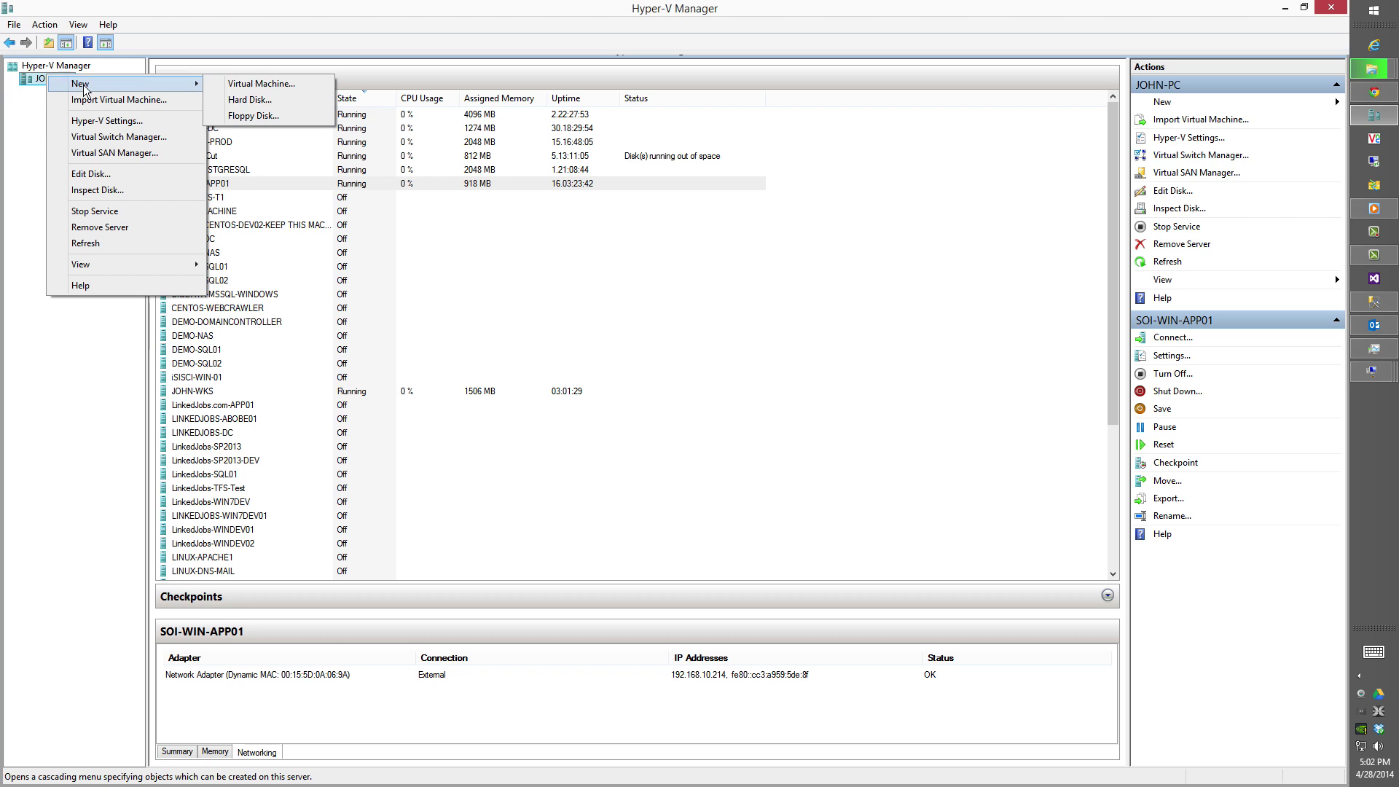
Start a new virtual machine named CENTOSDEV01.
left_click(238, 84)
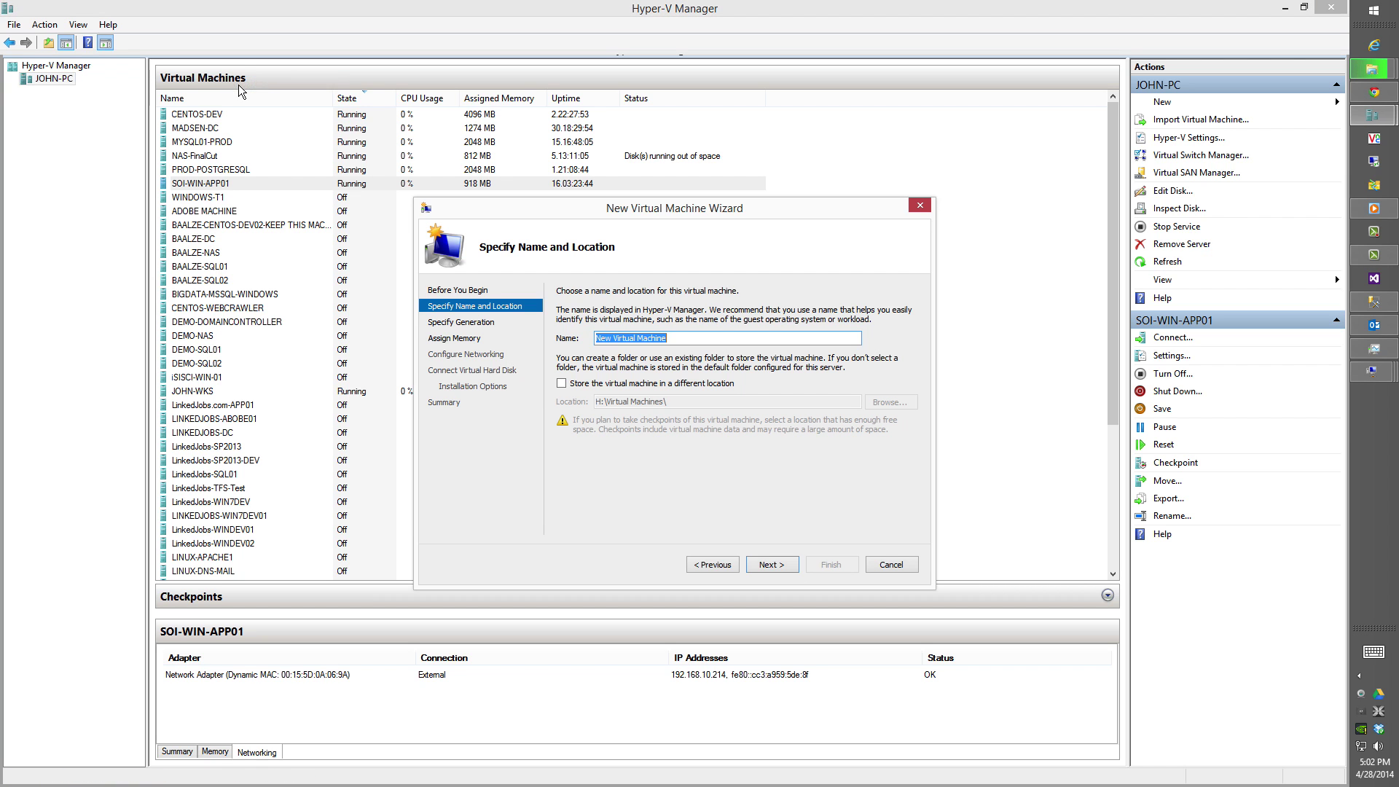
type("C")
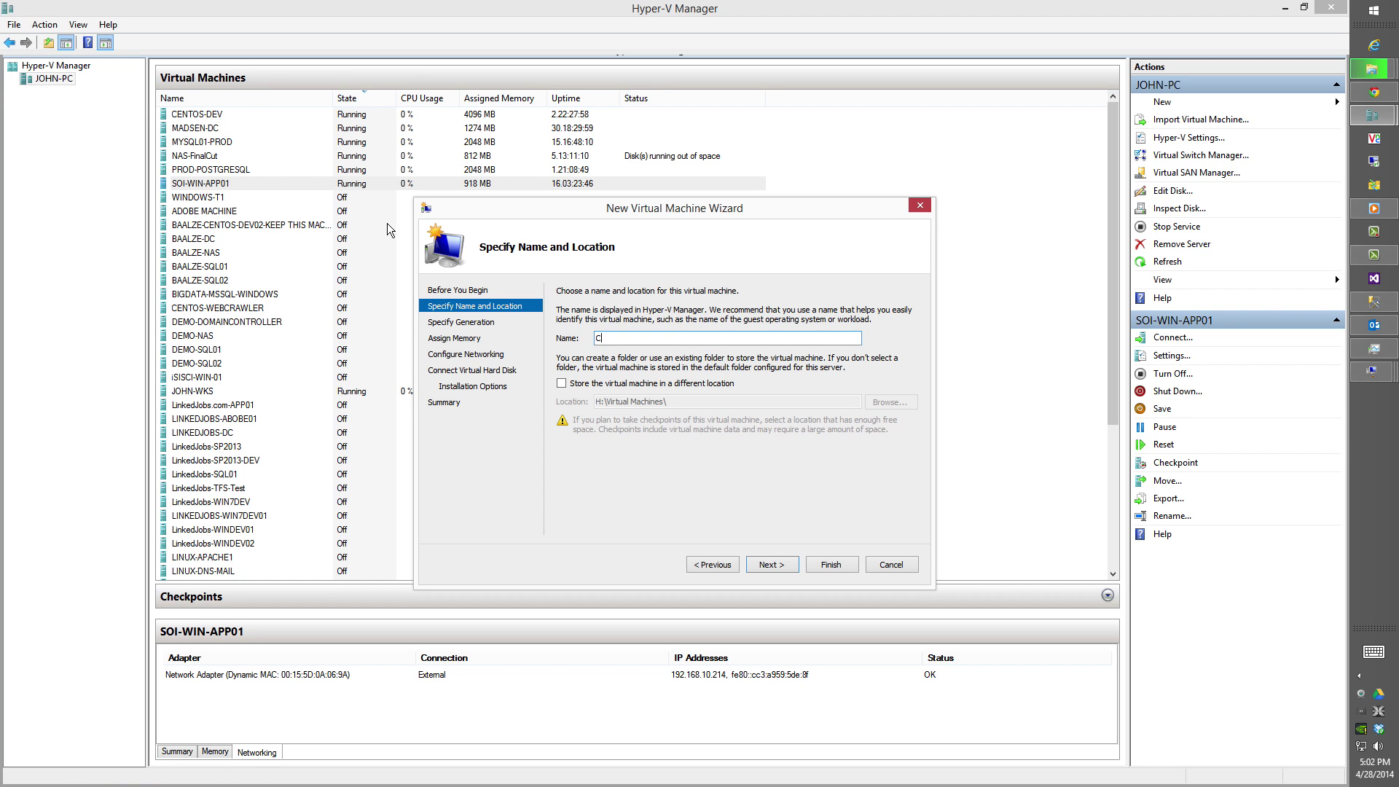
key("BackSpace")
key("BackSpace")
type("CENTOS0DEV")
key("BackSpace")
key("BackSpace")
key("BackSpace")
type("DEV01")
Keep Generation 1, assign 4096 MB of memory, and connect it to the External switch.
left_click(775, 570)
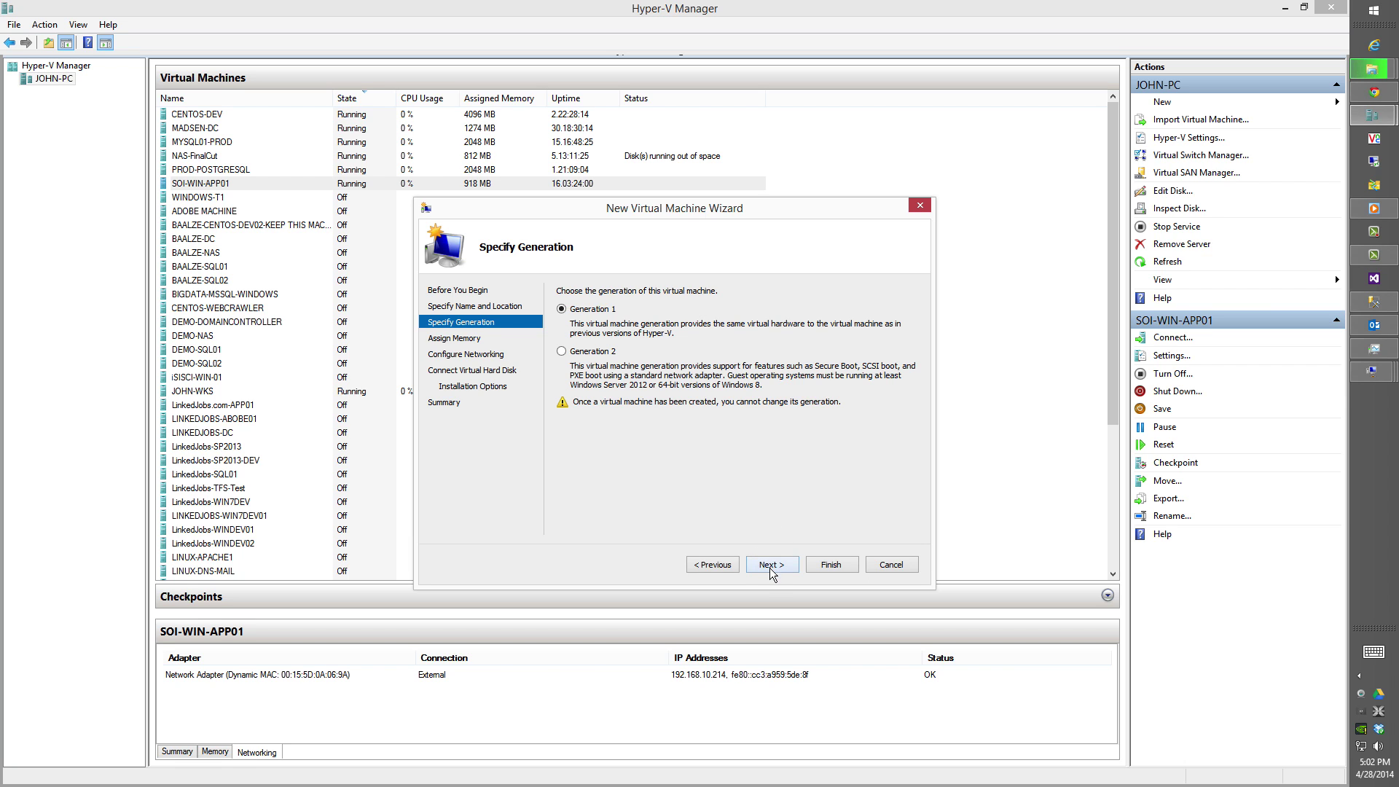
left_click(769, 567)
type("4096")
left_click(769, 564)
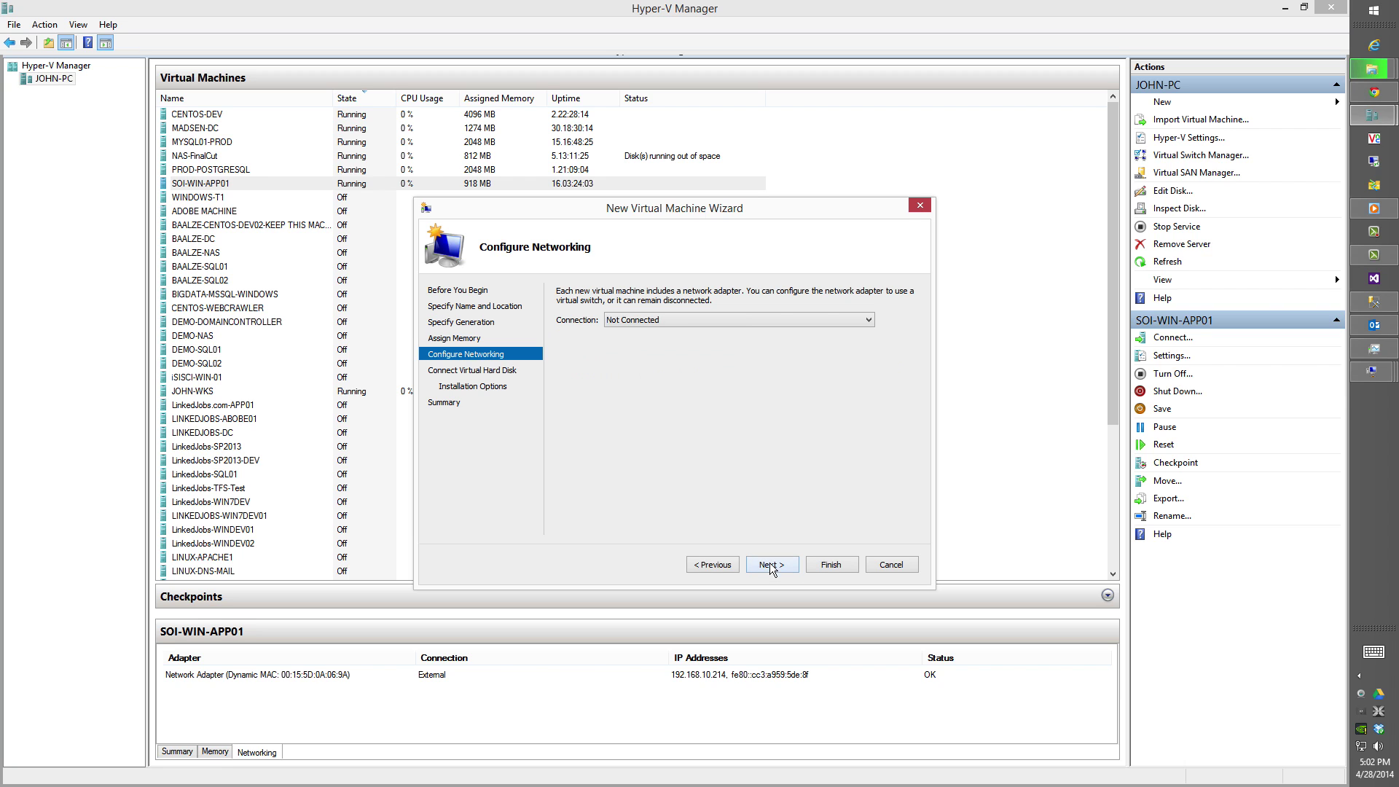
left_click(671, 325)
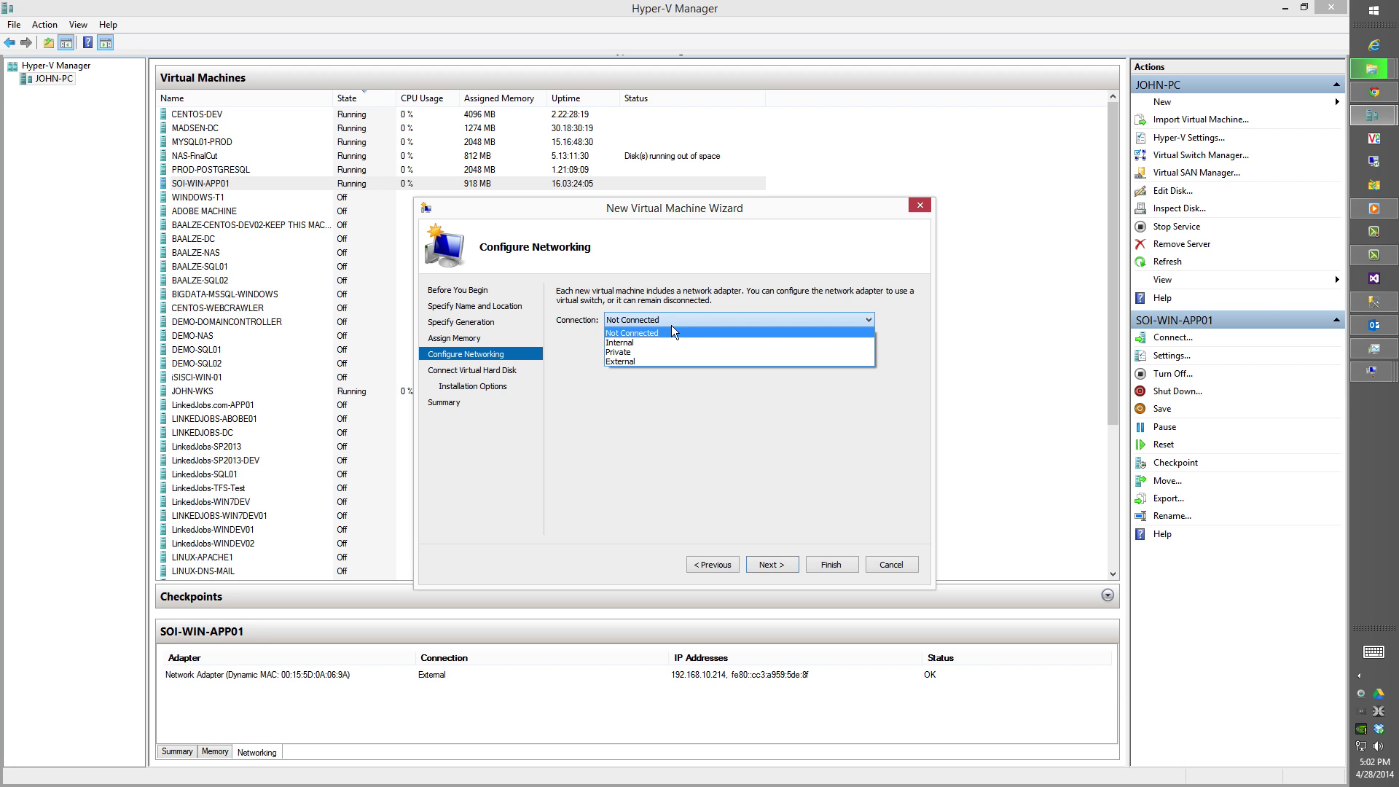
left_click(676, 364)
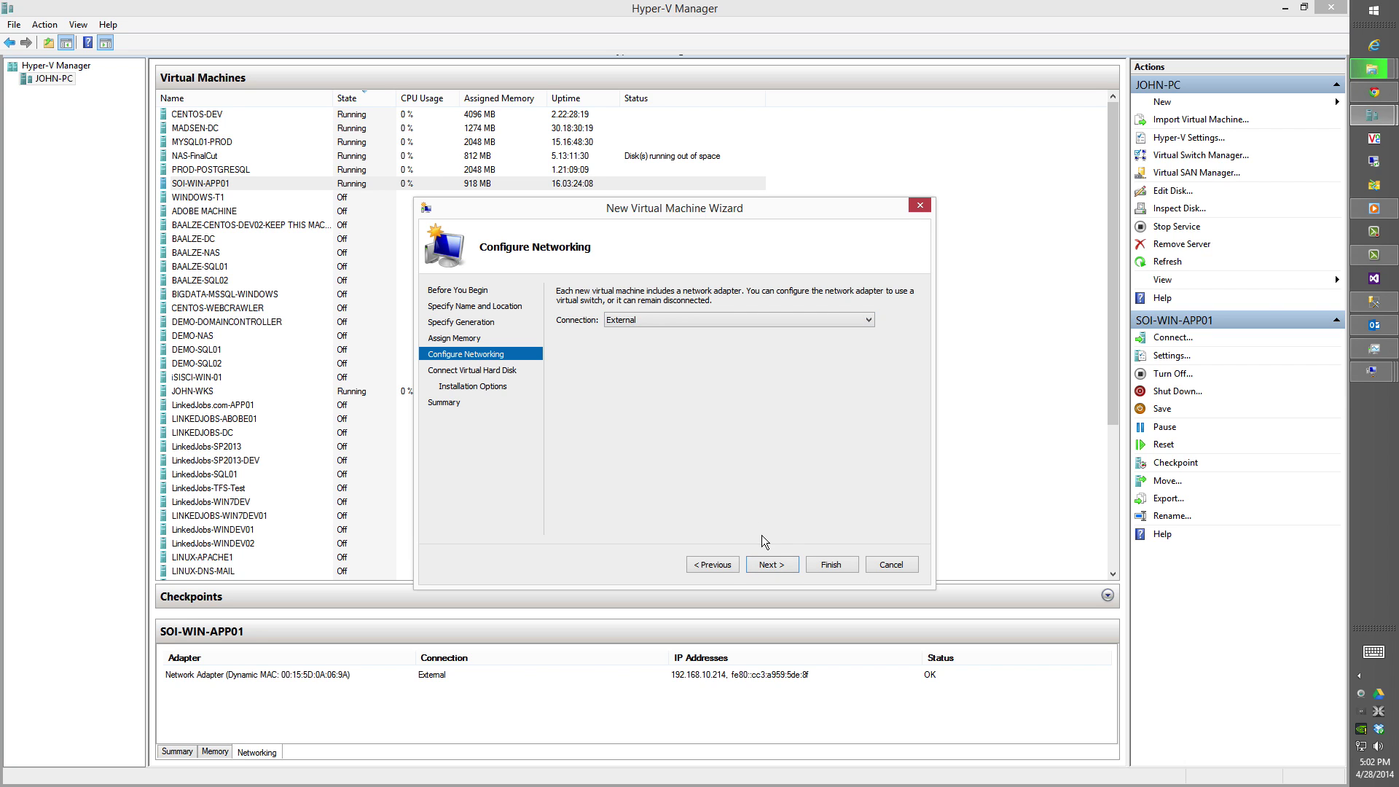
left_click(767, 563)
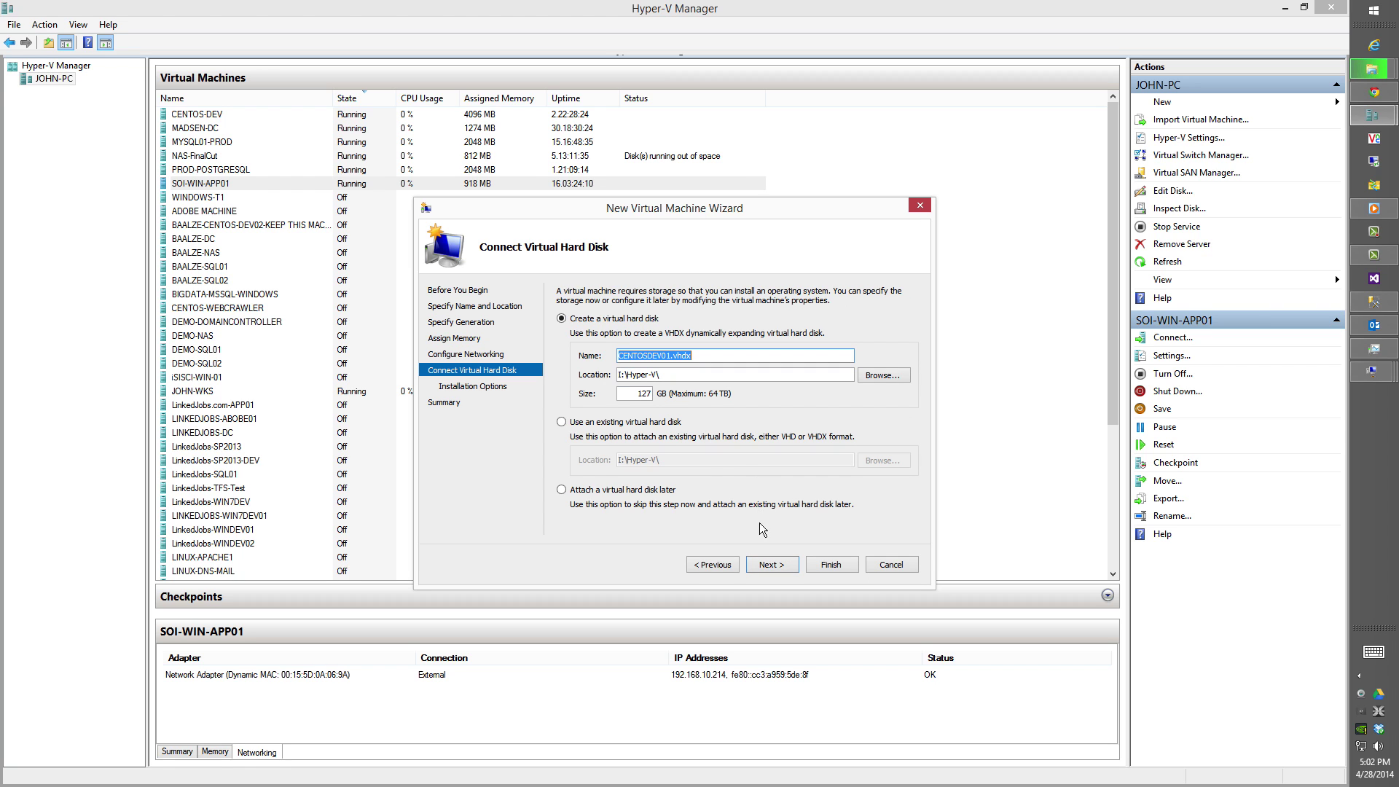
Put the virtual disk on drive H: and install from CentOS-6.5-x86_64-bin-DVD1.iso.
left_click(620, 374)
key("BackSpace")
type("H")
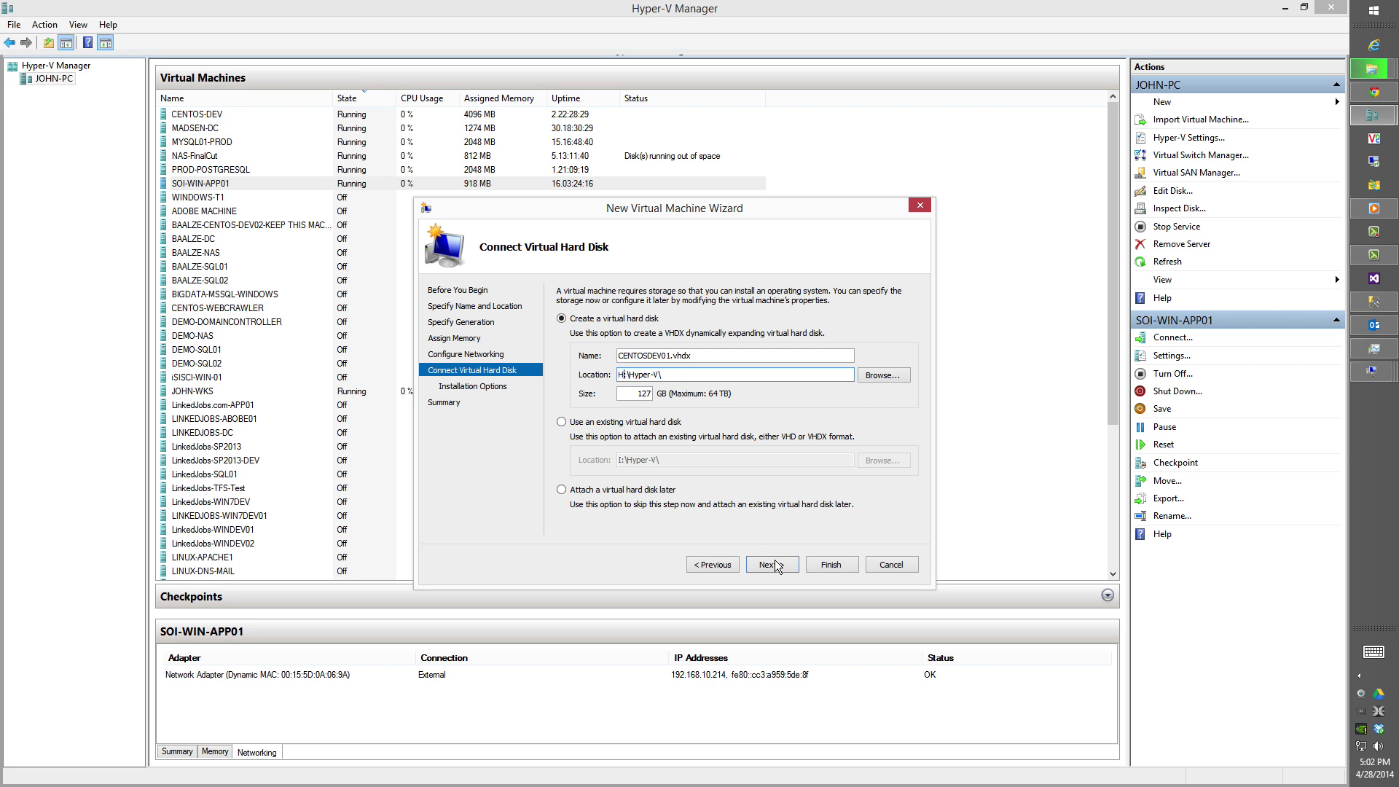
left_click(776, 565)
left_click(616, 339)
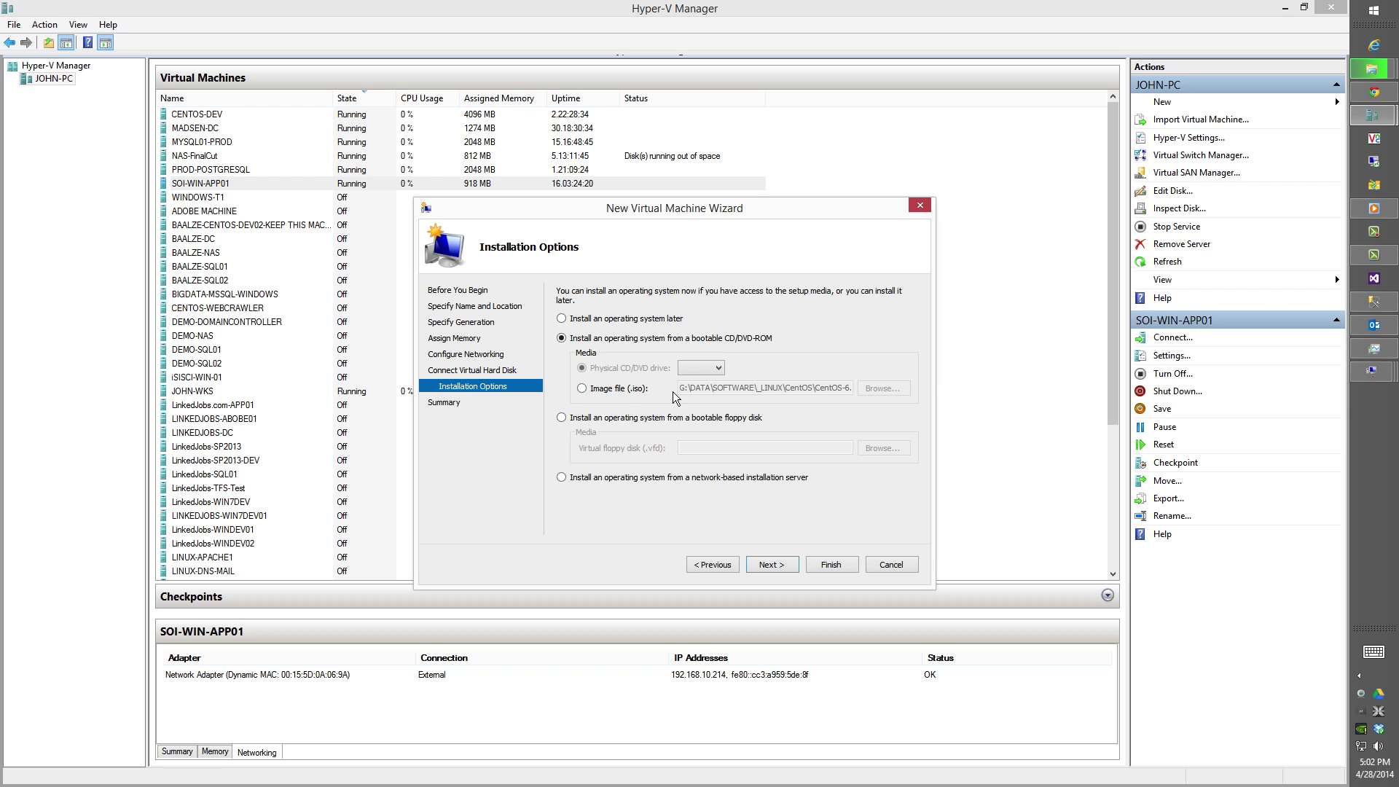
left_click(628, 390)
left_click(880, 390)
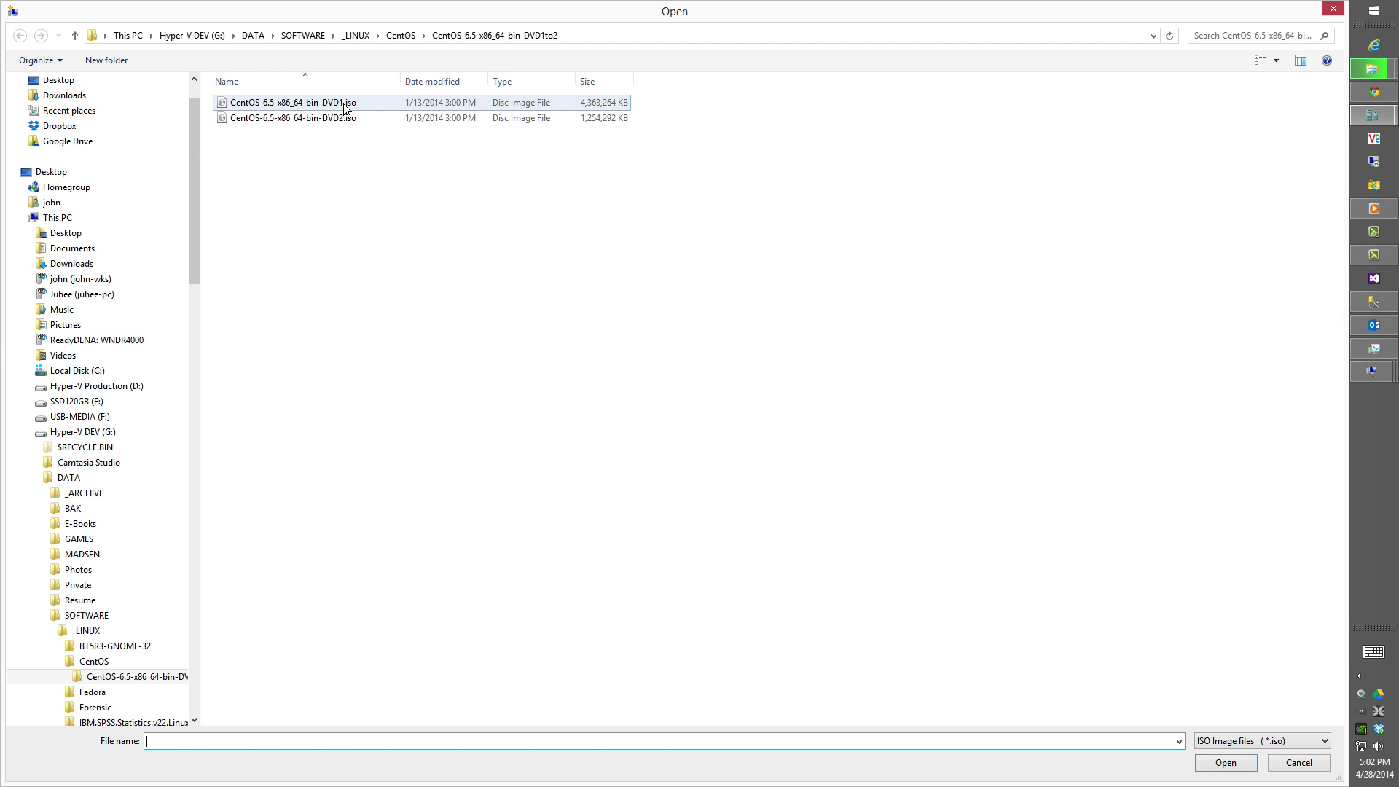
double_click(344, 104)
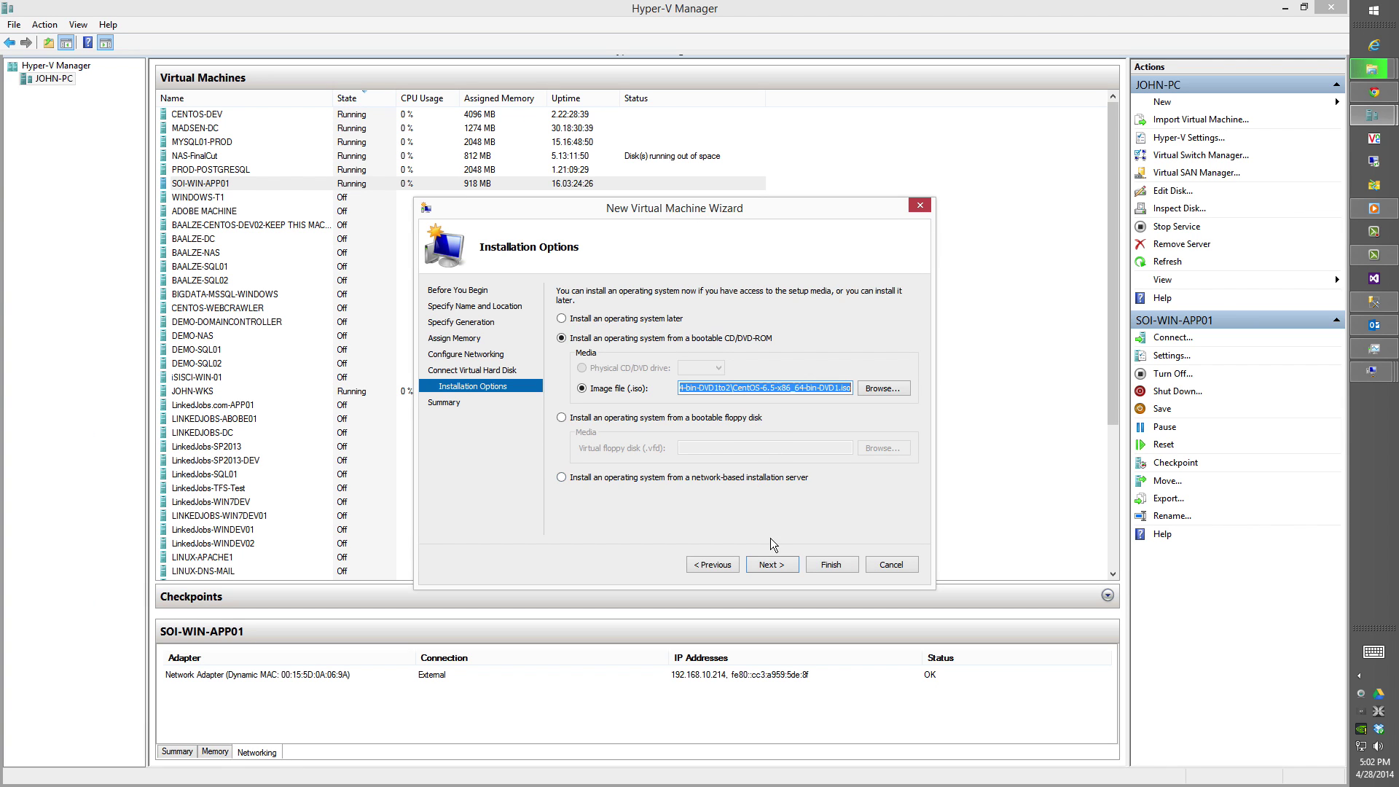
left_click(776, 564)
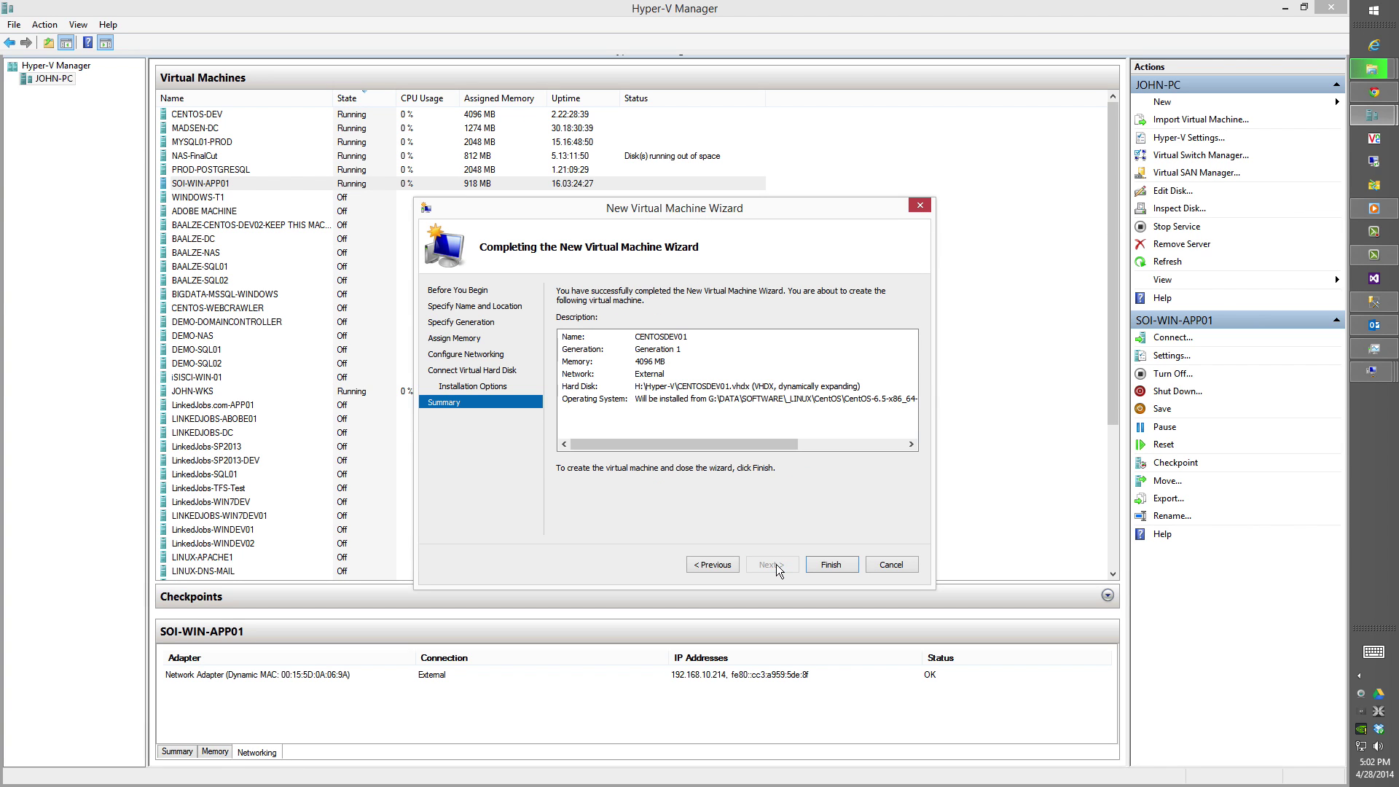
Finish creating CENTOSDEV01 and give it 8 virtual processors in its settings.
left_click(828, 564)
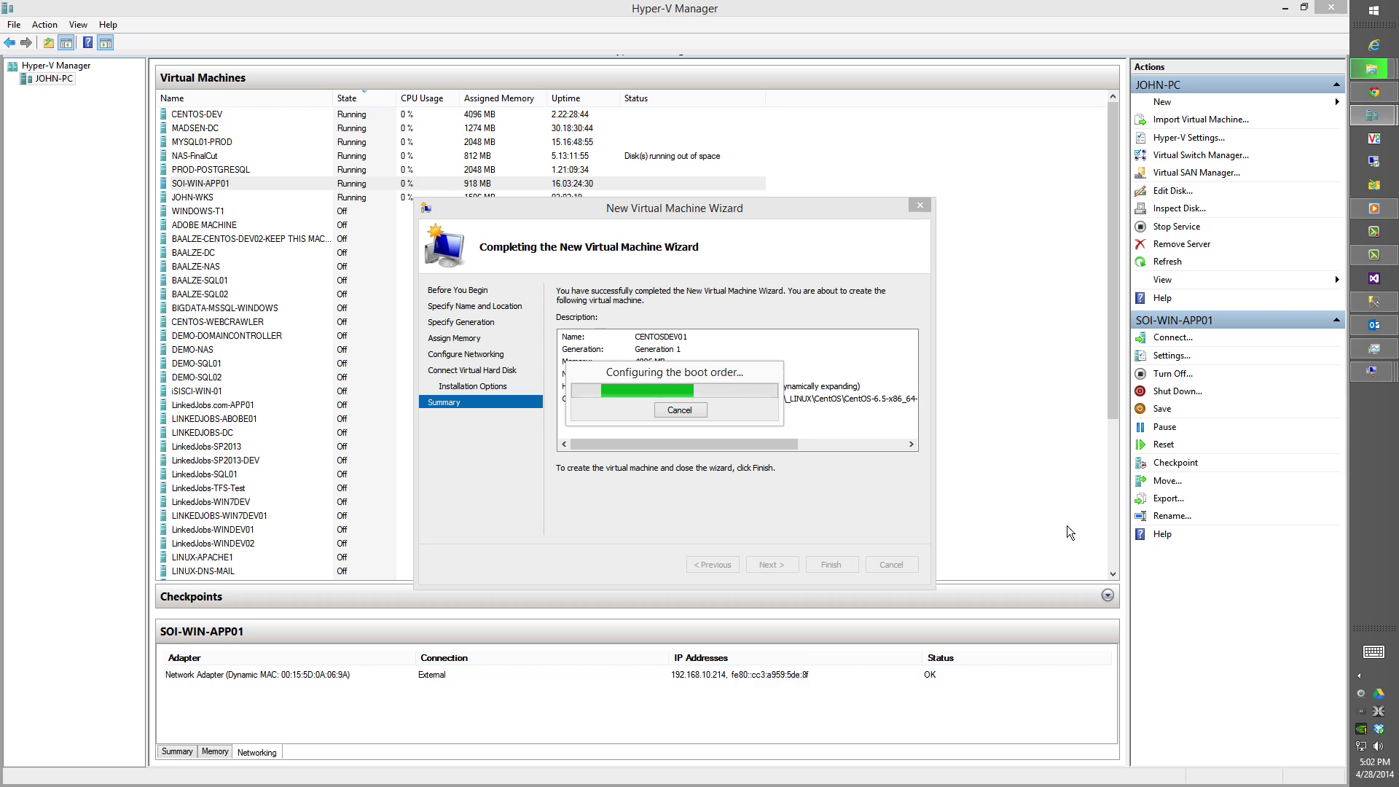
left_click(1113, 548)
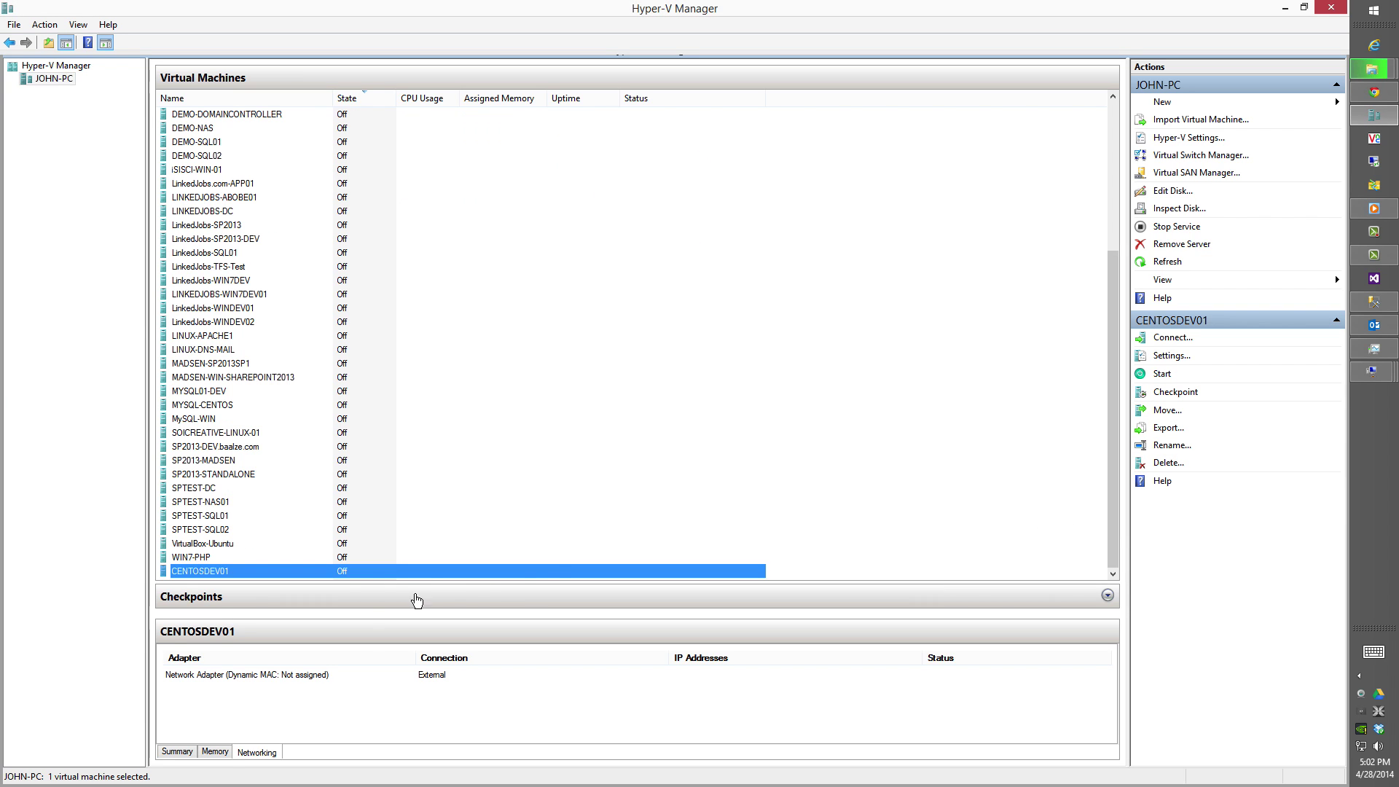
double_click(431, 573)
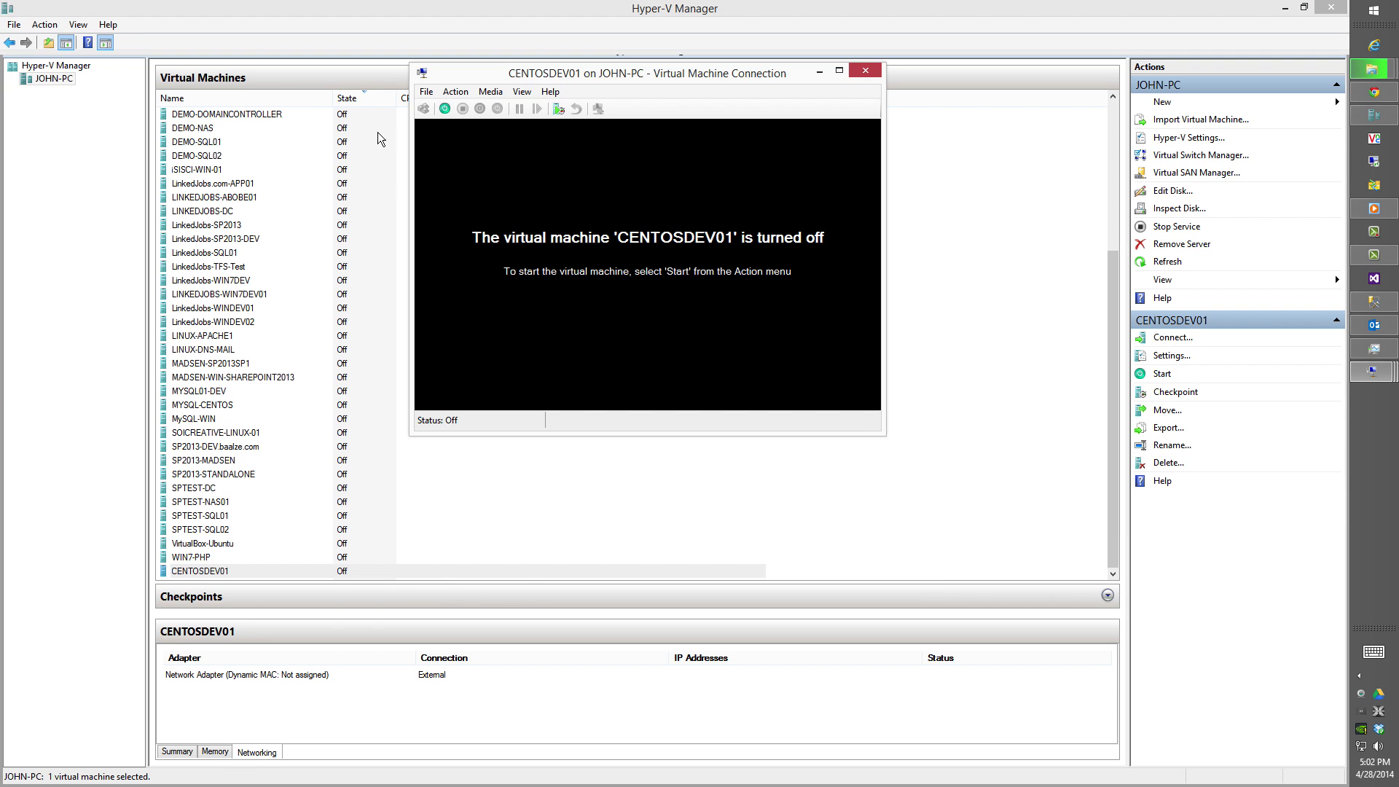
left_click(426, 91)
left_click(417, 107)
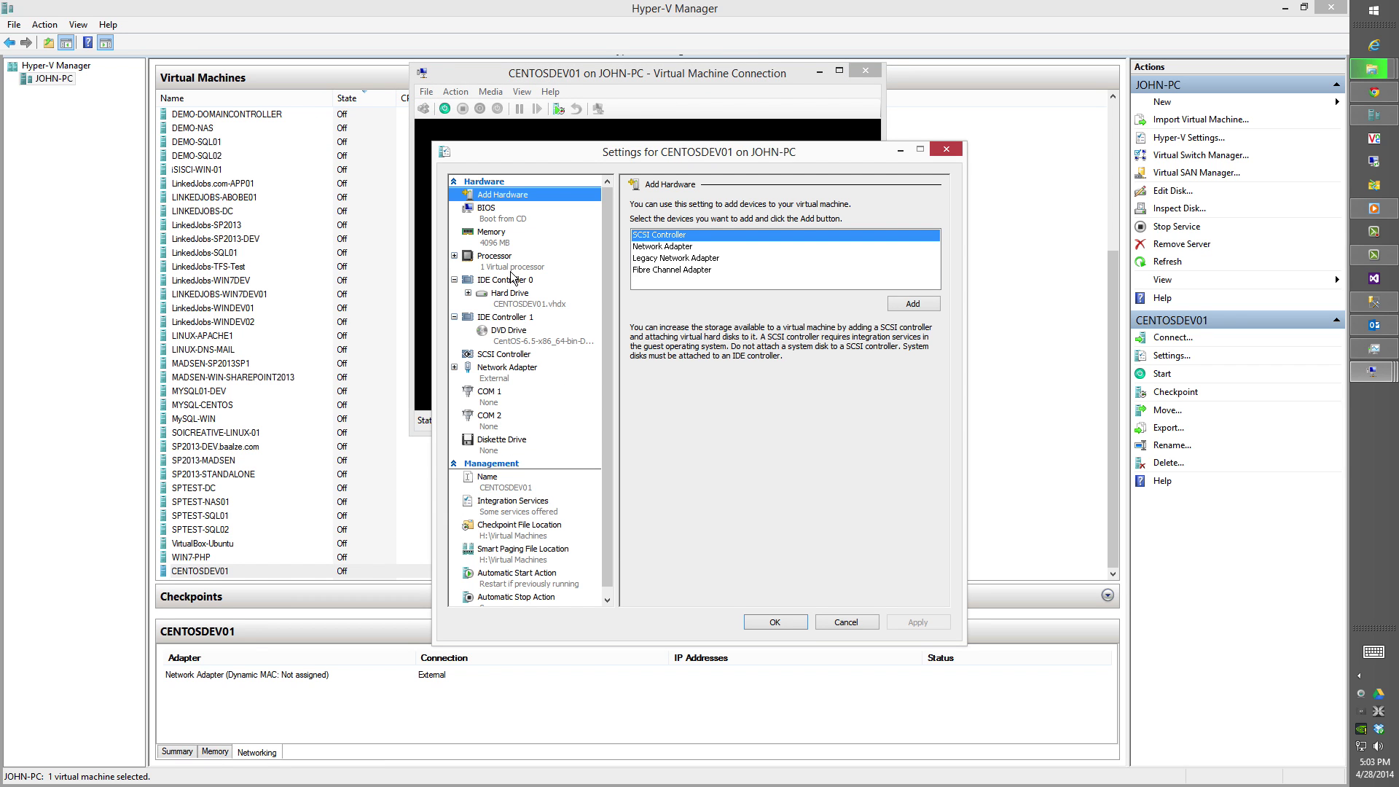
left_click(538, 259)
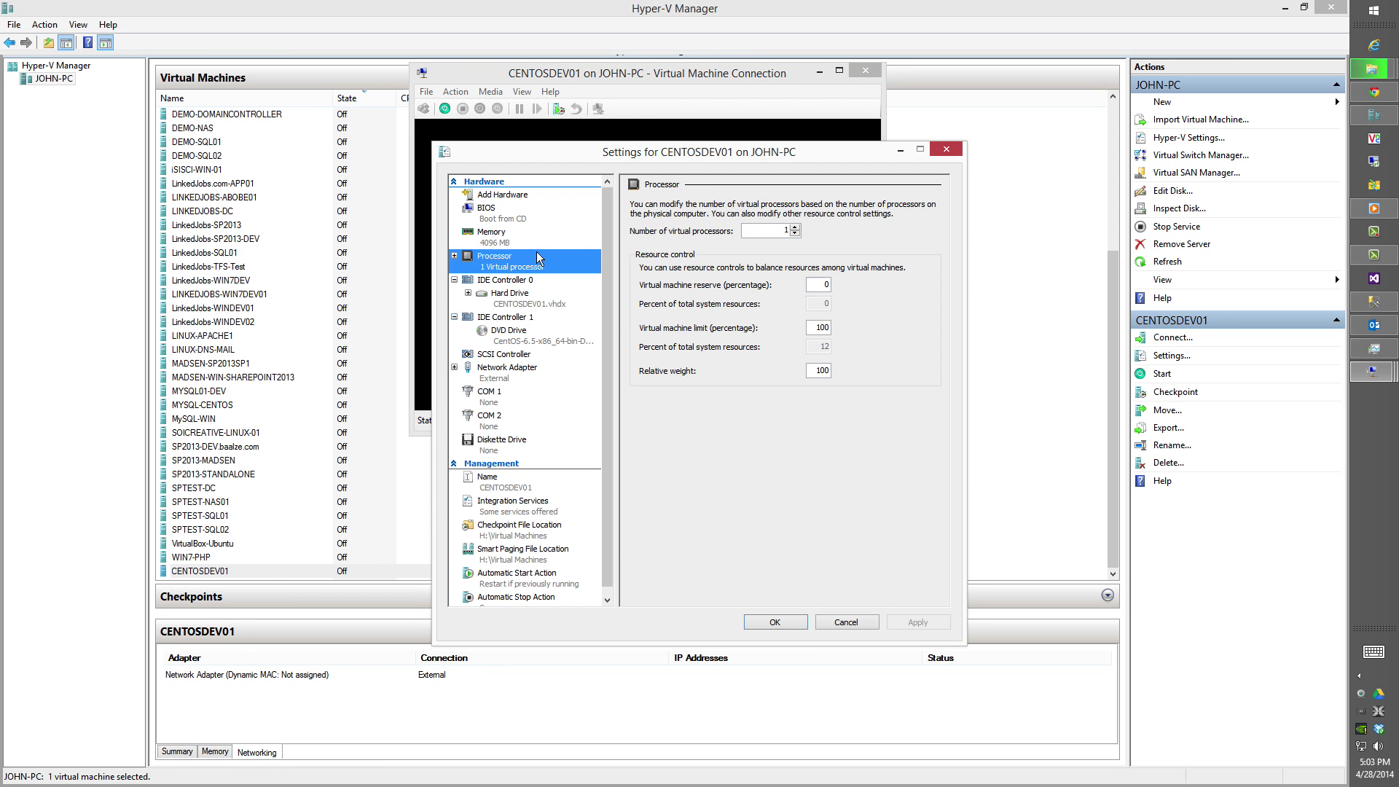
left_click(795, 228)
left_click(795, 228)
left_click(795, 228)
left_click(795, 228)
left_click(795, 229)
left_click(795, 229)
left_click(795, 229)
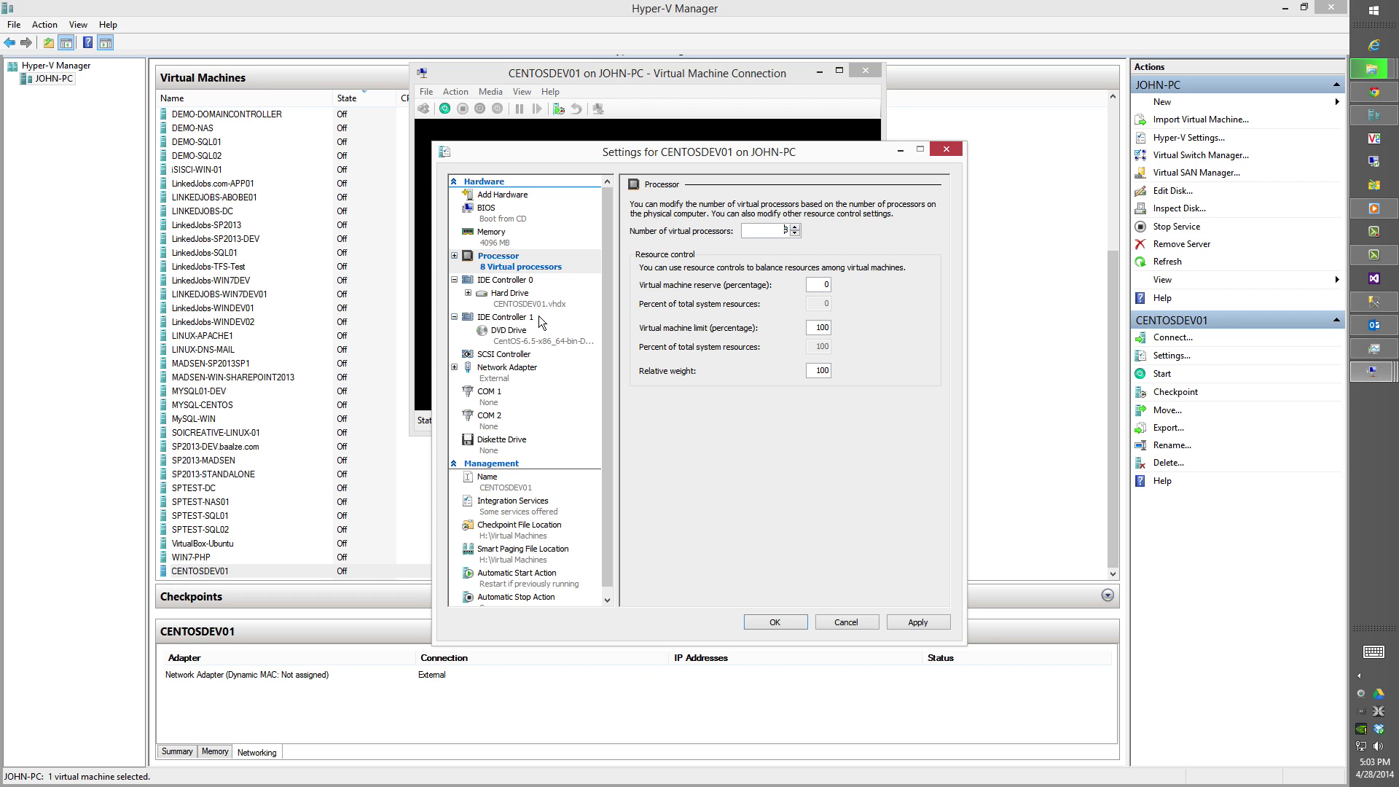
Move the checkpoint and smart paging file locations to drive D:.
left_click(543, 524)
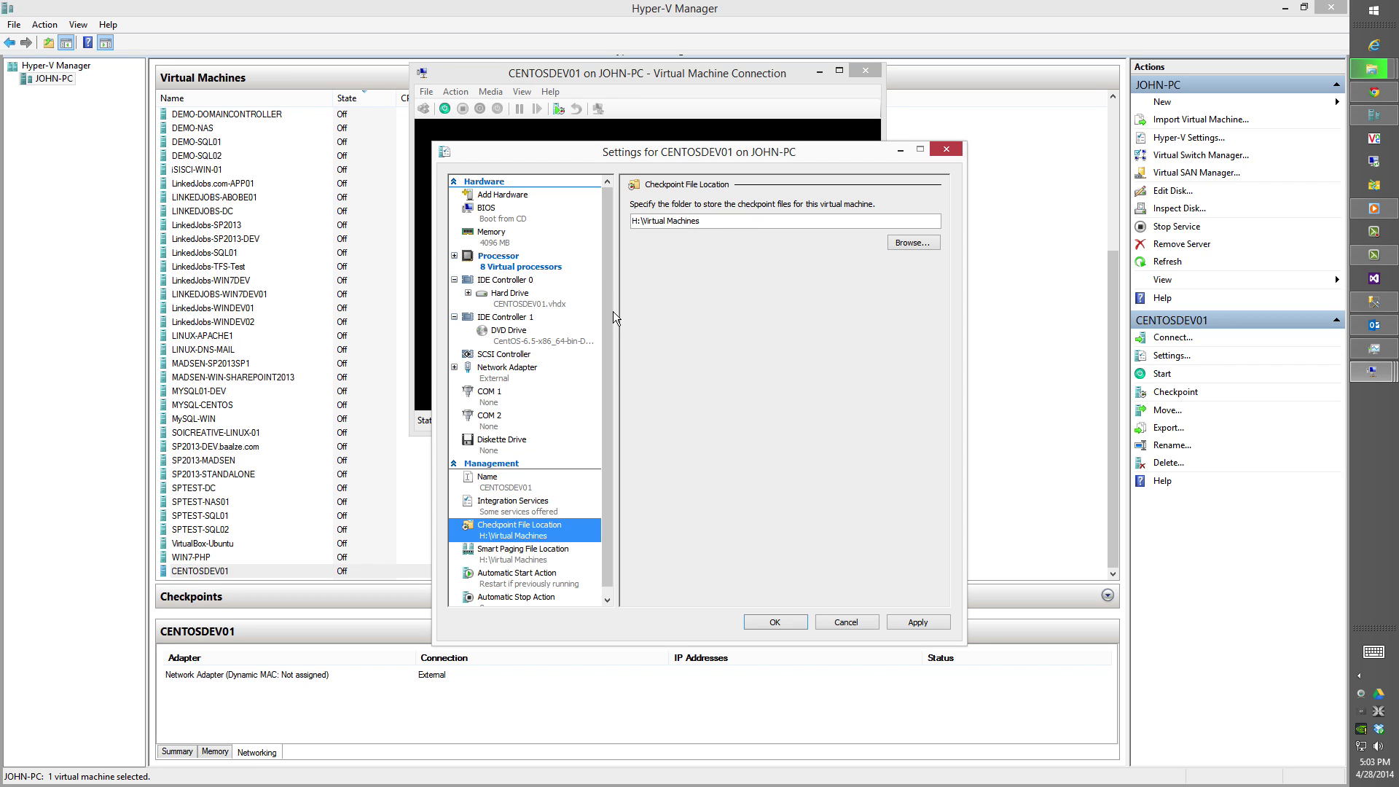
left_click_drag(640, 222, 626, 223)
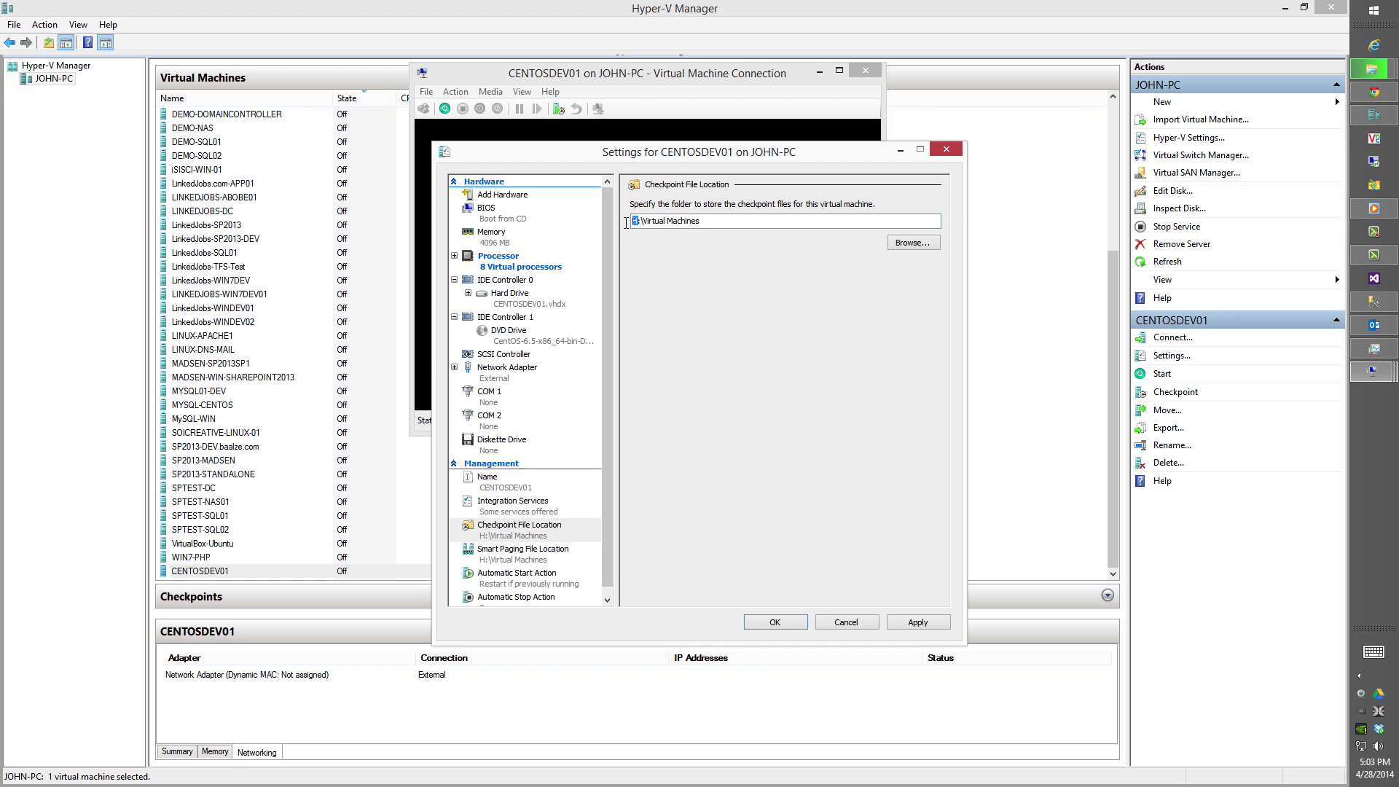
type("D:")
left_click(565, 554)
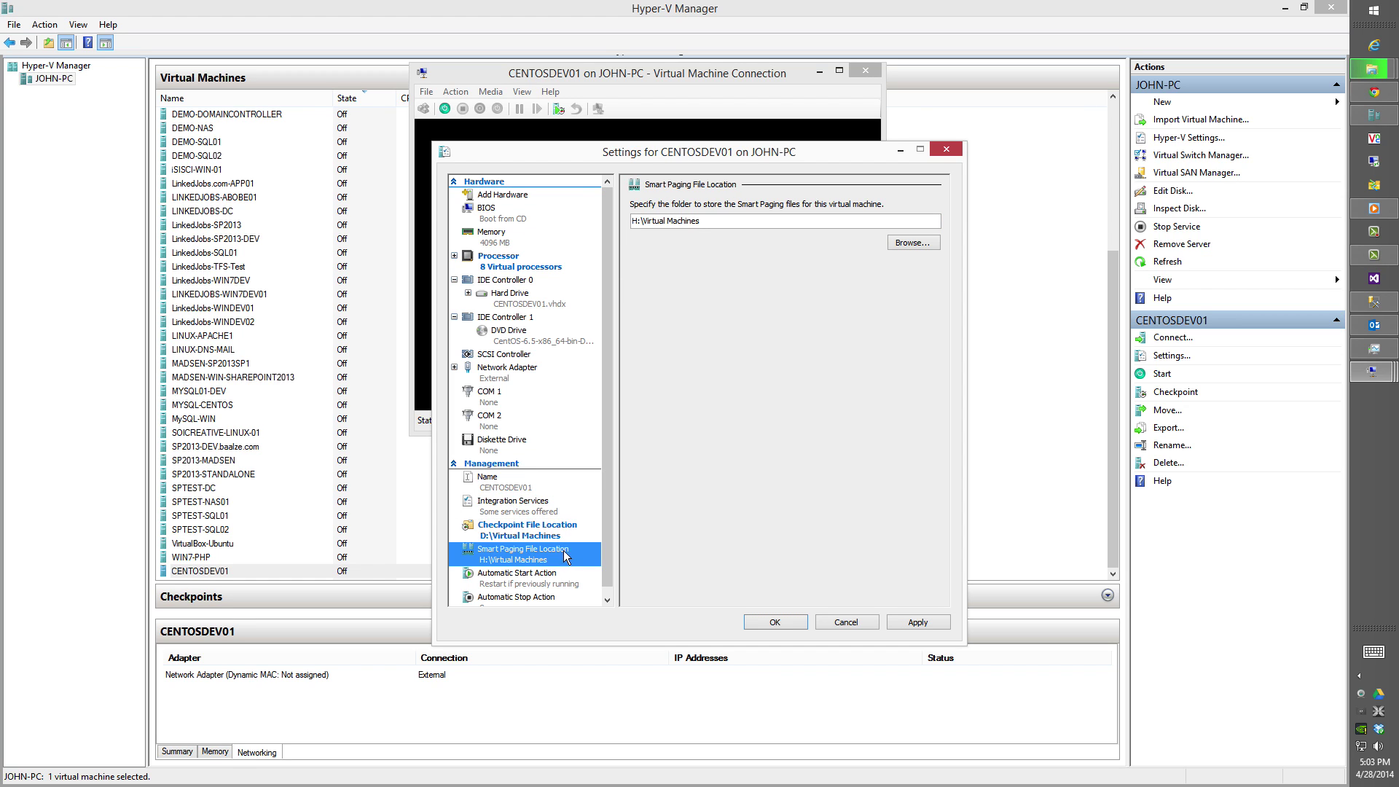
double_click(638, 222)
type("D:")
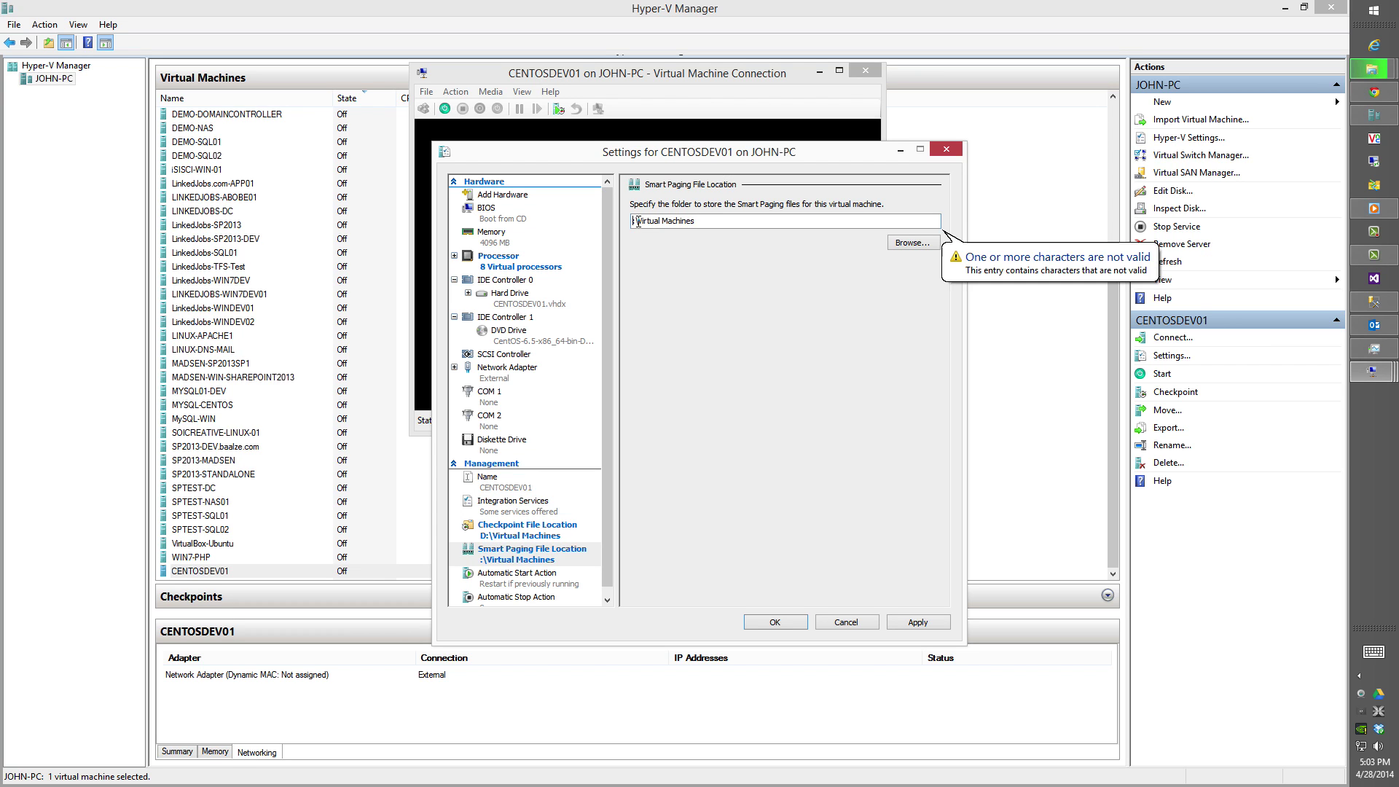
Set automatic start to Nothing and automatic stop to shut down the guest, then save.
left_click(560, 575)
left_click(653, 219)
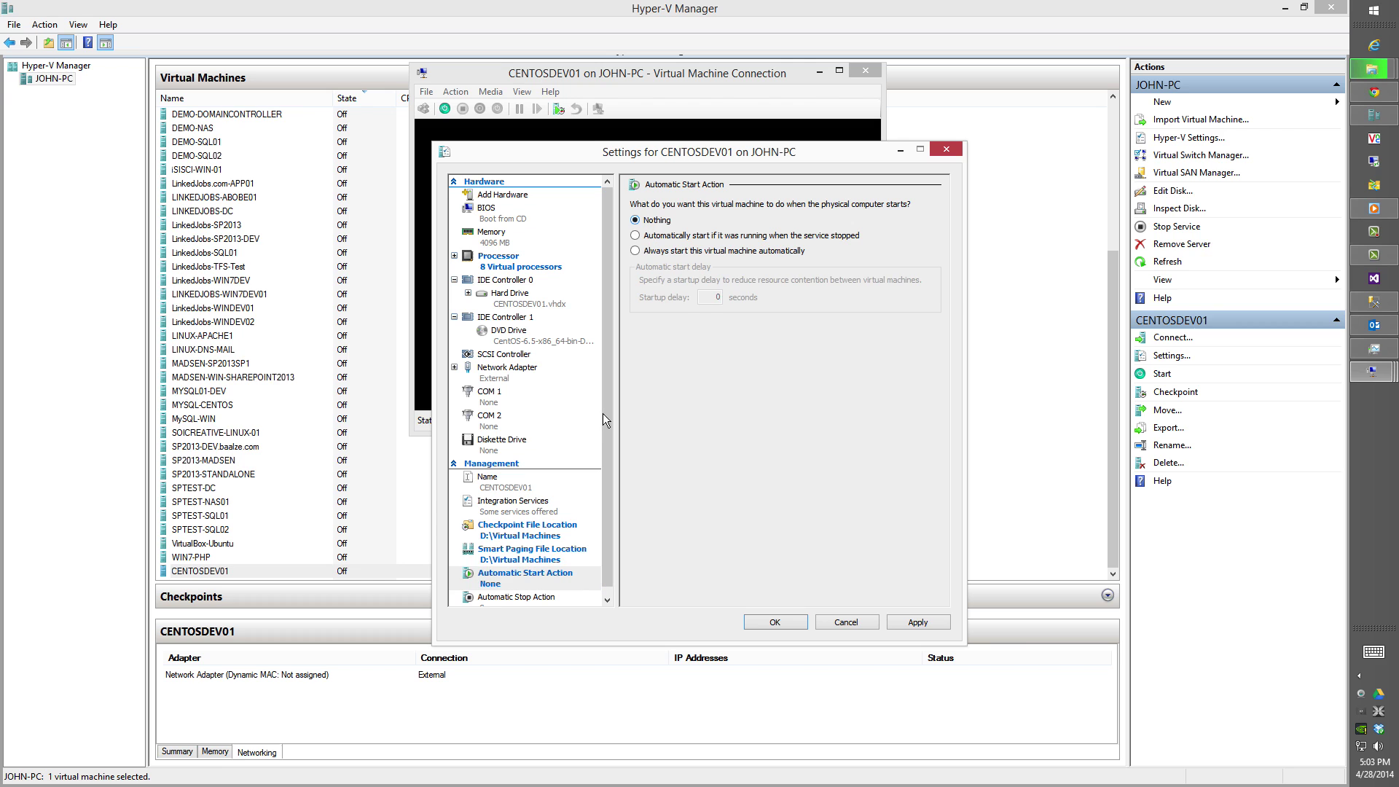
left_click(560, 599)
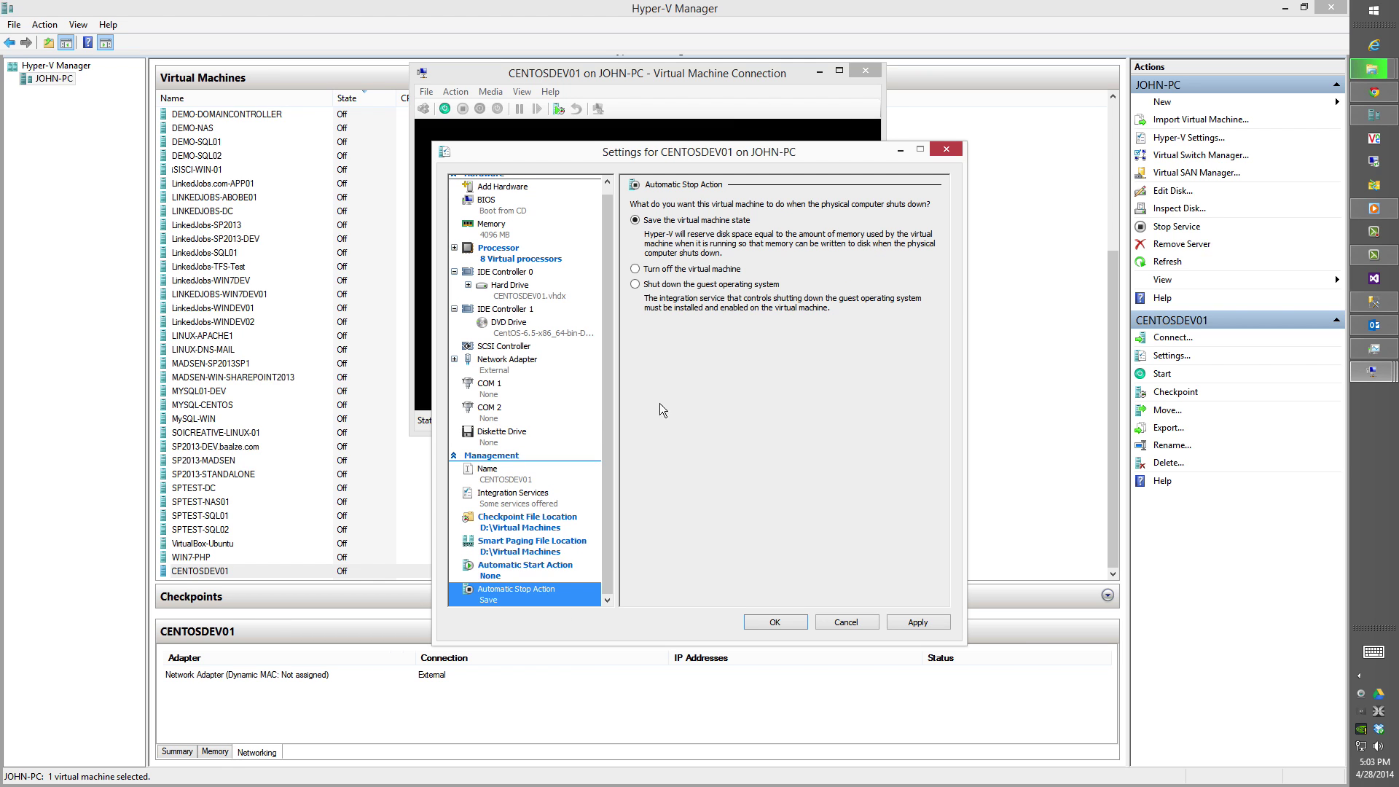
left_click(636, 284)
left_click(777, 622)
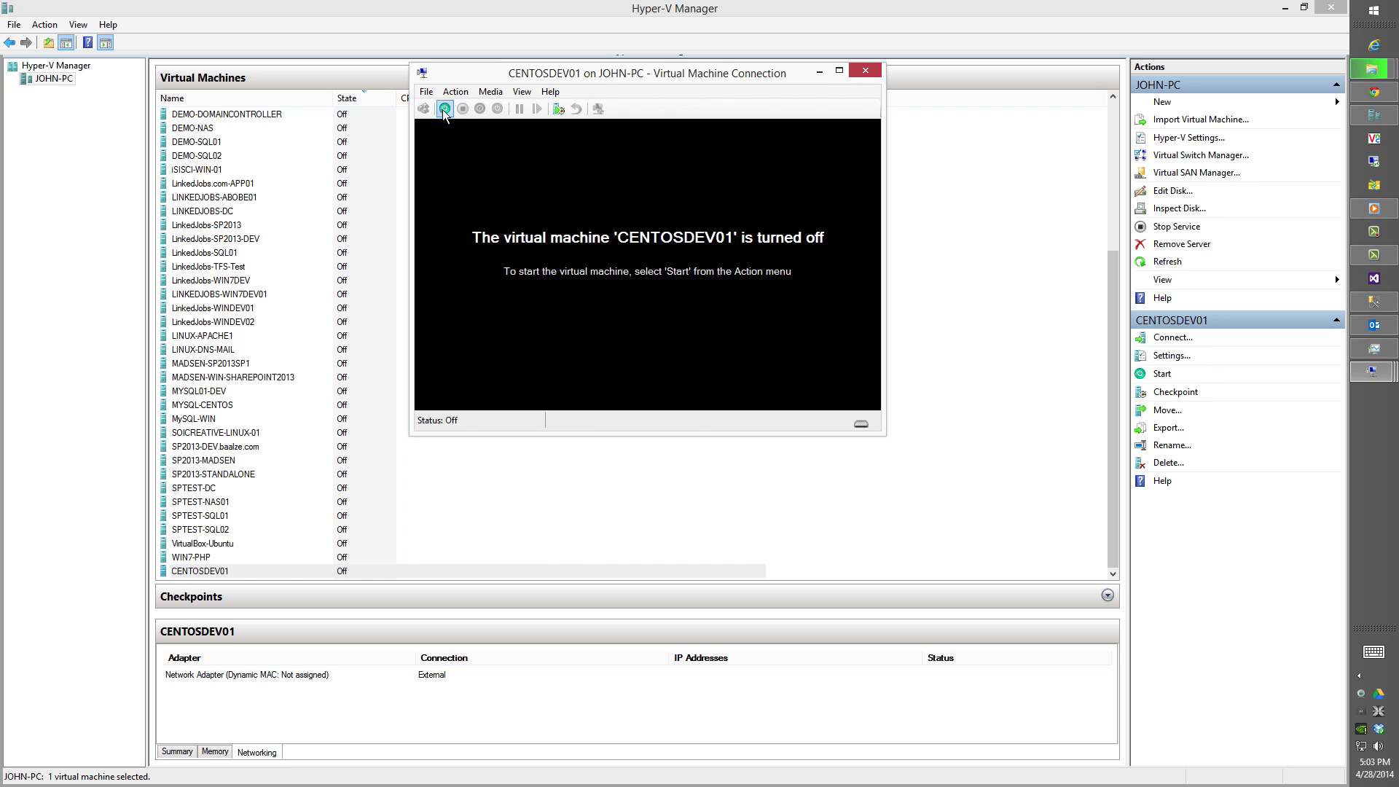
Start CENTOSDEV01, boot 'Install or upgrade', and skip the installation media test.
left_click(445, 109)
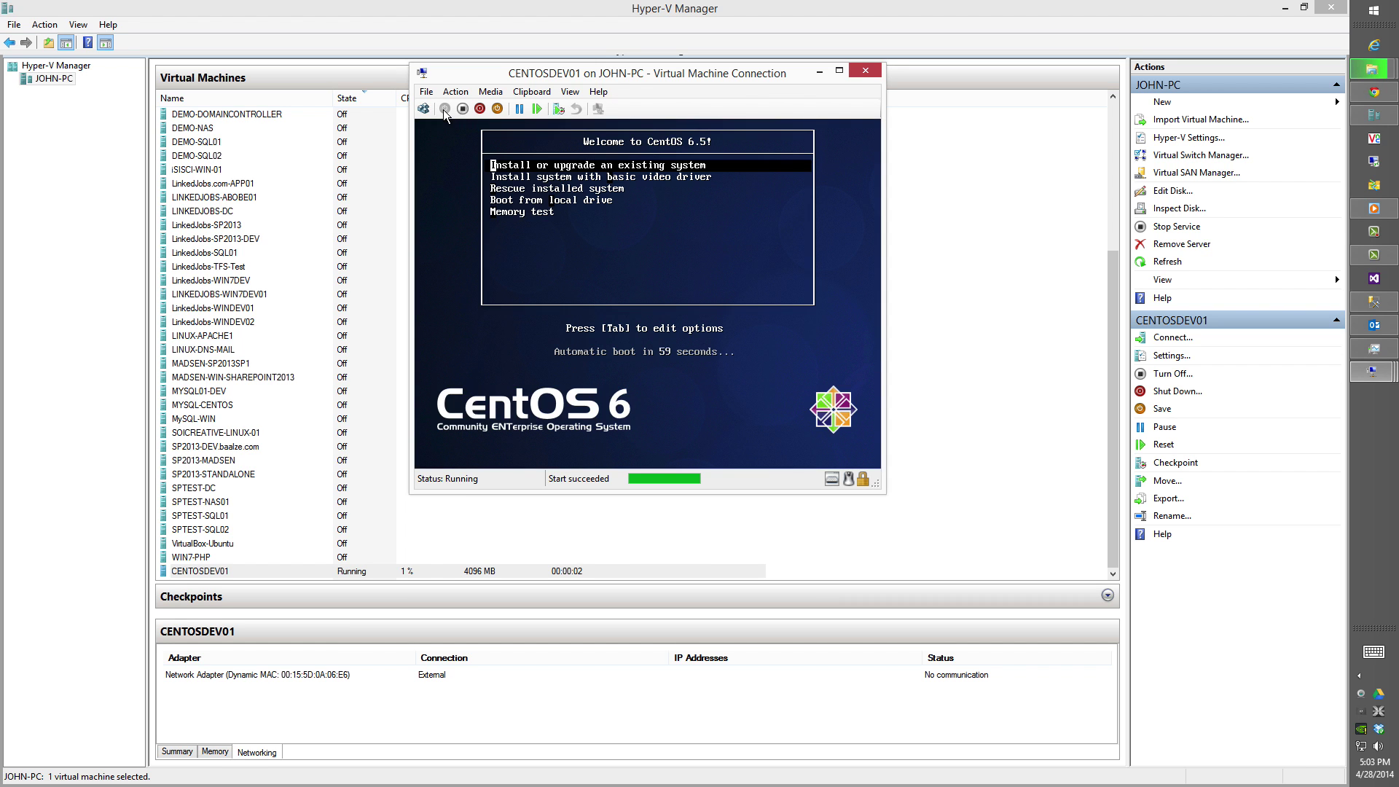
key("Return")
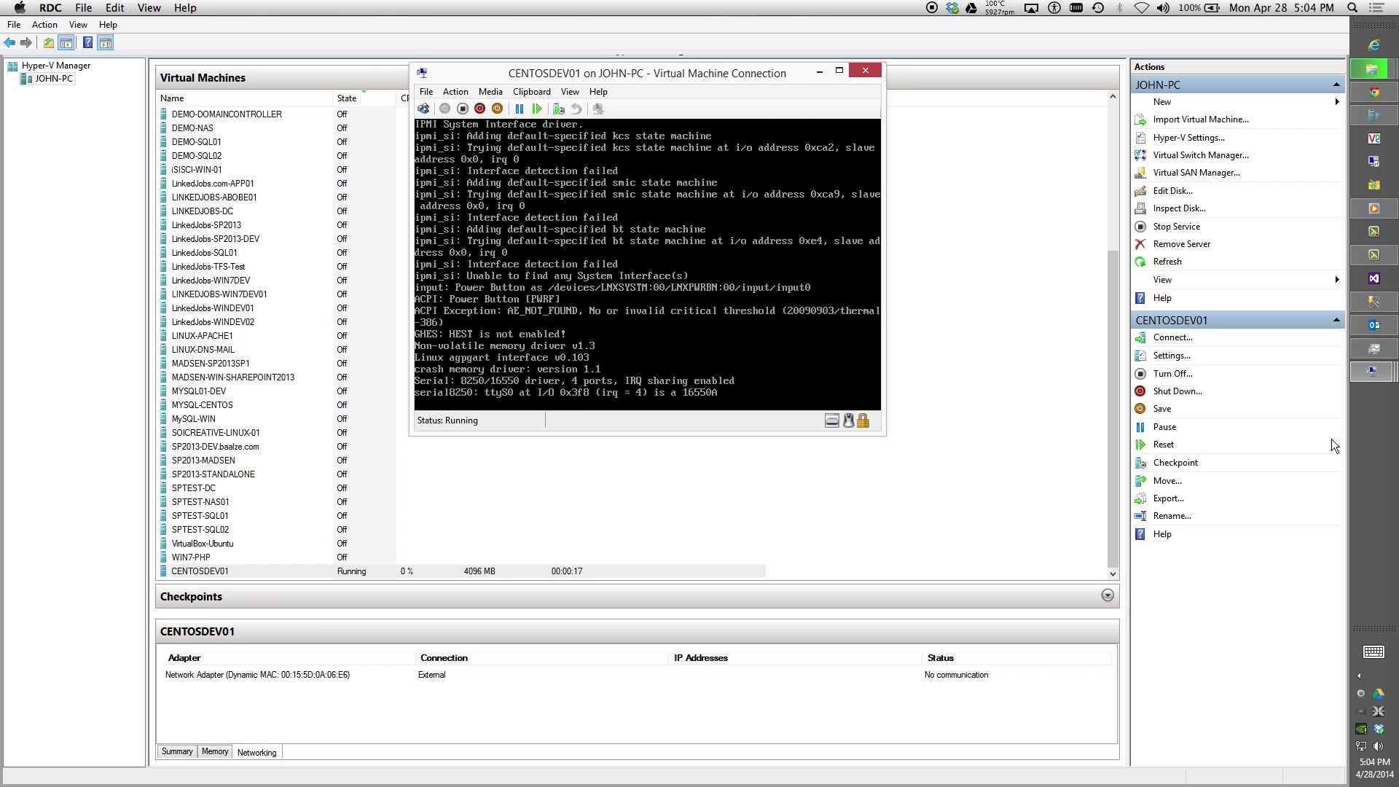
left_click(1328, 672)
mouse_move(1372, 374)
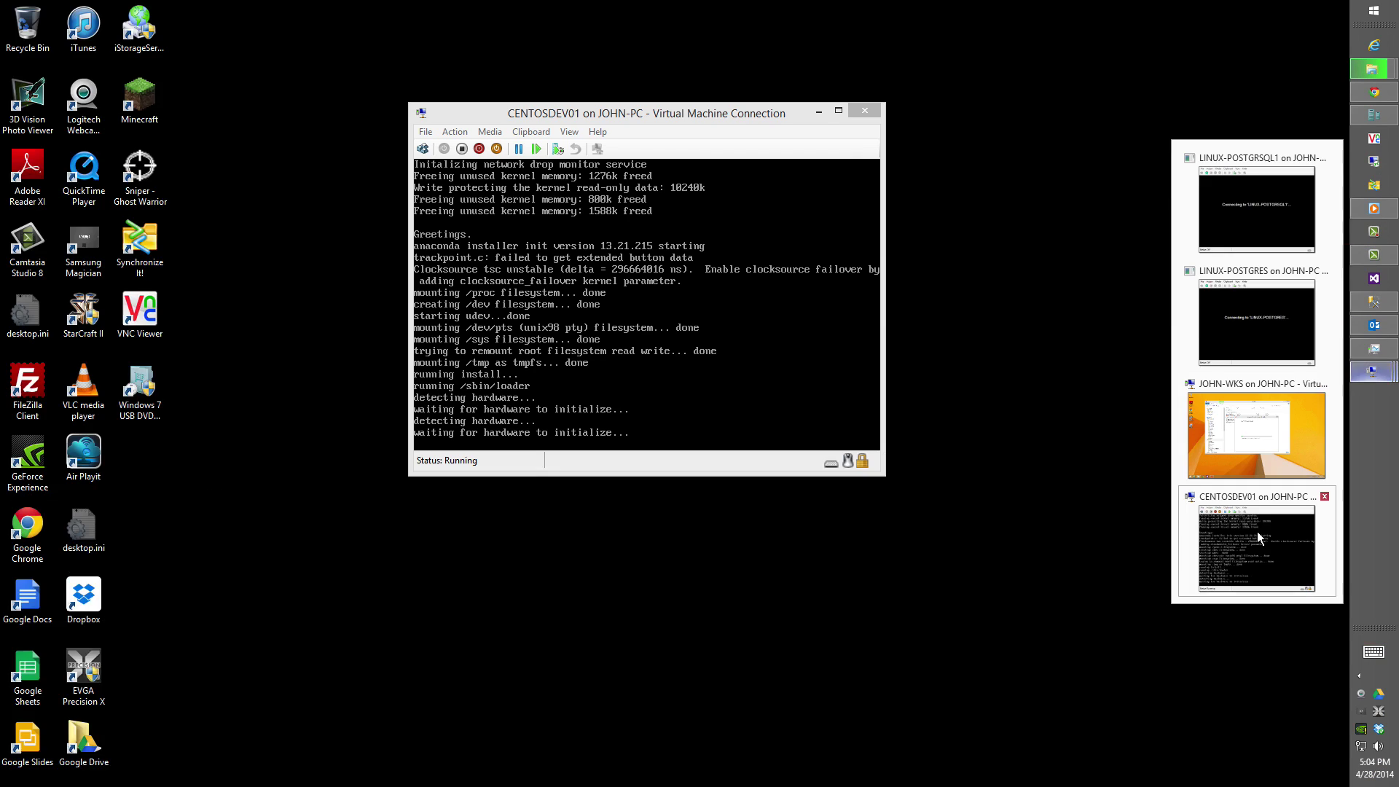
left_click(1257, 532)
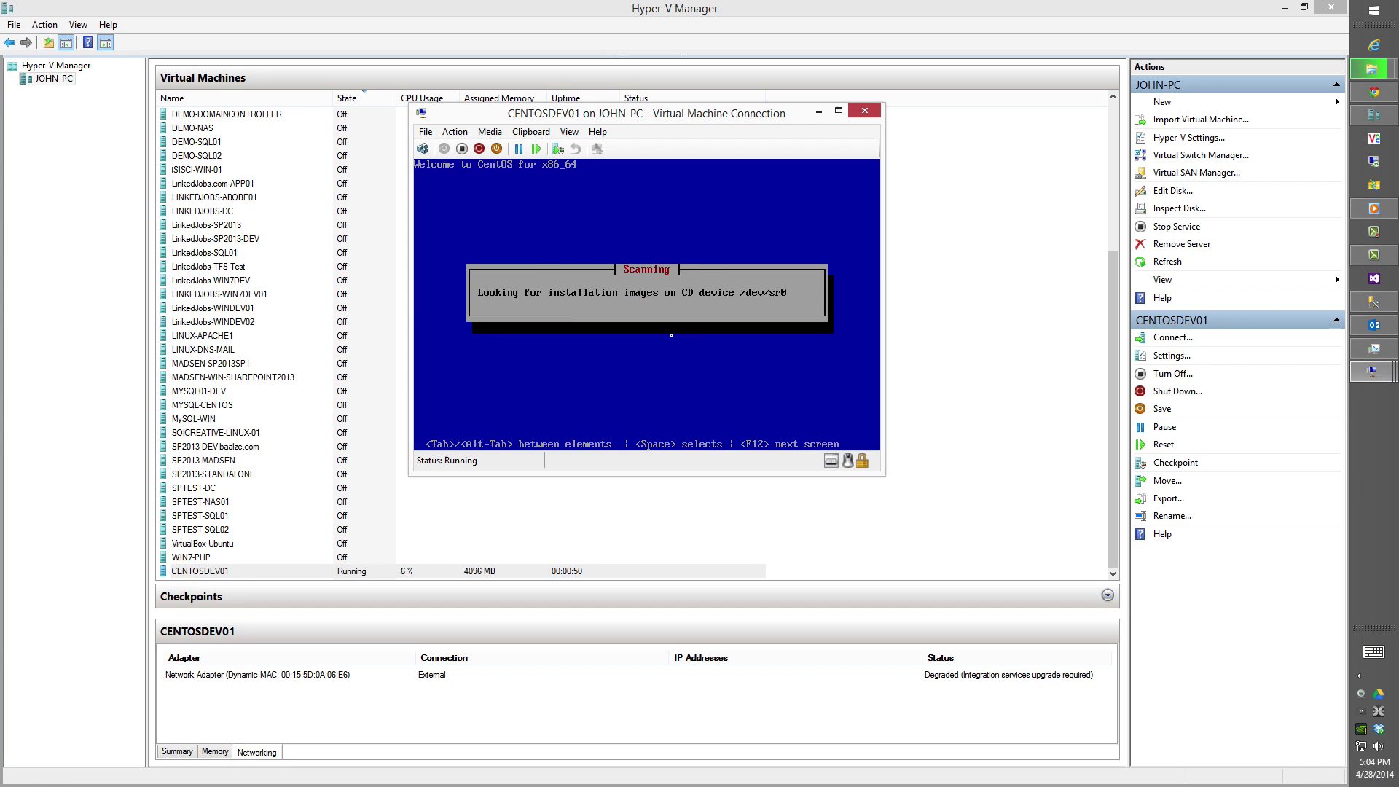
key("Tab")
key("Return")
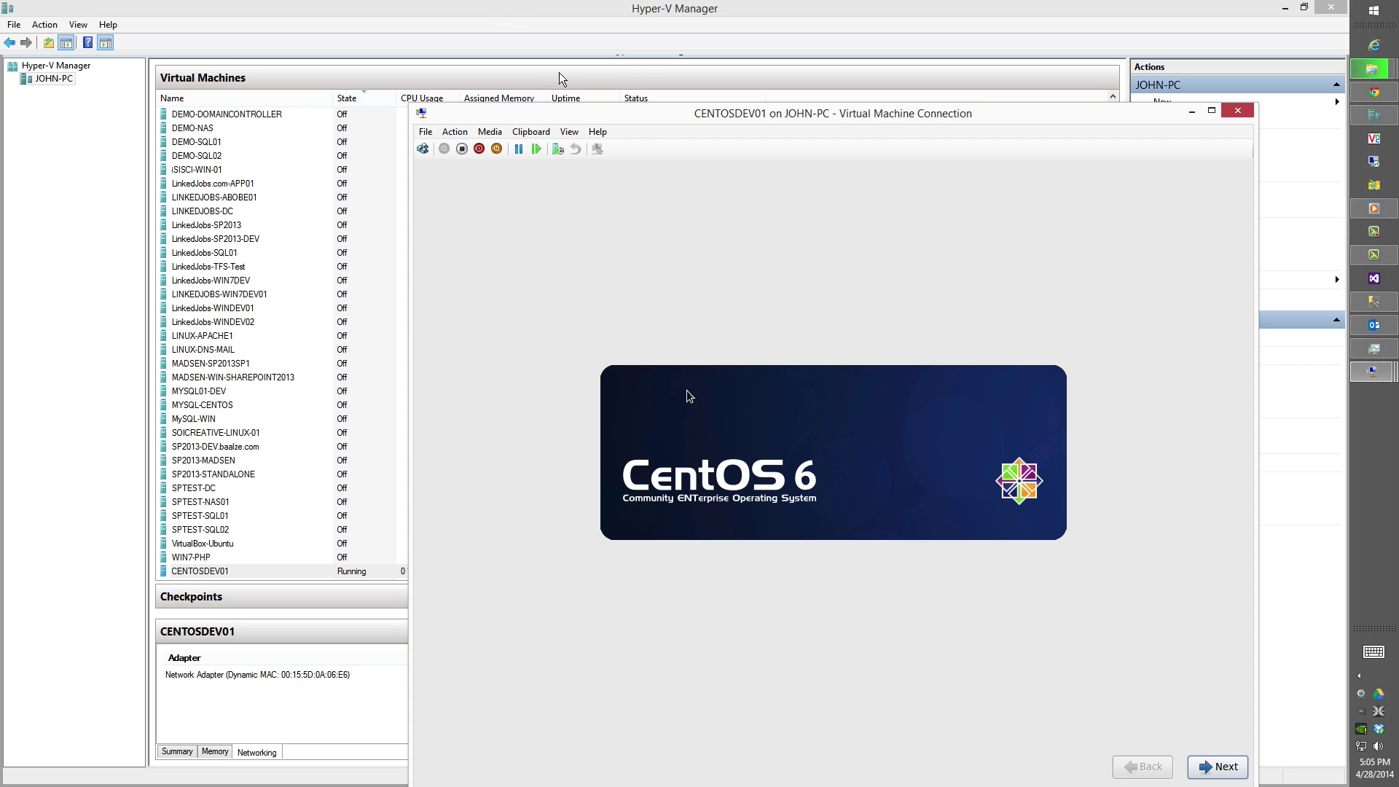
Accept default language and U.S. English keyboard, discard disk data, and set hostname centosdev01.baalze.com.
left_click_drag(583, 111, 519, 22)
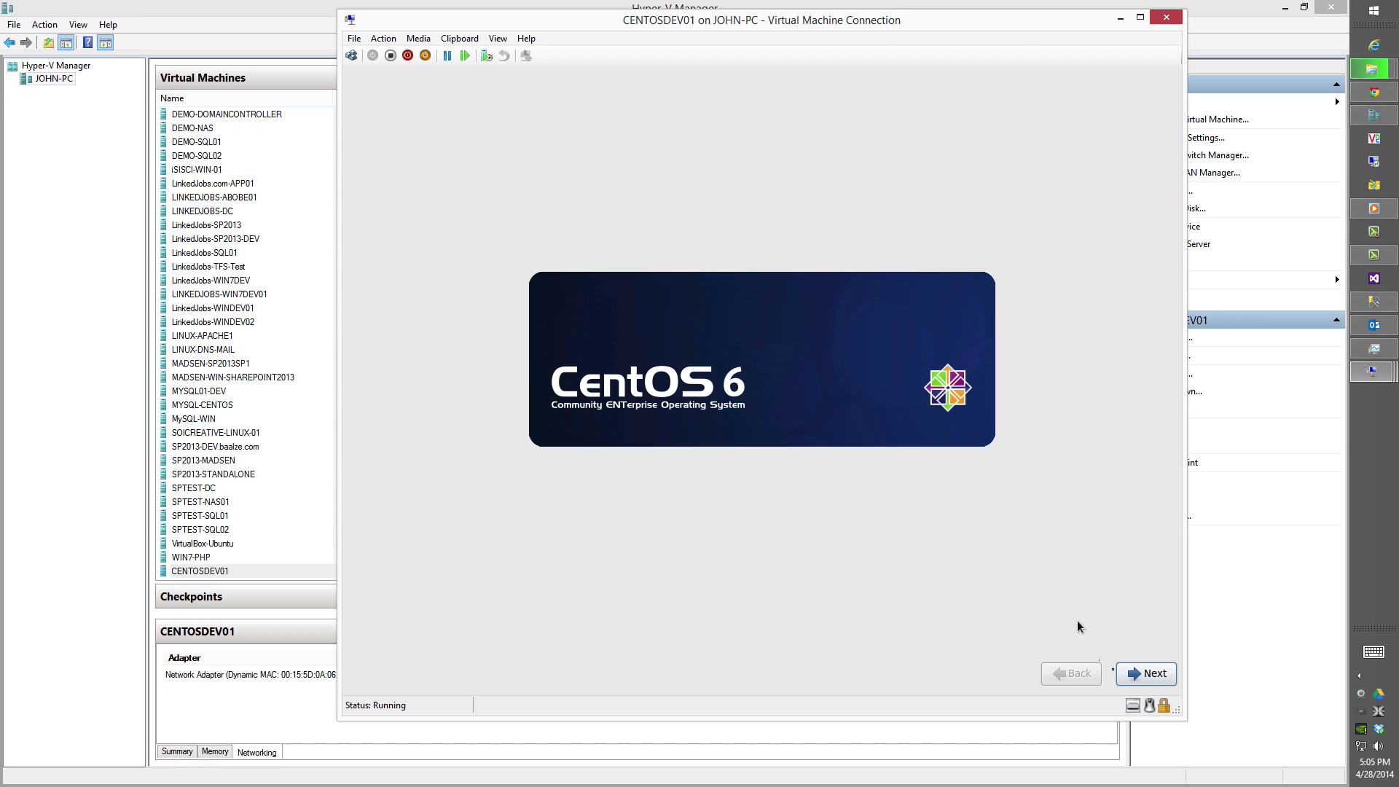
left_click(1143, 676)
left_click(1141, 676)
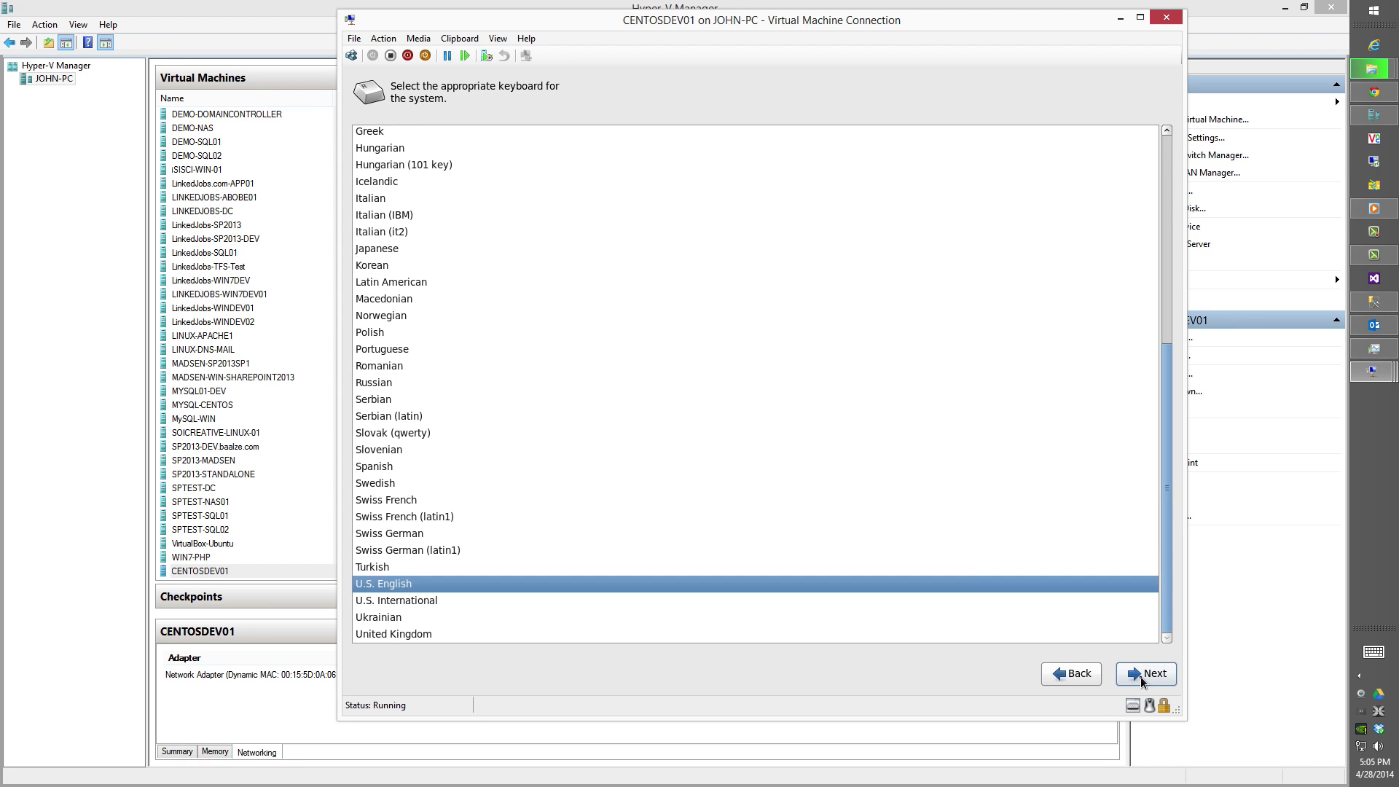
left_click(1140, 676)
left_click(1141, 676)
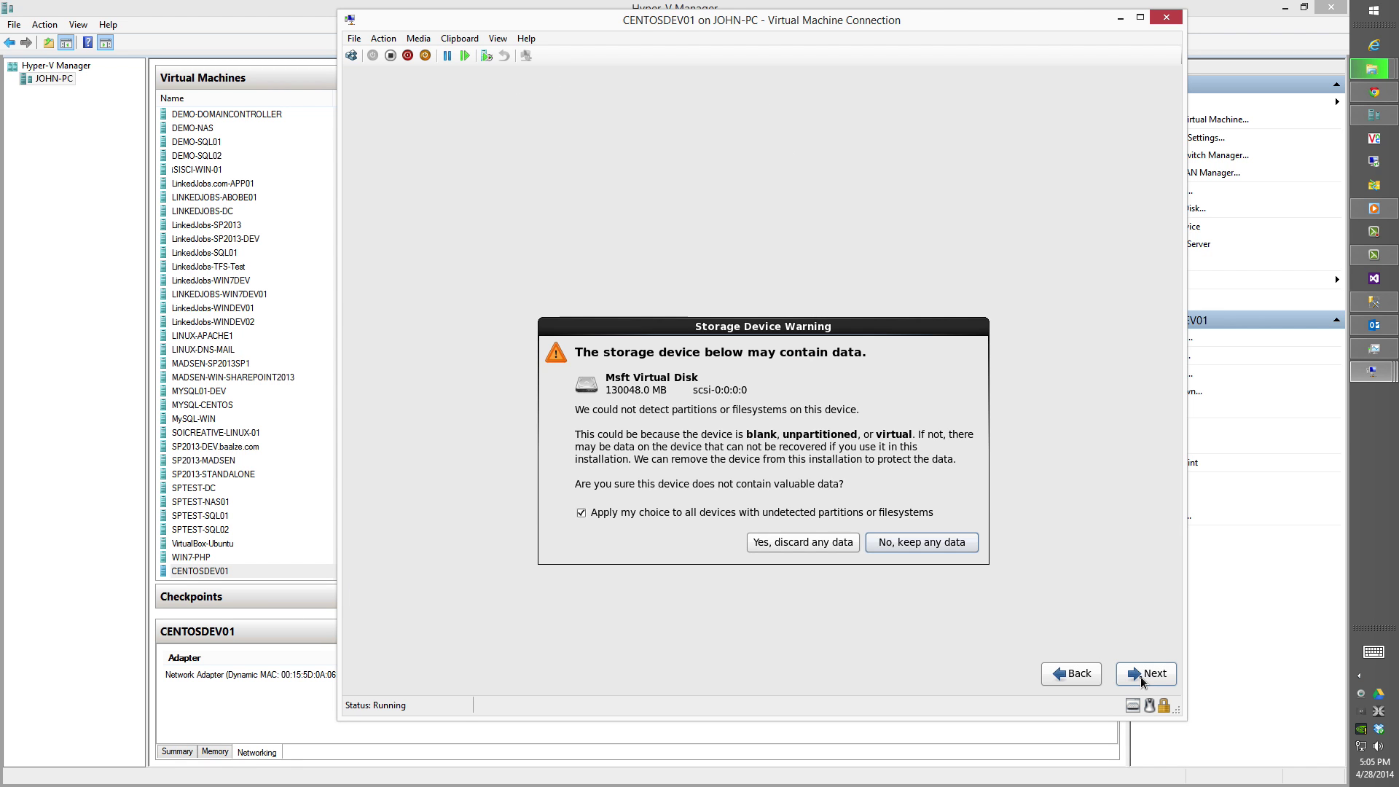
key("Left")
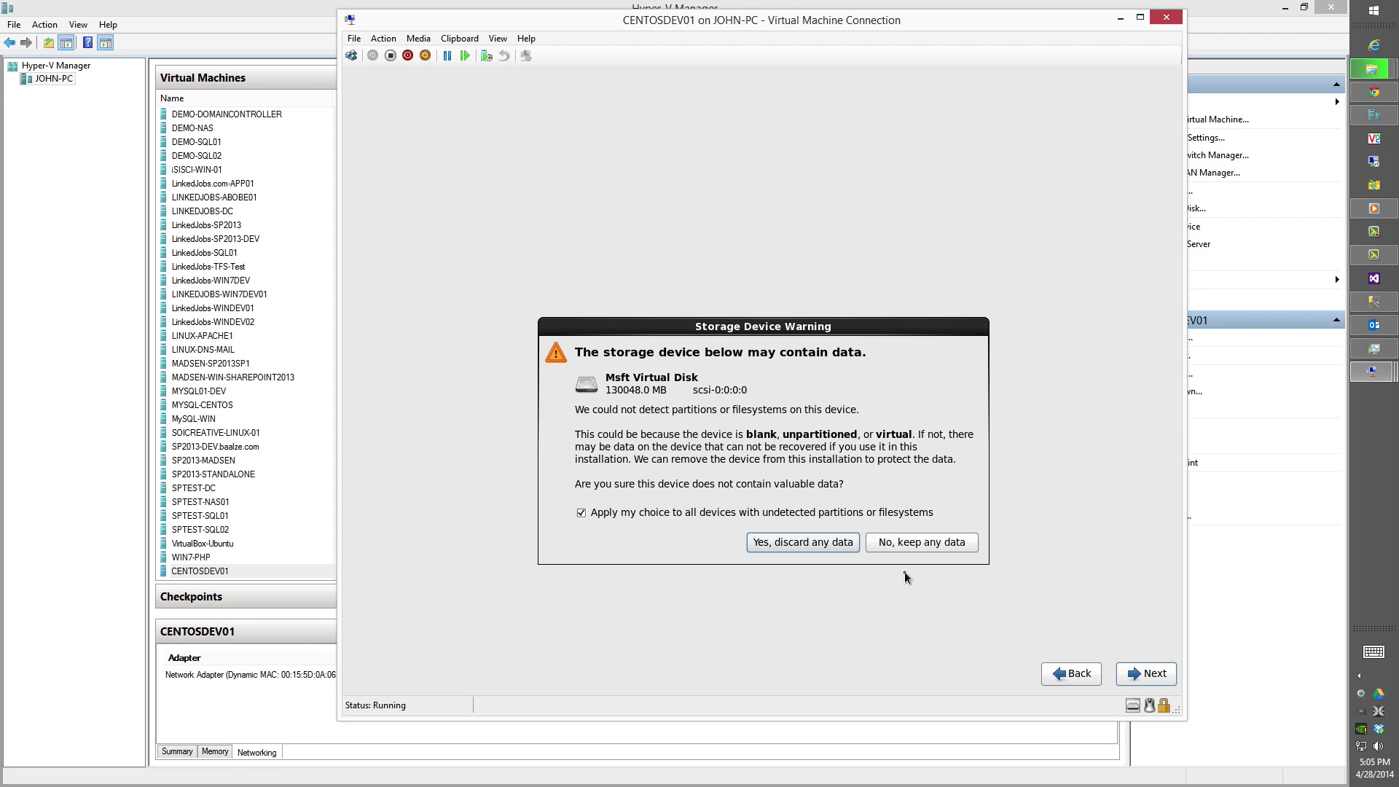
key("Return")
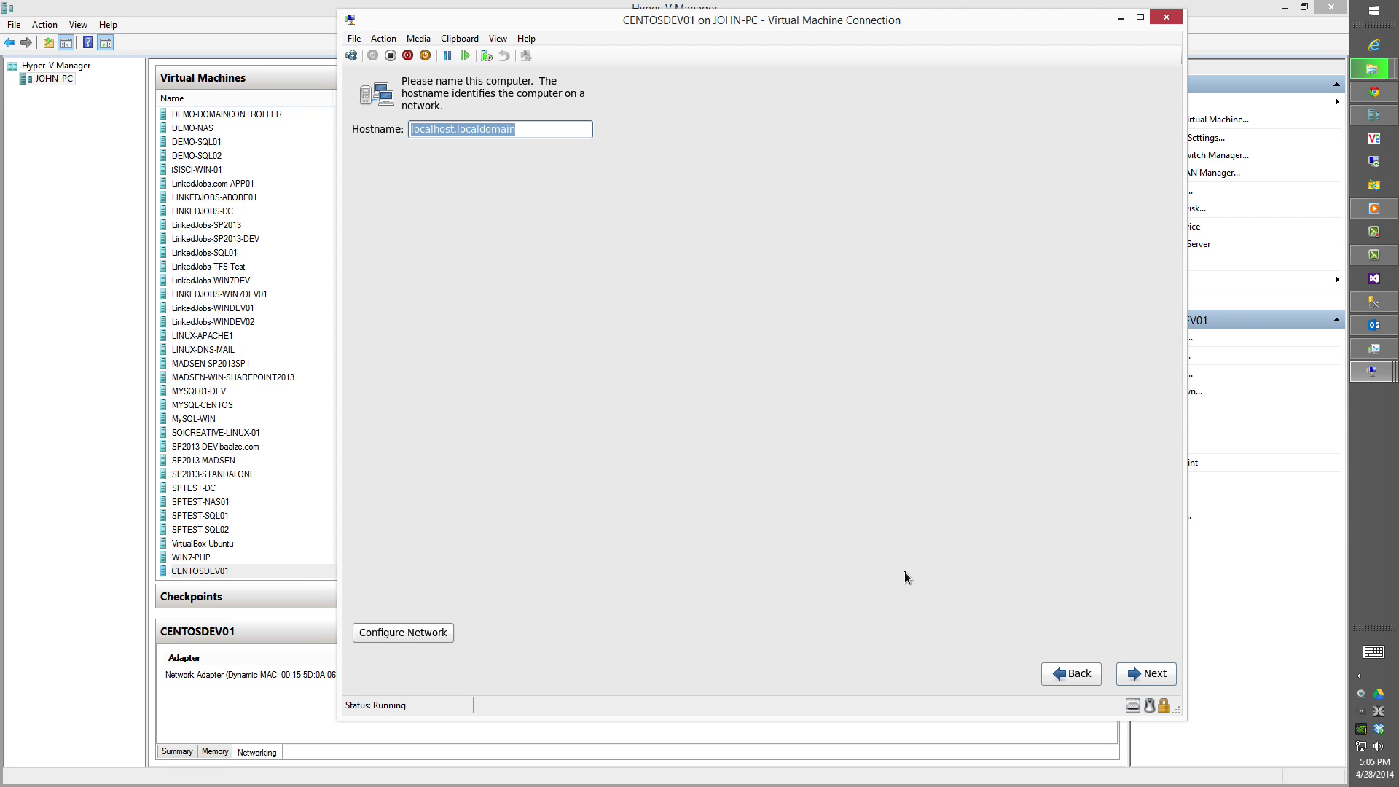
type("centosdev")
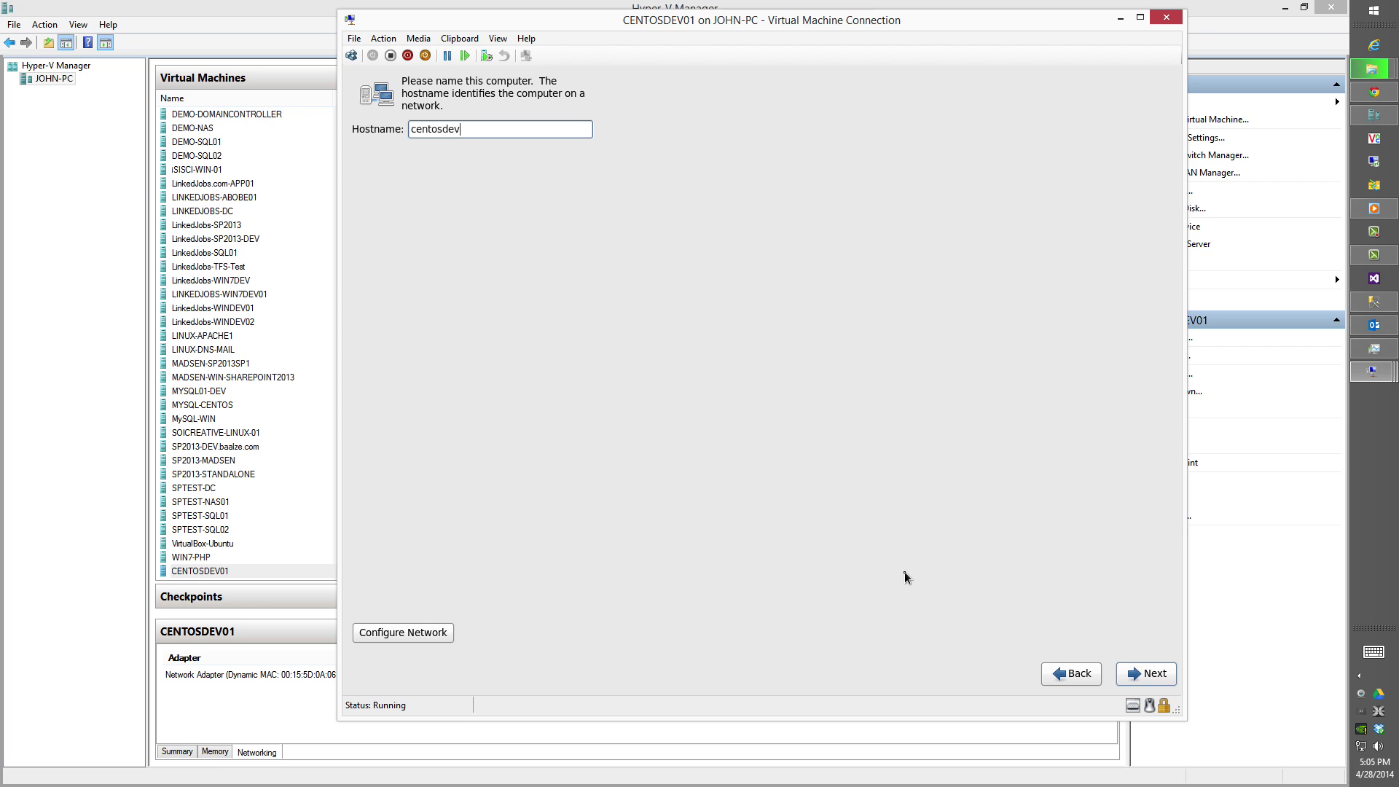
type("01.baalze.com")
Make eth0 connect automatically with manual IPv4 address 192.168.10.99.
left_click(450, 633)
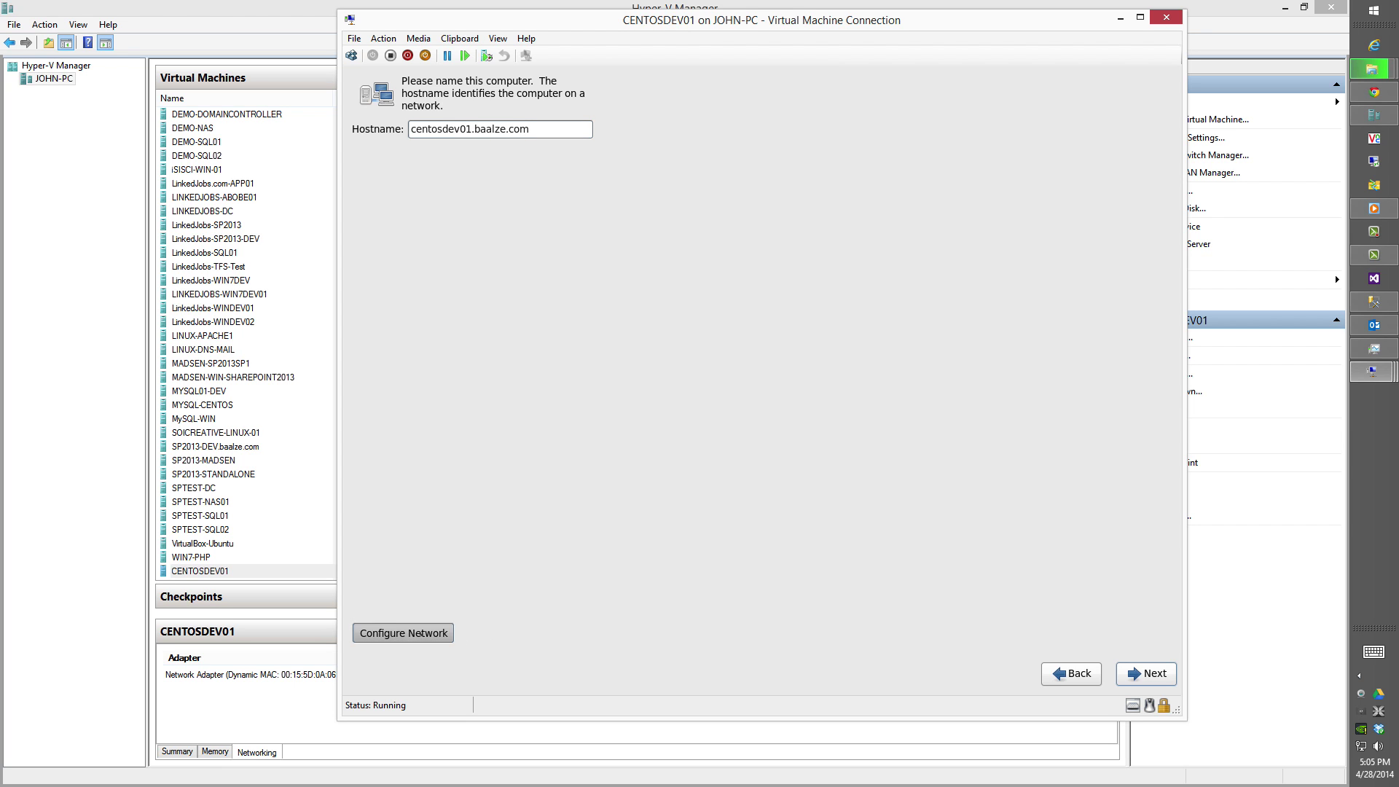
left_click(722, 344)
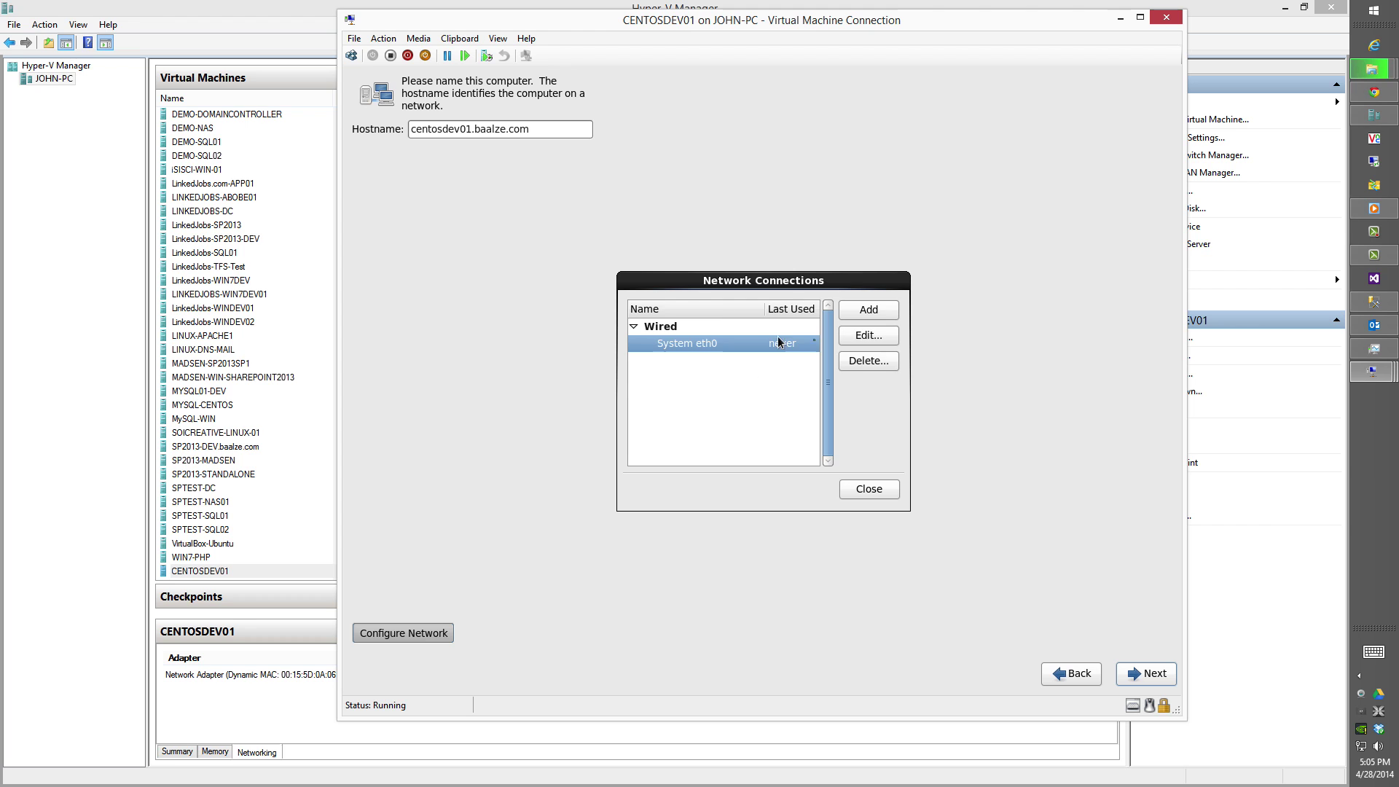
left_click(869, 335)
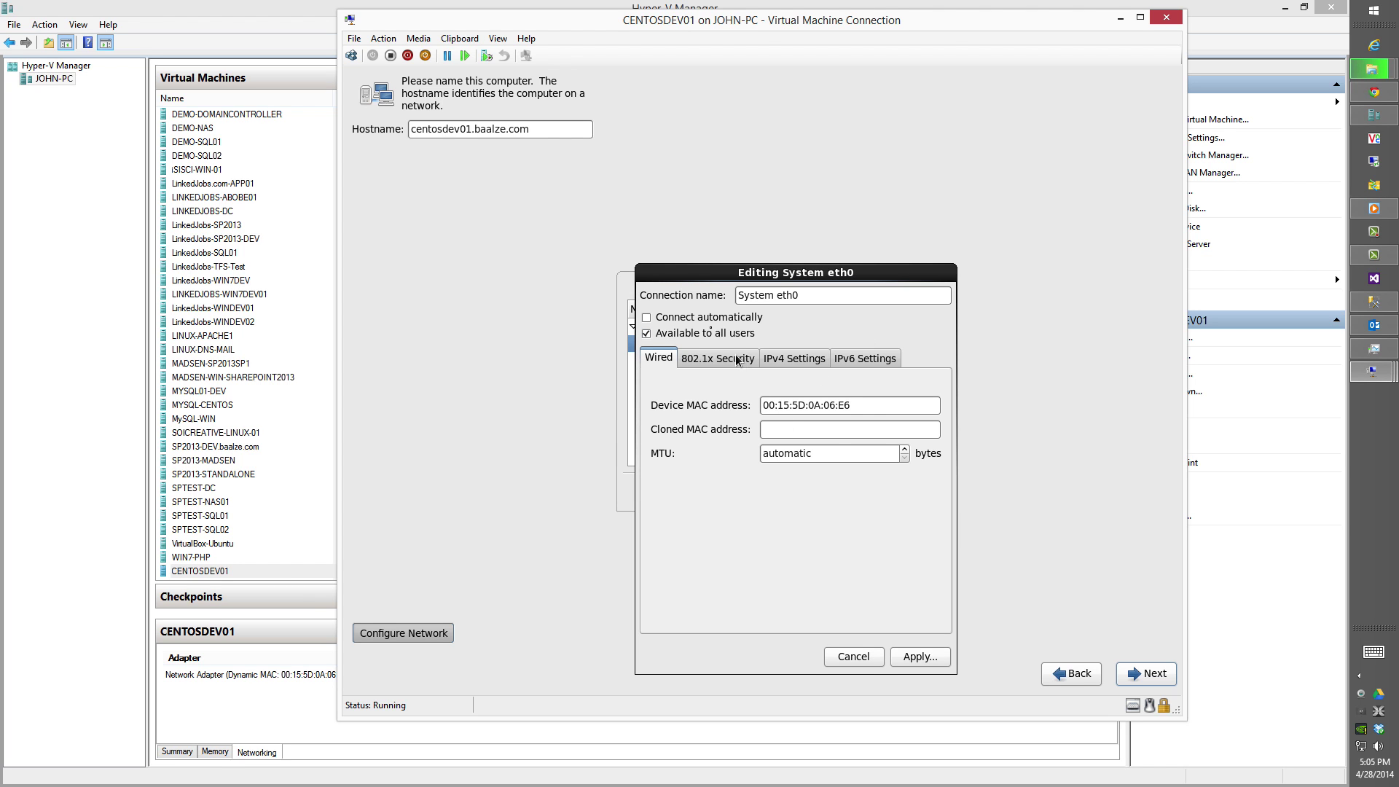
left_click(704, 320)
left_click(791, 358)
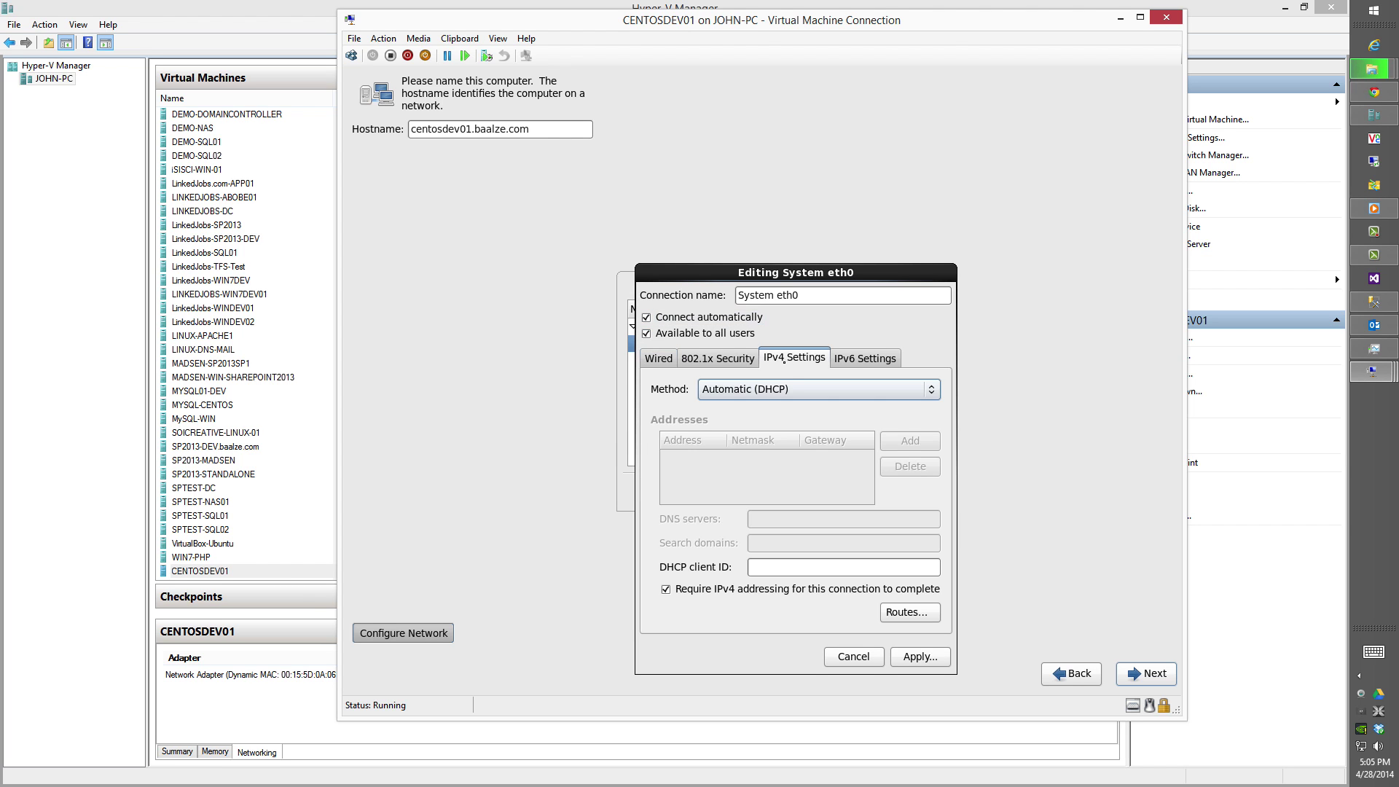
left_click(774, 388)
left_click(758, 428)
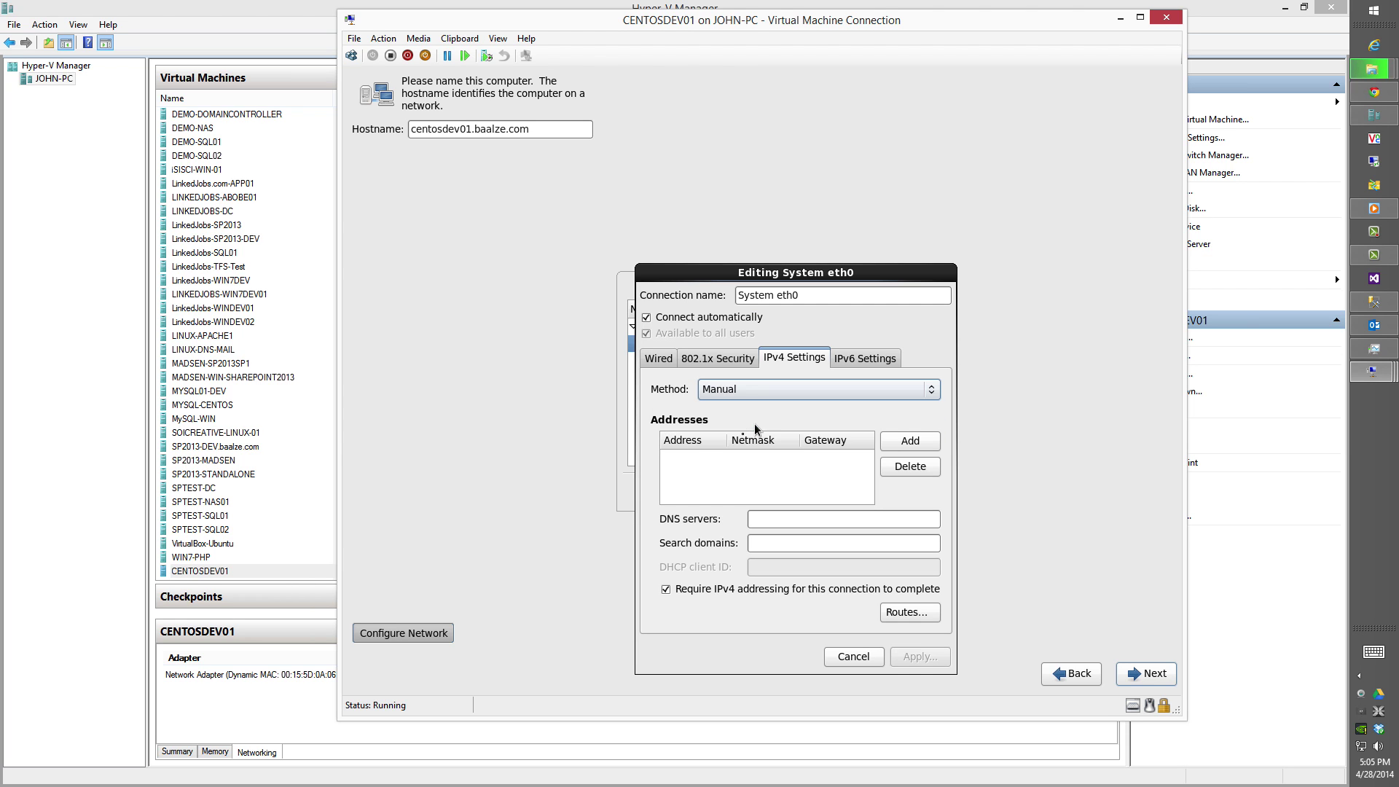
left_click(906, 441)
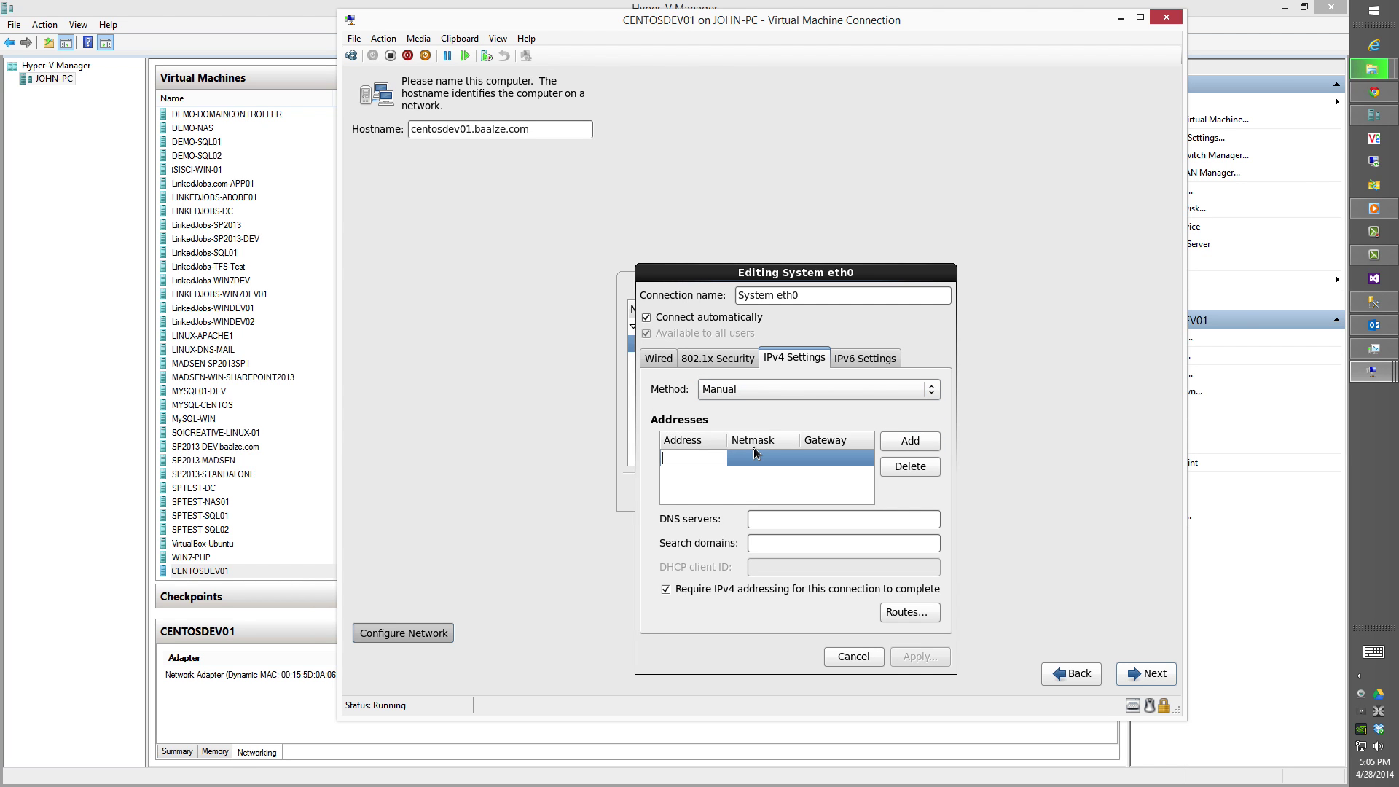
type("192.168.10.99")
Give eth0 netmask 24 and gateway 192.168.10.1, and apply the network settings.
key("Tab")
type("24")
key("Tab")
type("192.168.10")
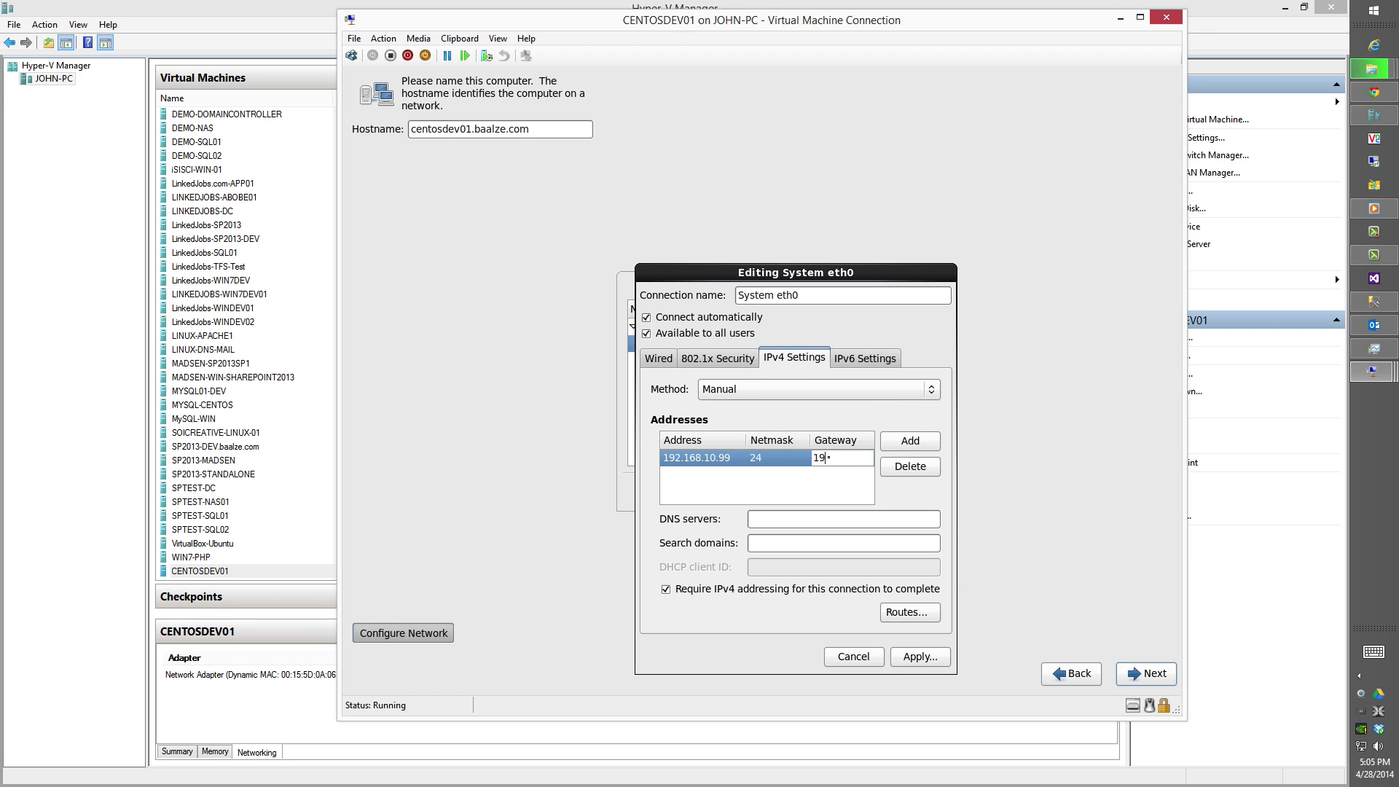
type(".1")
type("1")
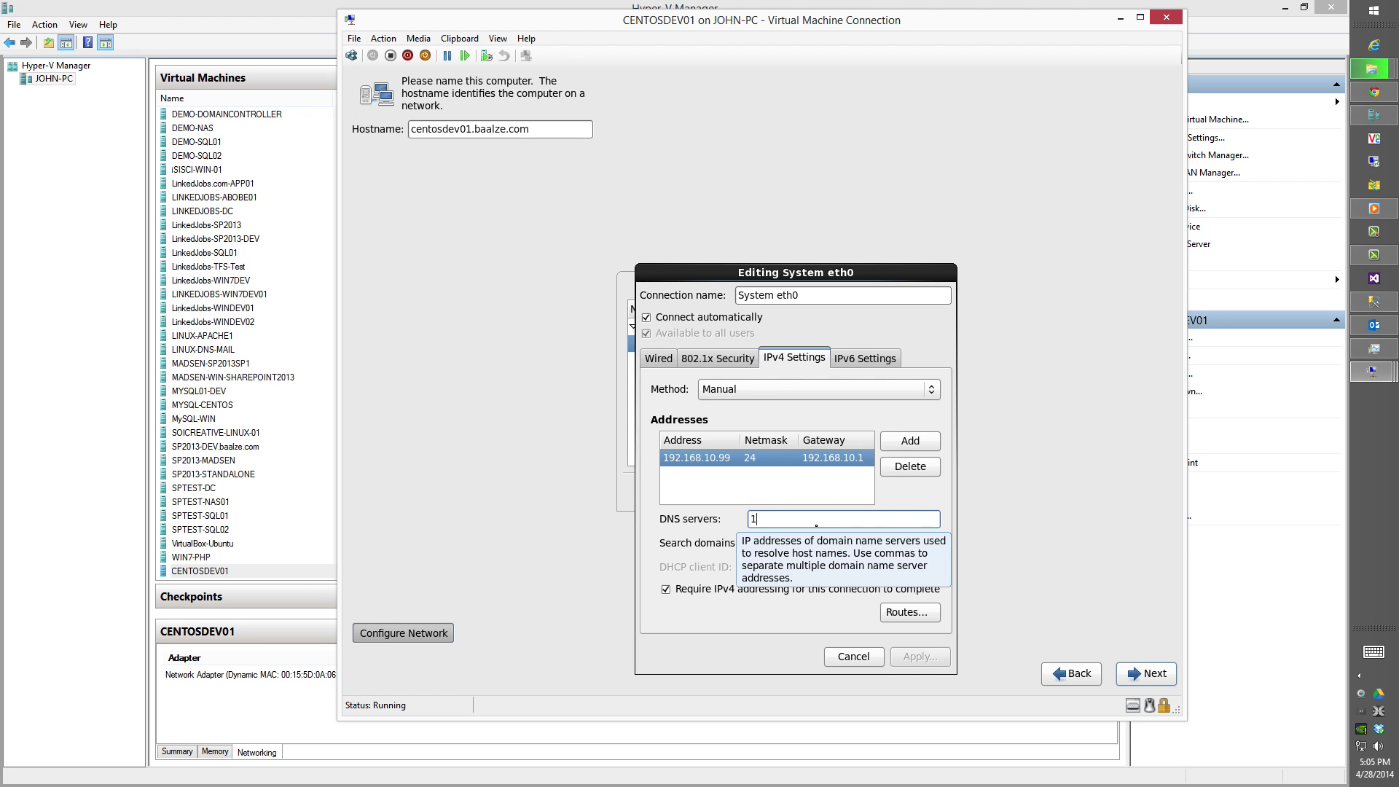
type("92.168.10.1")
left_click(915, 656)
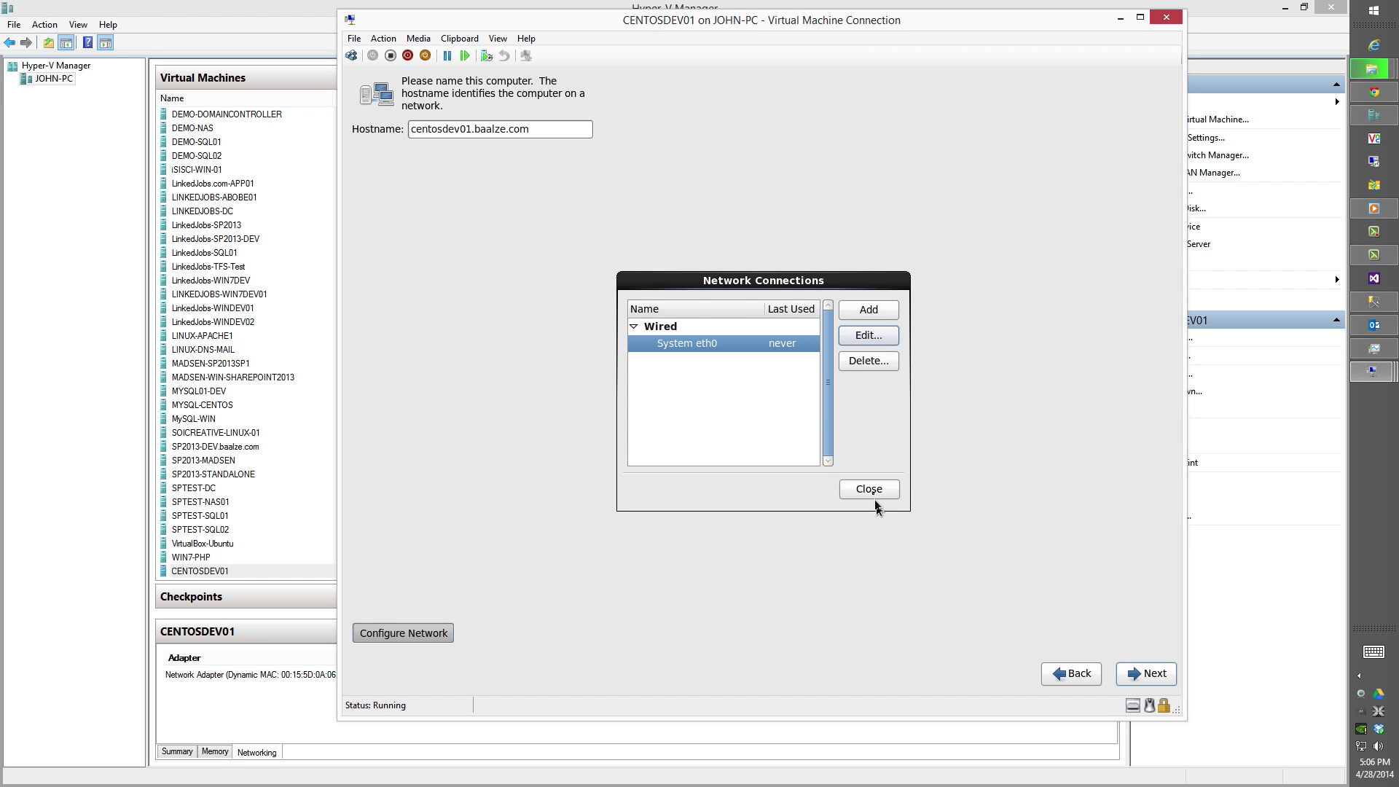
left_click(875, 494)
Set the time zone to Los Angeles and set the root password, accepting it as weak.
left_click(1137, 672)
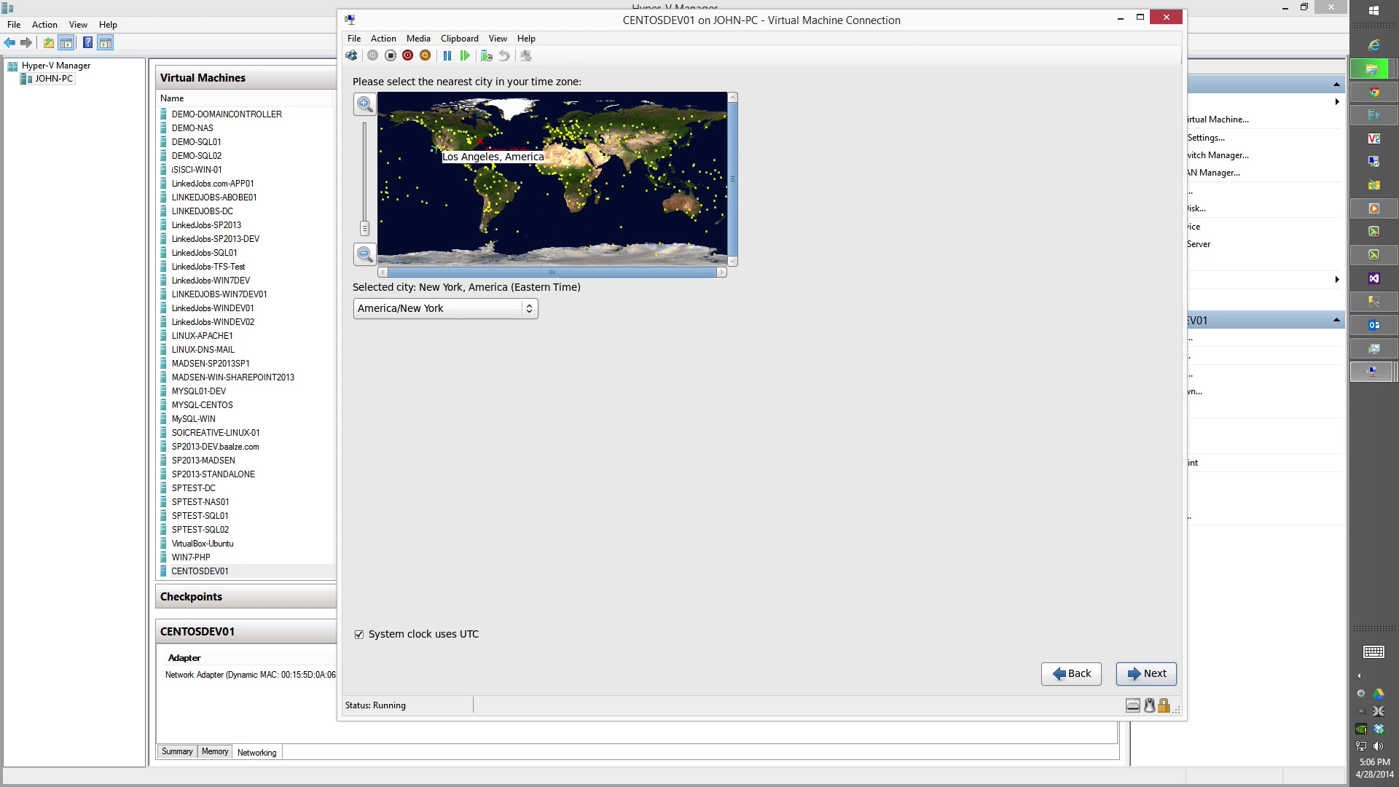
left_click(435, 150)
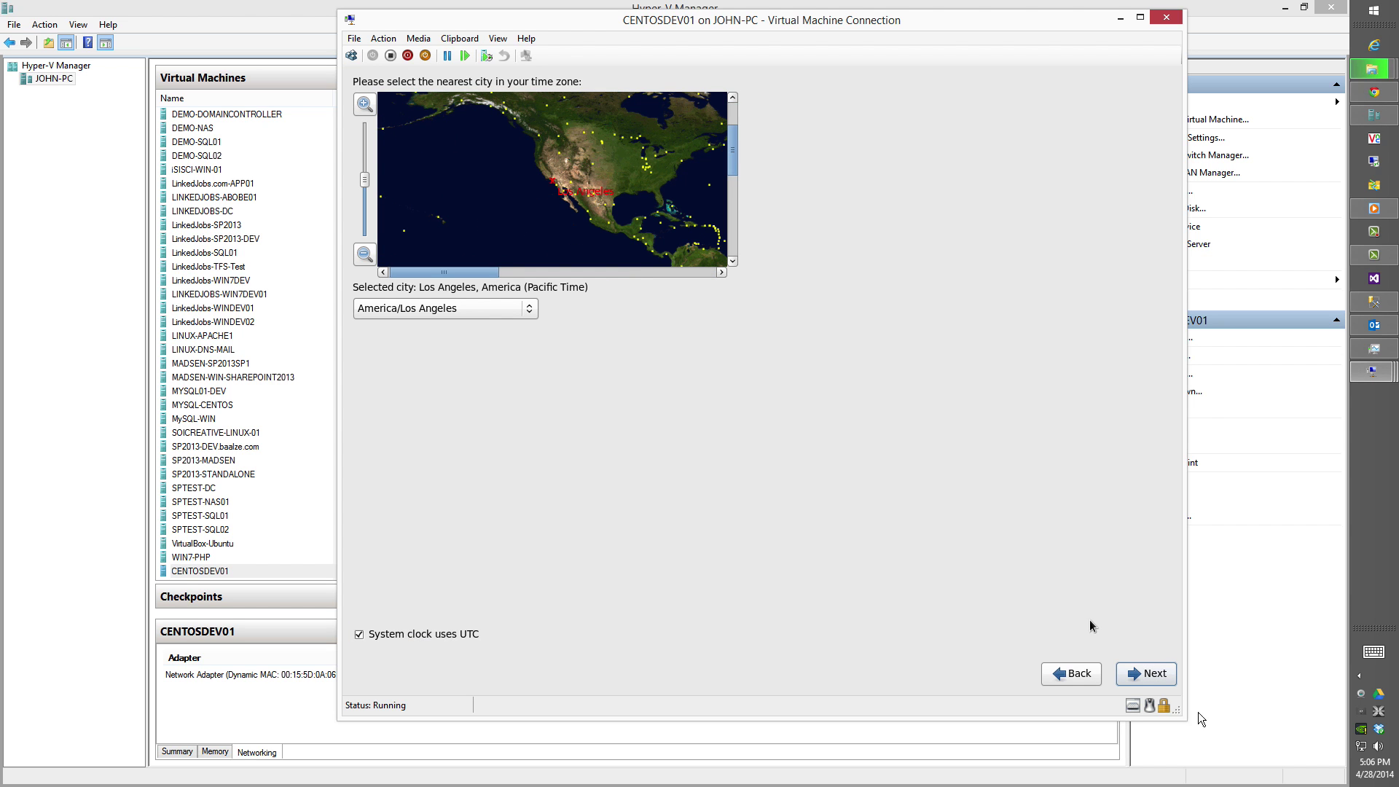
left_click(1145, 678)
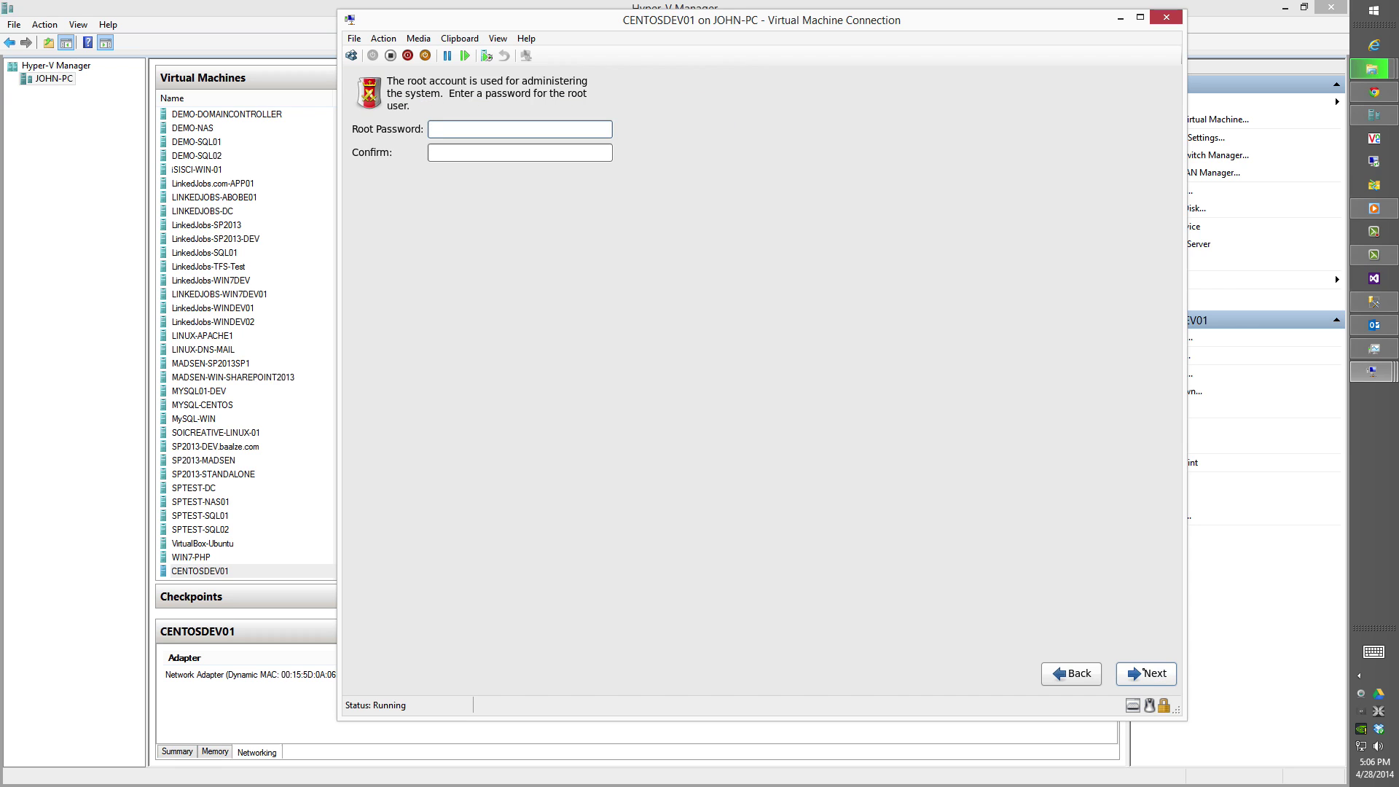
type("••••••")
key("Tab")
type("••••••")
left_click(1145, 675)
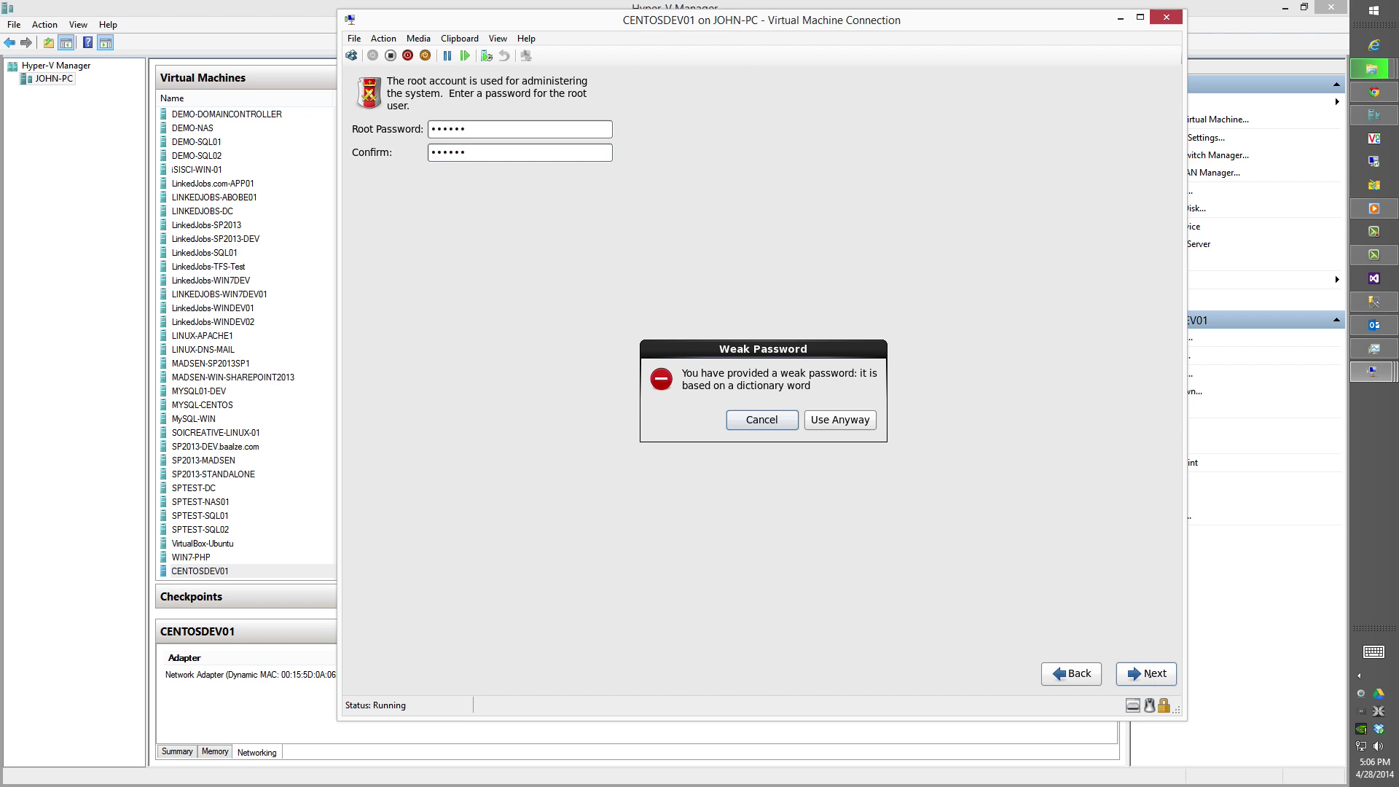
left_click(840, 420)
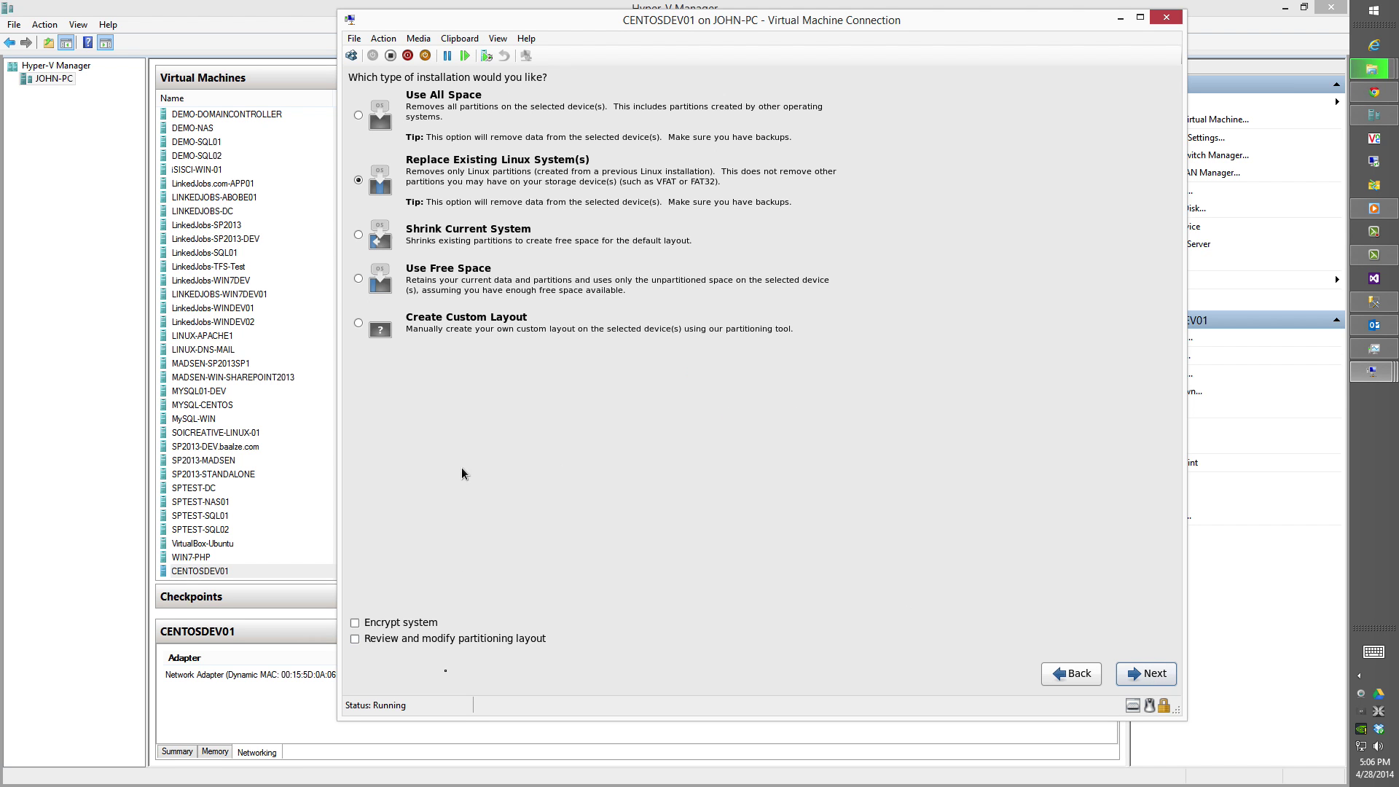
Choose to review the partition layout and resize lv_swap to 1024 MB and lv_home to 10240 MB.
left_click(409, 640)
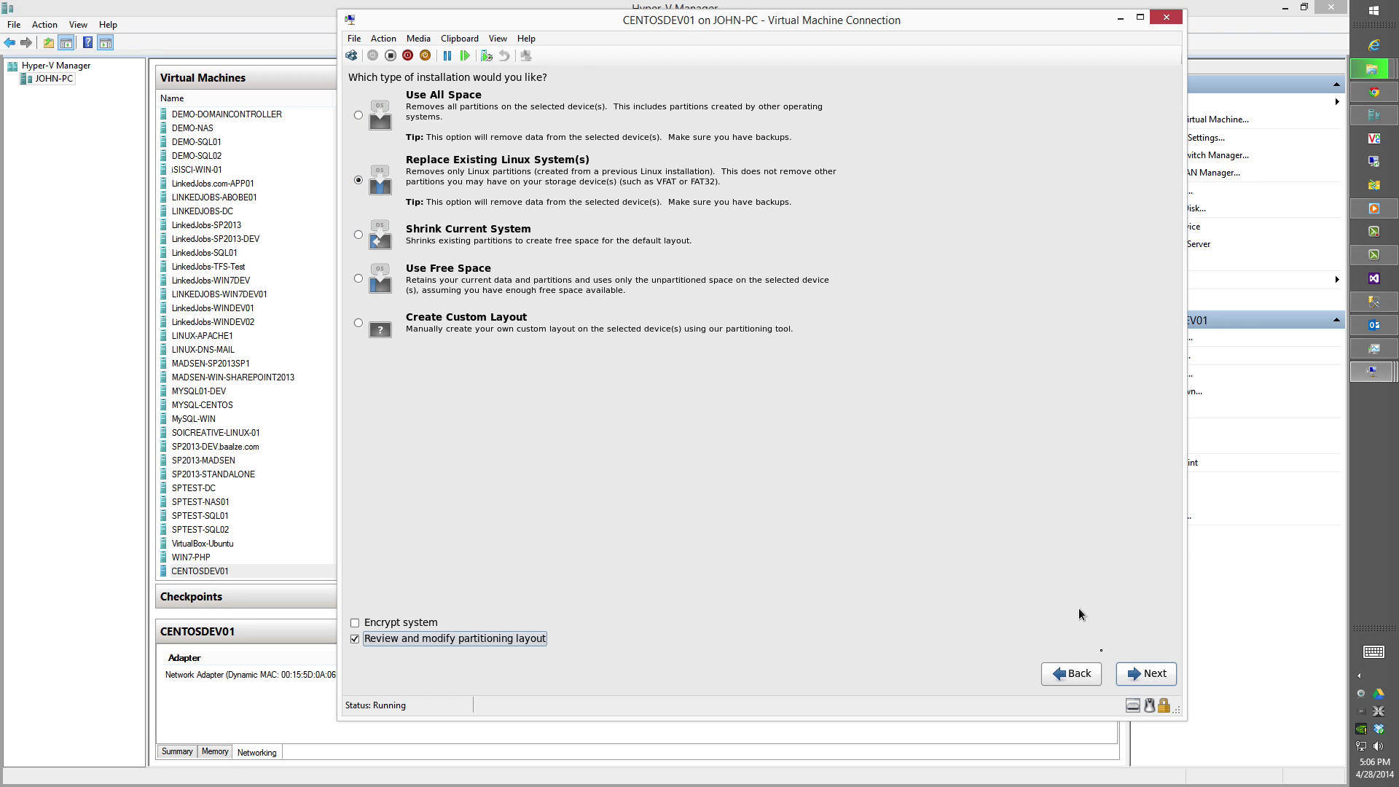
left_click(1138, 676)
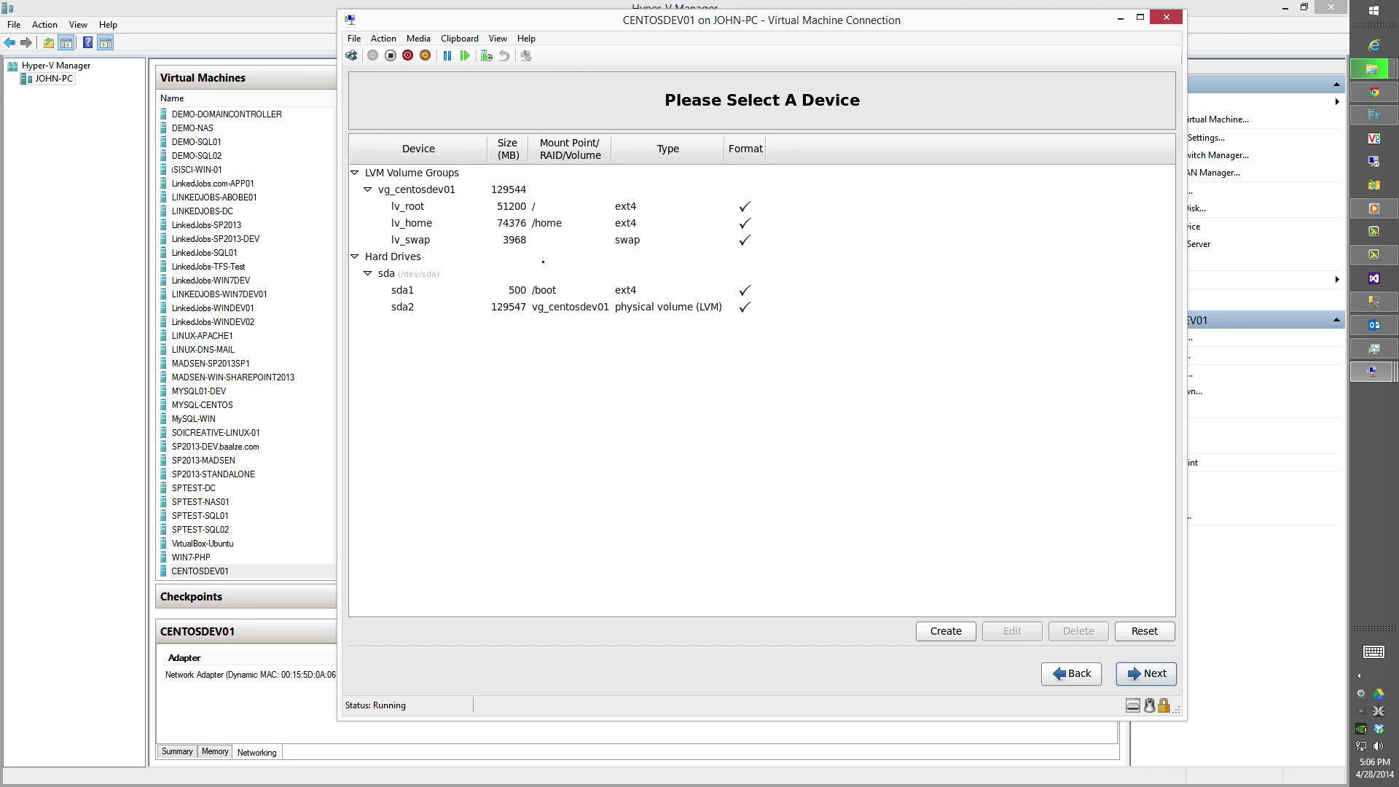
double_click(564, 240)
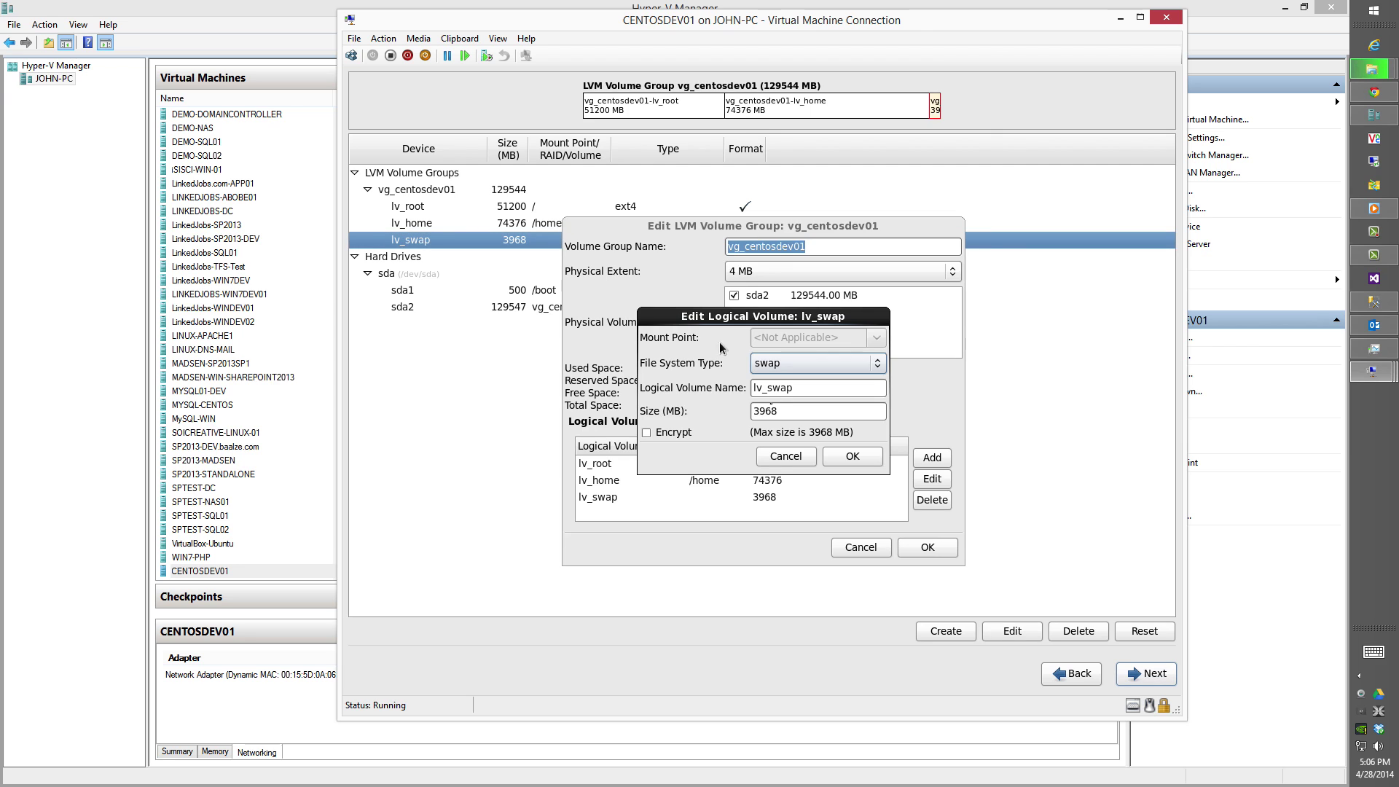
double_click(780, 412)
type("1024")
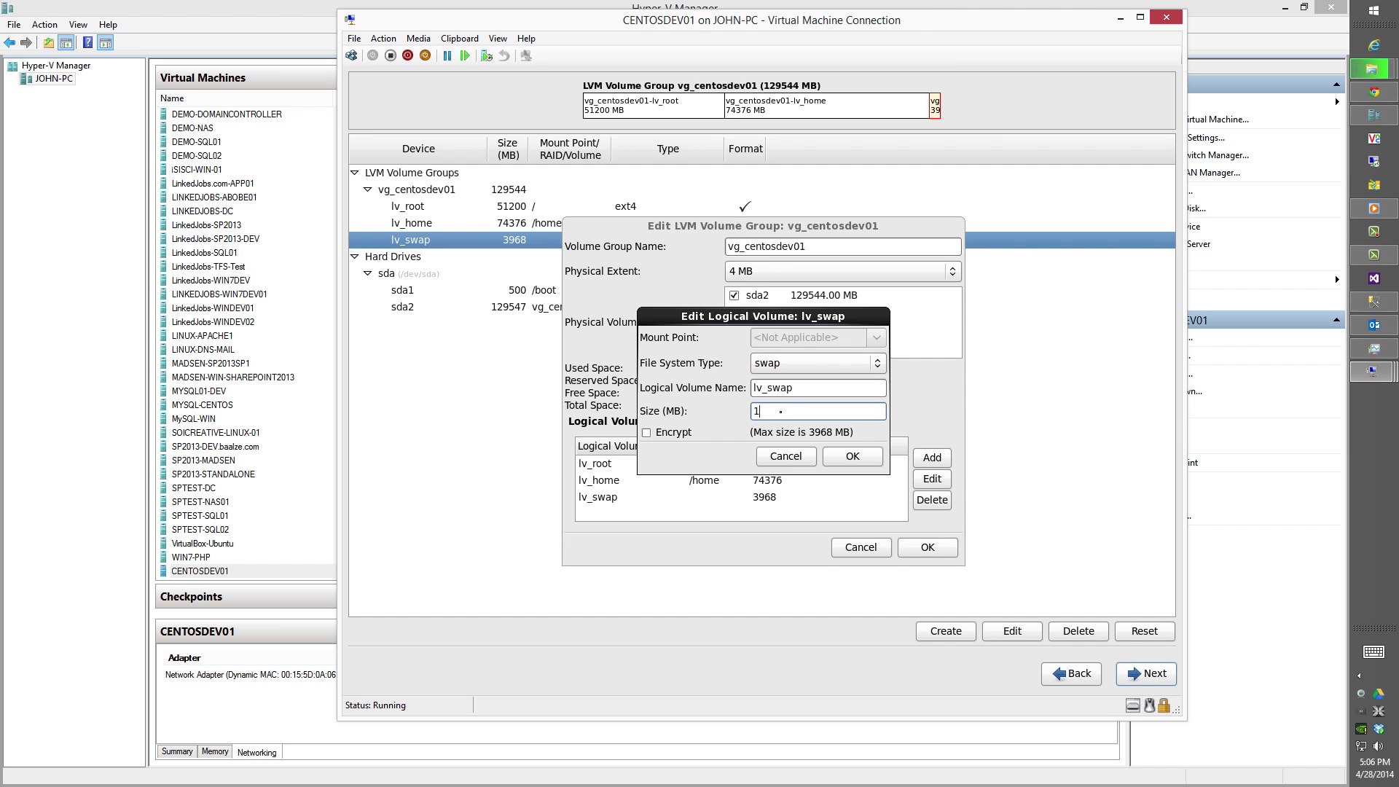
left_click(844, 457)
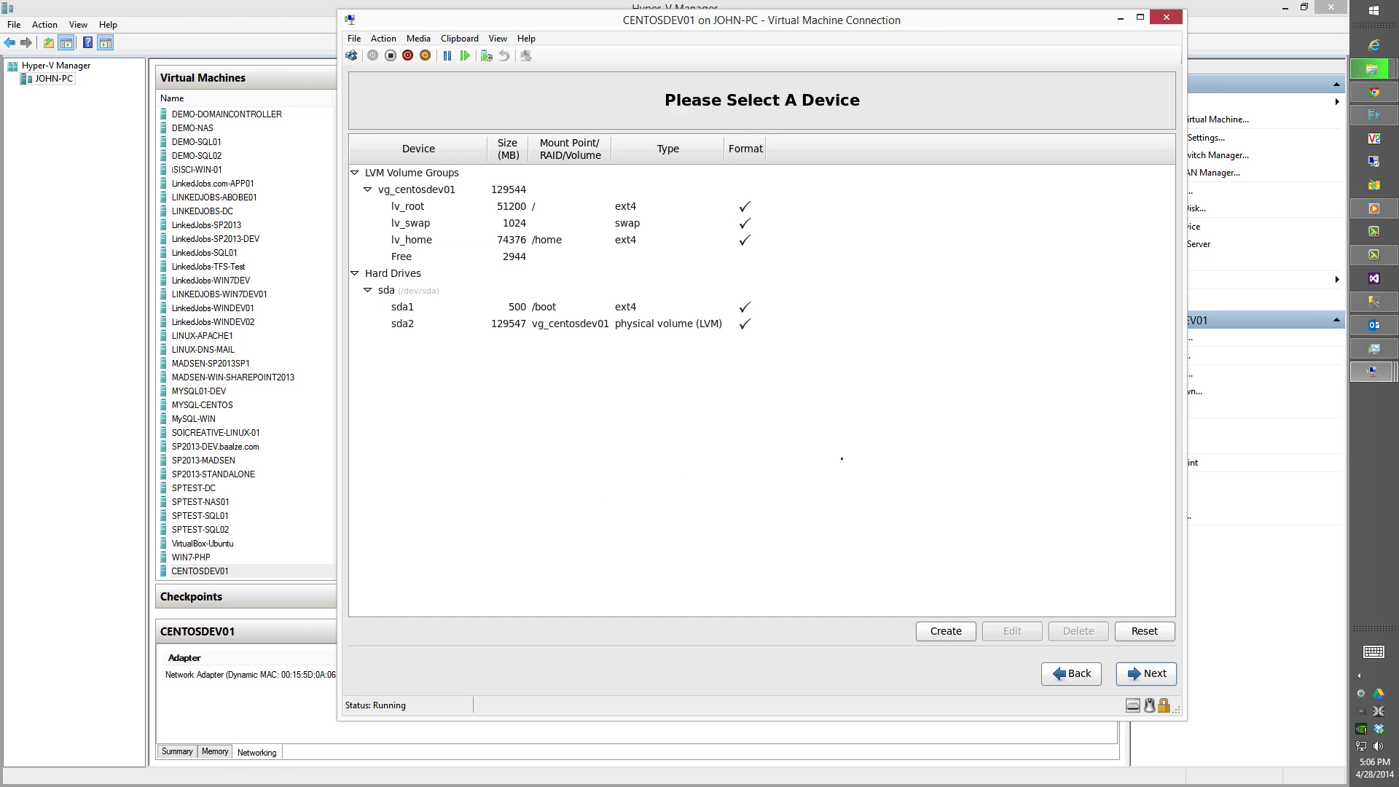
double_click(503, 246)
double_click(787, 411)
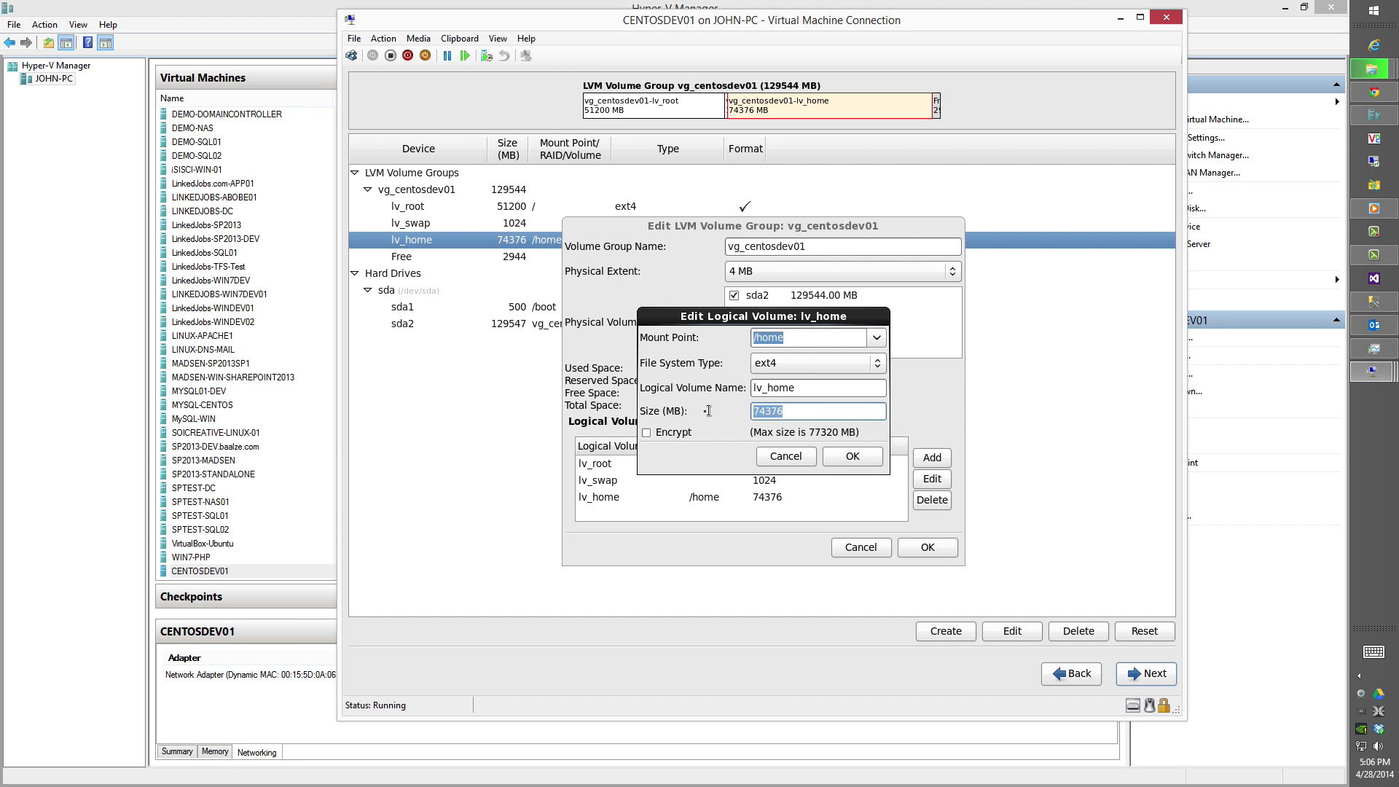
type("1020")
type("40")
left_click(849, 462)
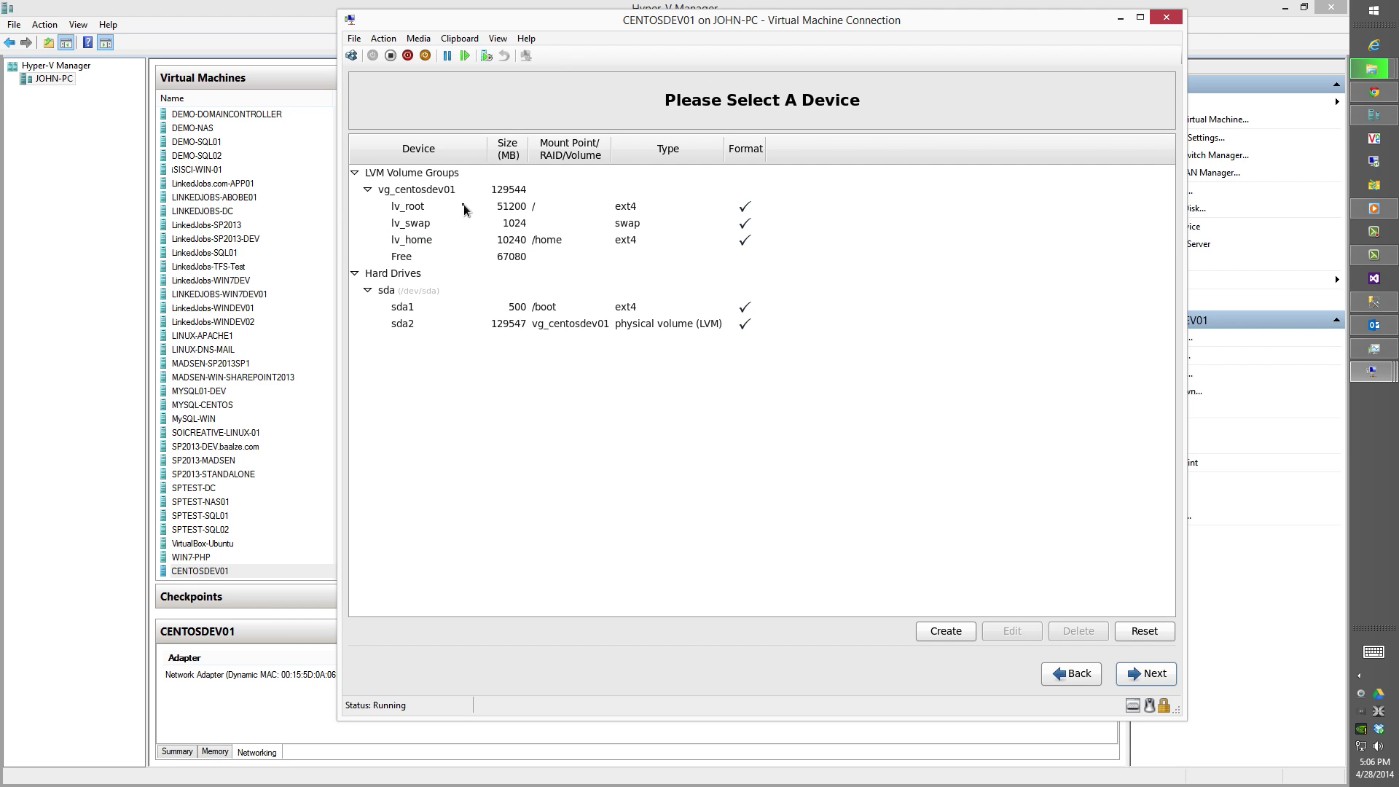
Resize lv_root to 118280 MB, then format and write the layout to disk.
double_click(472, 206)
double_click(771, 413)
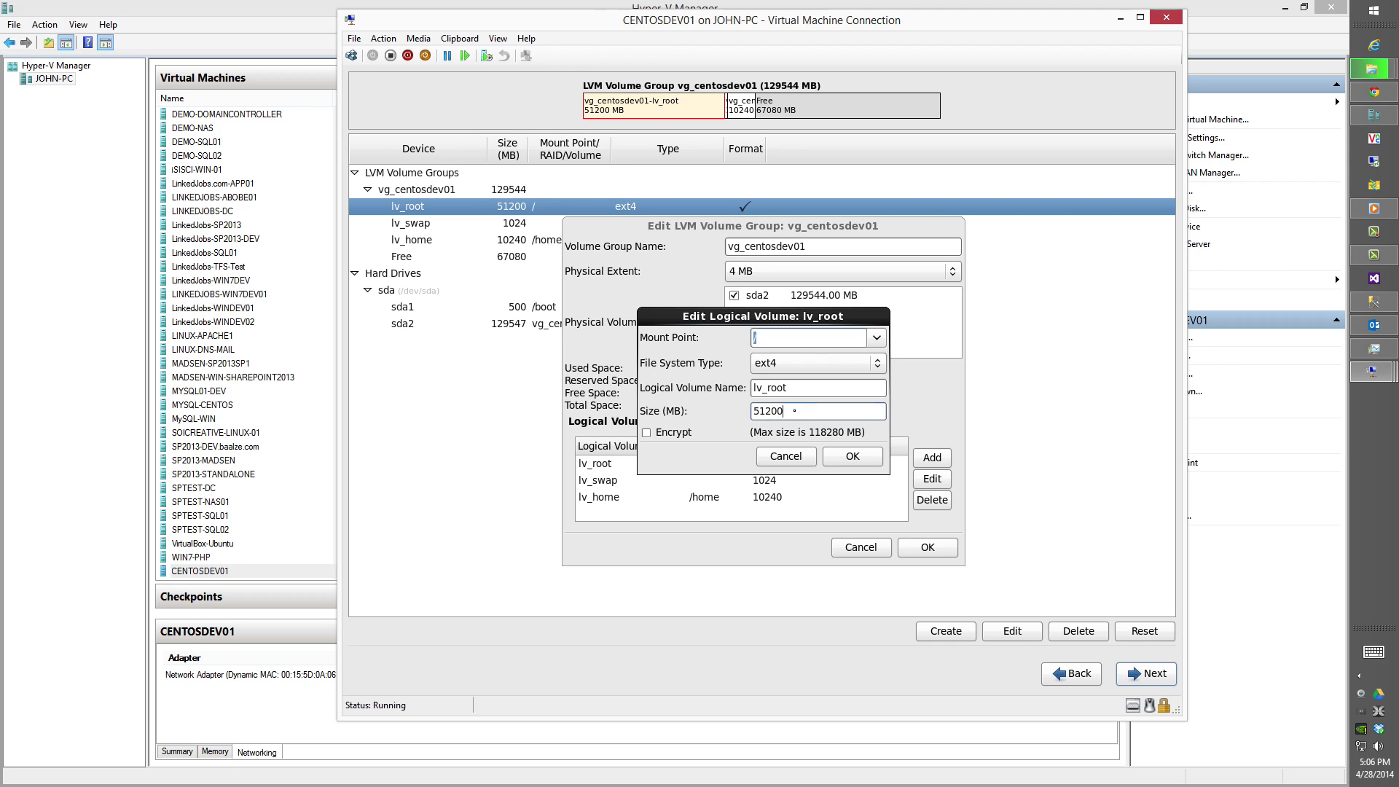
type("118280")
left_click(846, 457)
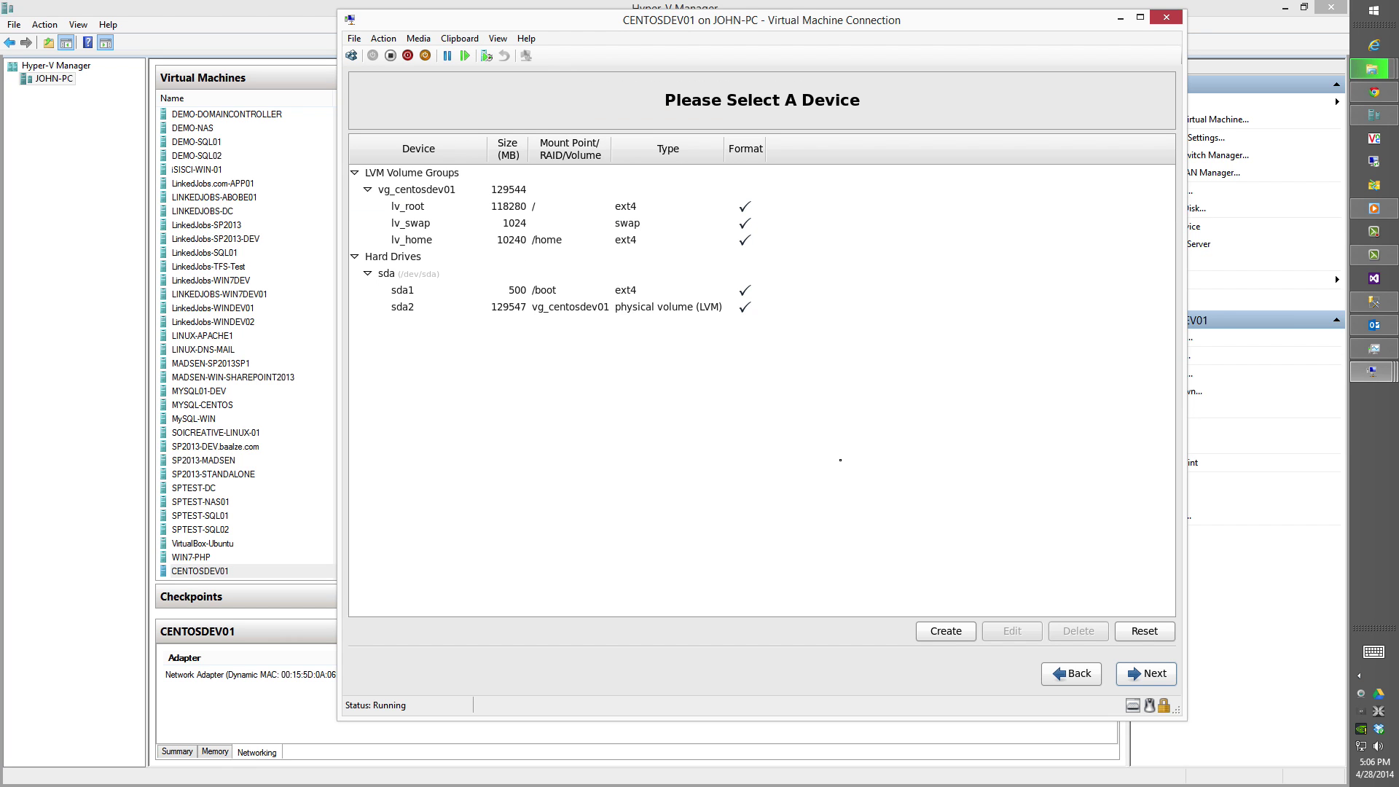
left_click(1143, 674)
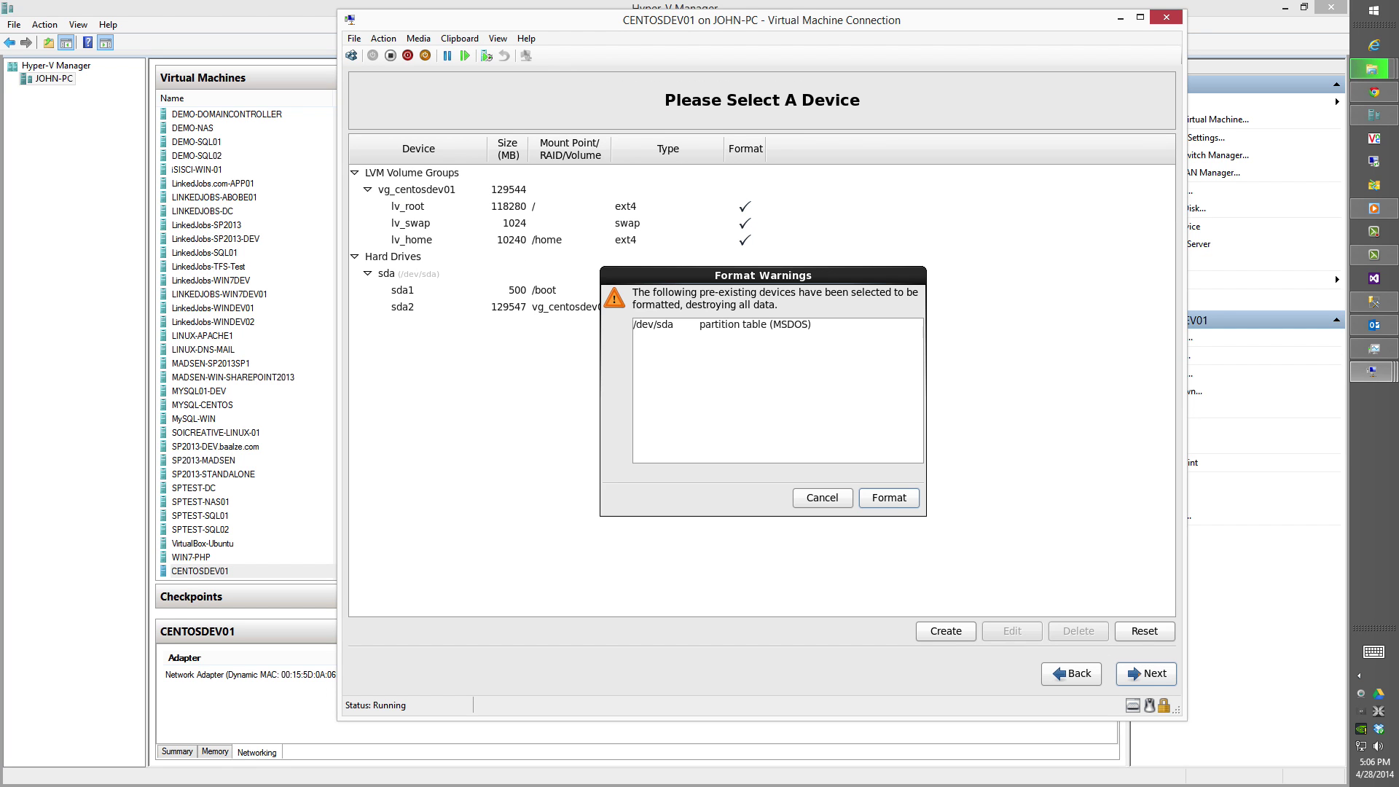
left_click(890, 502)
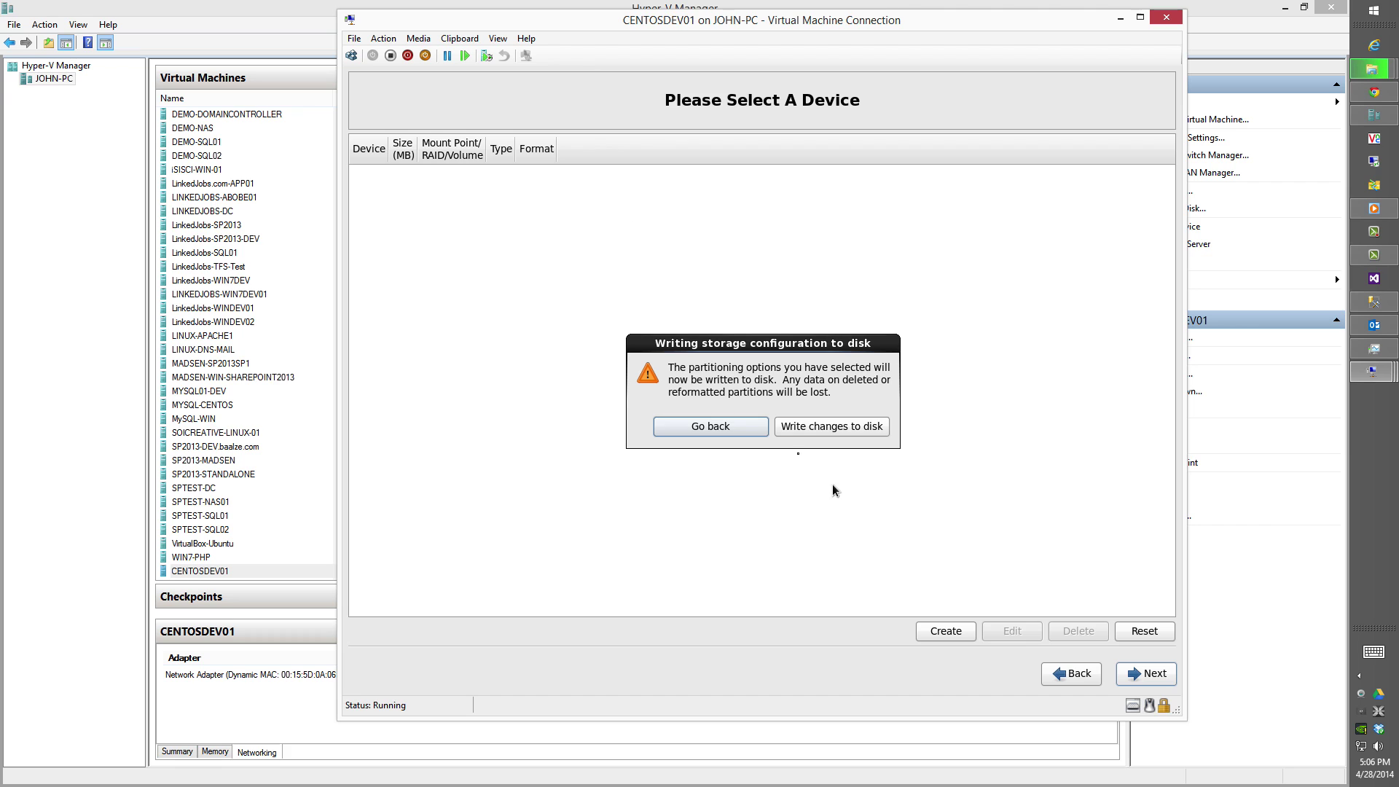
left_click(799, 424)
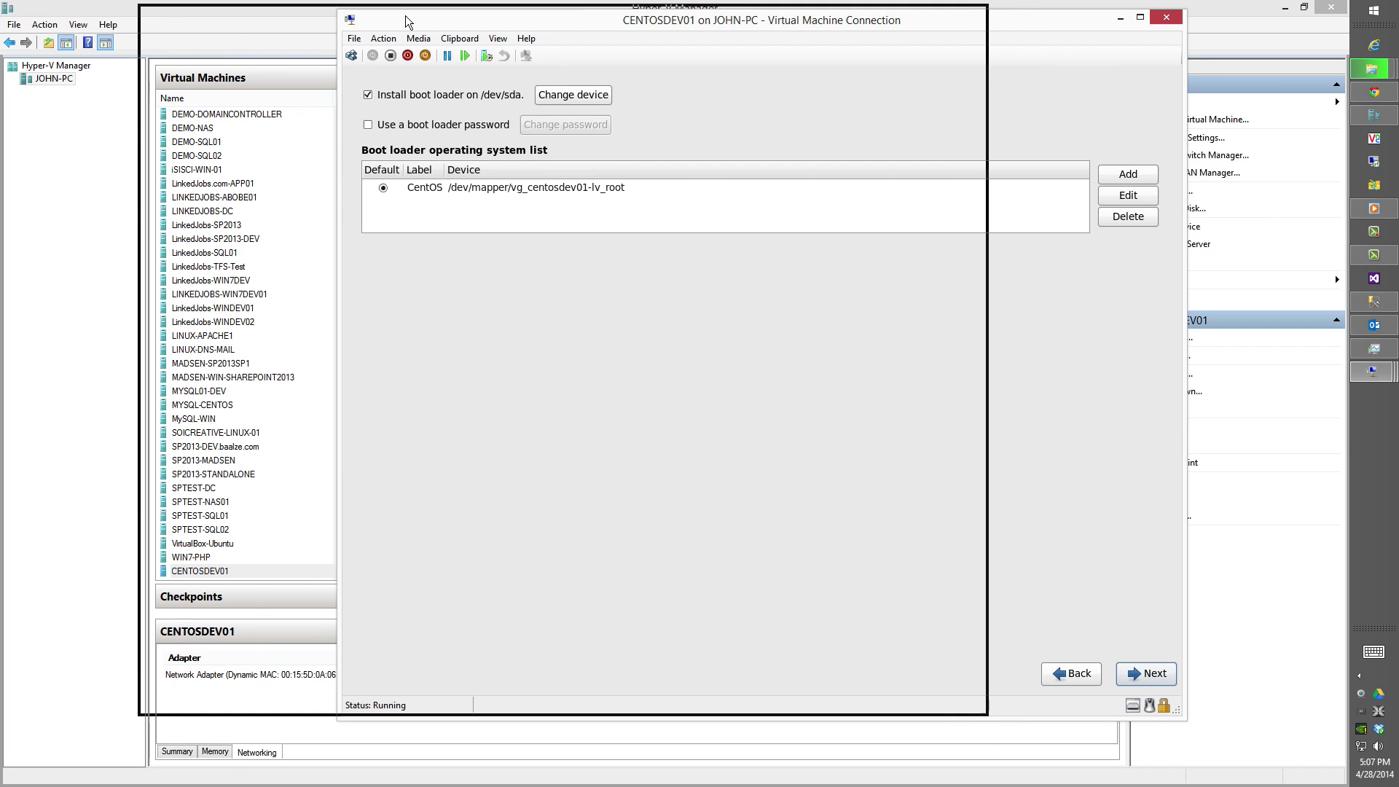
Keep the boot loader defaults, install the Software Development Workstation set, and reboot afterwards.
left_click_drag(406, 21, 406, 21)
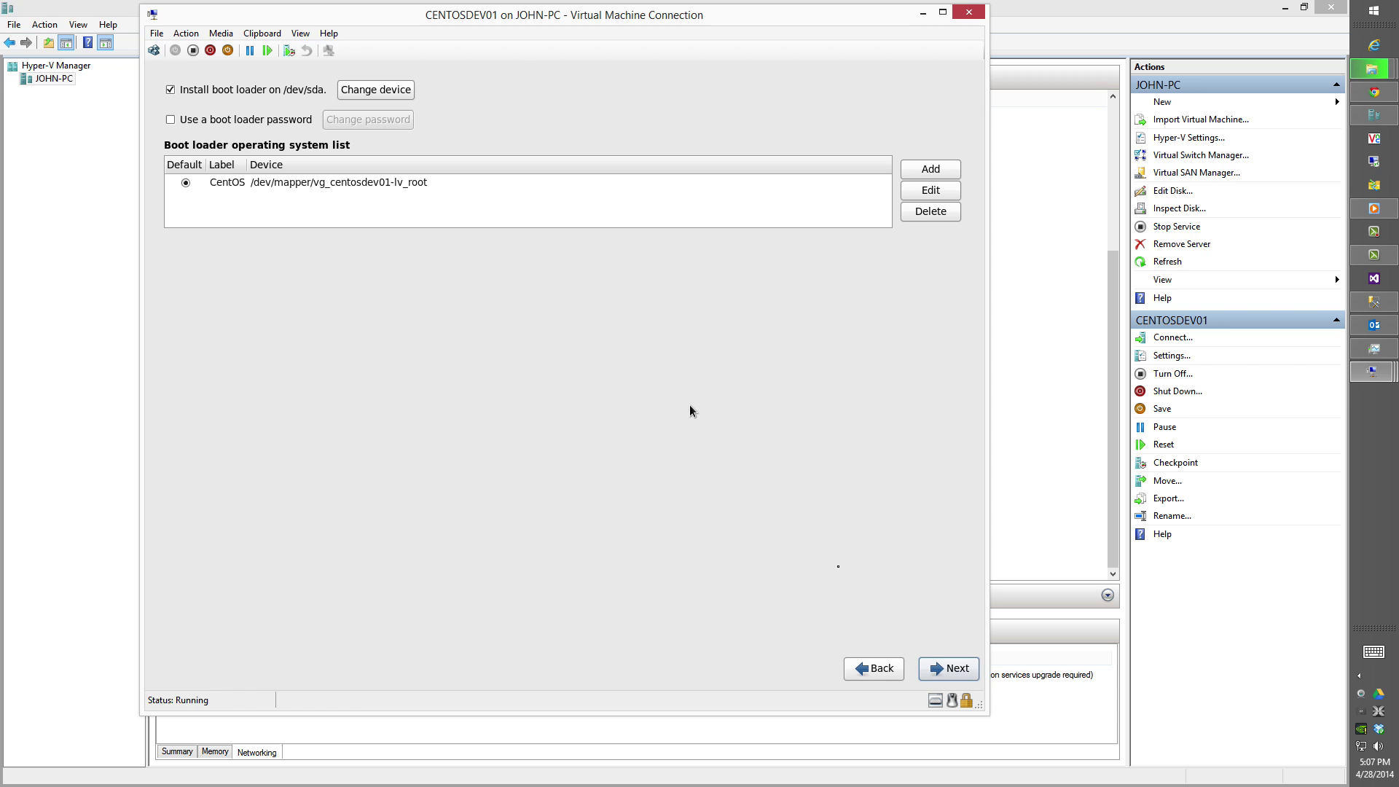
left_click(948, 668)
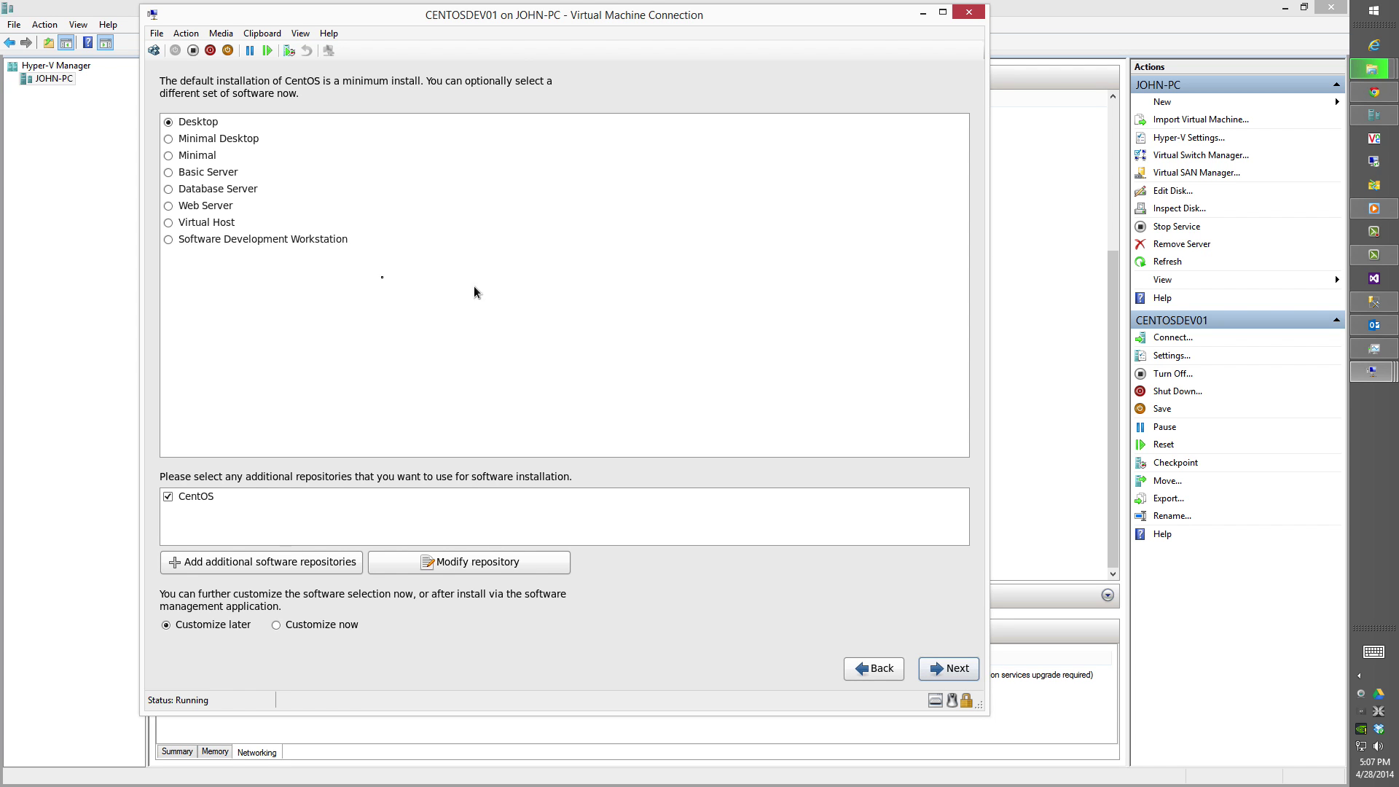
left_click(183, 243)
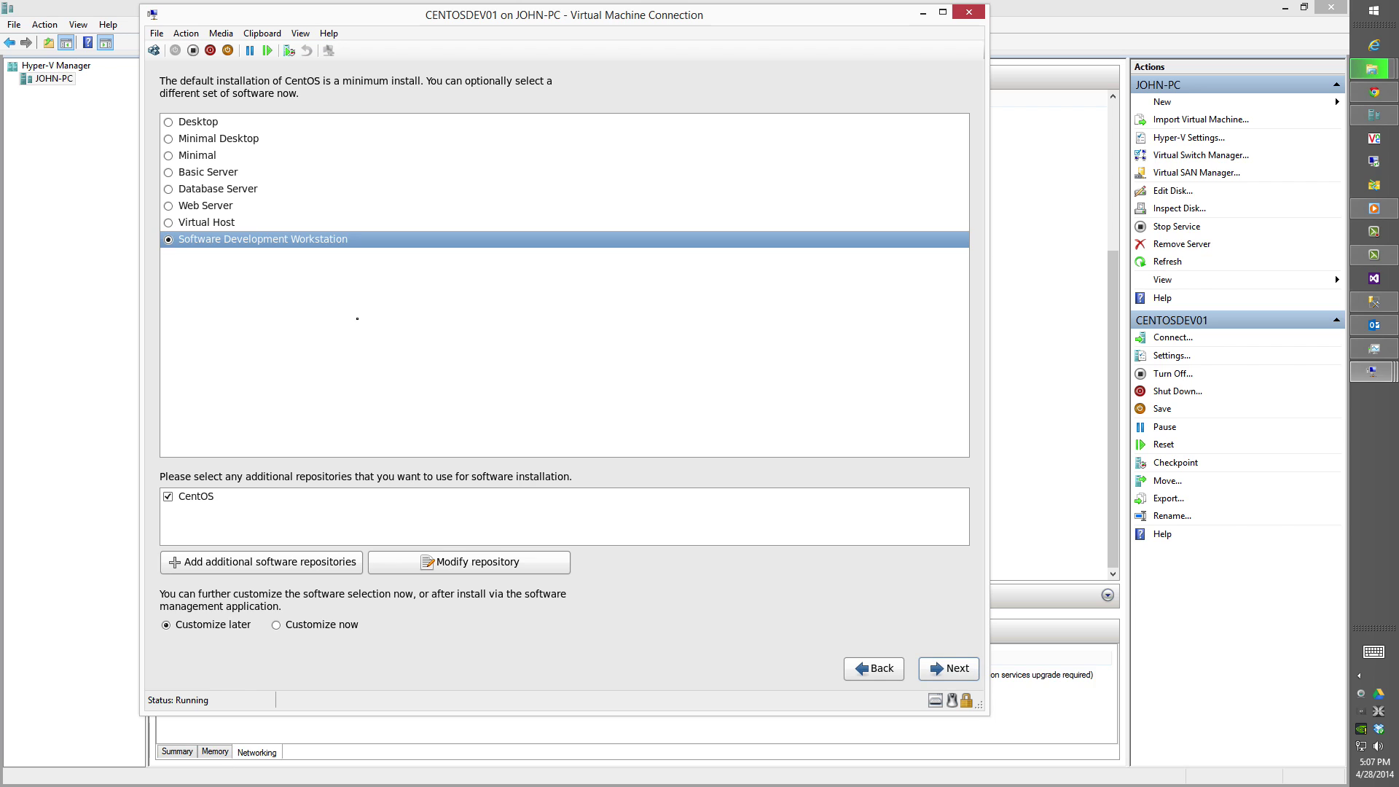
left_click(931, 674)
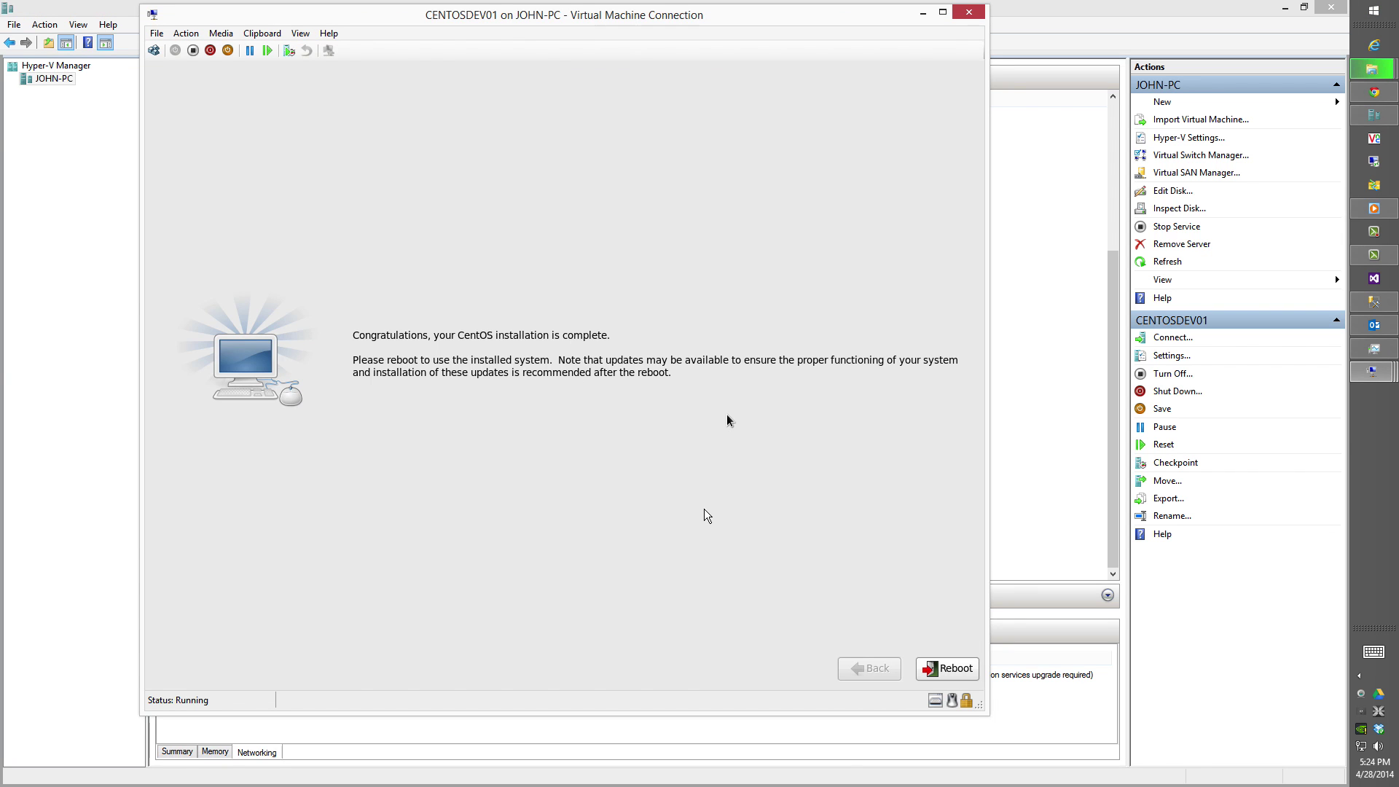
left_click(936, 666)
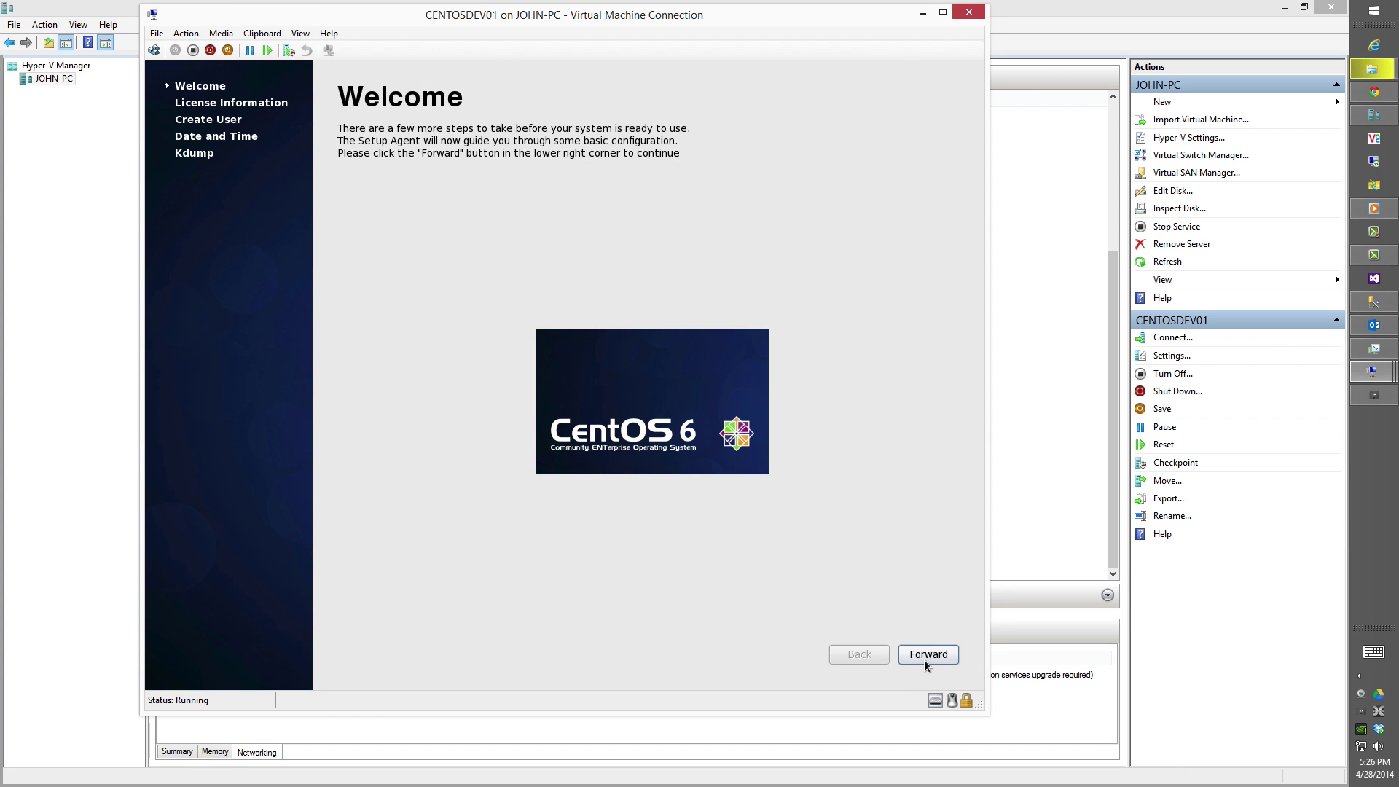
Accept the licence and create a user account, keeping its weak password.
left_click(927, 659)
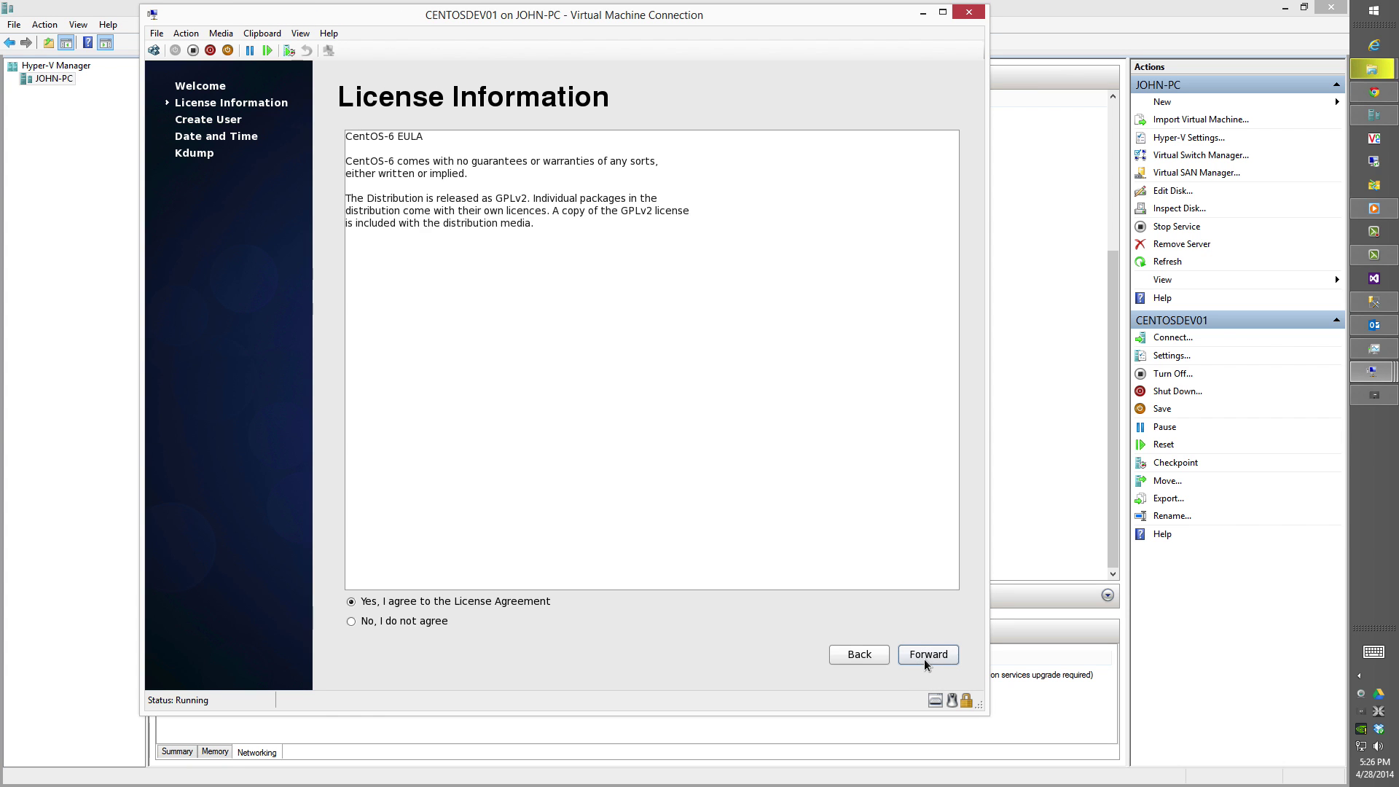
left_click(925, 665)
type("john")
key("Tab")
type("john")
key("Tab")
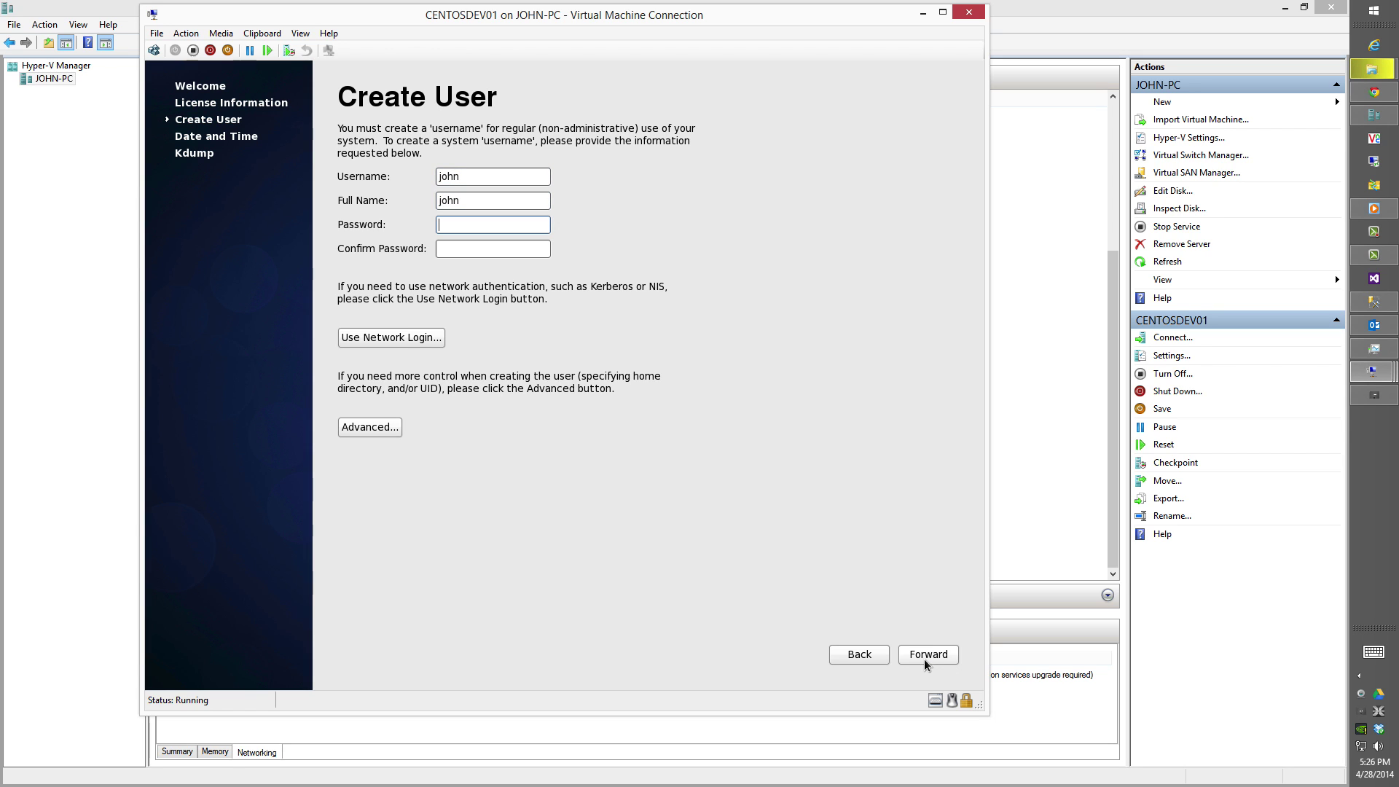
key("Tab")
left_click(930, 658)
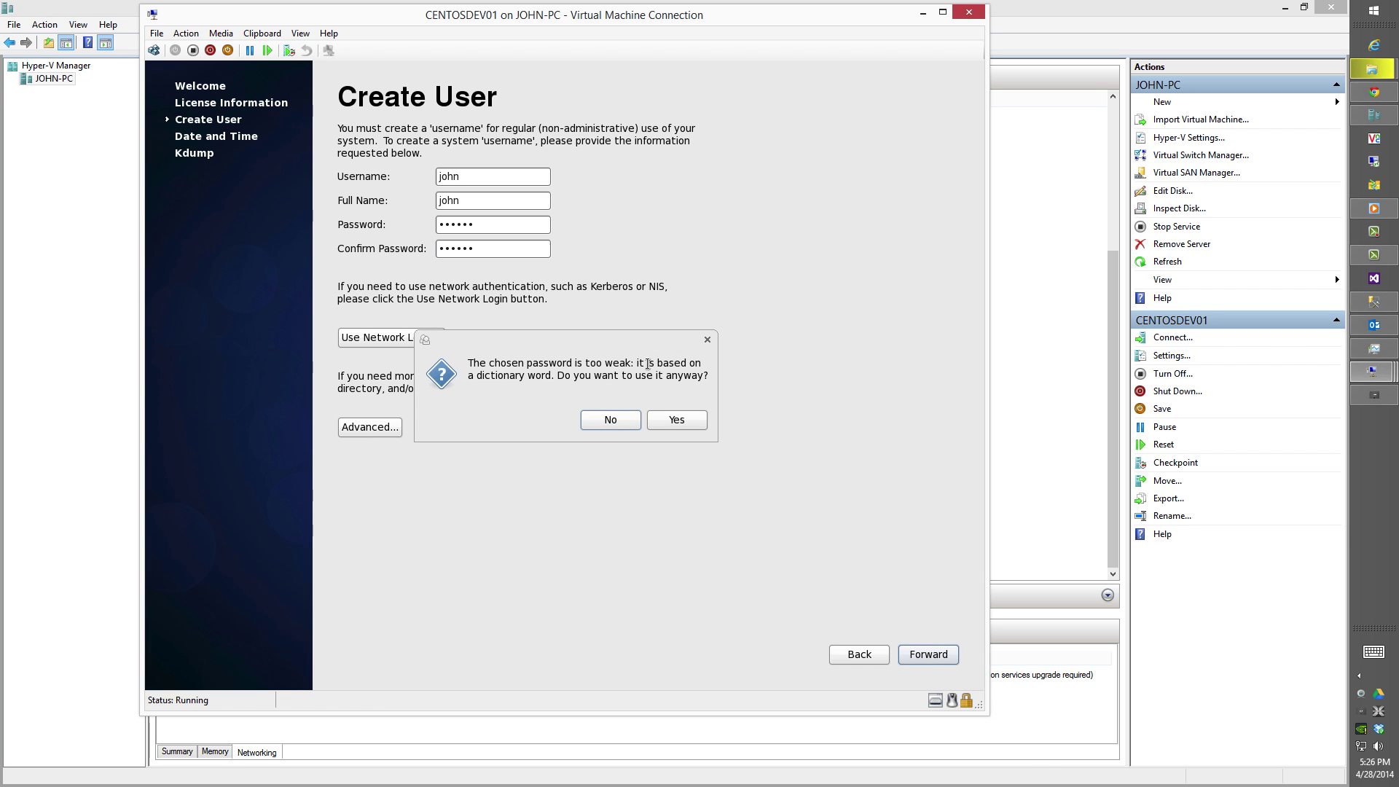
key("Return")
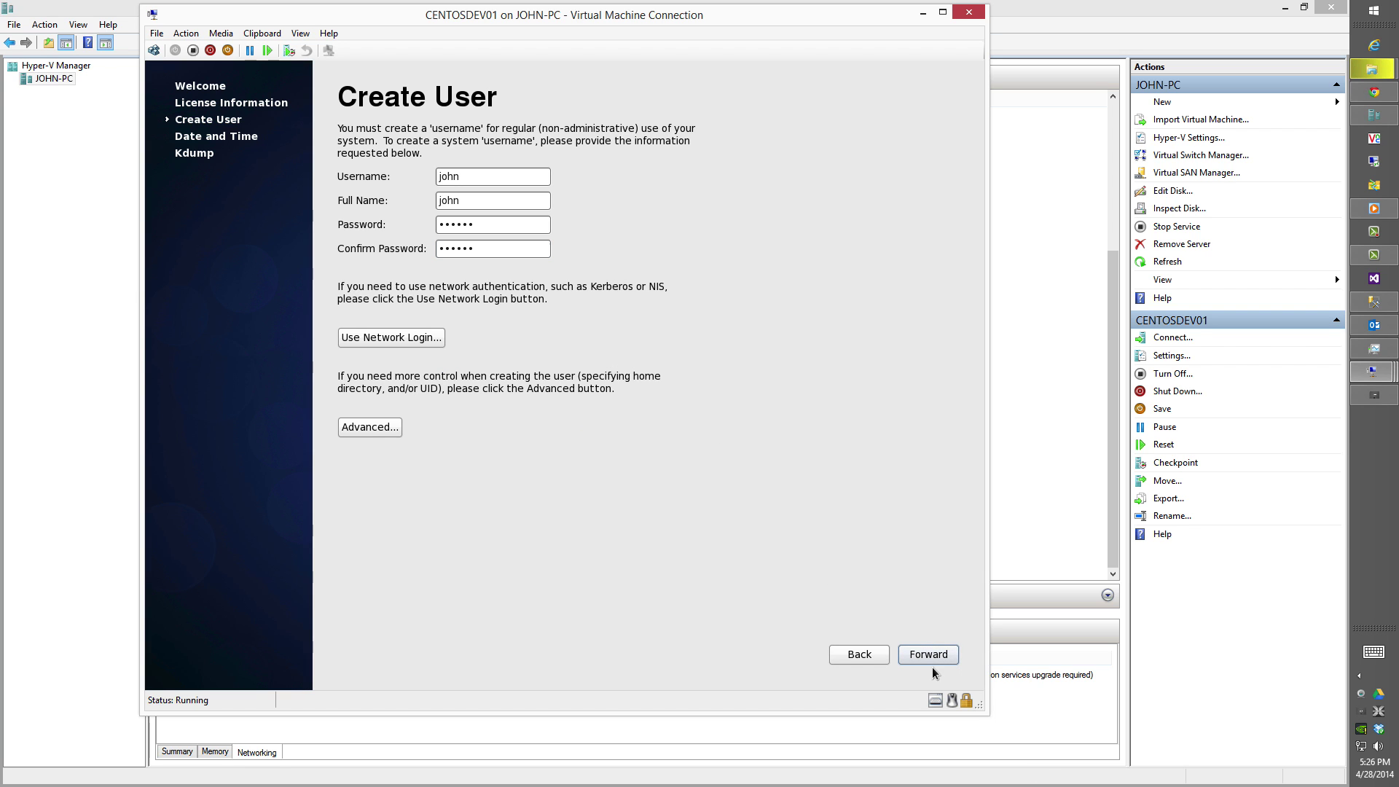
left_click(932, 662)
left_click(676, 420)
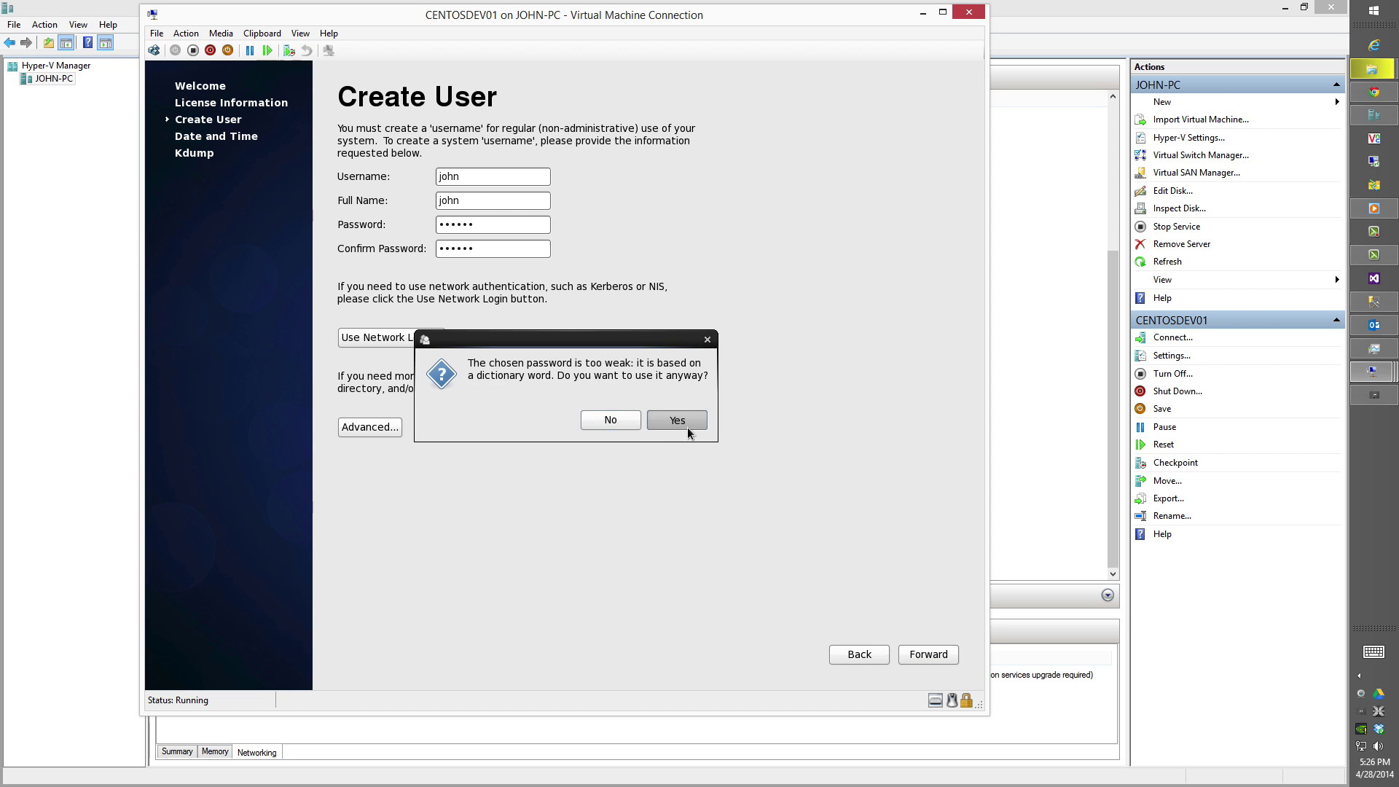
Enable network time synchronization, disable kdump, and finish setup with a reboot.
left_click(351, 215)
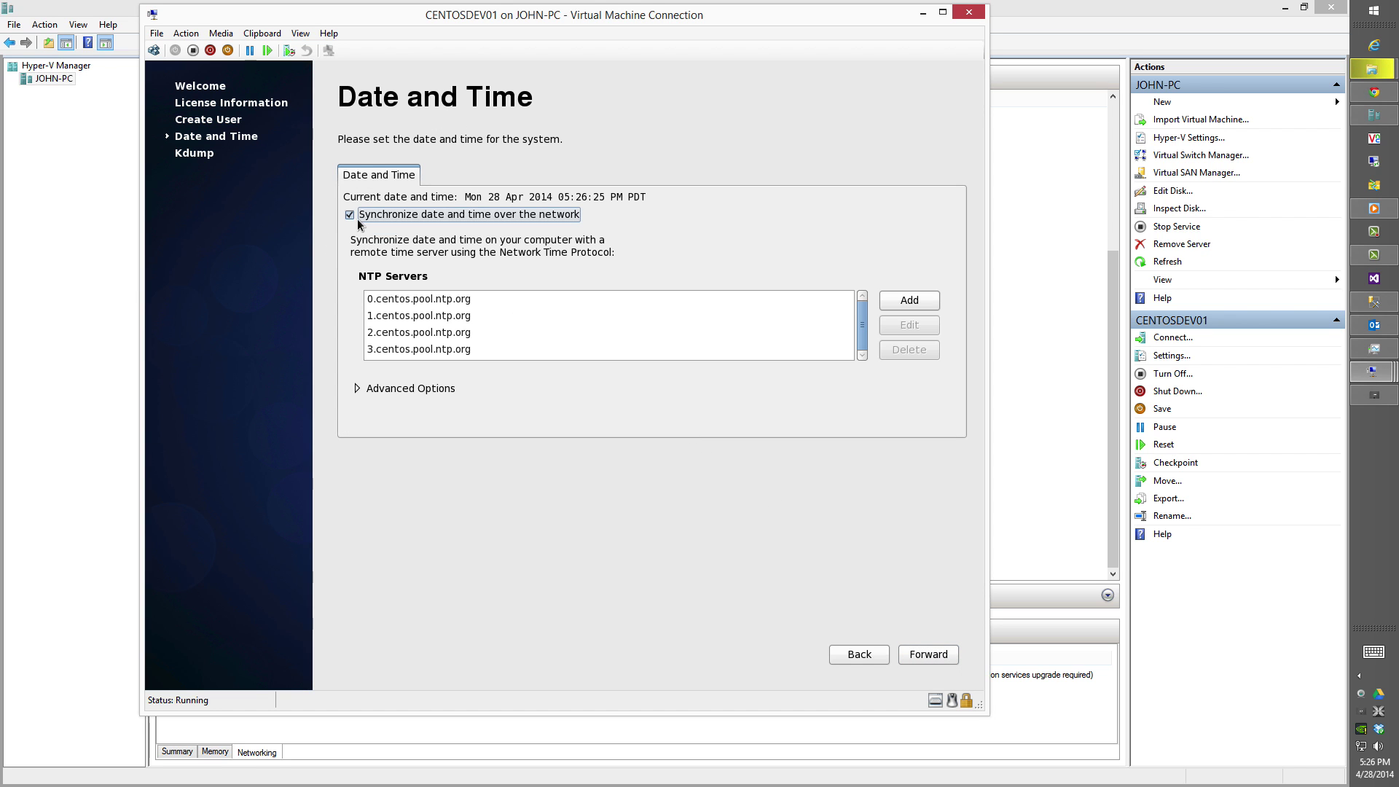
left_click(911, 659)
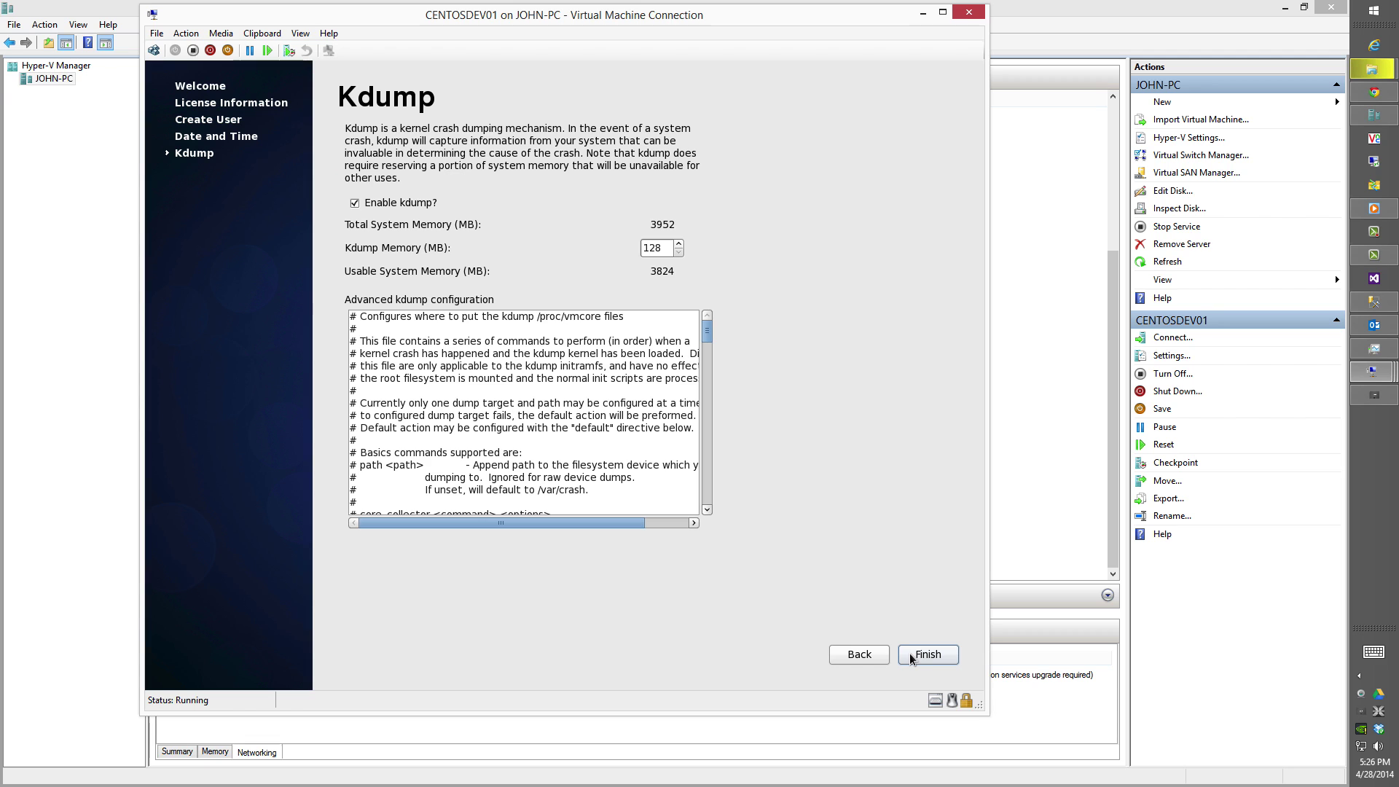
left_click(417, 207)
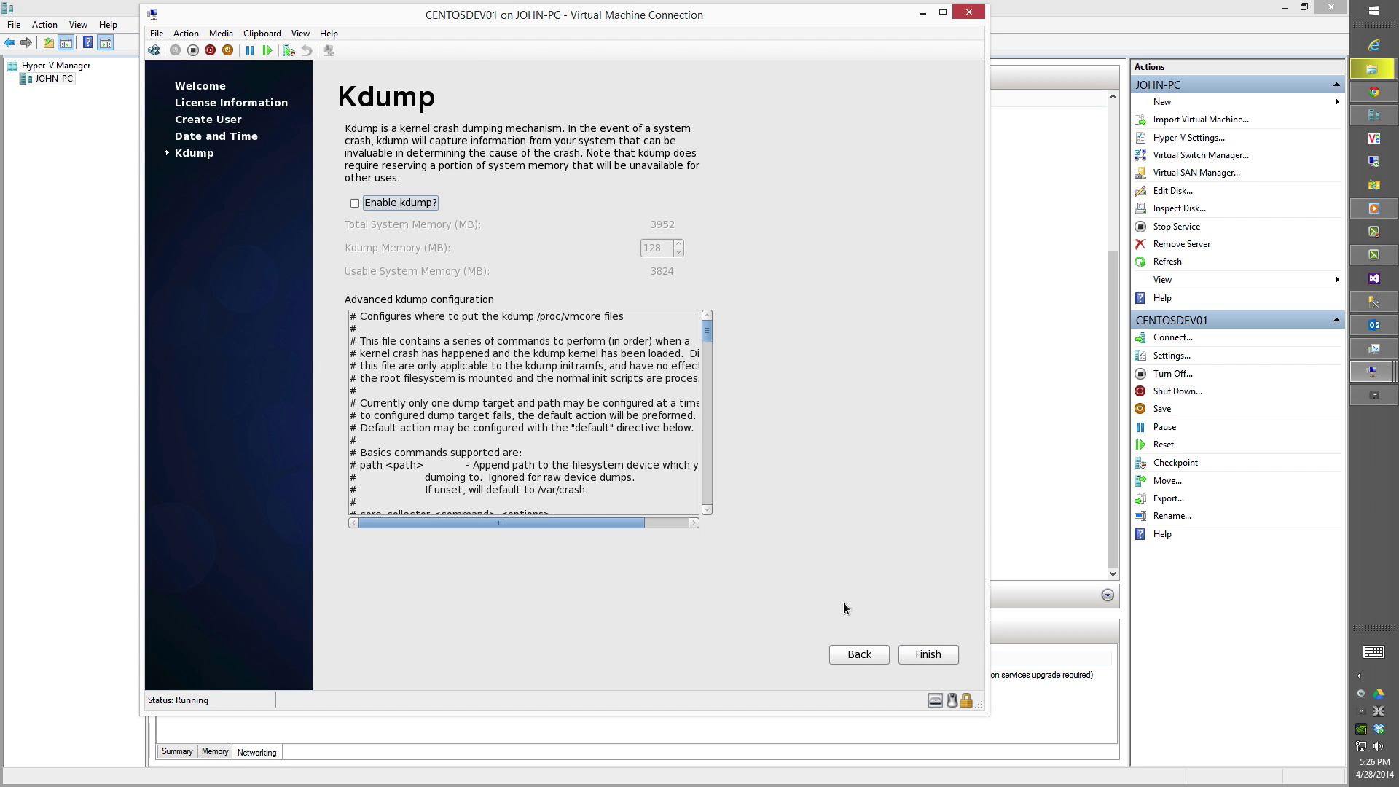
left_click(911, 660)
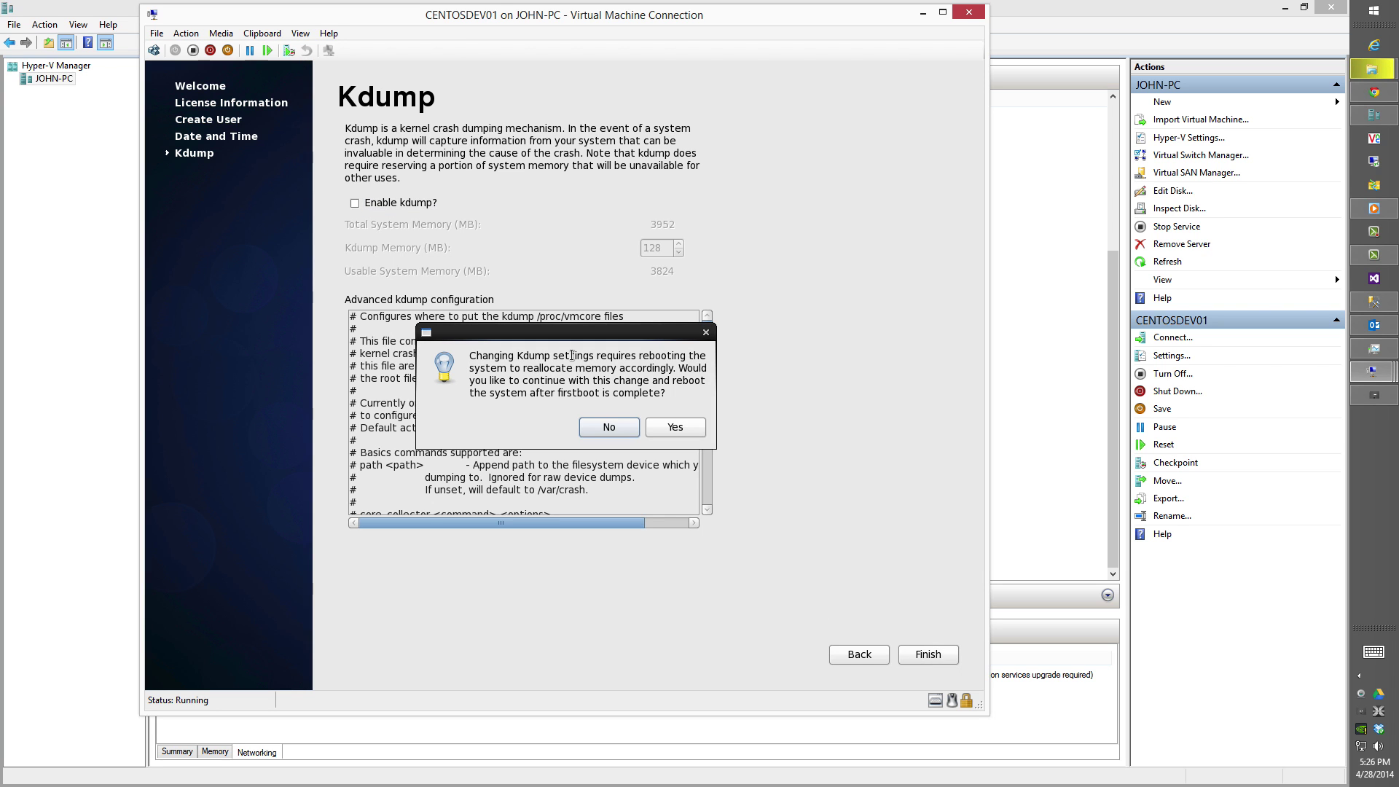
left_click(659, 421)
left_click(658, 420)
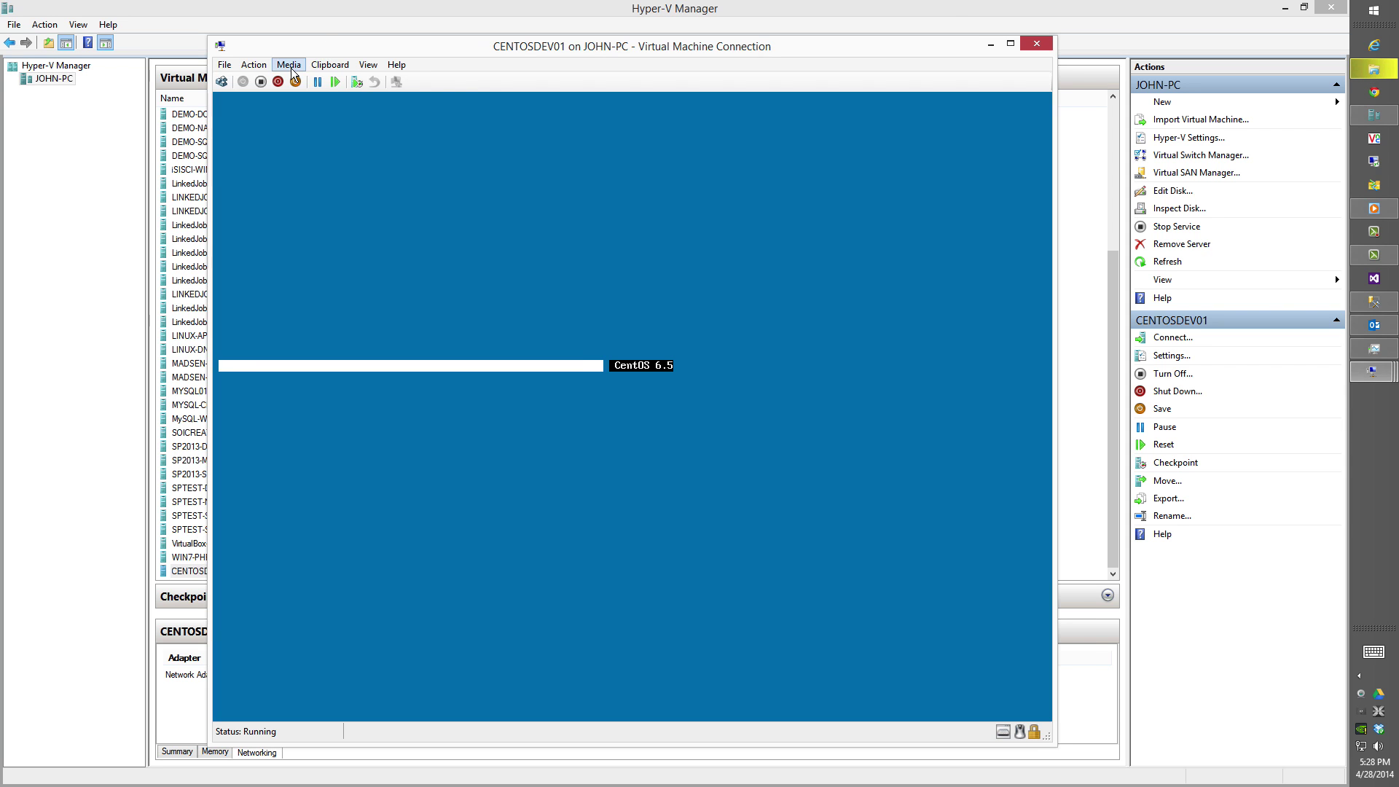
Log into the CentOS desktop with the user account.
left_click(291, 68)
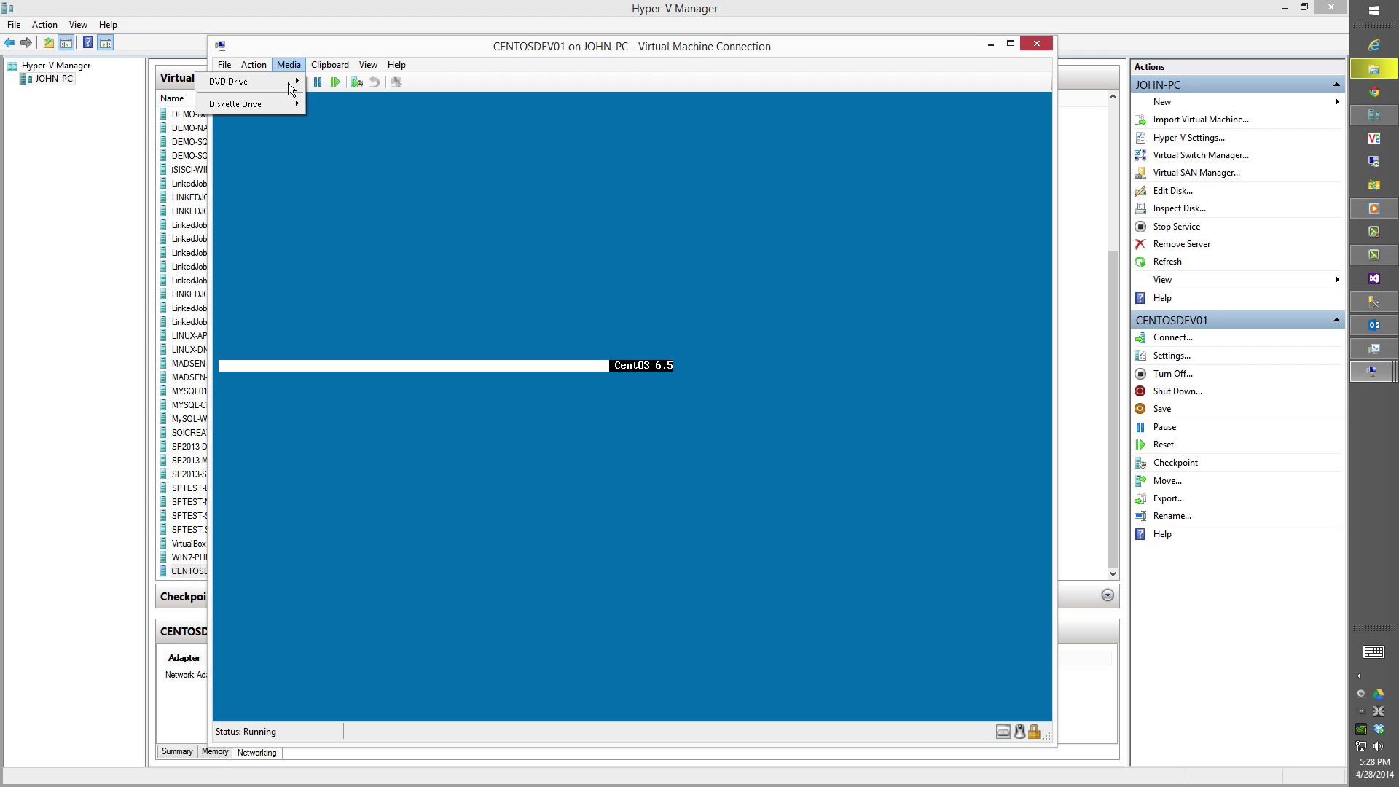
mouse_move(282, 92)
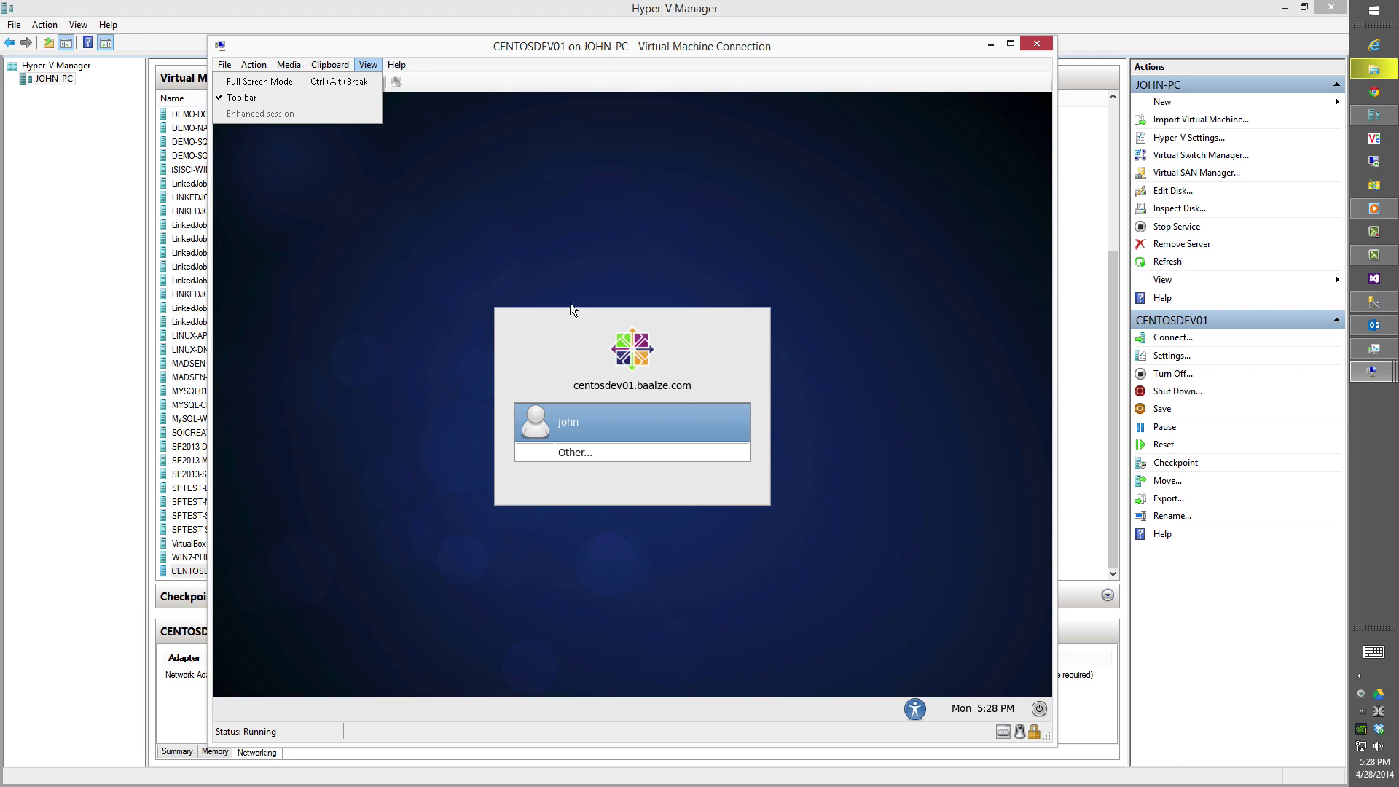
left_click(576, 312)
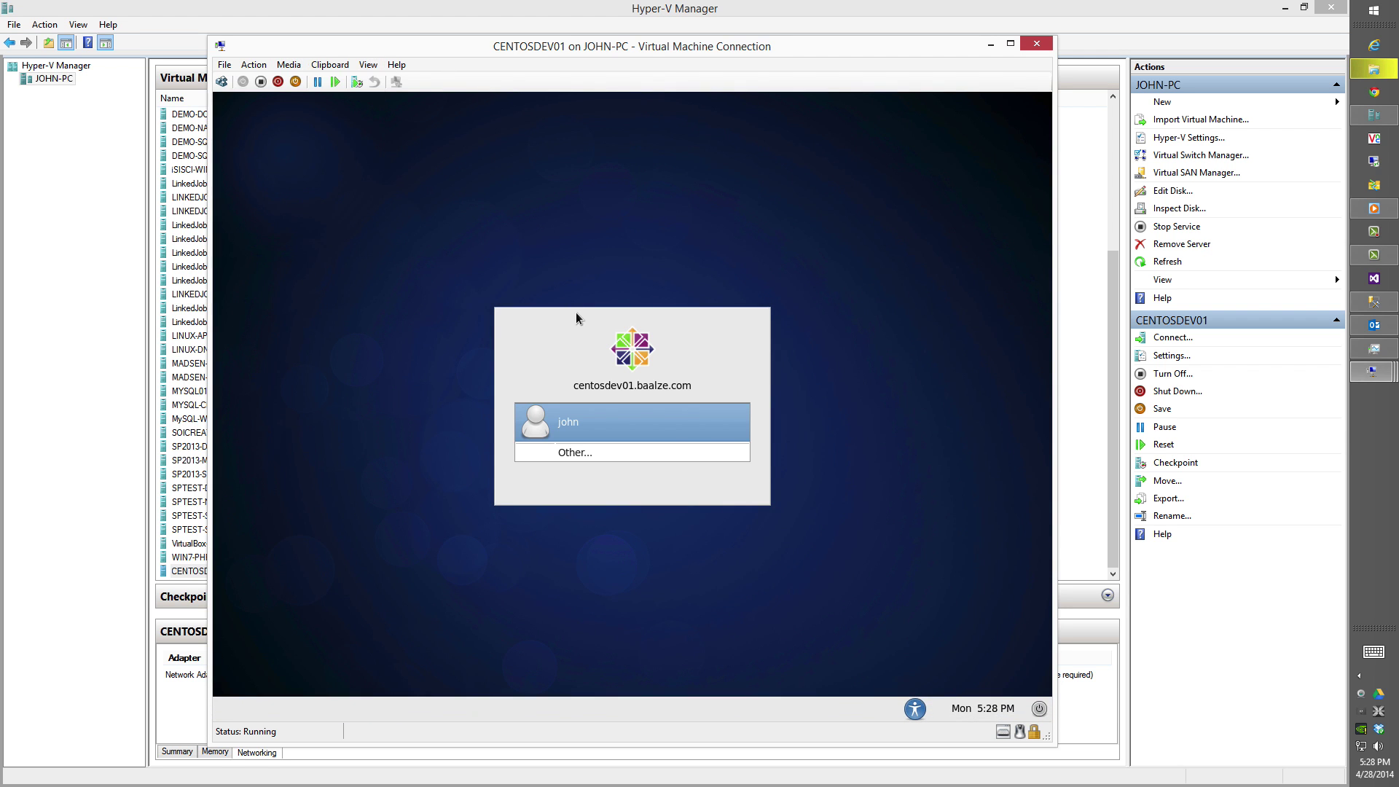
key("Return")
key("Return")
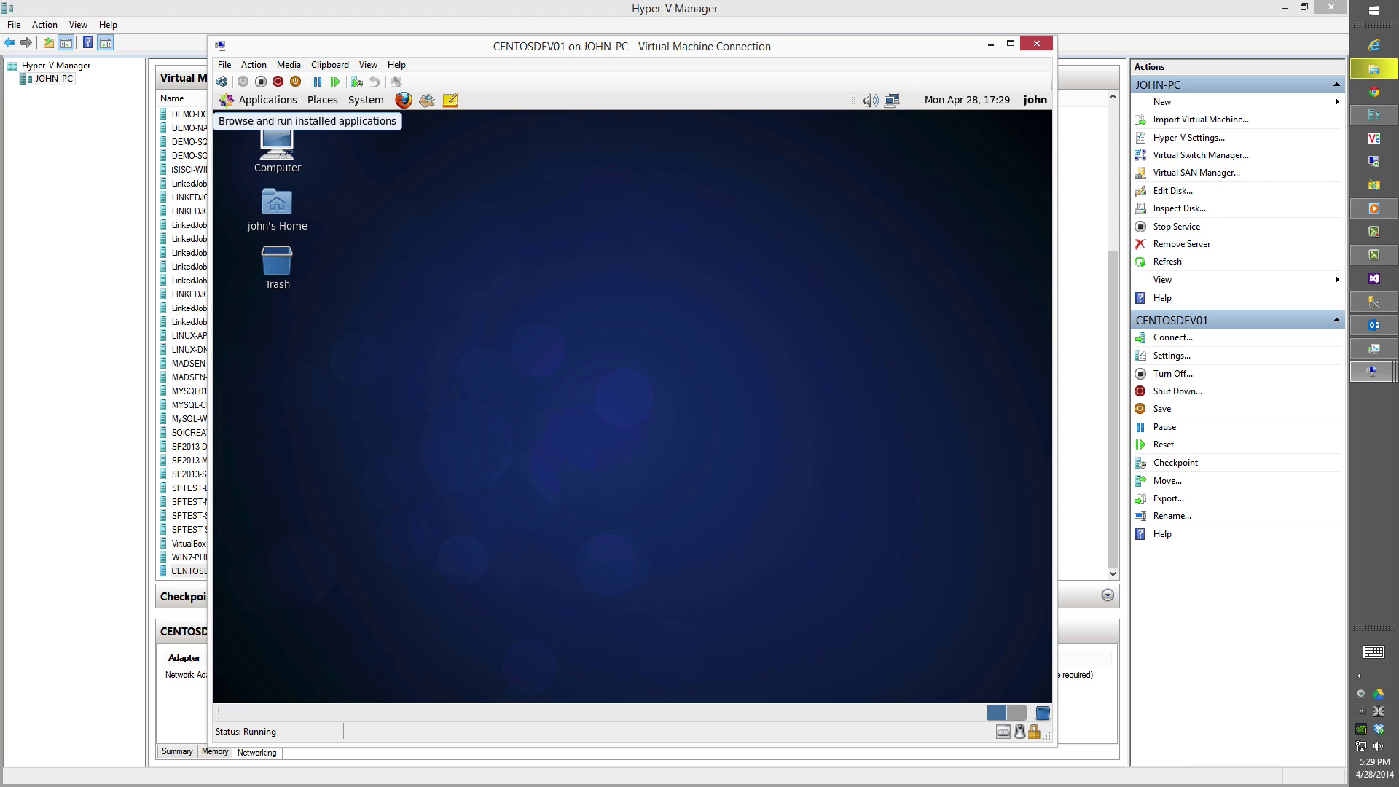
Open a Terminal, confirm java -version reports 1.7.0_45, and run su.
left_click(257, 102)
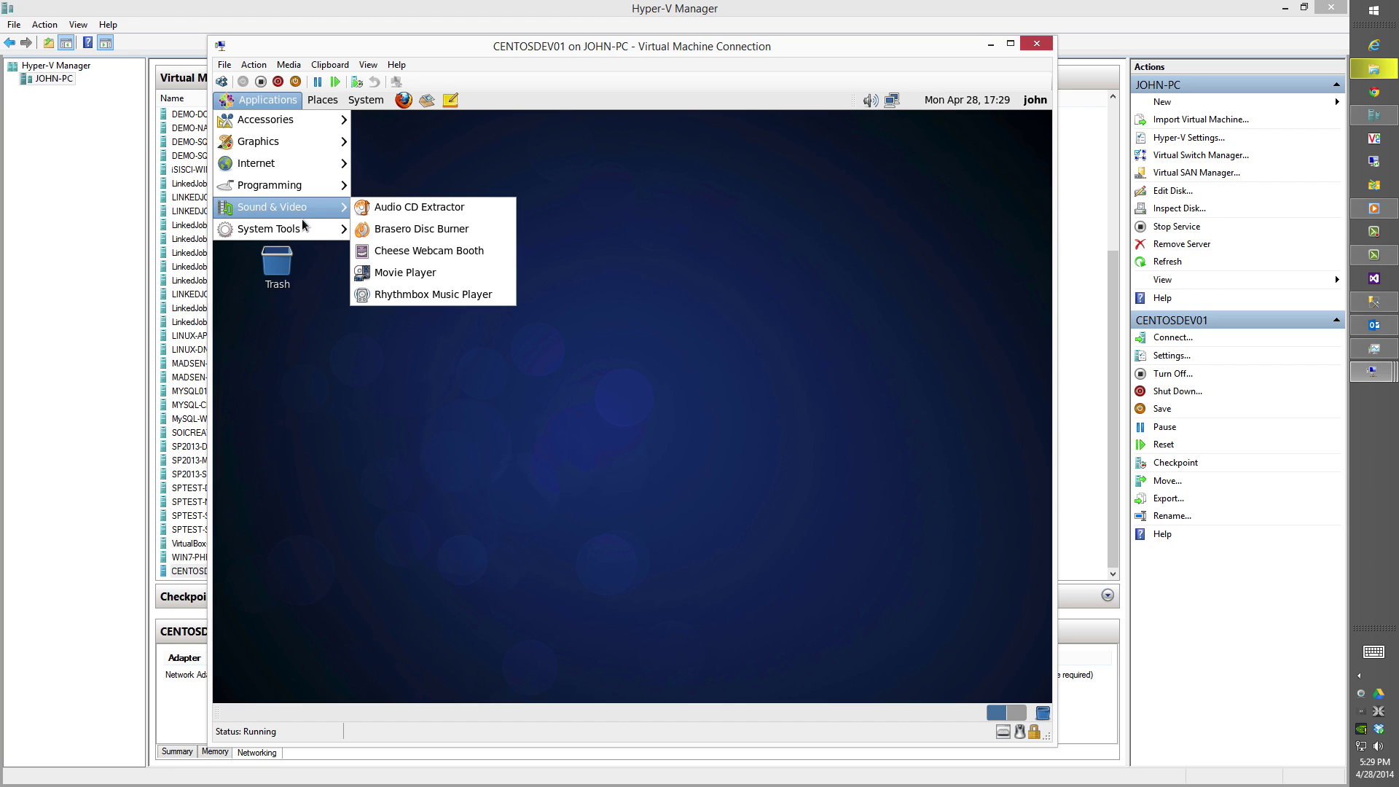
mouse_move(304, 227)
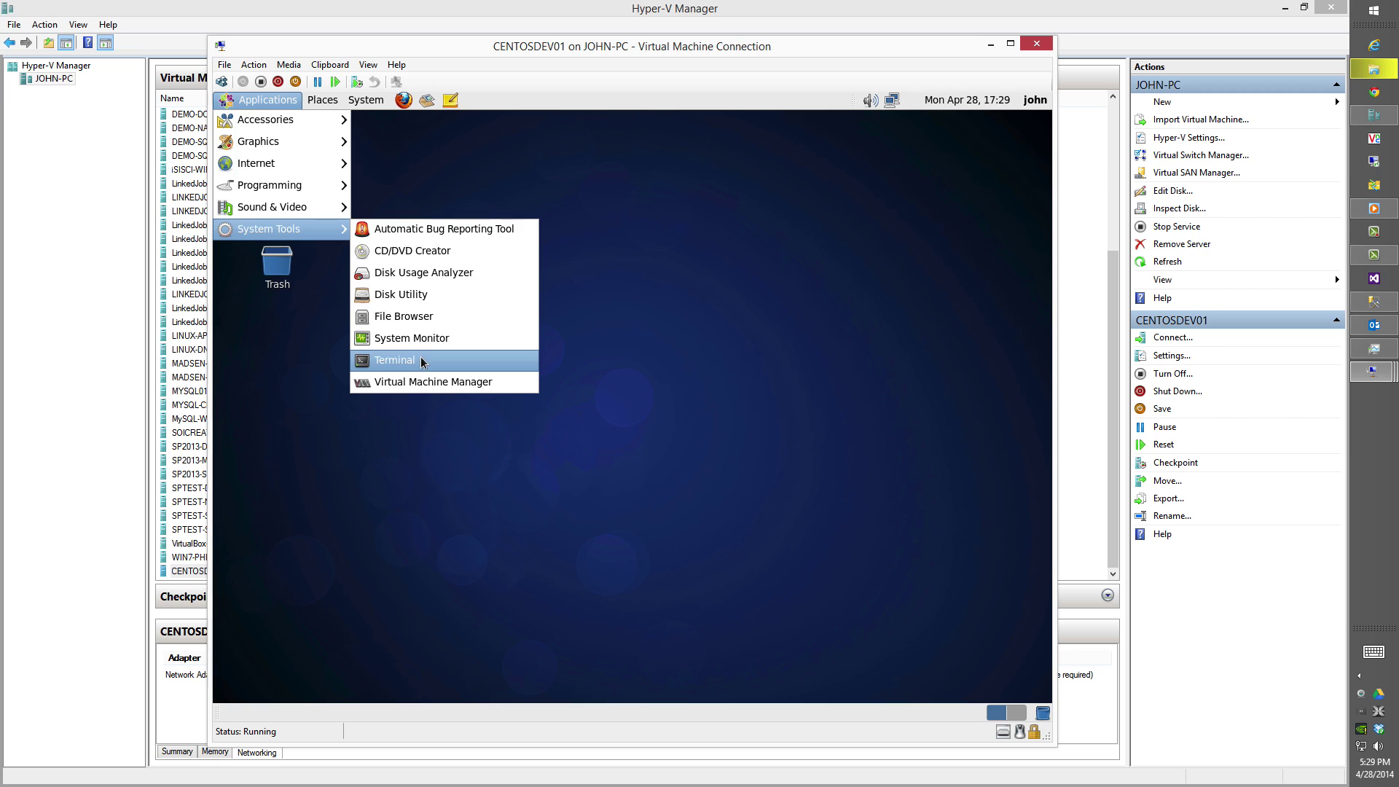
left_click(397, 360)
type("ja")
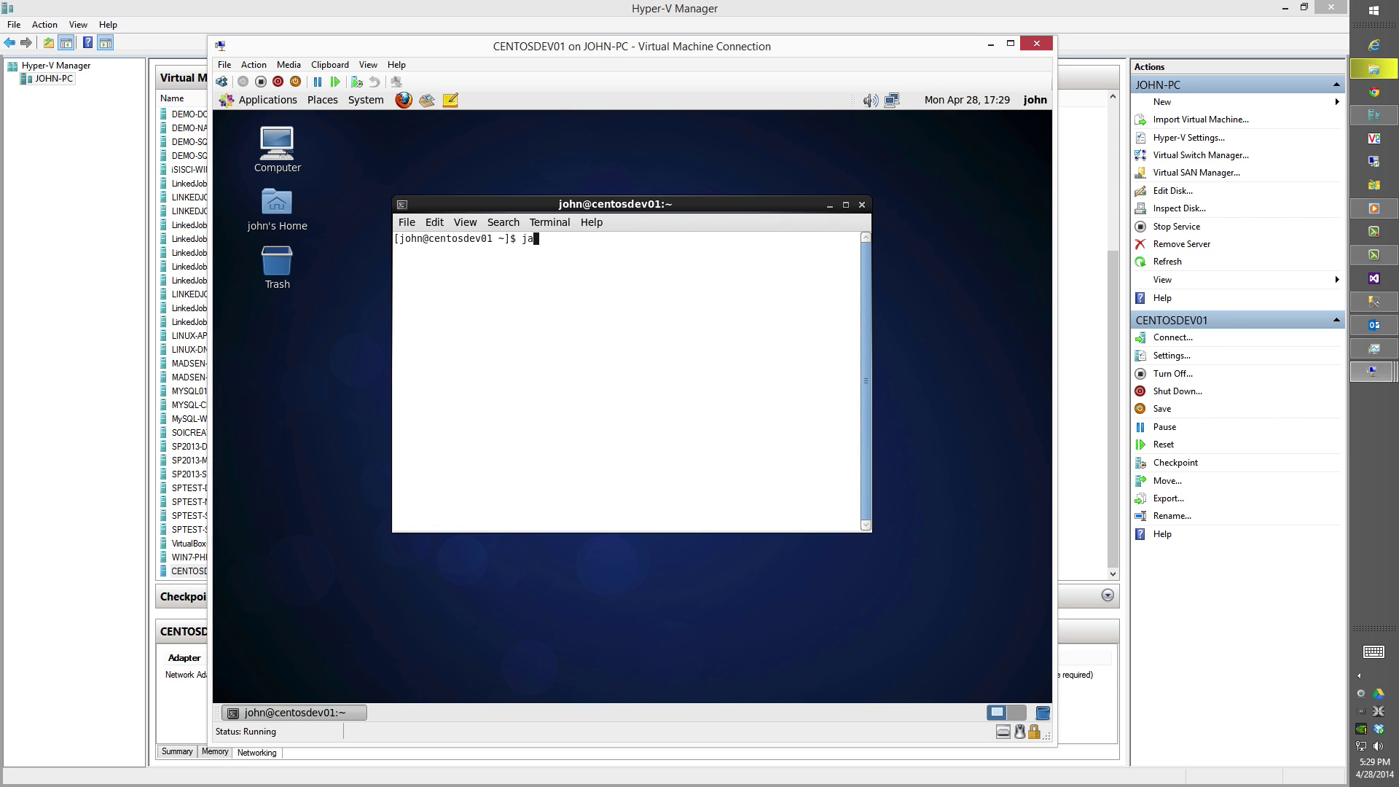
type("va -version")
key("Return")
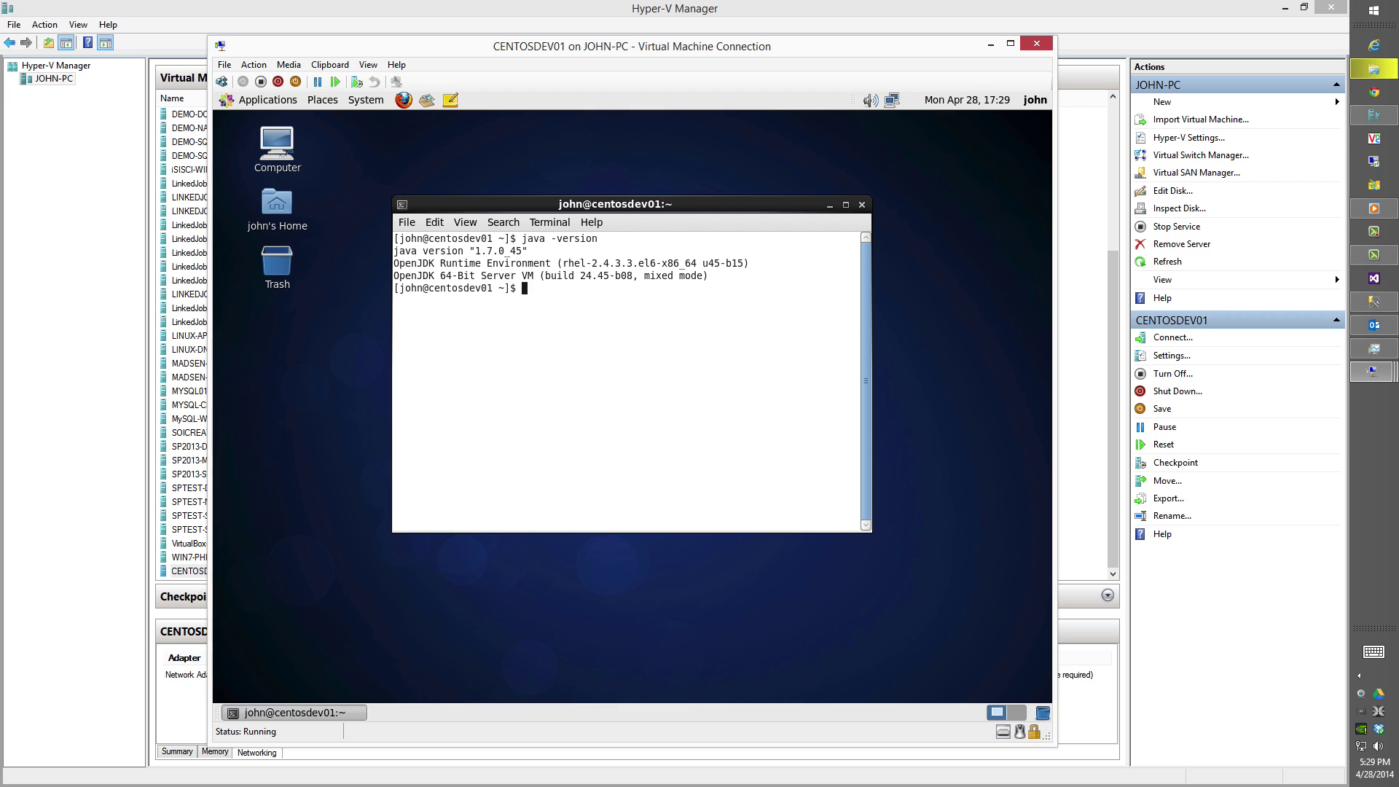
type("su")
key("Return")
Enter the root password, run yum -y upgrade, and maximize the terminal.
key("Return")
type("y")
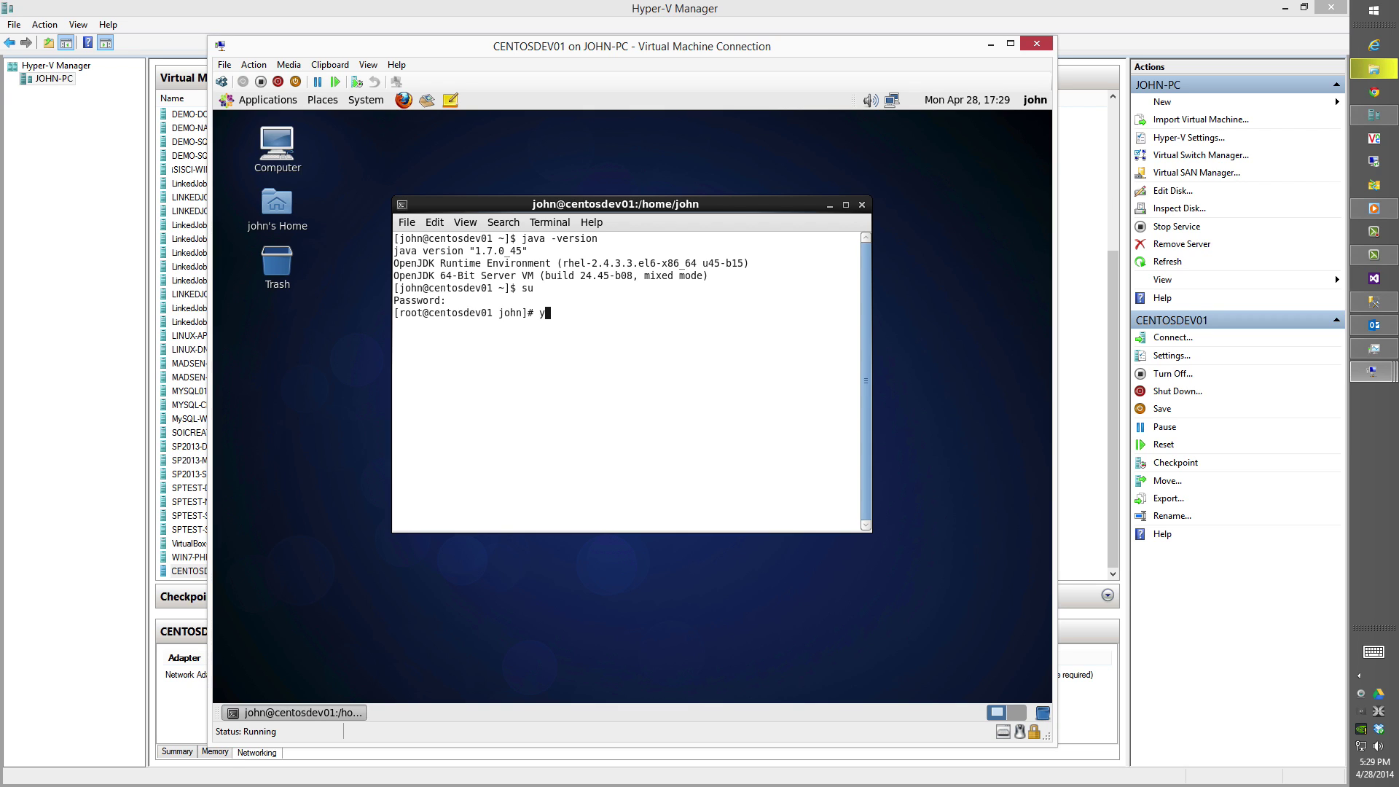
type("um -y upgrade")
key("Return")
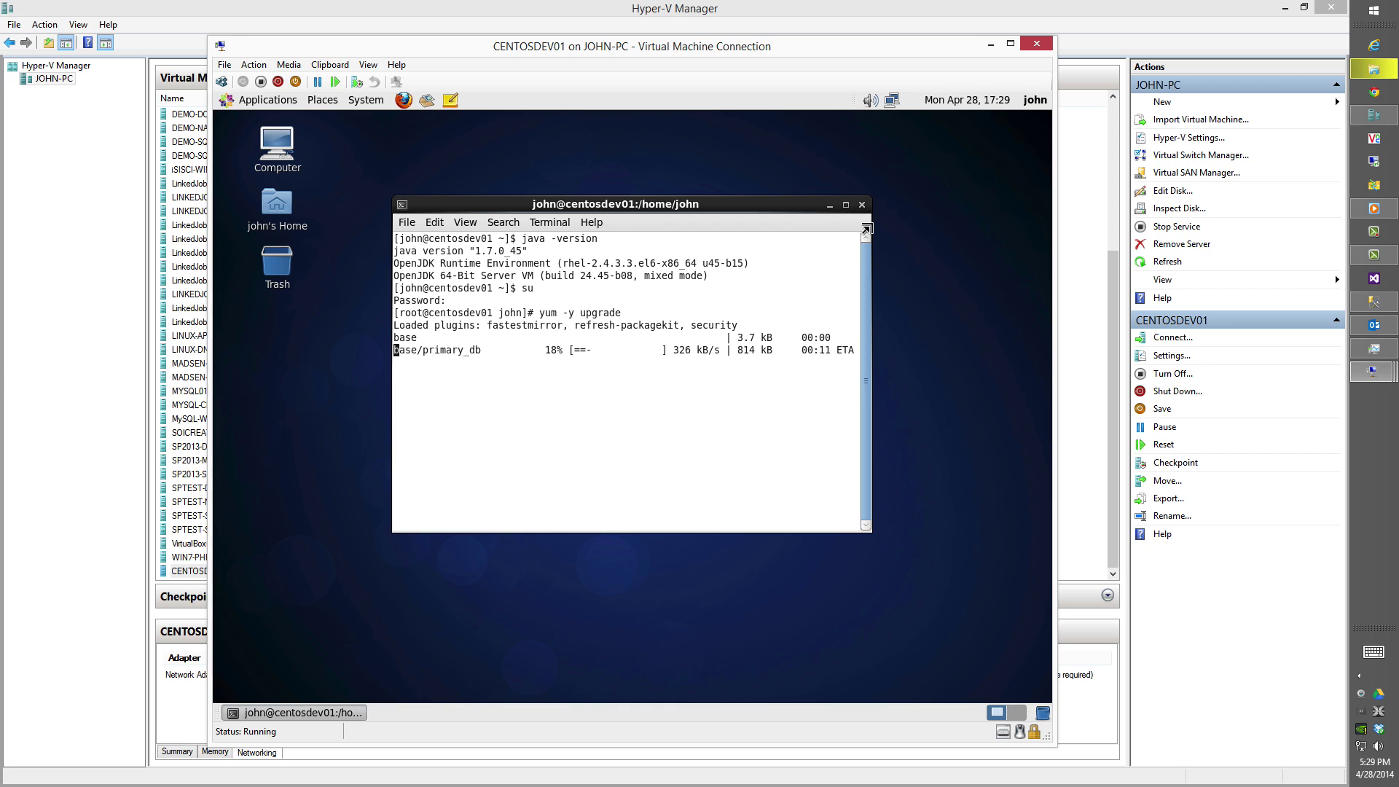
left_click(846, 205)
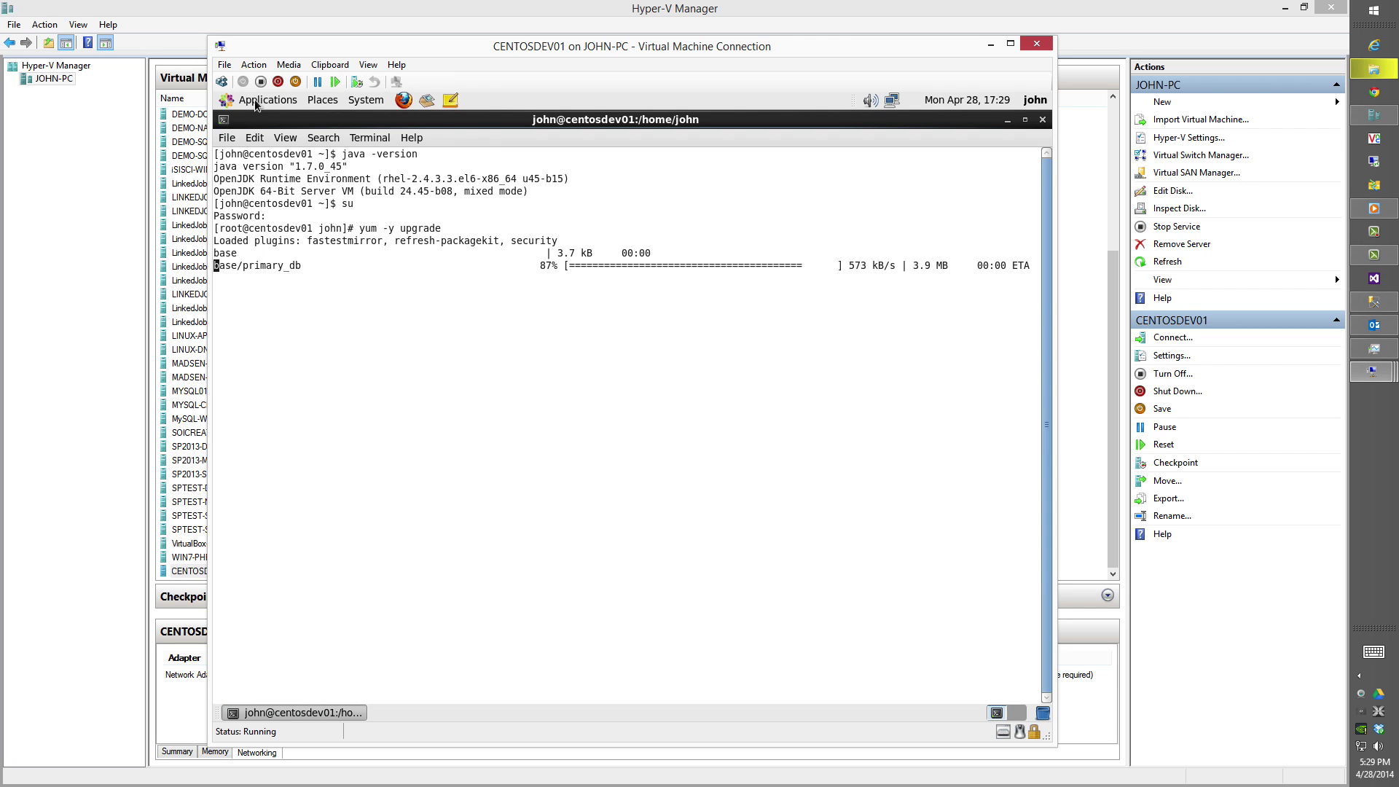
Launch Firefox in the VM, search the web for 'netbeans jdk' and maximize the browser.
left_click(404, 100)
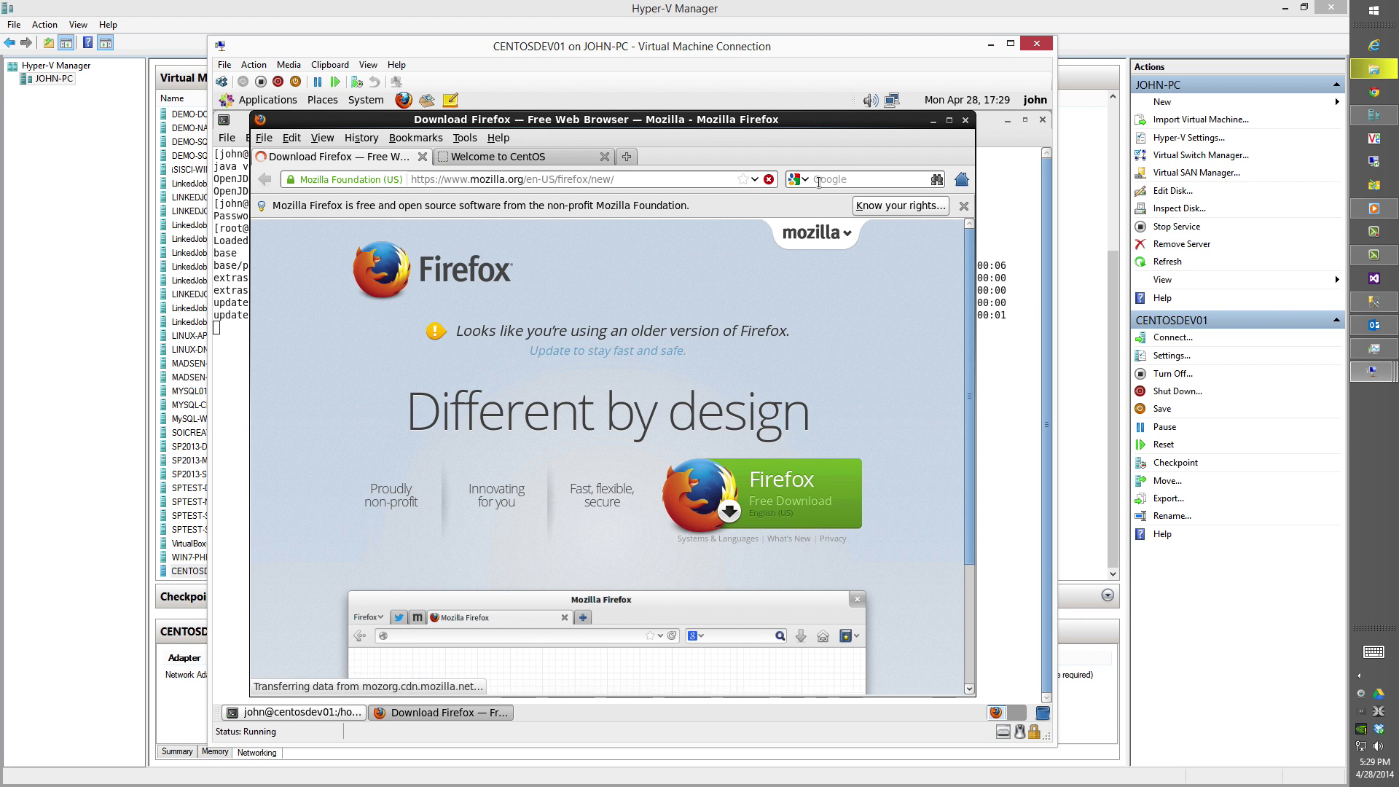
left_click(839, 180)
type("netb")
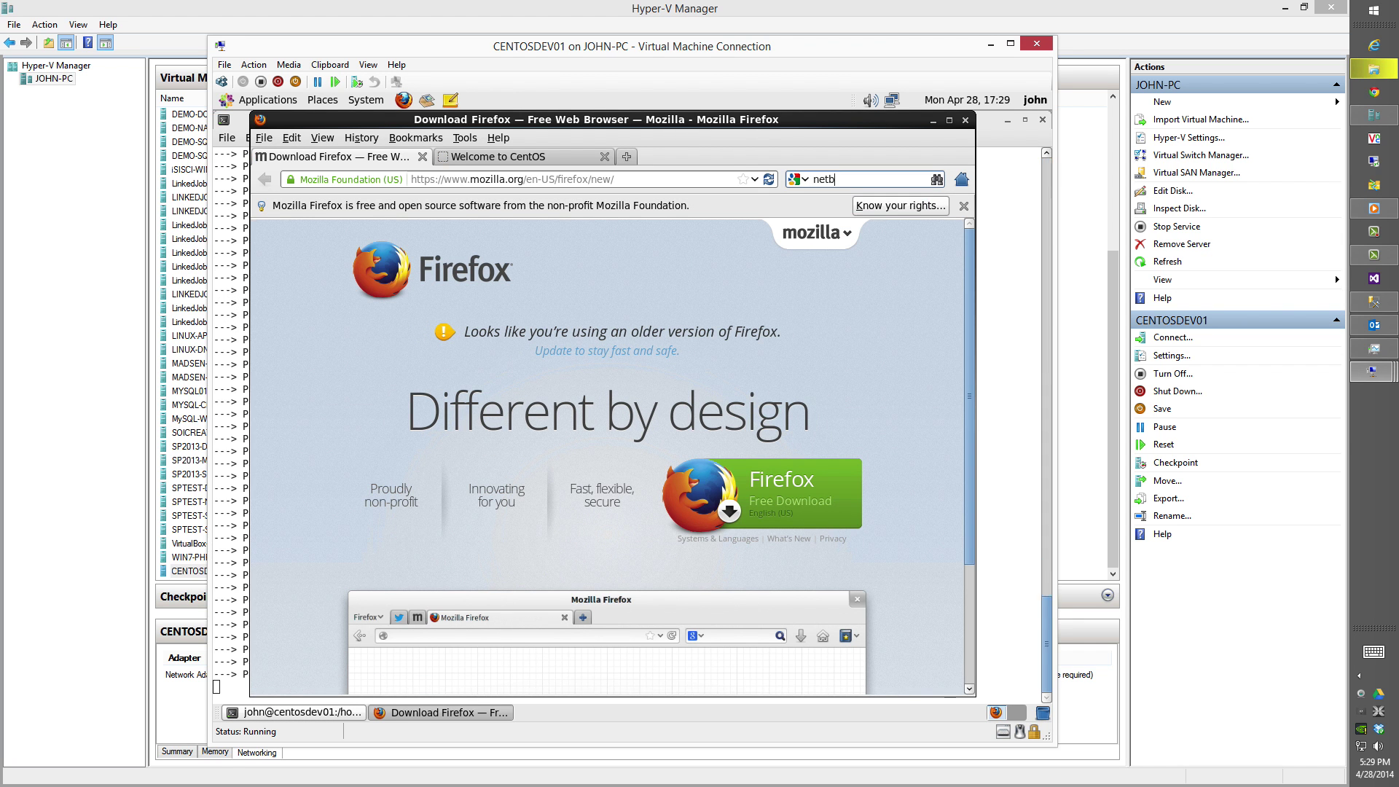
type("eans jdk")
key("Return")
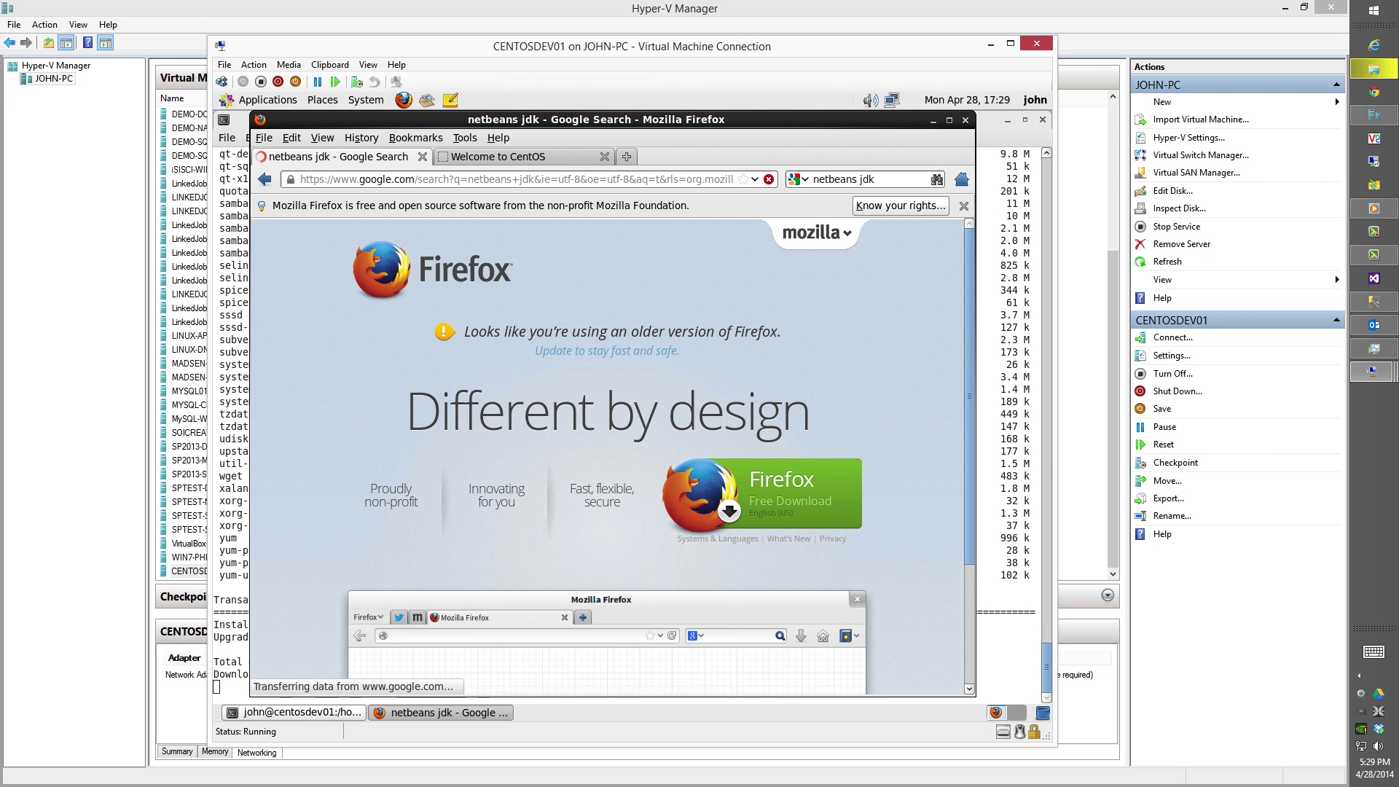
left_click(950, 120)
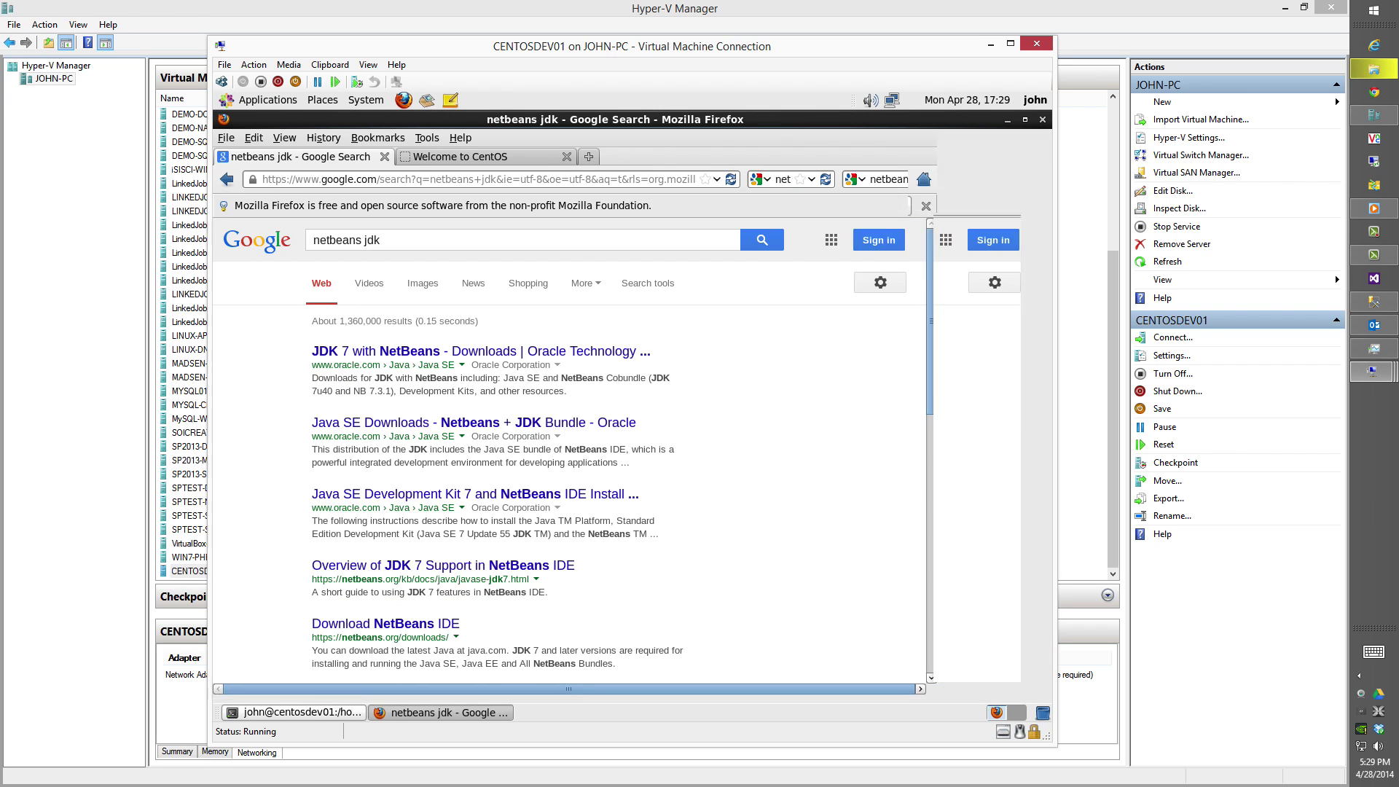
Accept the JDK 7u55 with NetBeans 8.0 licence and save jdk-7u55-nb-8-linux-x64.sh.
left_click(516, 351)
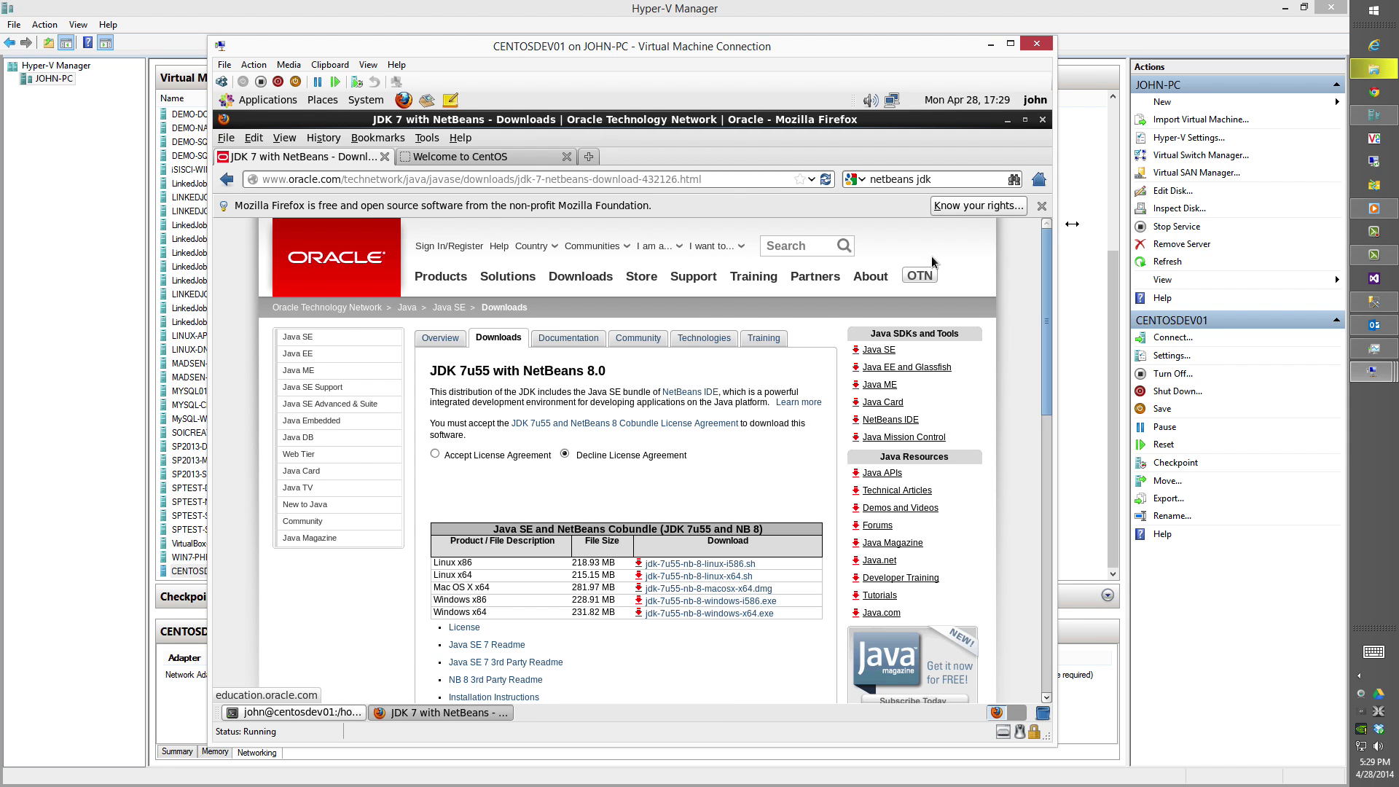
left_click(1042, 206)
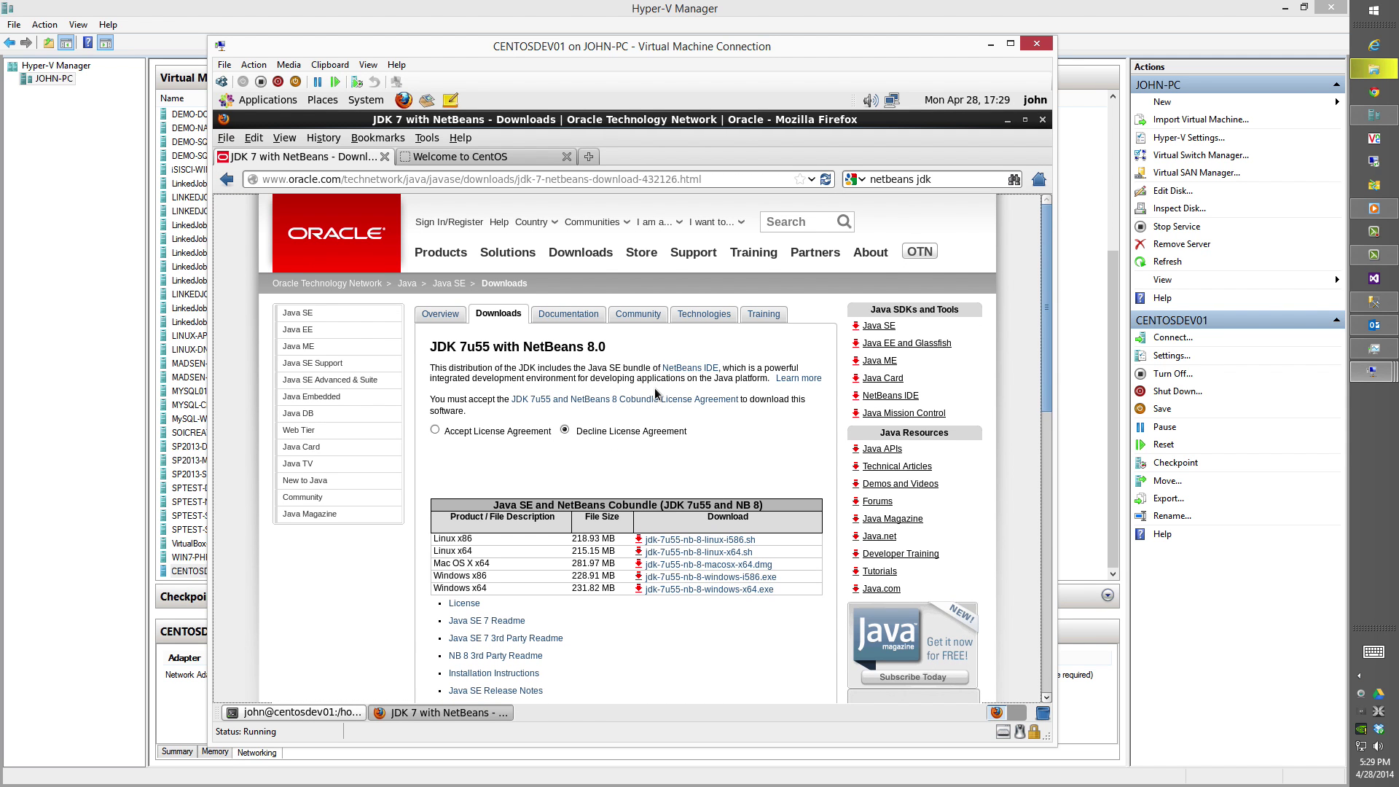
left_click(436, 430)
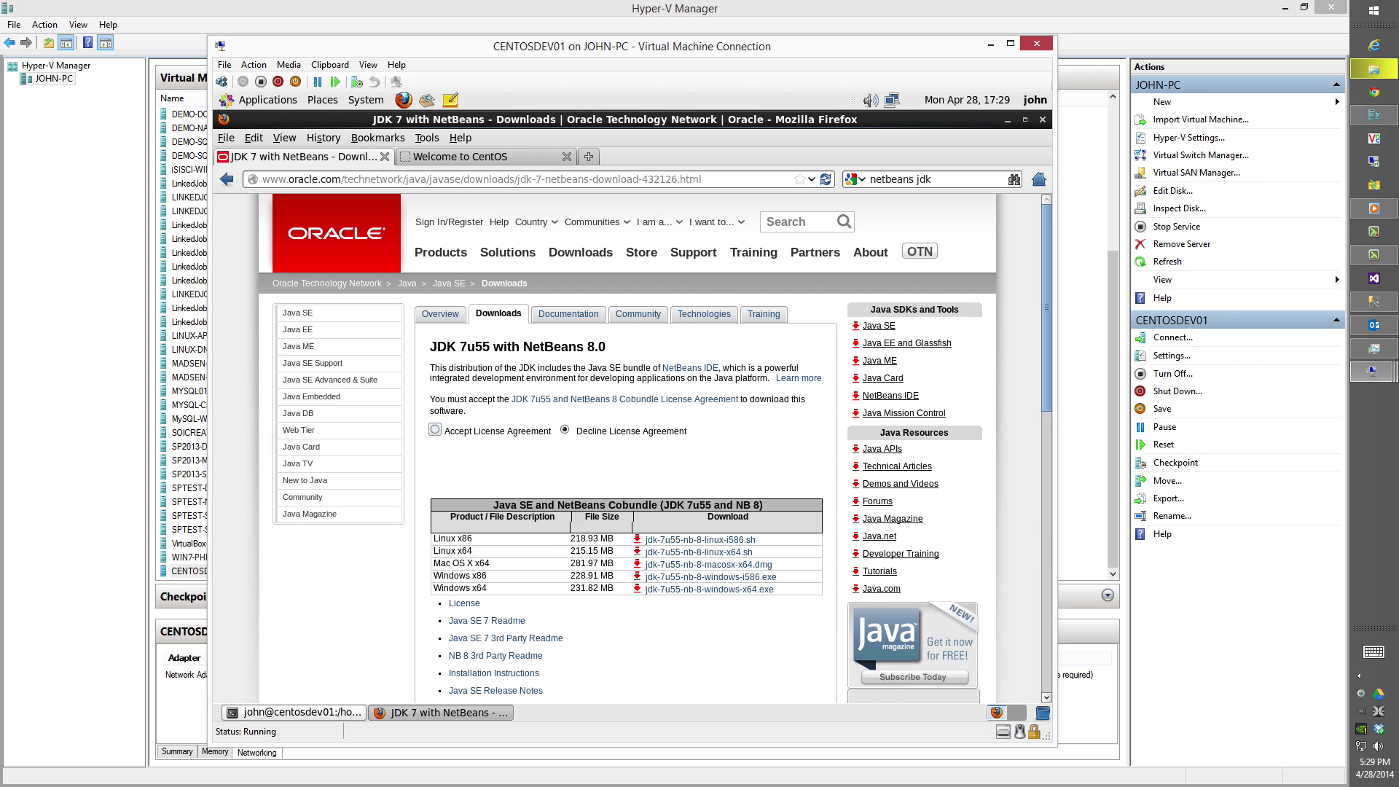
left_click(672, 554)
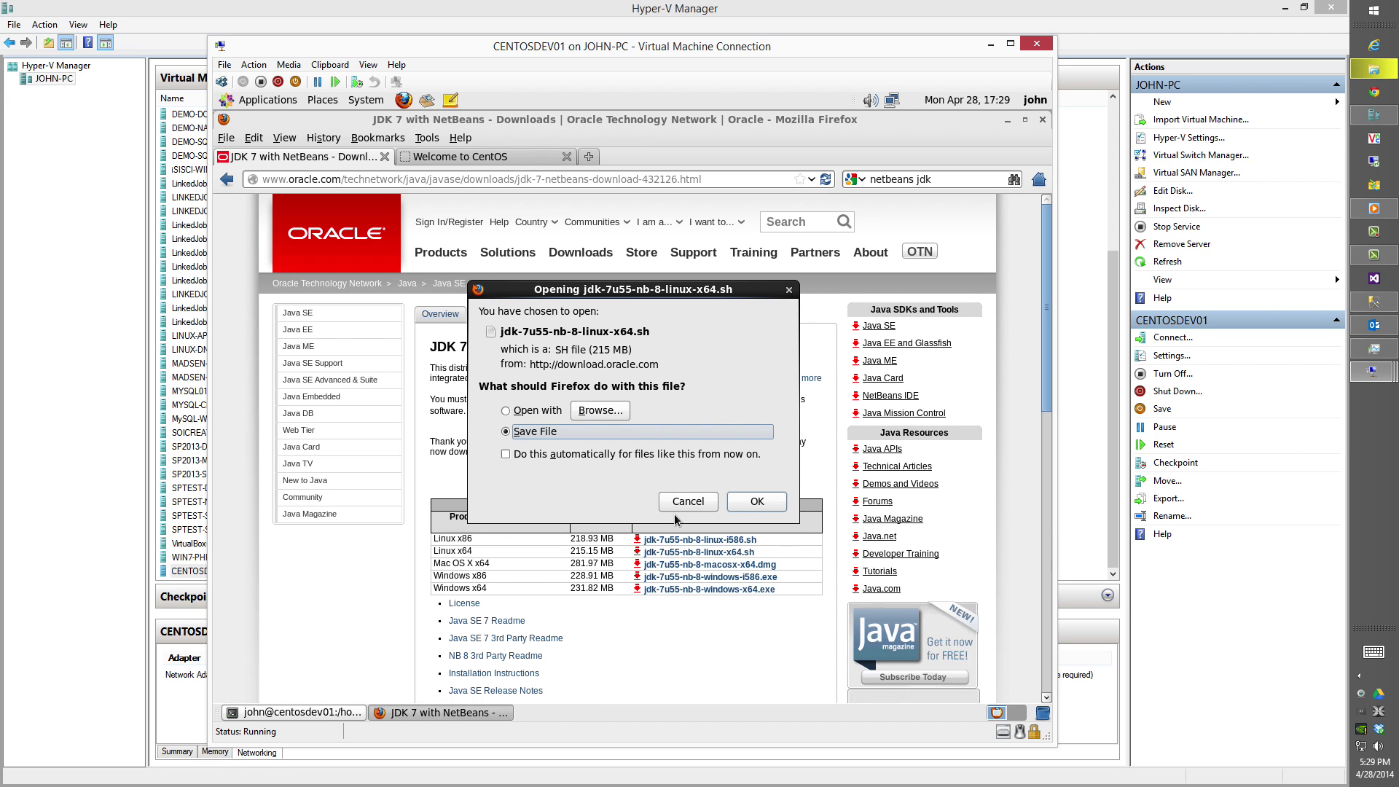
left_click(756, 501)
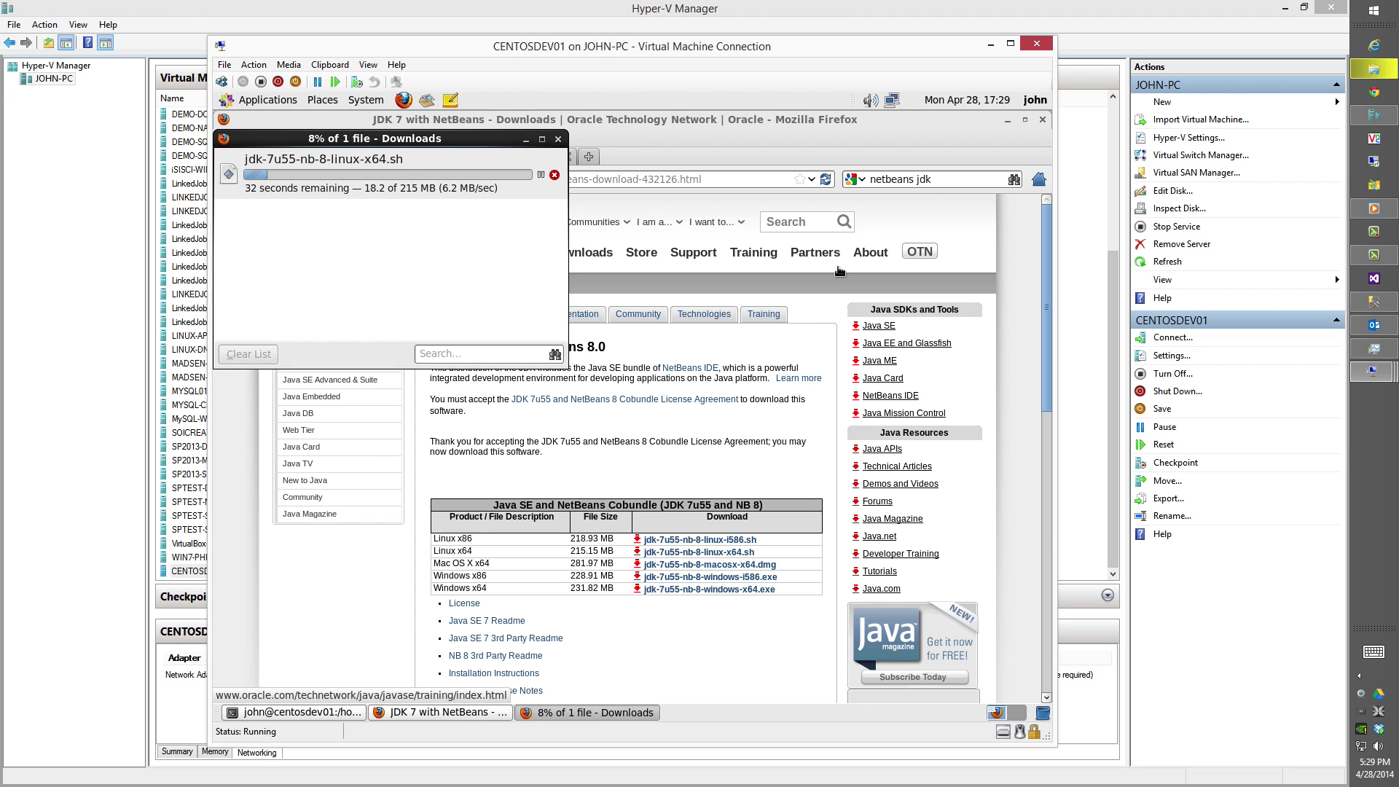
left_click_drag(939, 180, 865, 181)
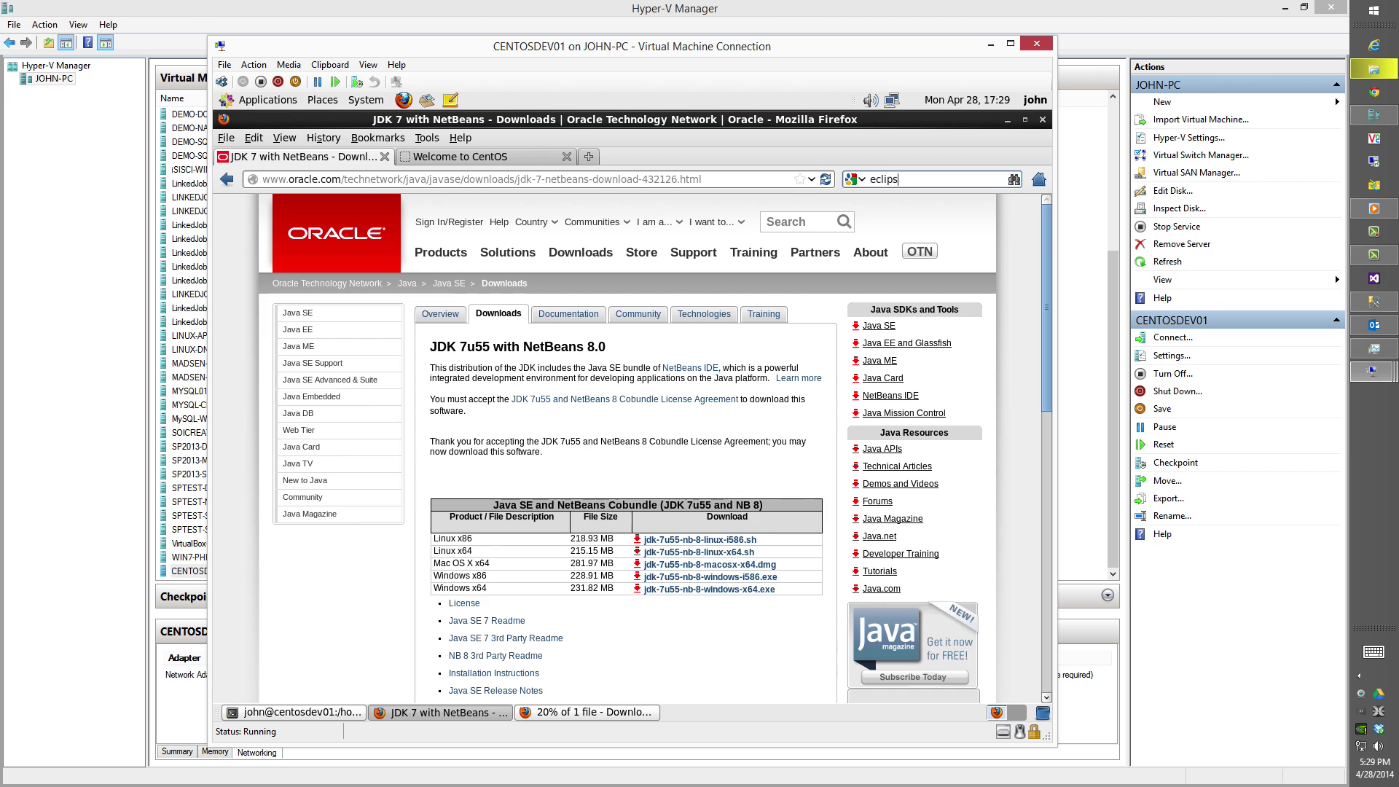
Search for 'eclipse' and choose Eclipse IDE for Java EE Developers, Linux 64-bit, on eclipse.org.
type("e")
key("Return")
left_click(640, 718)
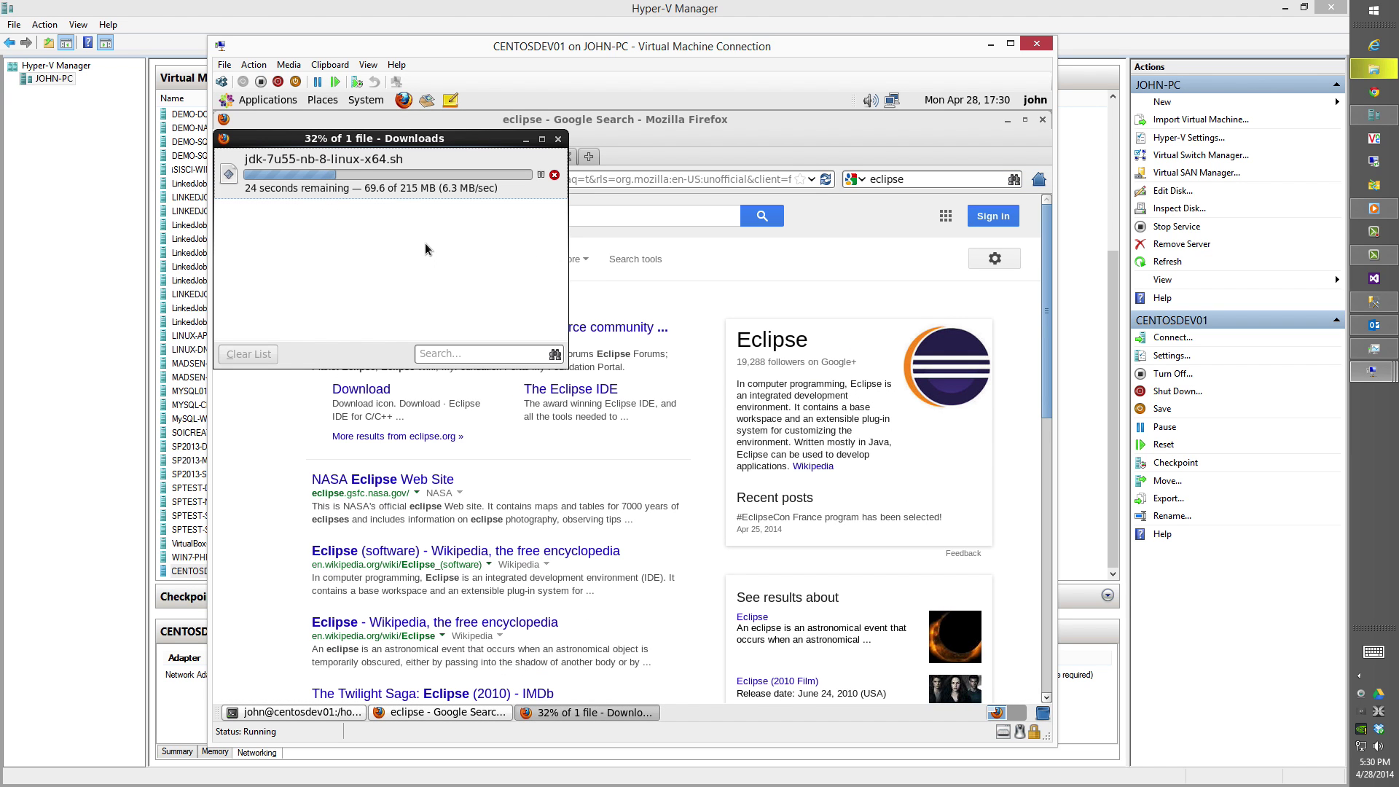
left_click(291, 422)
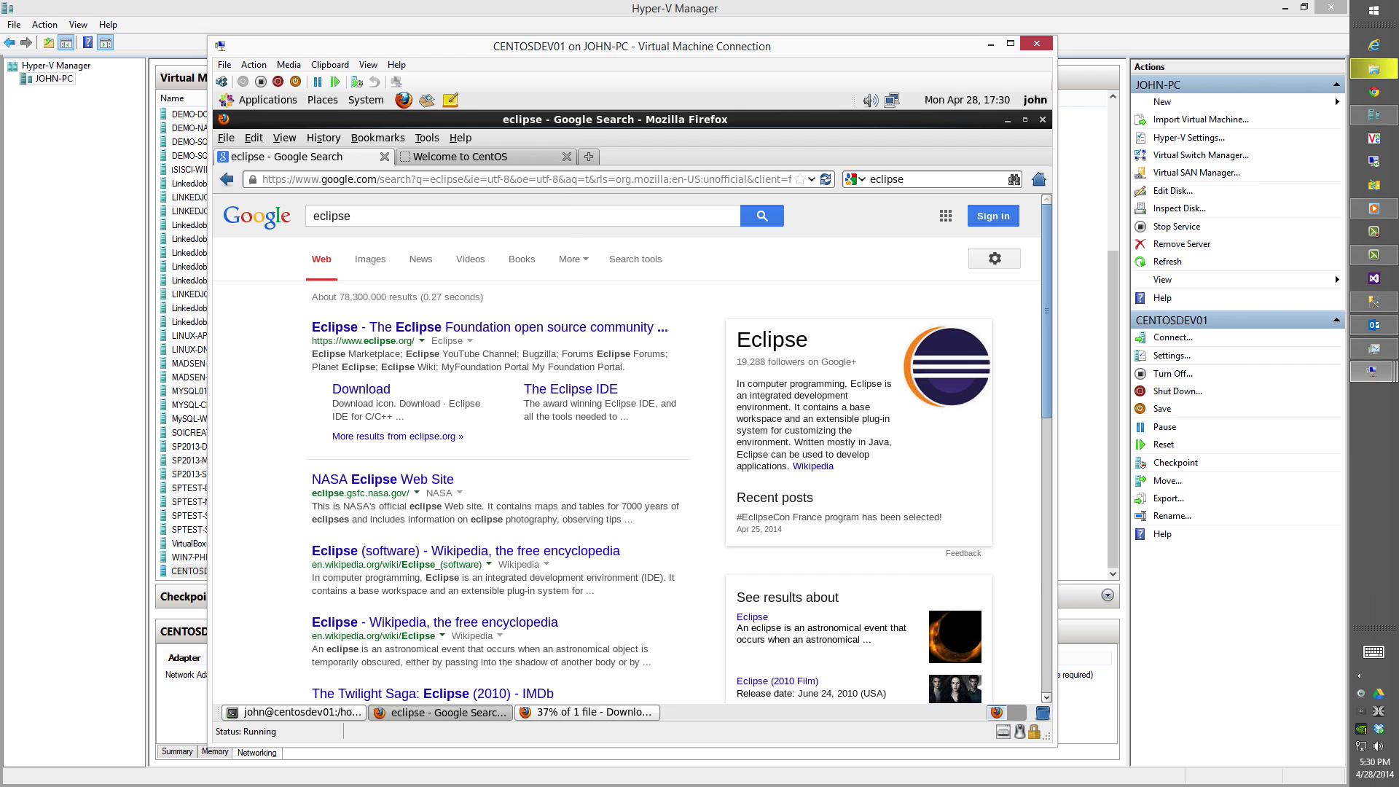
left_click(386, 330)
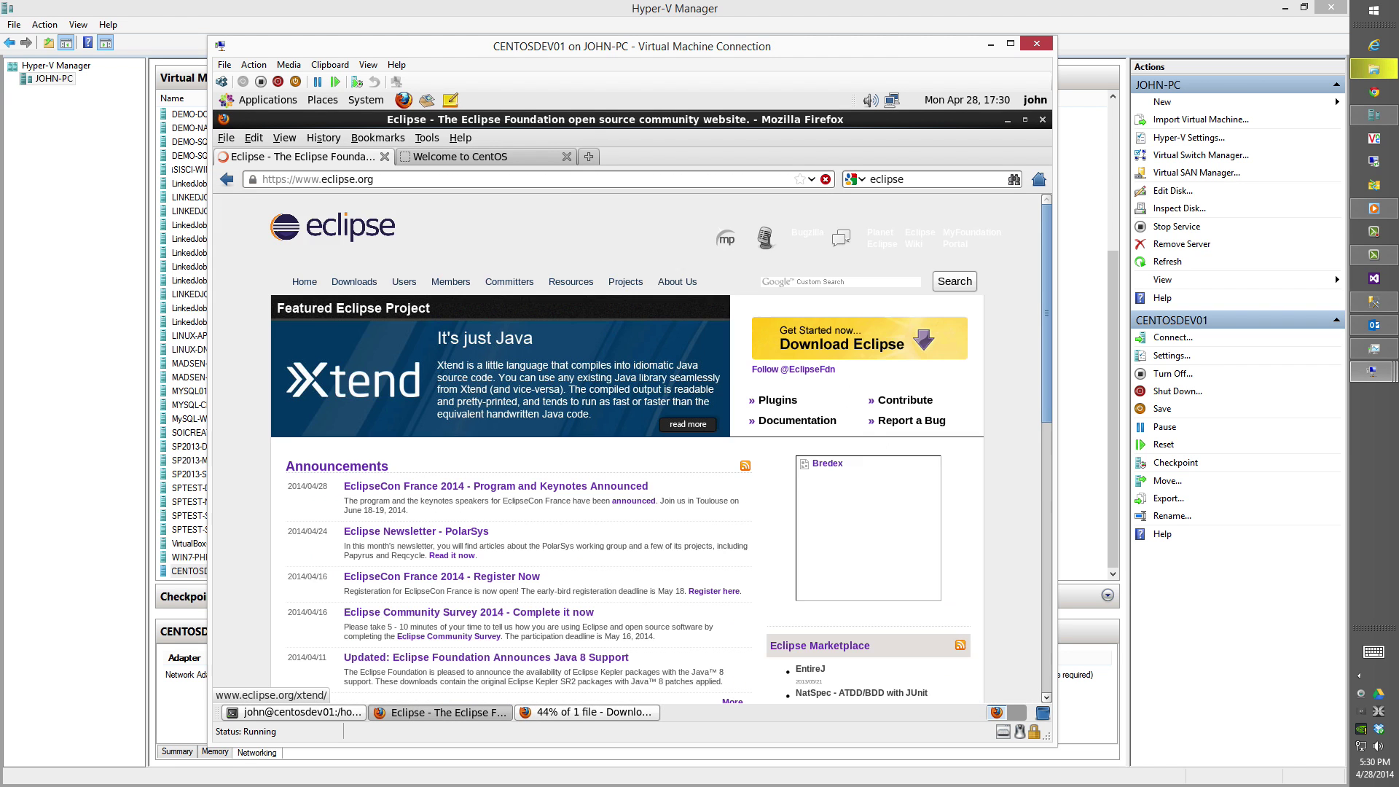
left_click(849, 348)
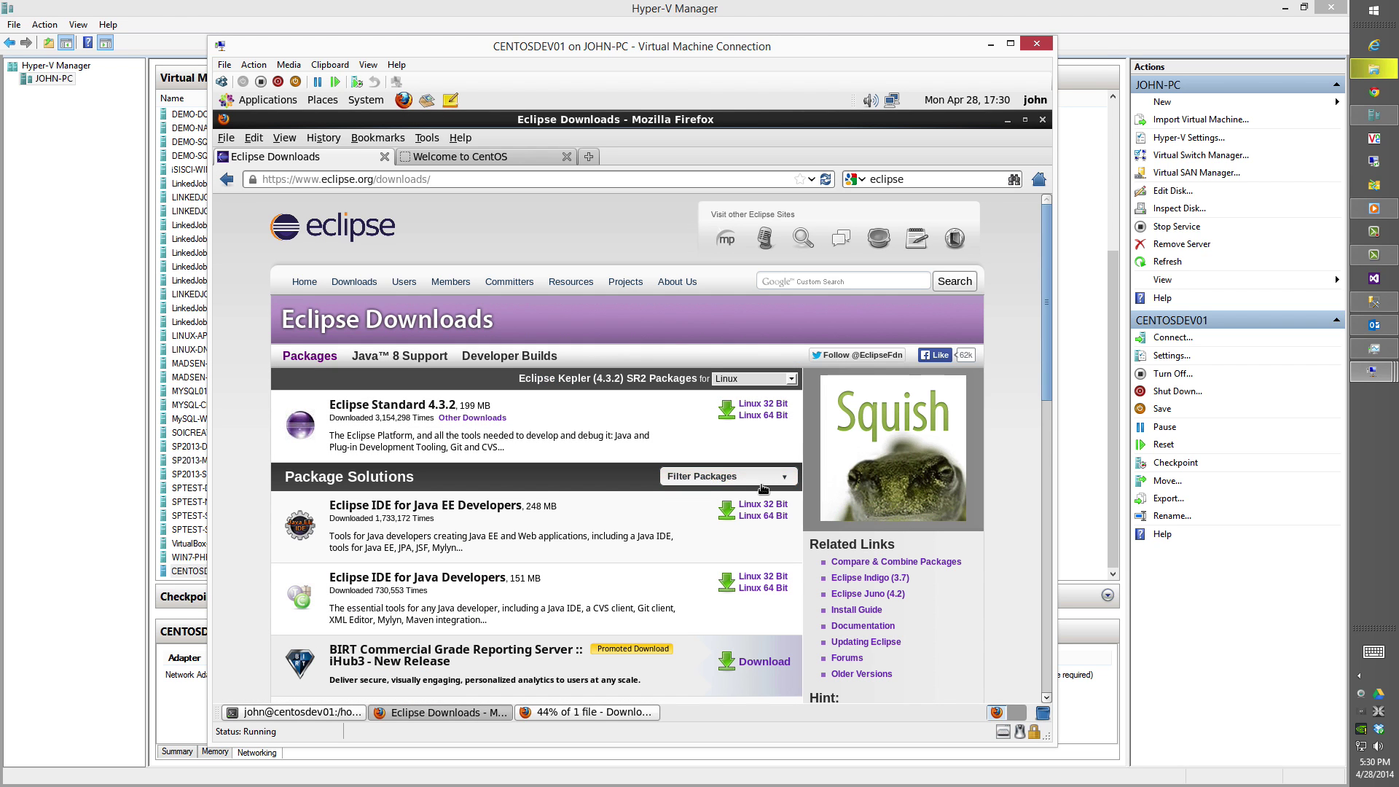
left_click(763, 505)
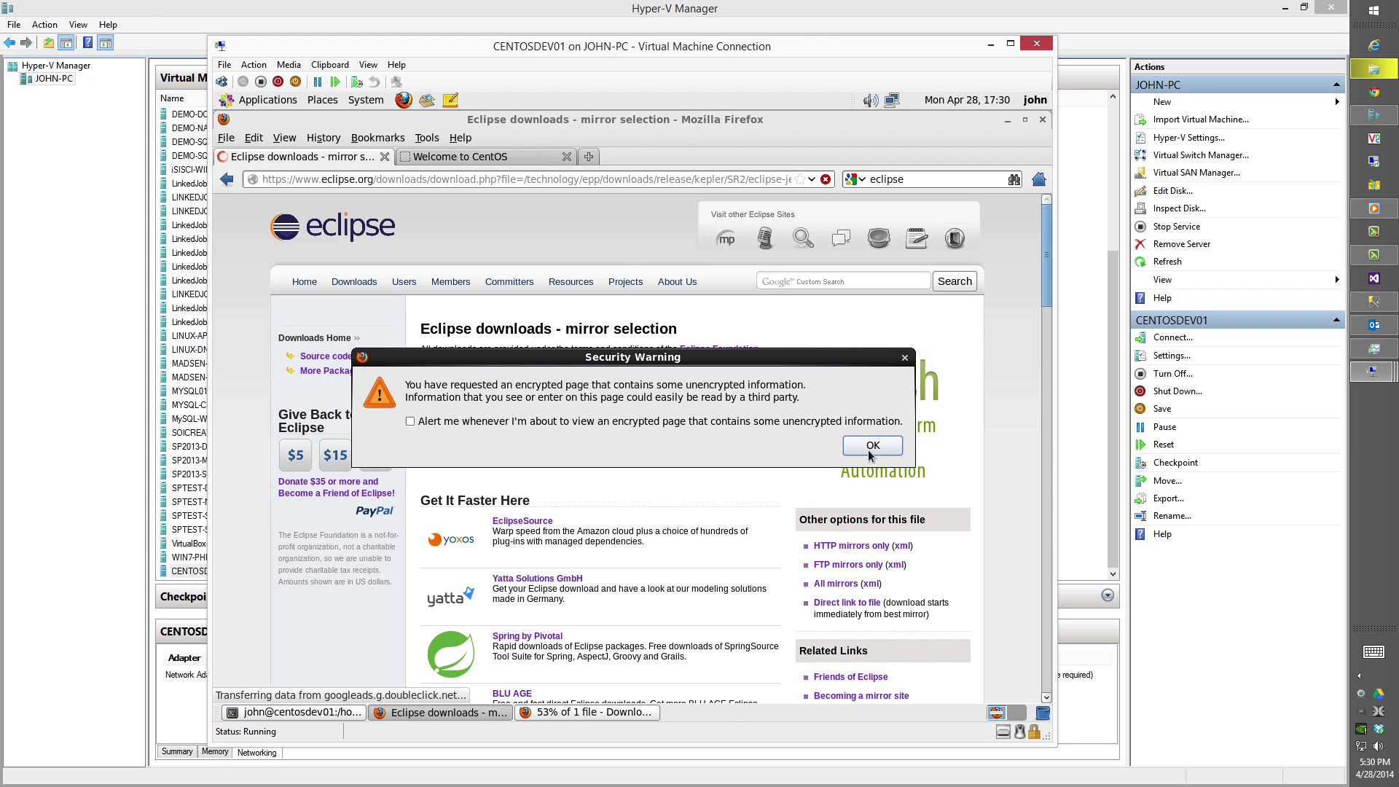
Turn off the mixed-content warnings and save the Eclipse Kepler SR2 archive from the suggested mirror.
left_click(628, 423)
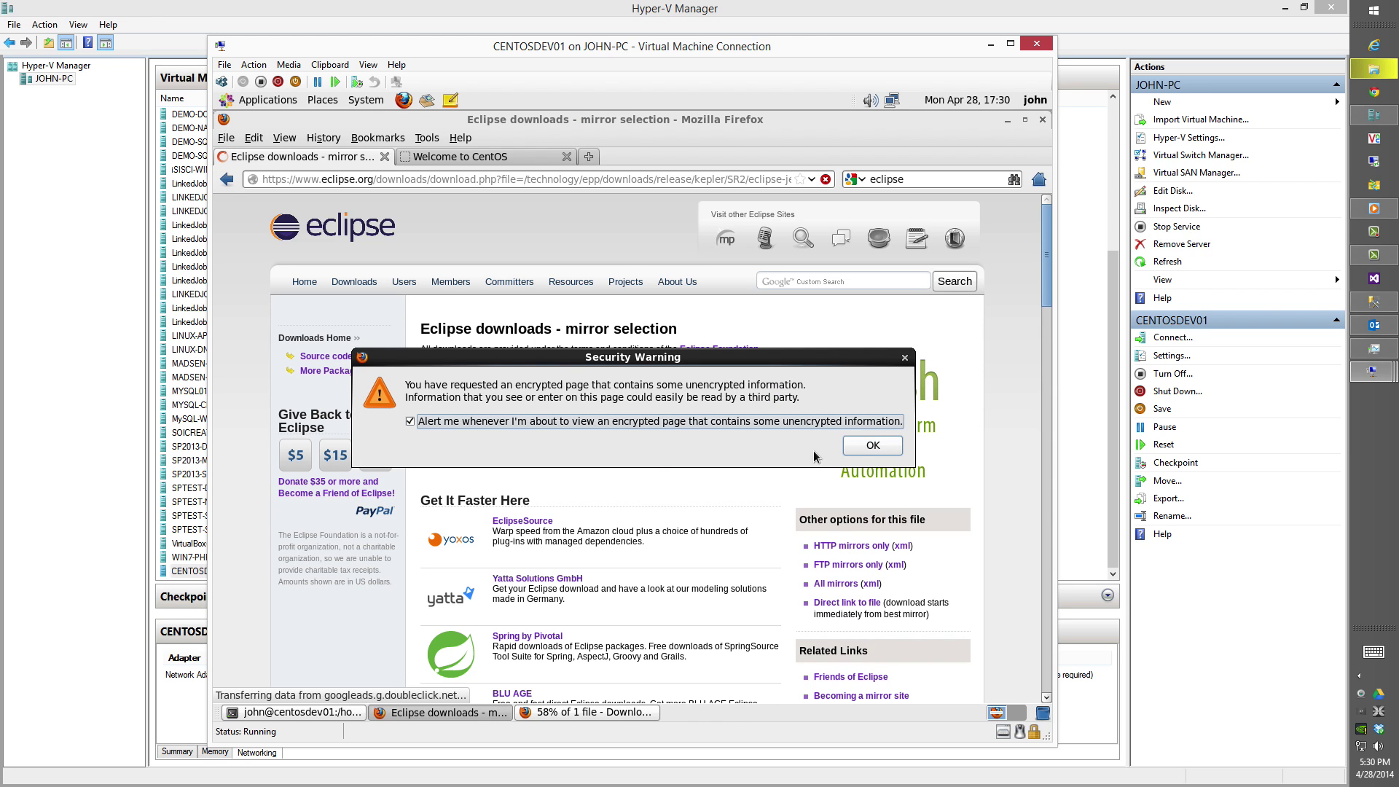
left_click(859, 458)
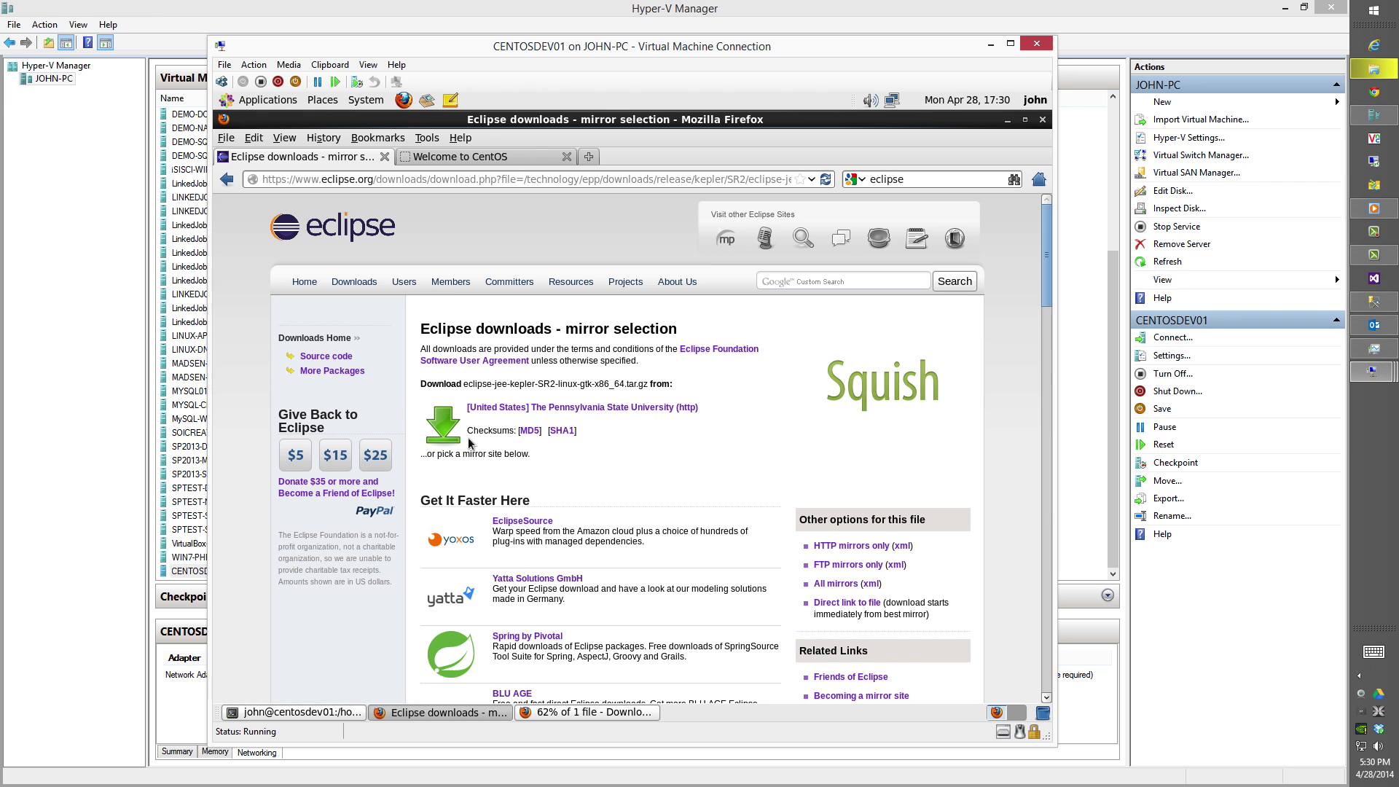
left_click(442, 427)
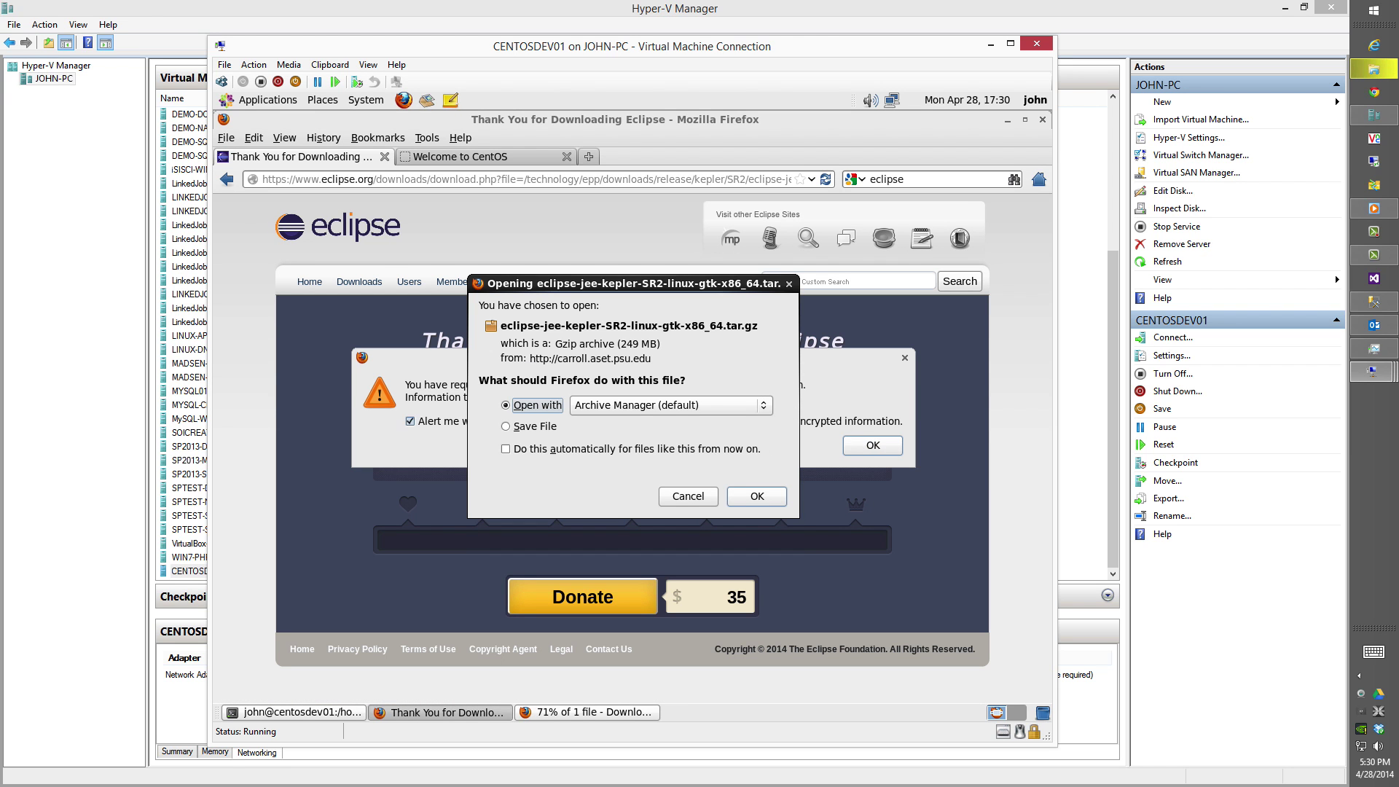
left_click(851, 424)
left_click(872, 446)
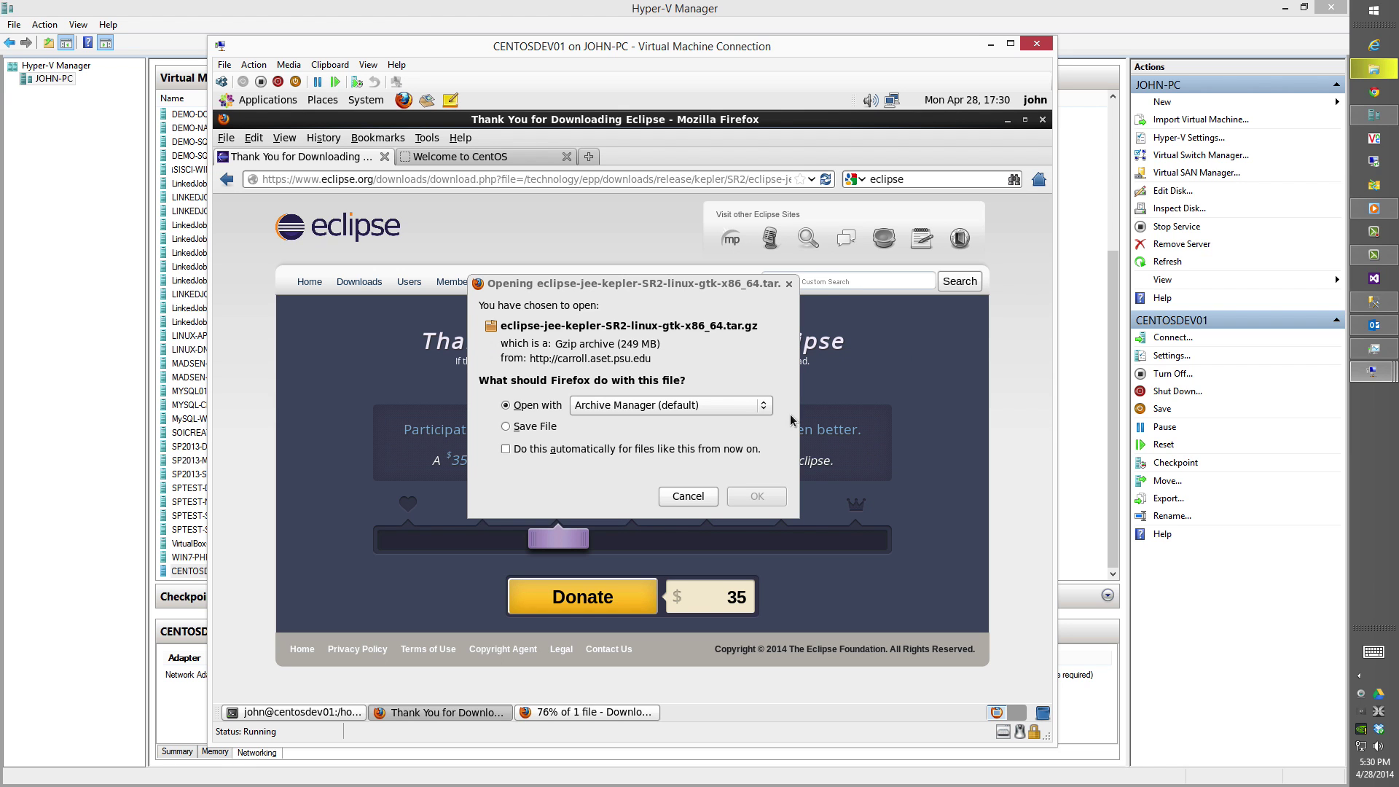
left_click(565, 426)
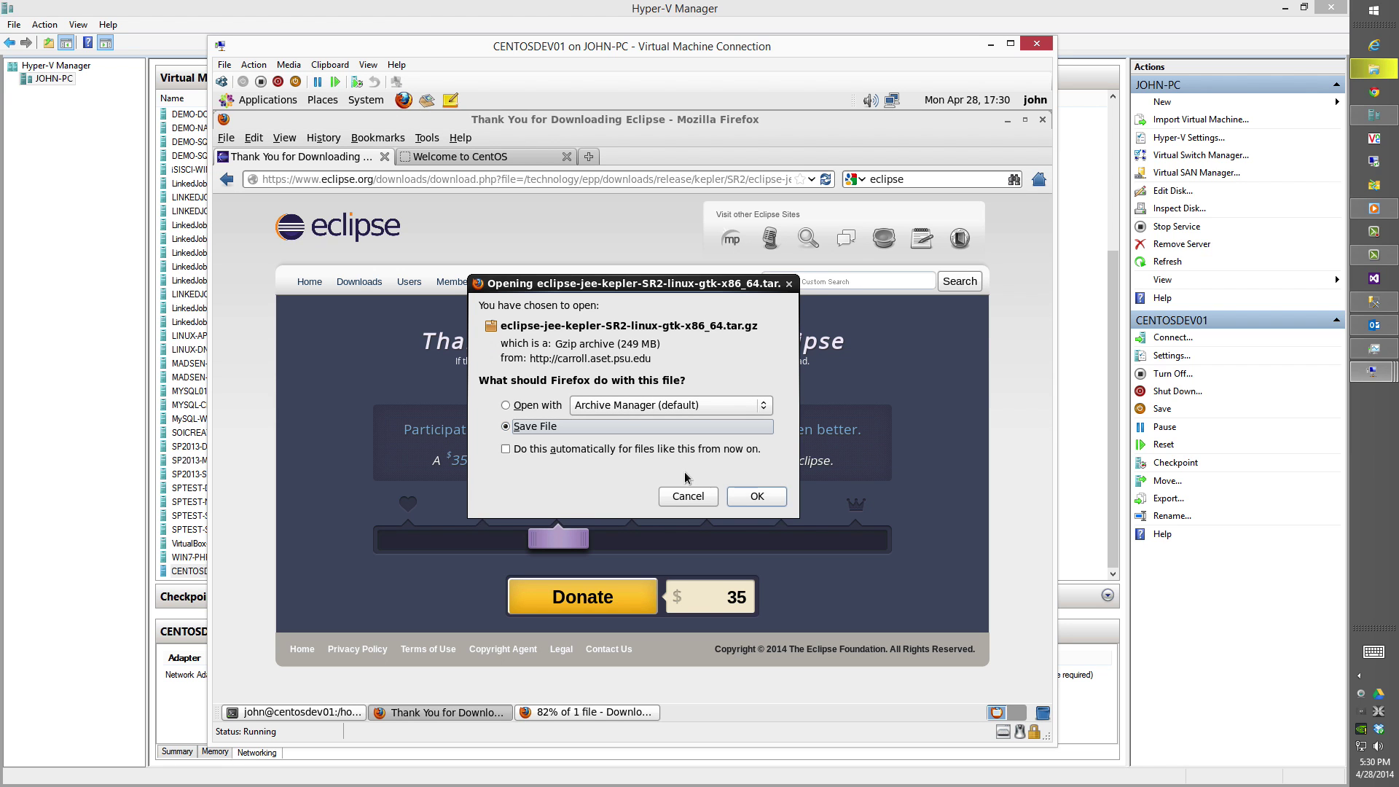
left_click(758, 498)
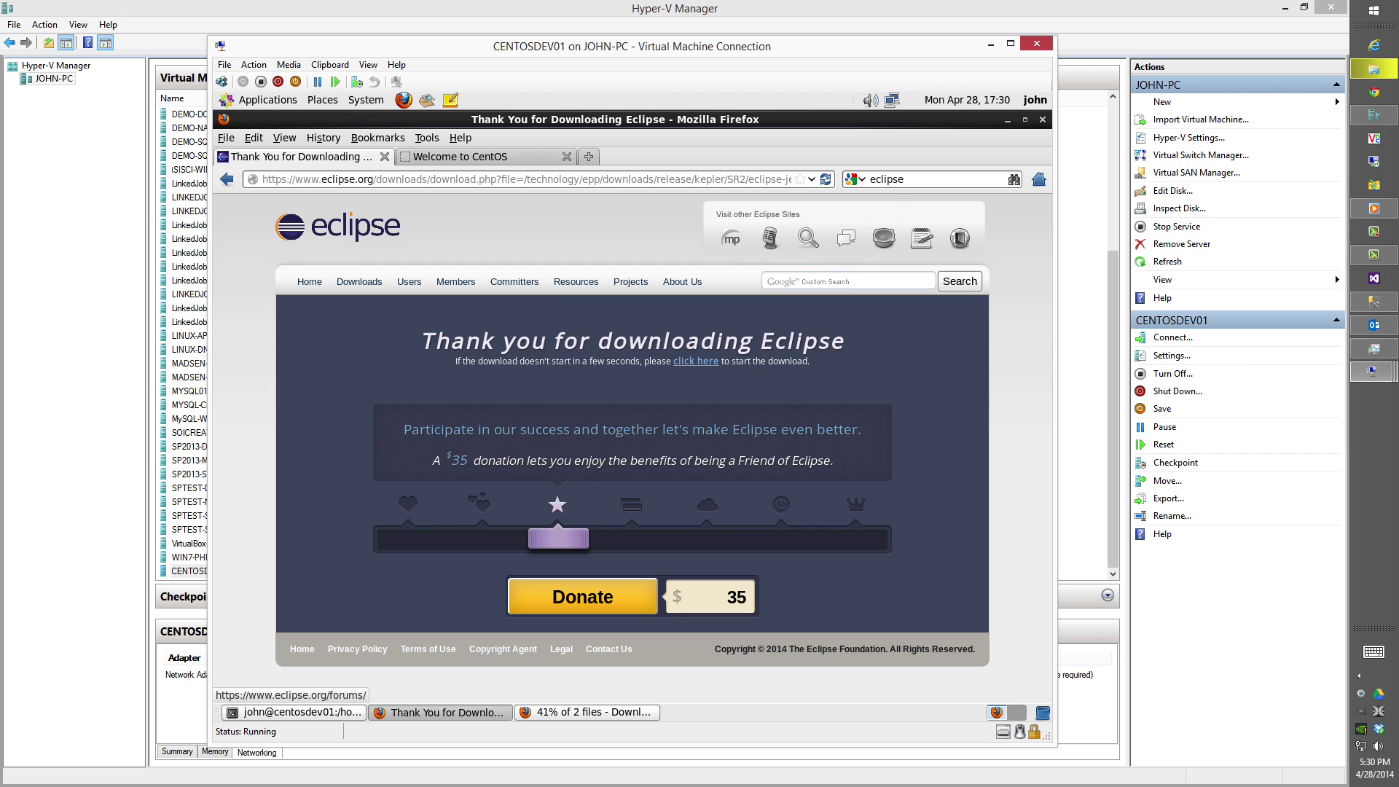
left_click(907, 181)
Search for 'mysql workbench' and reach the MySQL Workbench GA release downloads.
type("mysql workbench")
key("Return")
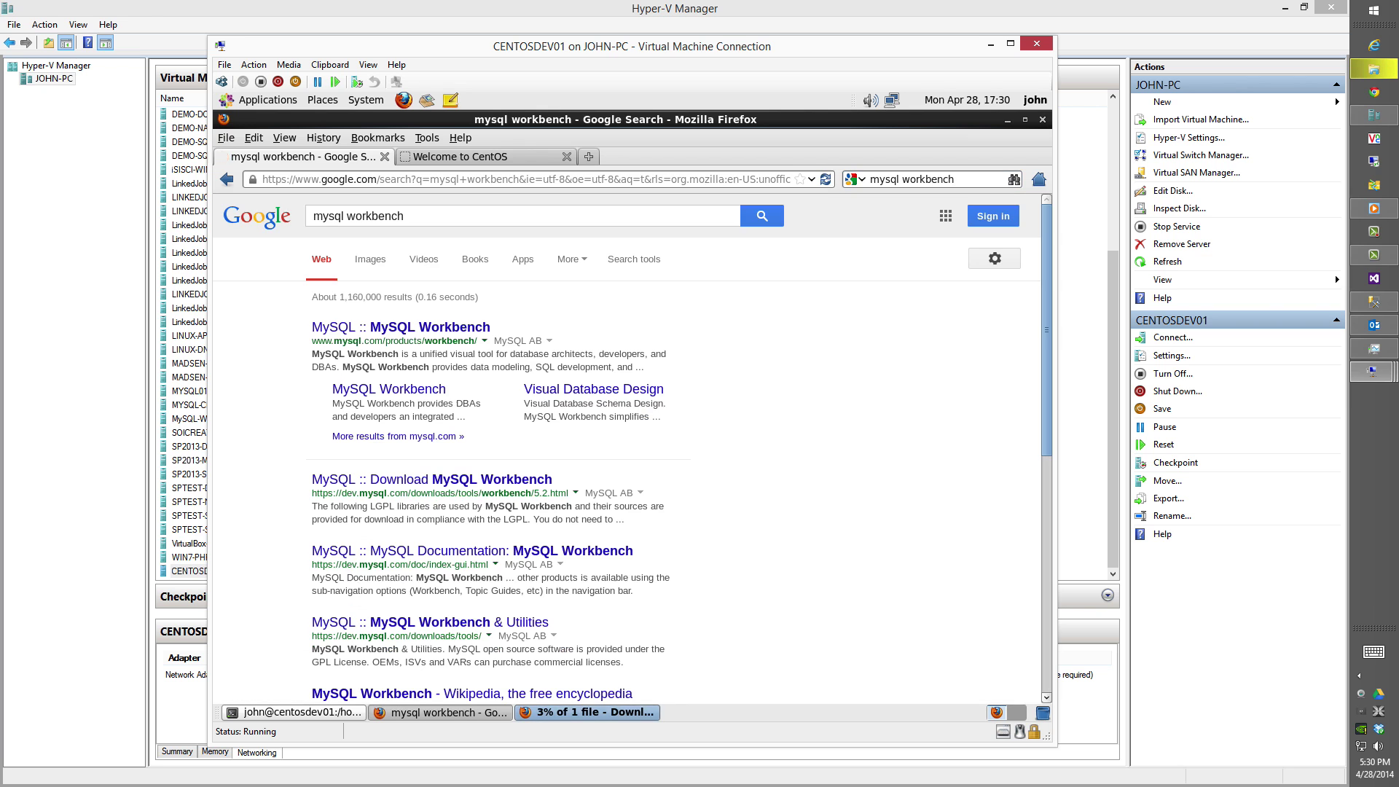
left_click(437, 328)
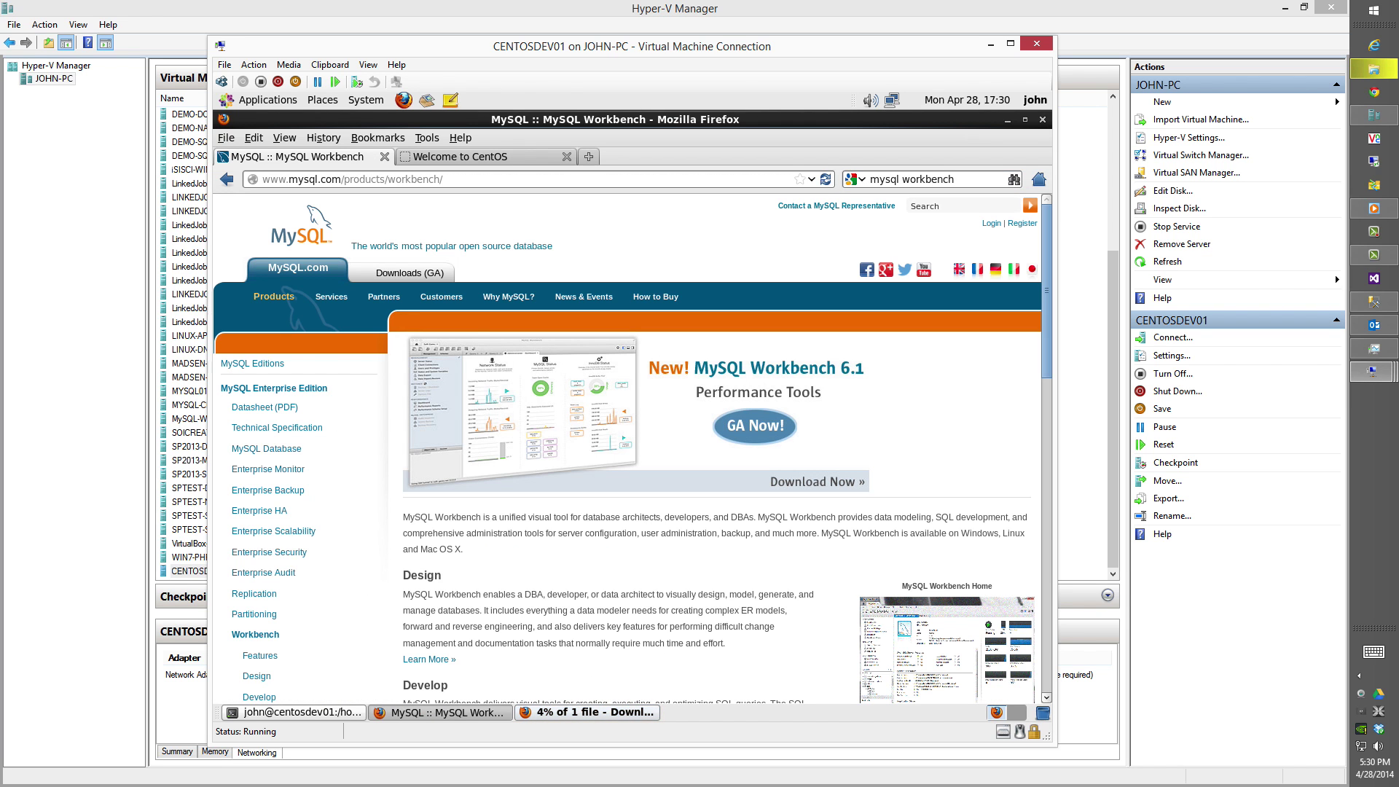
left_click(821, 487)
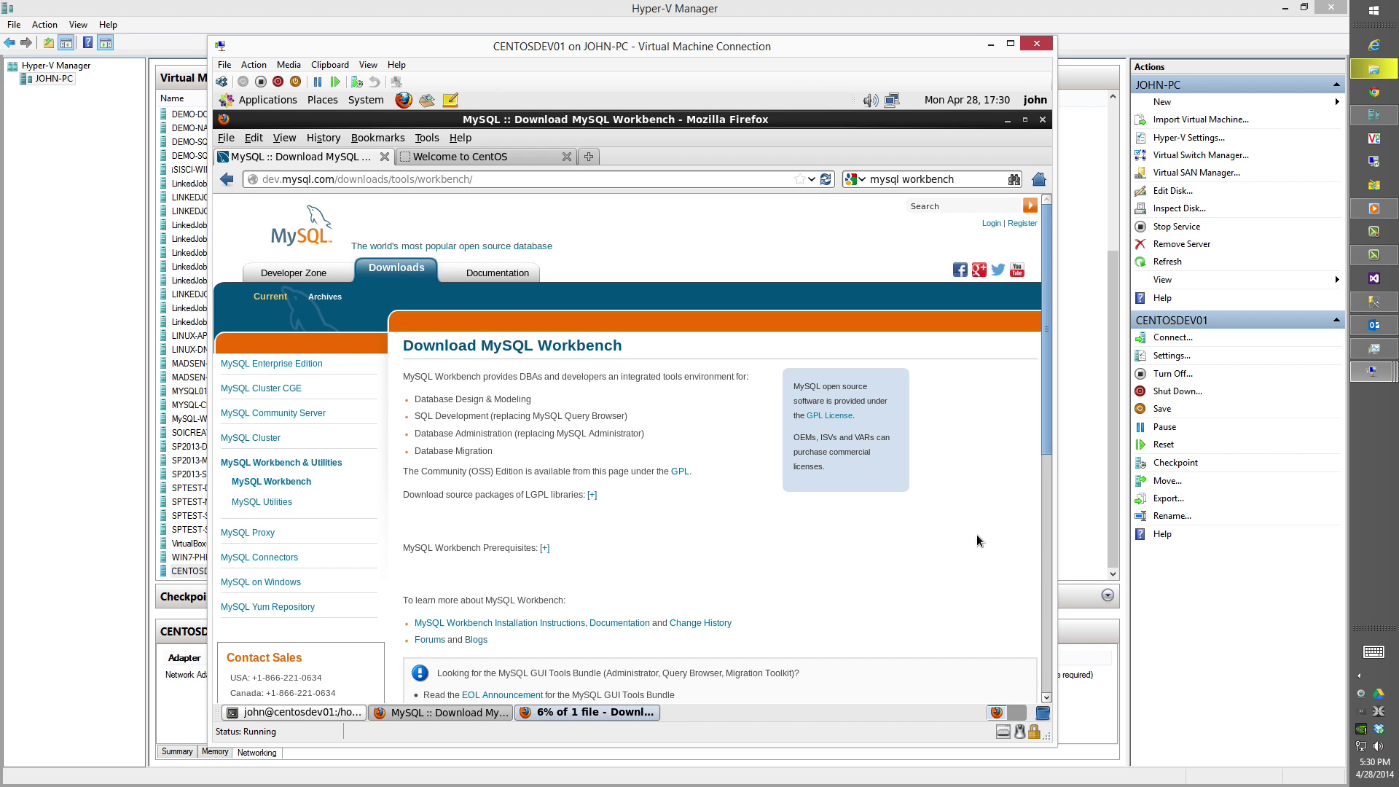
left_click(1044, 550)
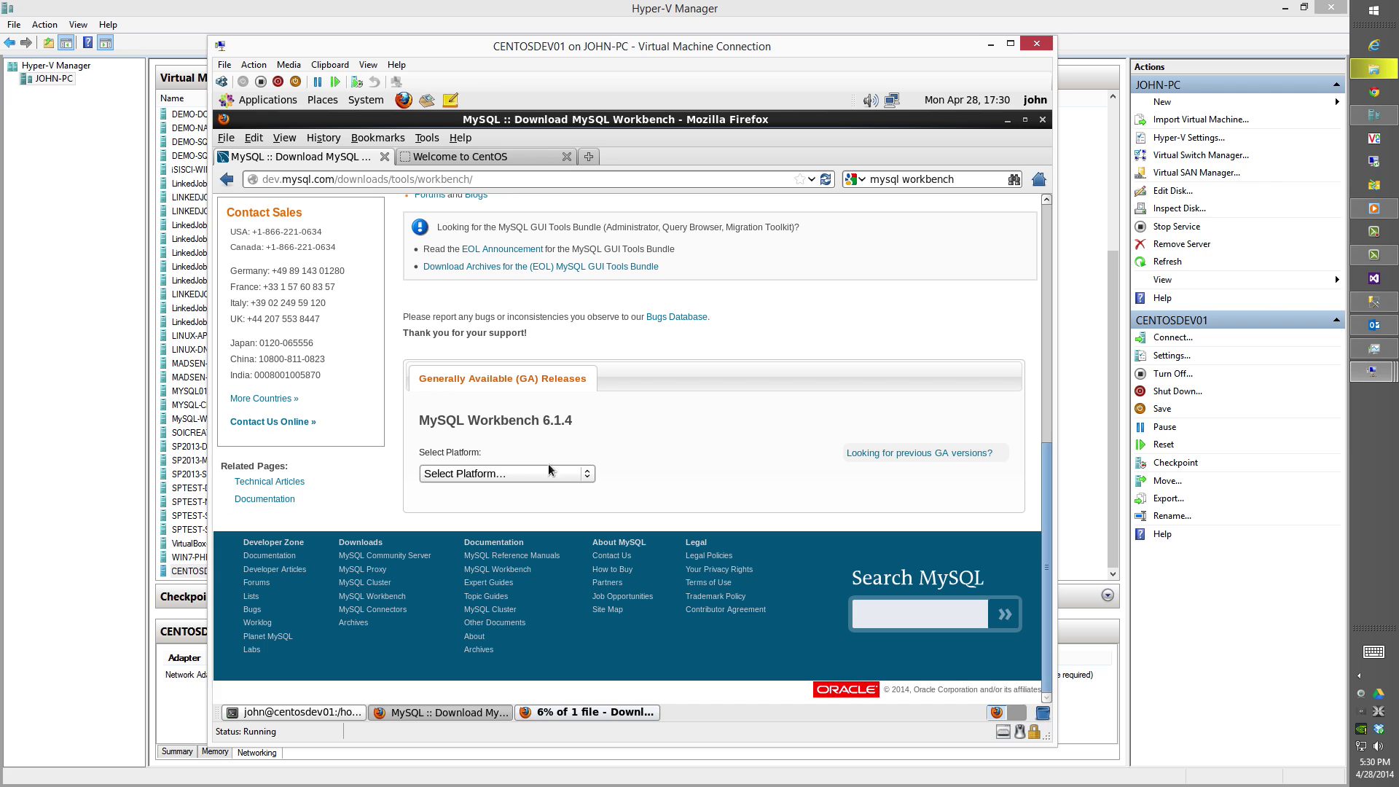
Choose Red Hat Enterprise Linux and save the 64-bit MySQL Workbench 6.1.4 RPM without signing in.
left_click(469, 473)
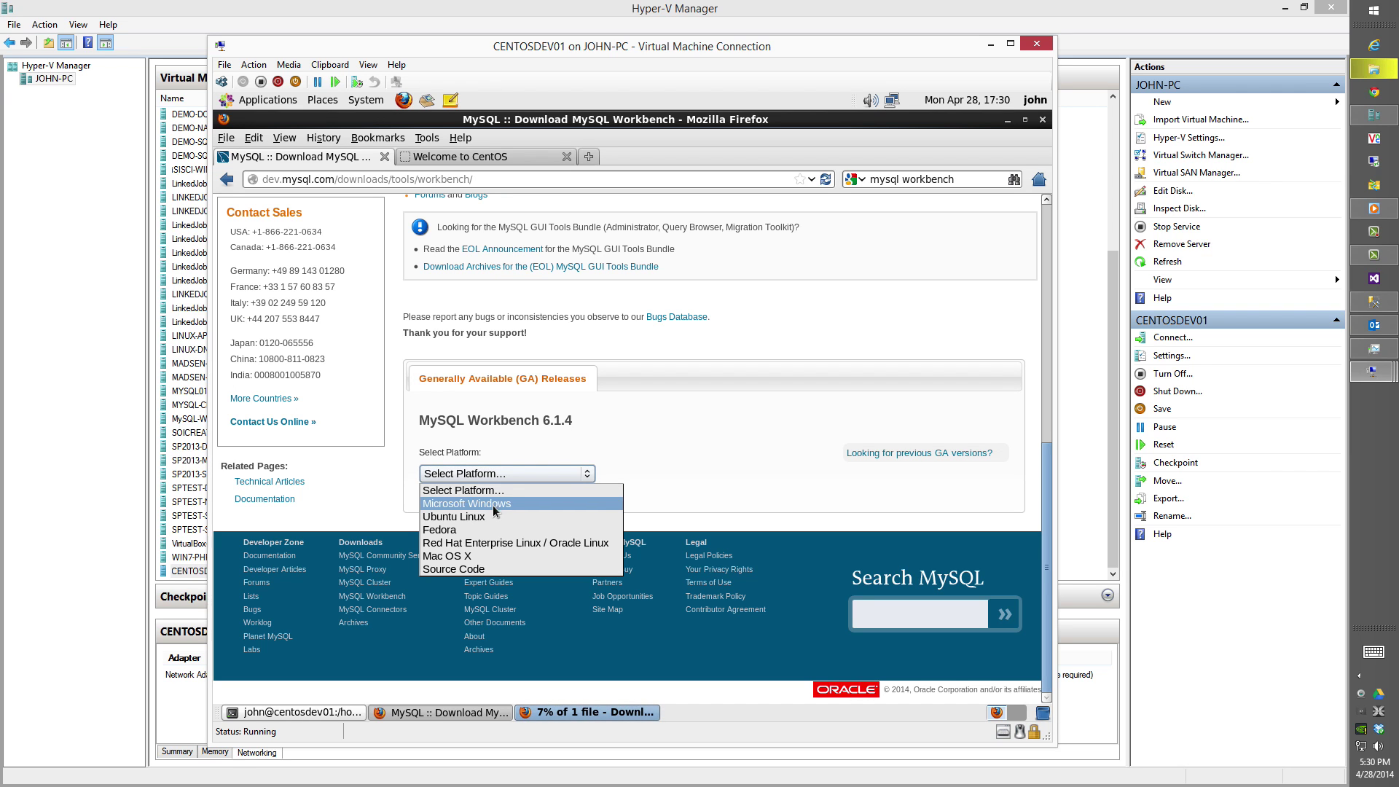
left_click(509, 543)
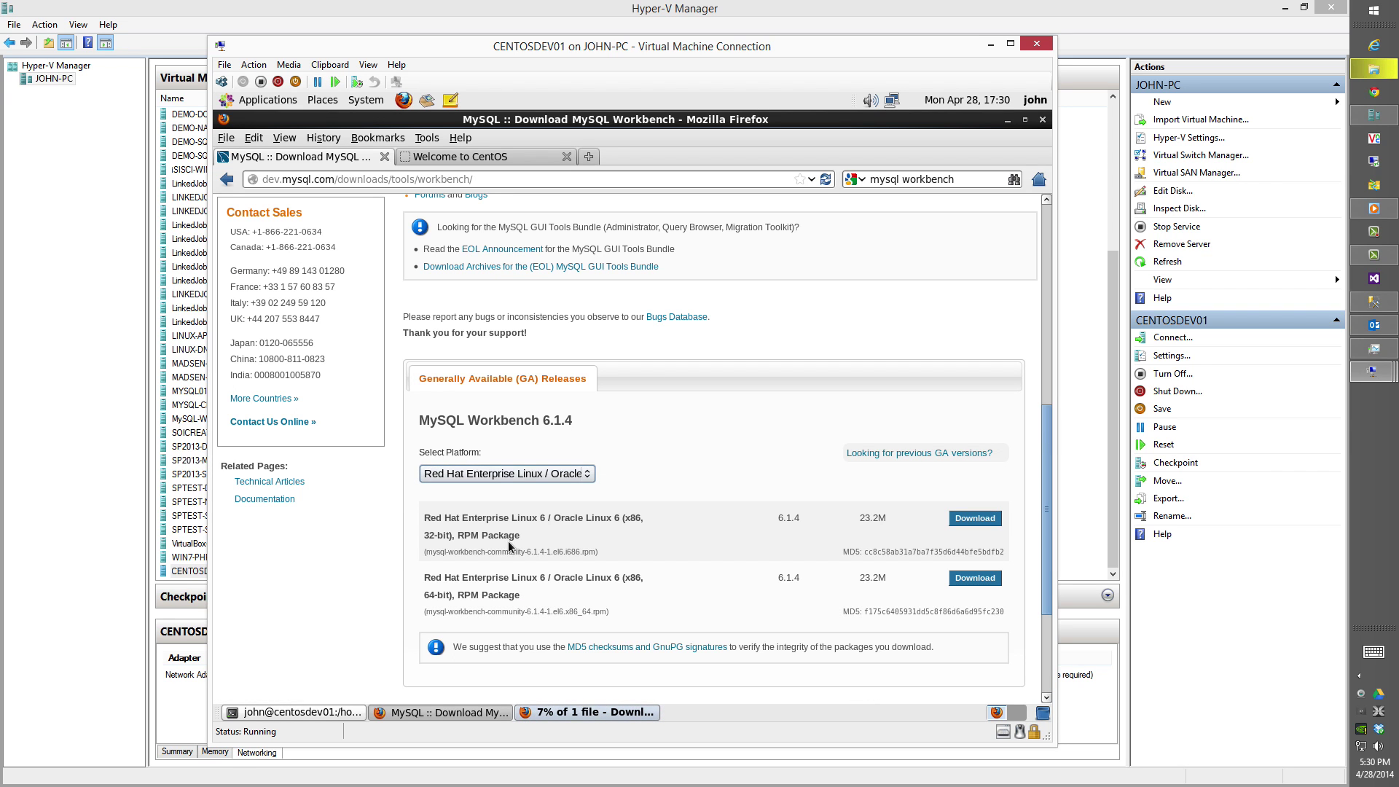
left_click(975, 578)
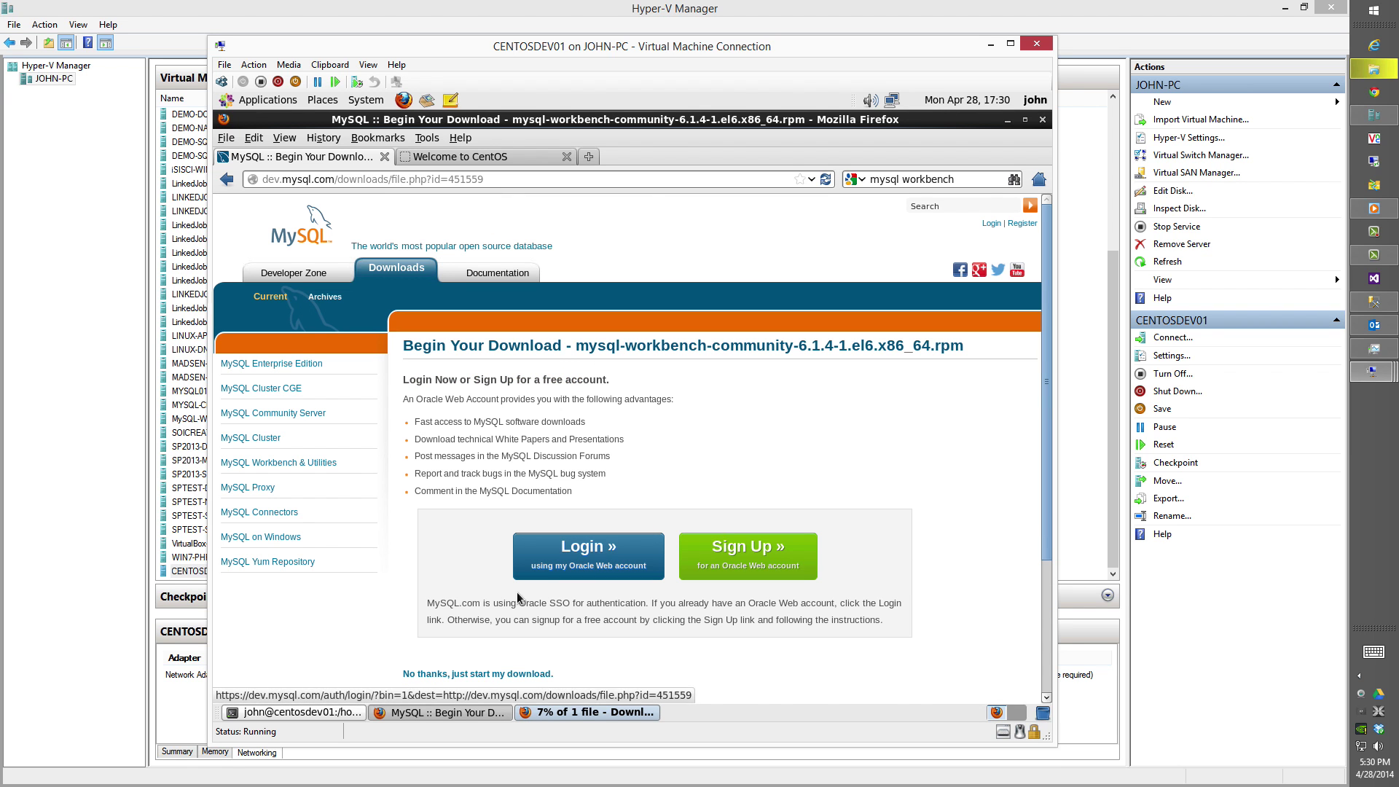
left_click(493, 674)
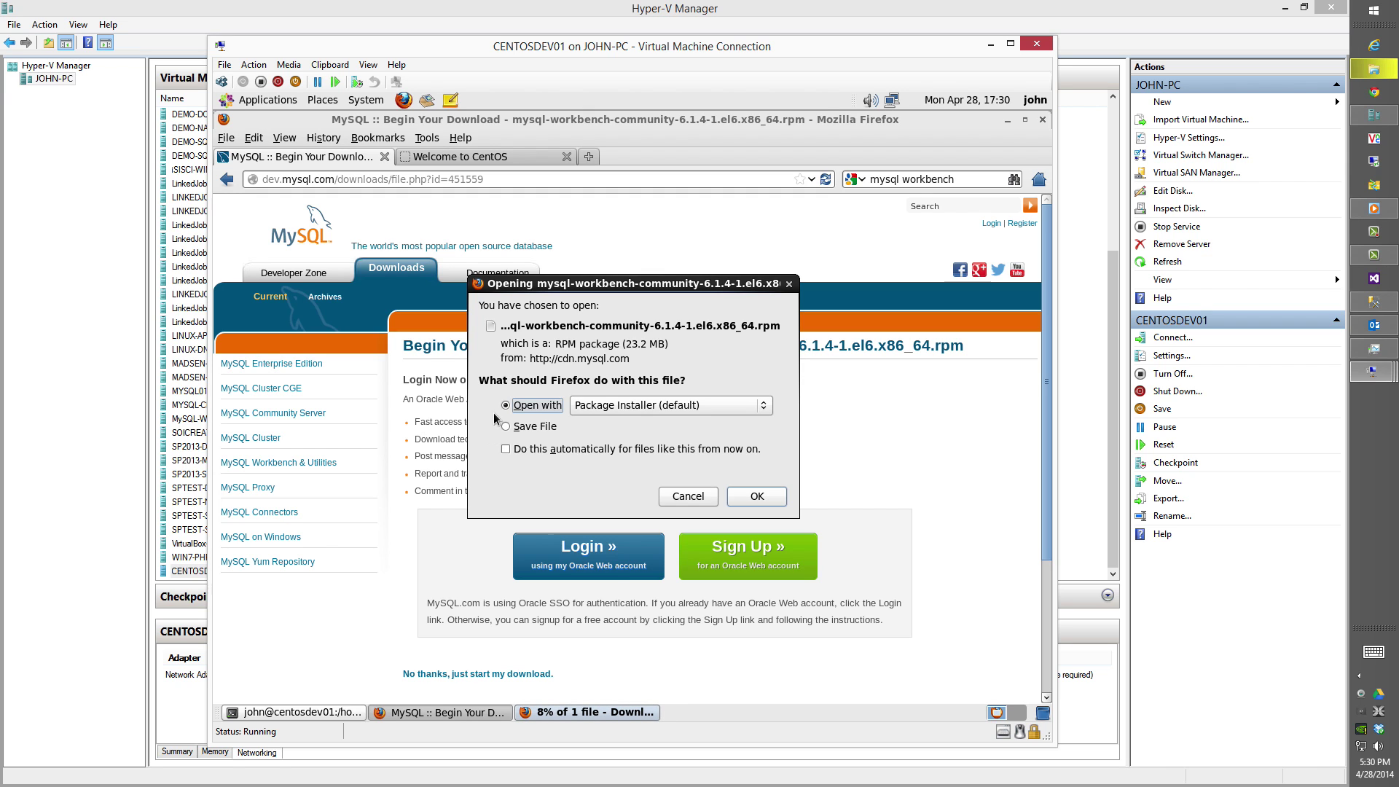
left_click(526, 428)
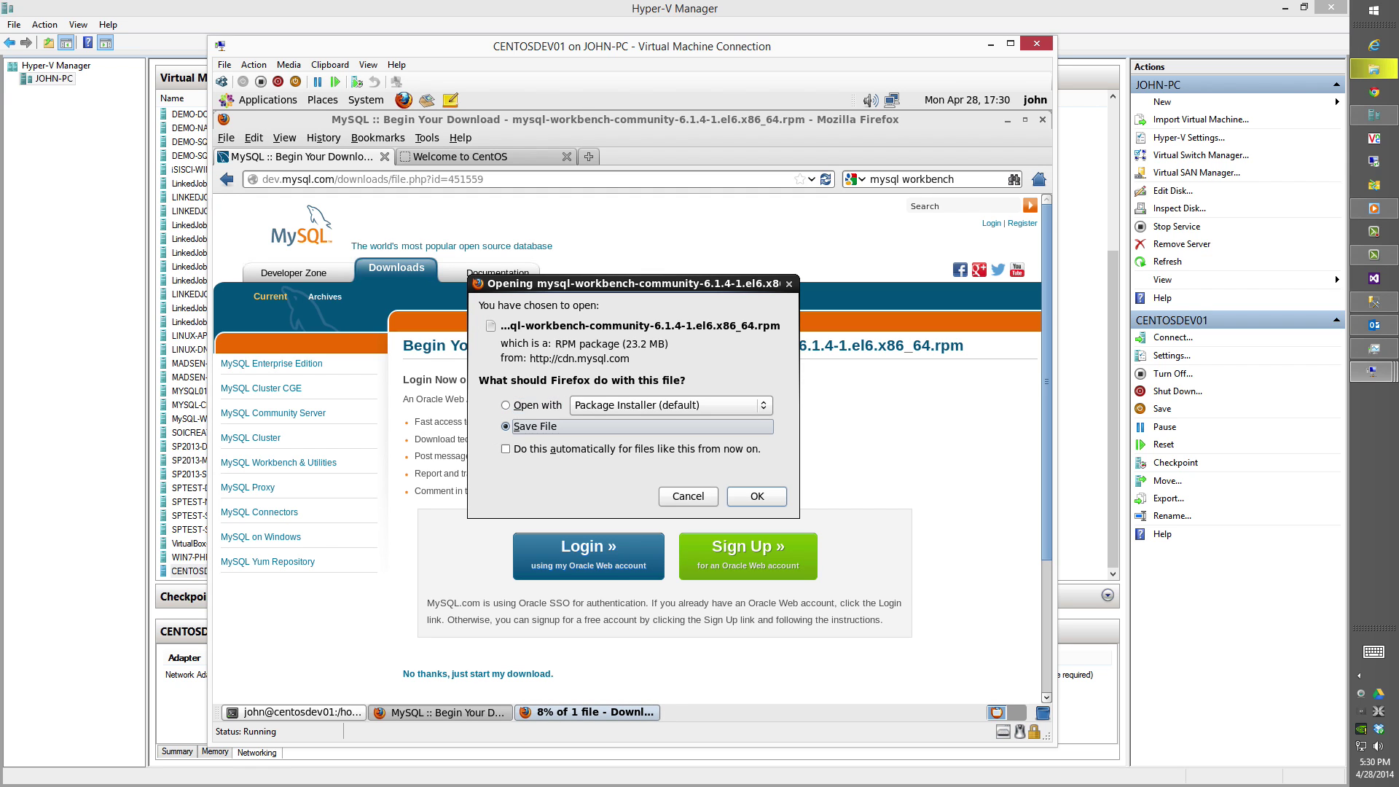
left_click(757, 497)
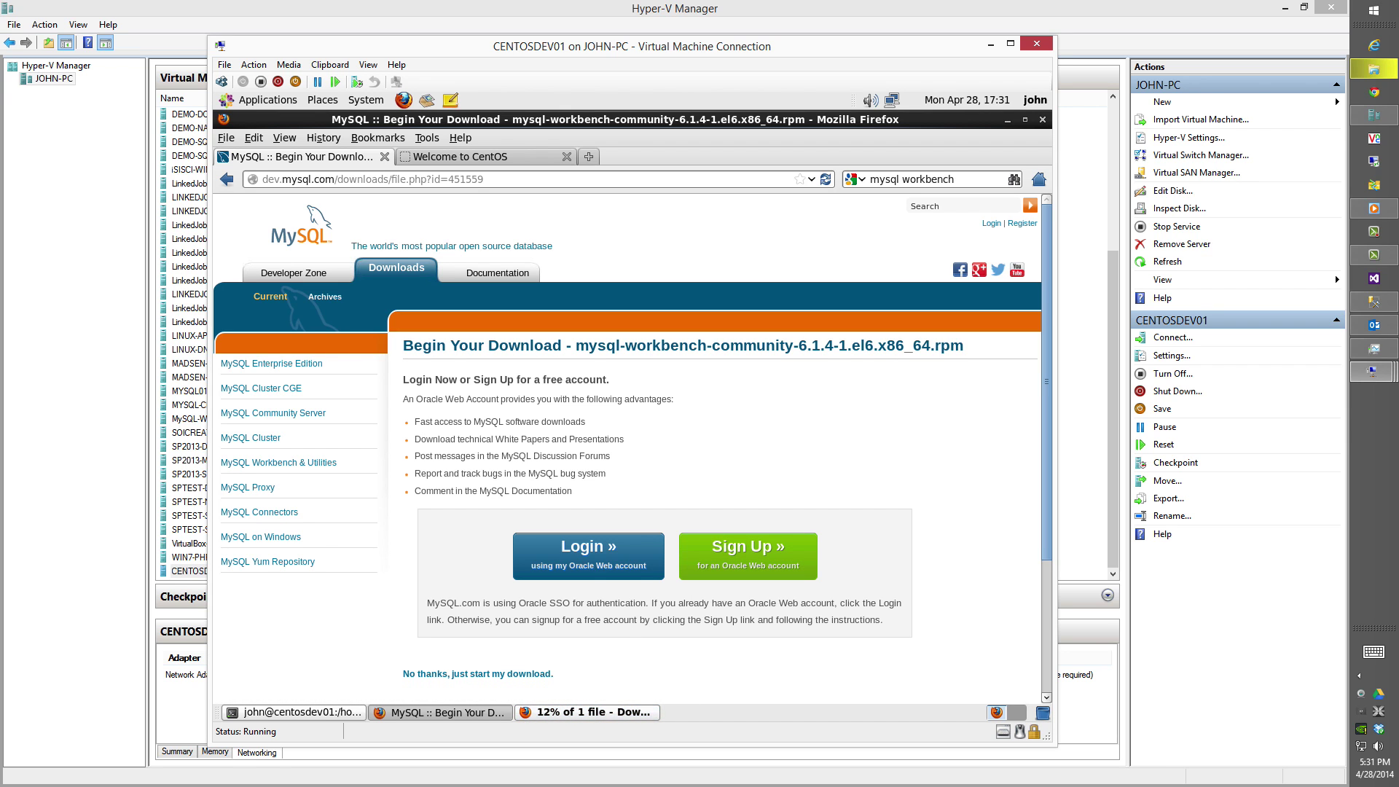
Review the downloads list showing the Workbench RPM, JDK bundle and Eclipse archive.
left_click(588, 712)
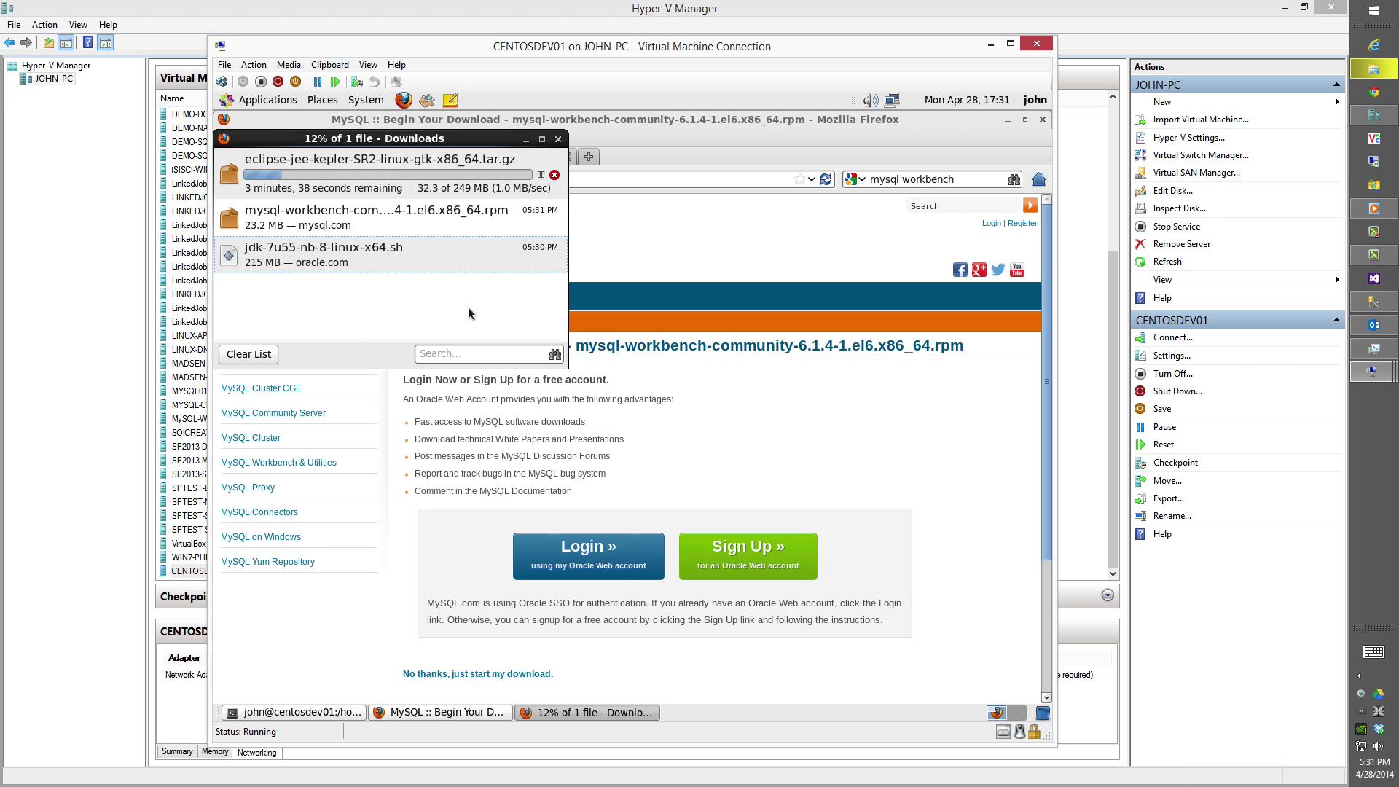
left_click(417, 232)
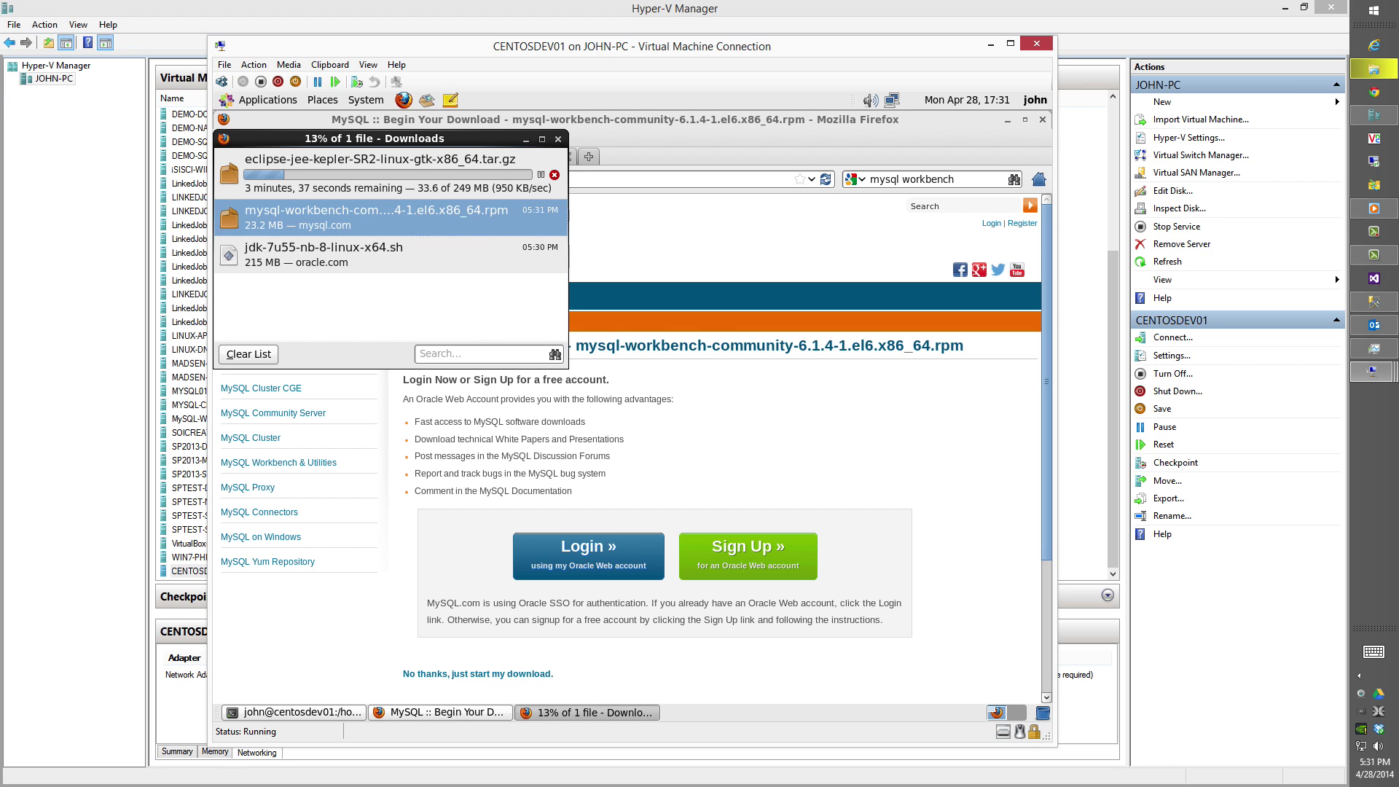
left_click(419, 251)
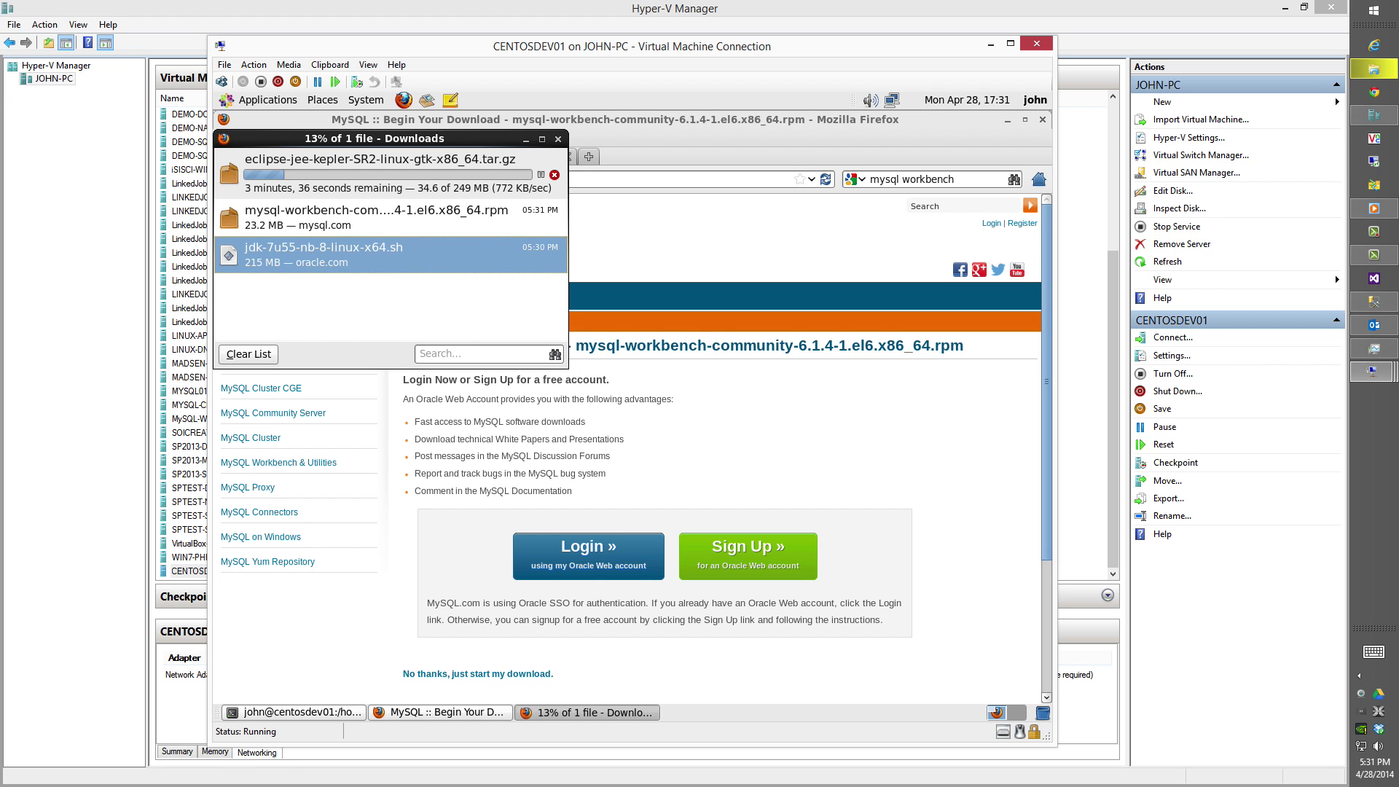
left_click(951, 177)
left_click_drag(954, 179, 879, 179)
Search for 'postgresql' and open the Red Hat family downloads on postgresql.org.
type("postgresql")
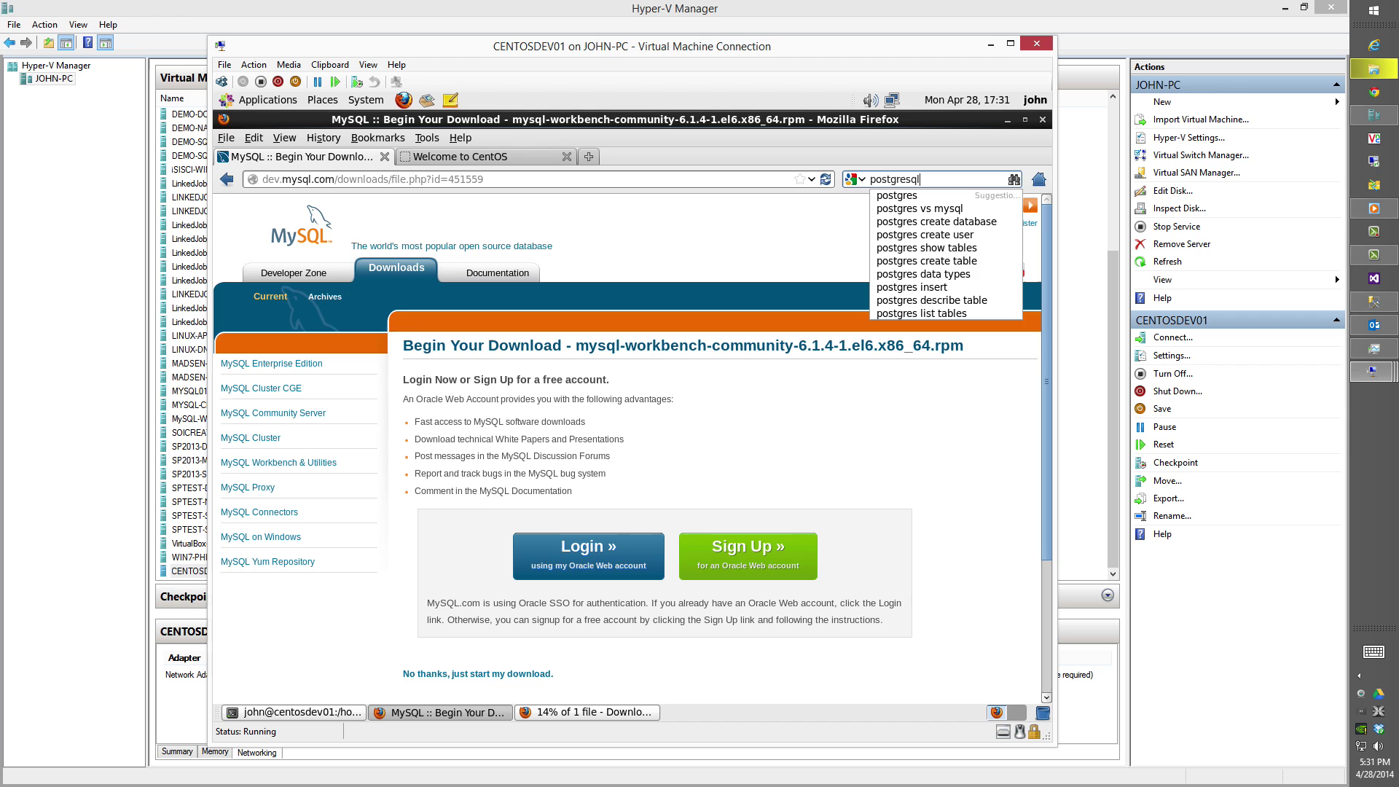
key("Return")
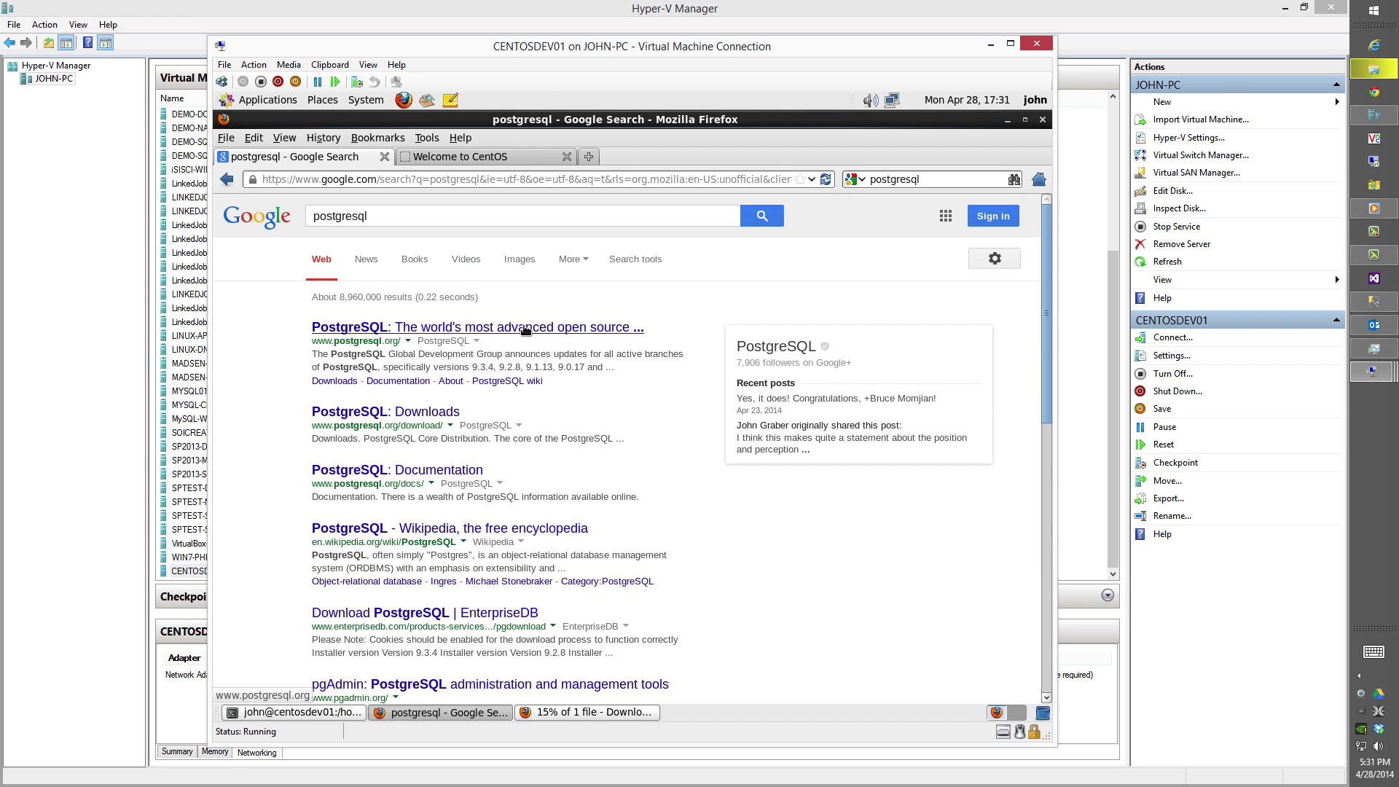
left_click(627, 327)
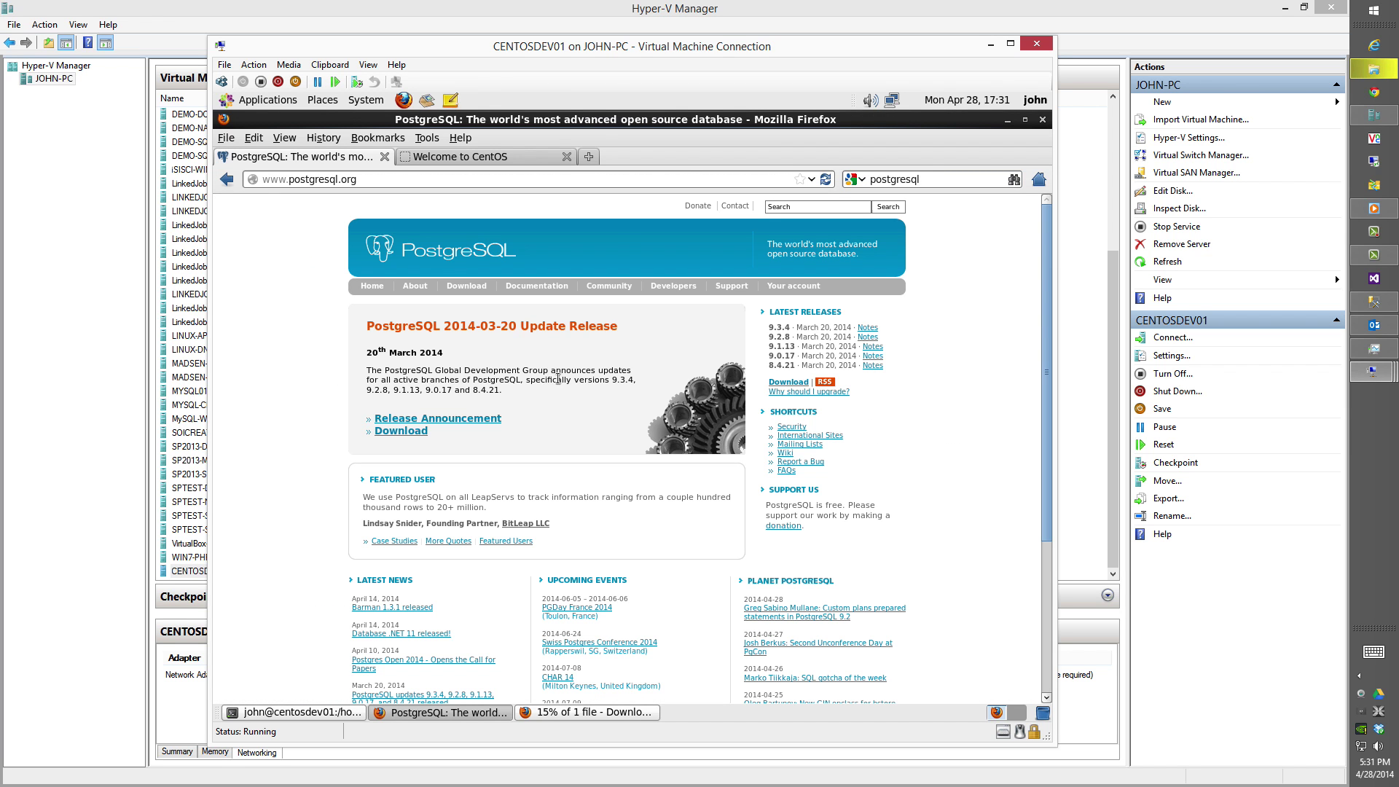
left_click(400, 431)
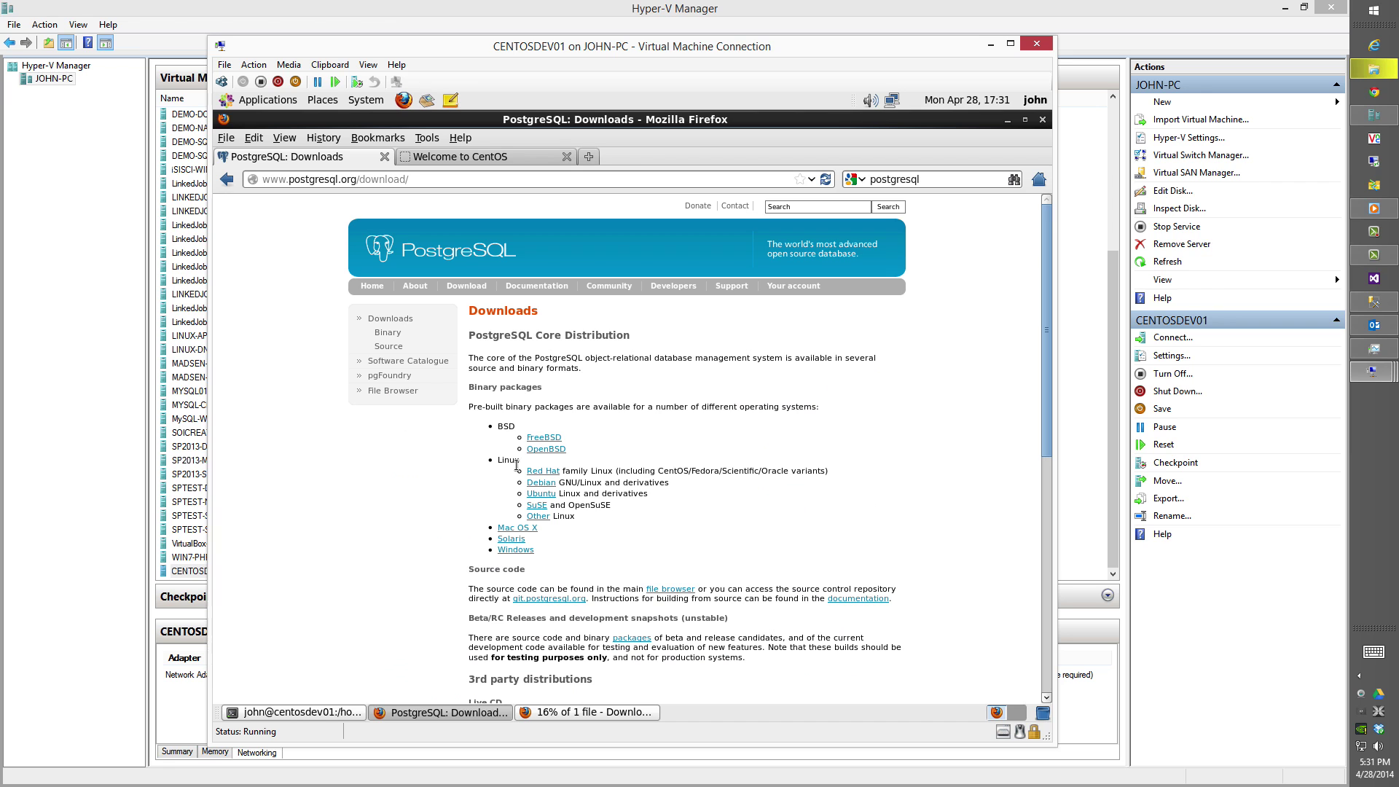
left_click(542, 472)
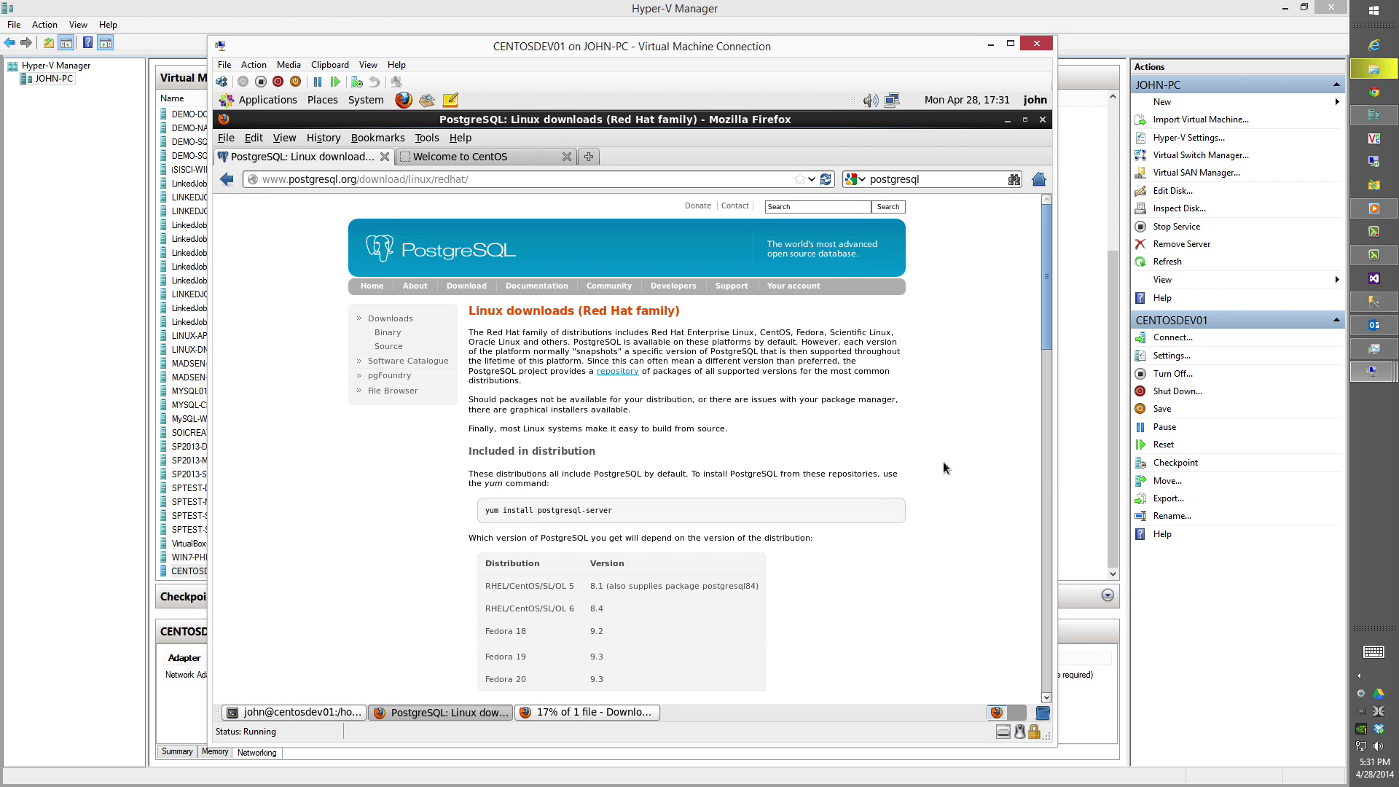
left_click_drag(1045, 312, 1042, 656)
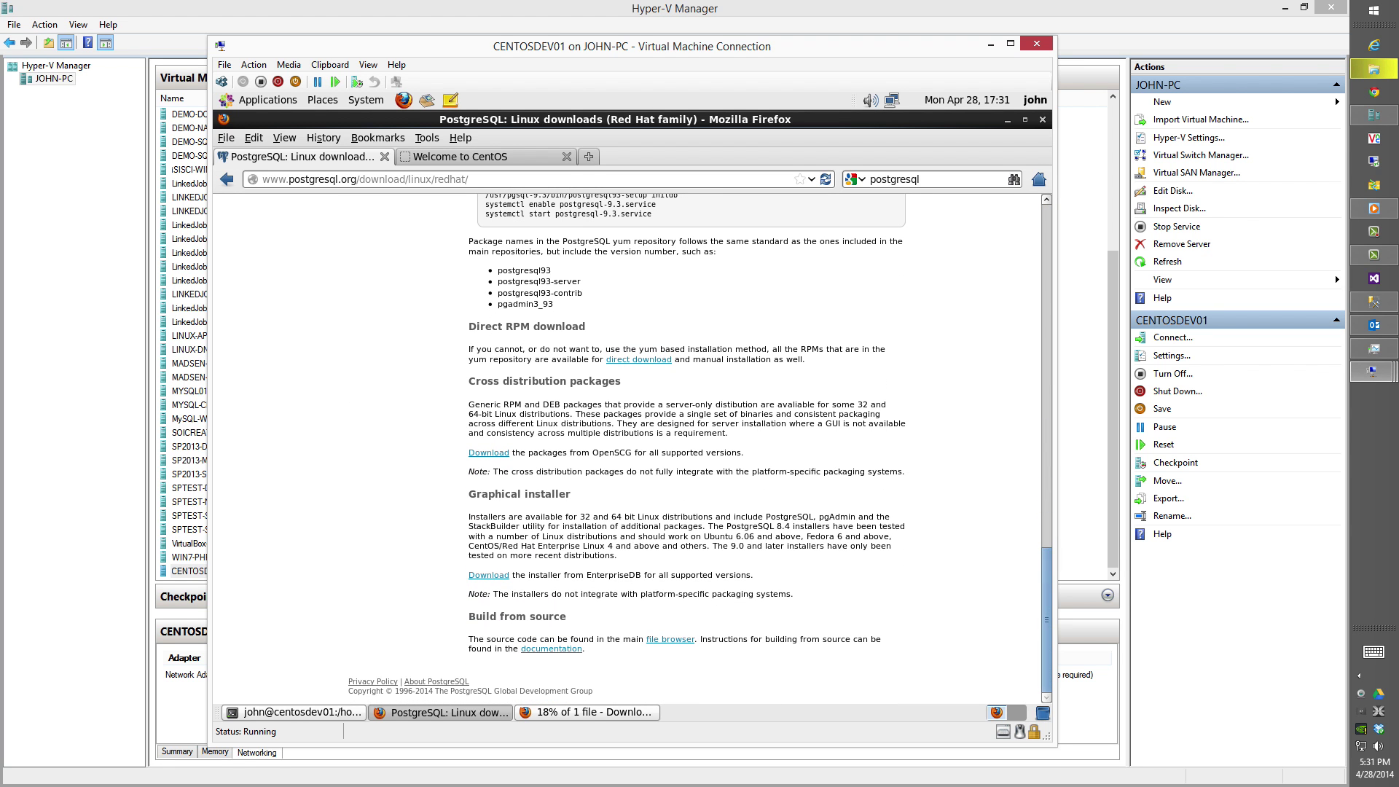
Save the EnterpriseDB PostgreSQL 9.3.4 Linux x86-64 installer and show the downloads list.
left_click(488, 575)
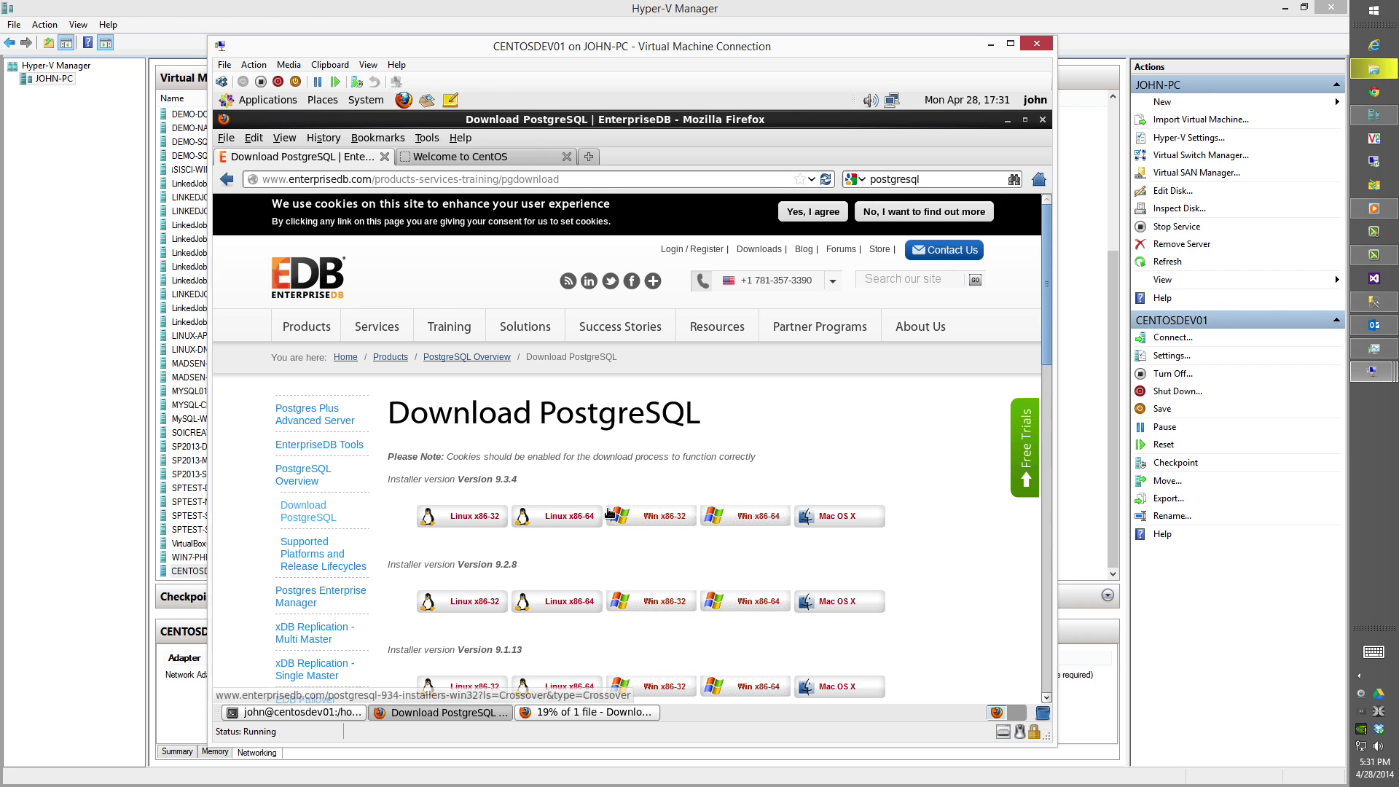
left_click(558, 516)
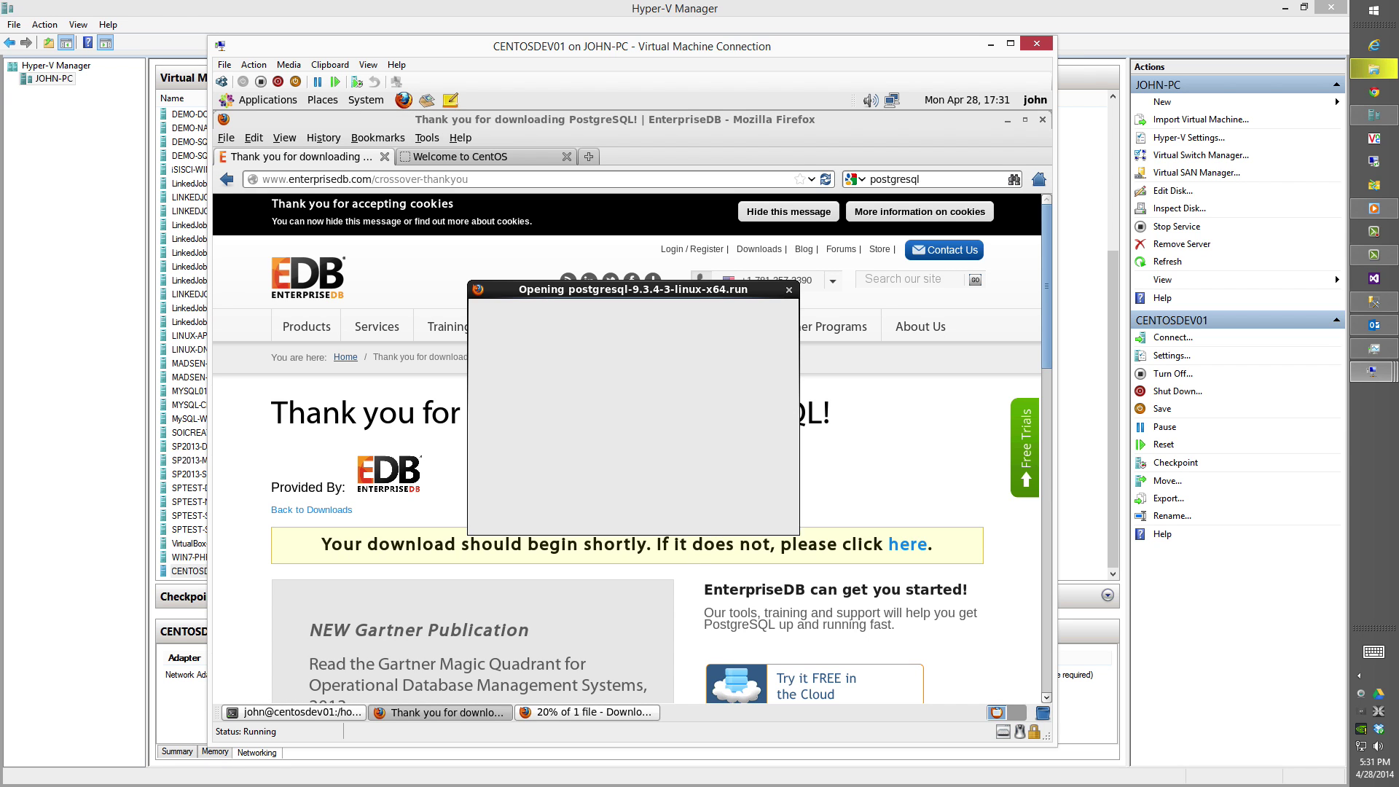
left_click(744, 505)
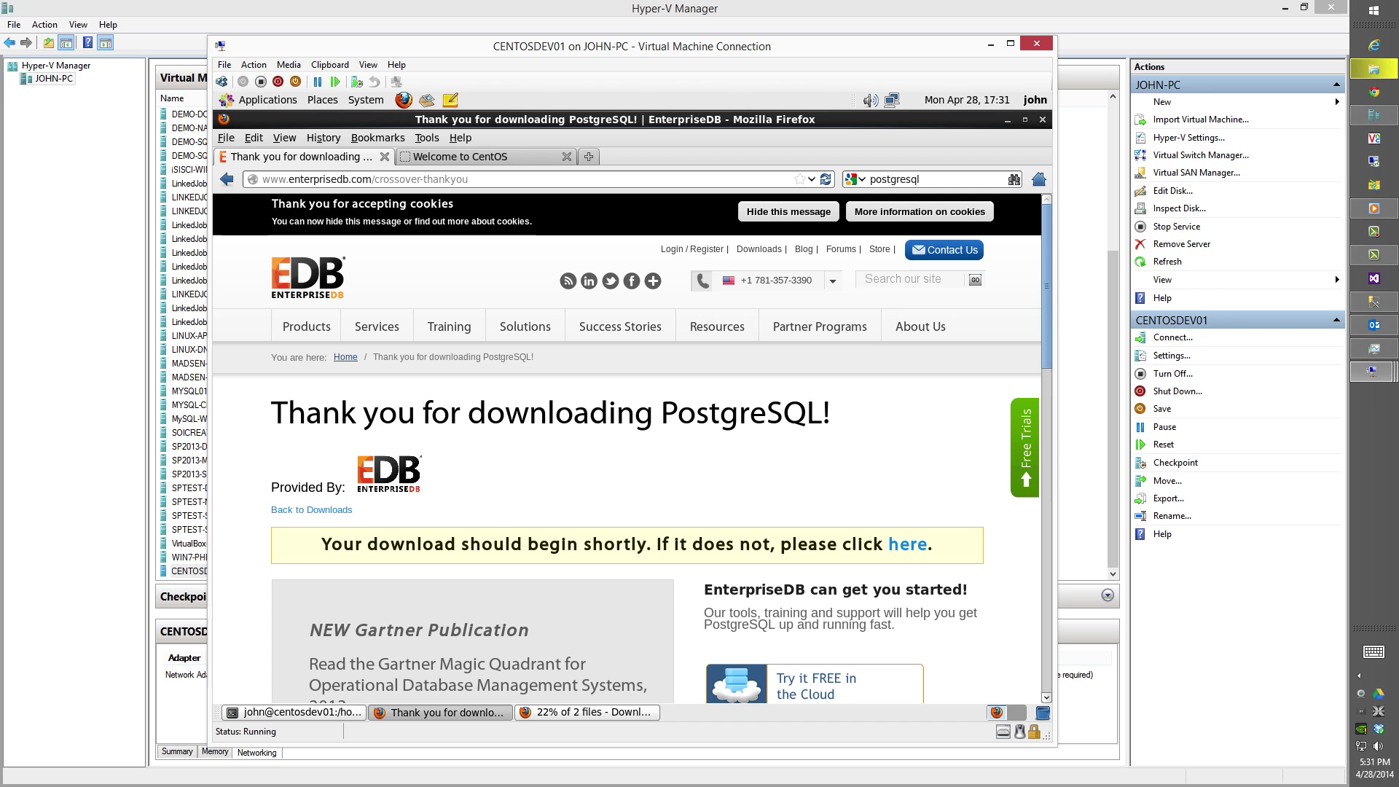
left_click(610, 708)
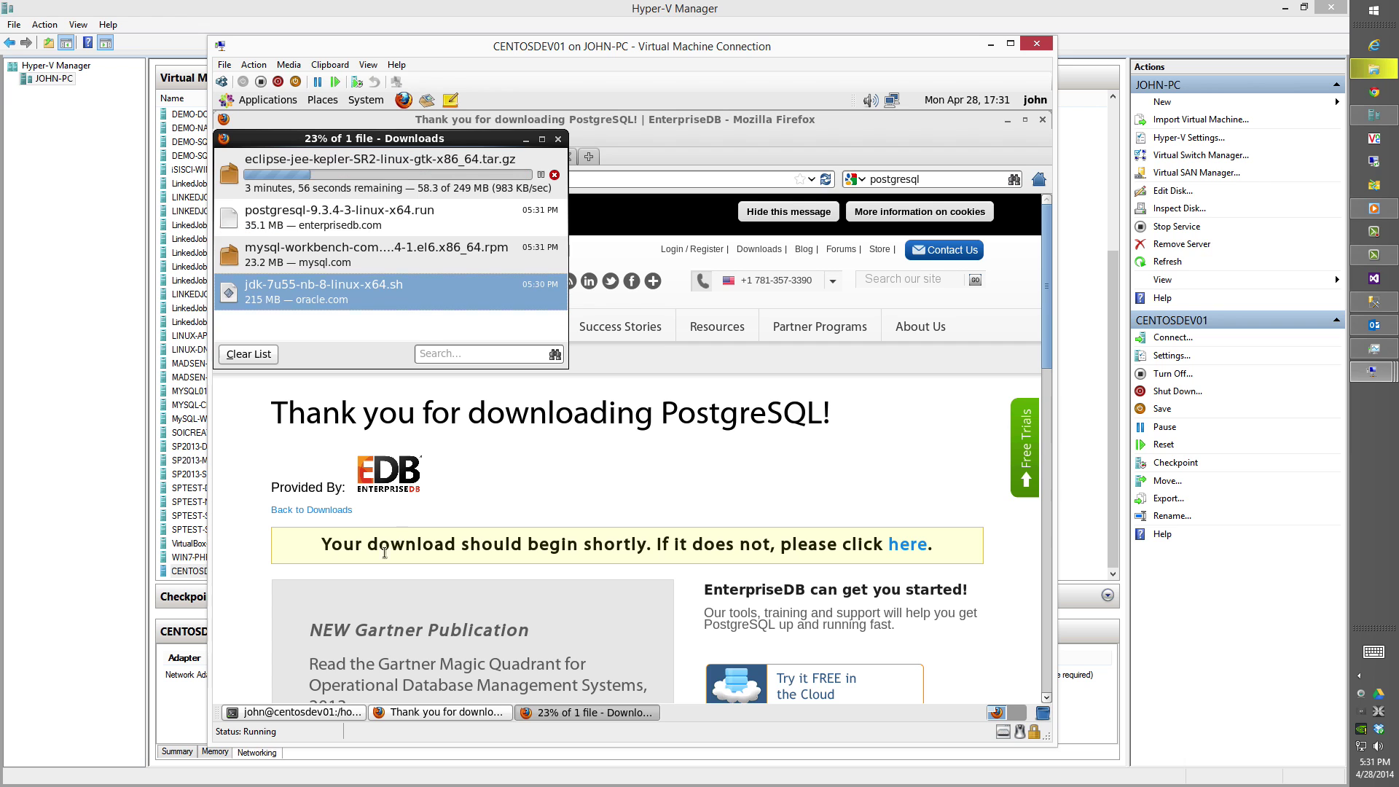
Launch File Browser from Applications > System Tools.
left_click(283, 106)
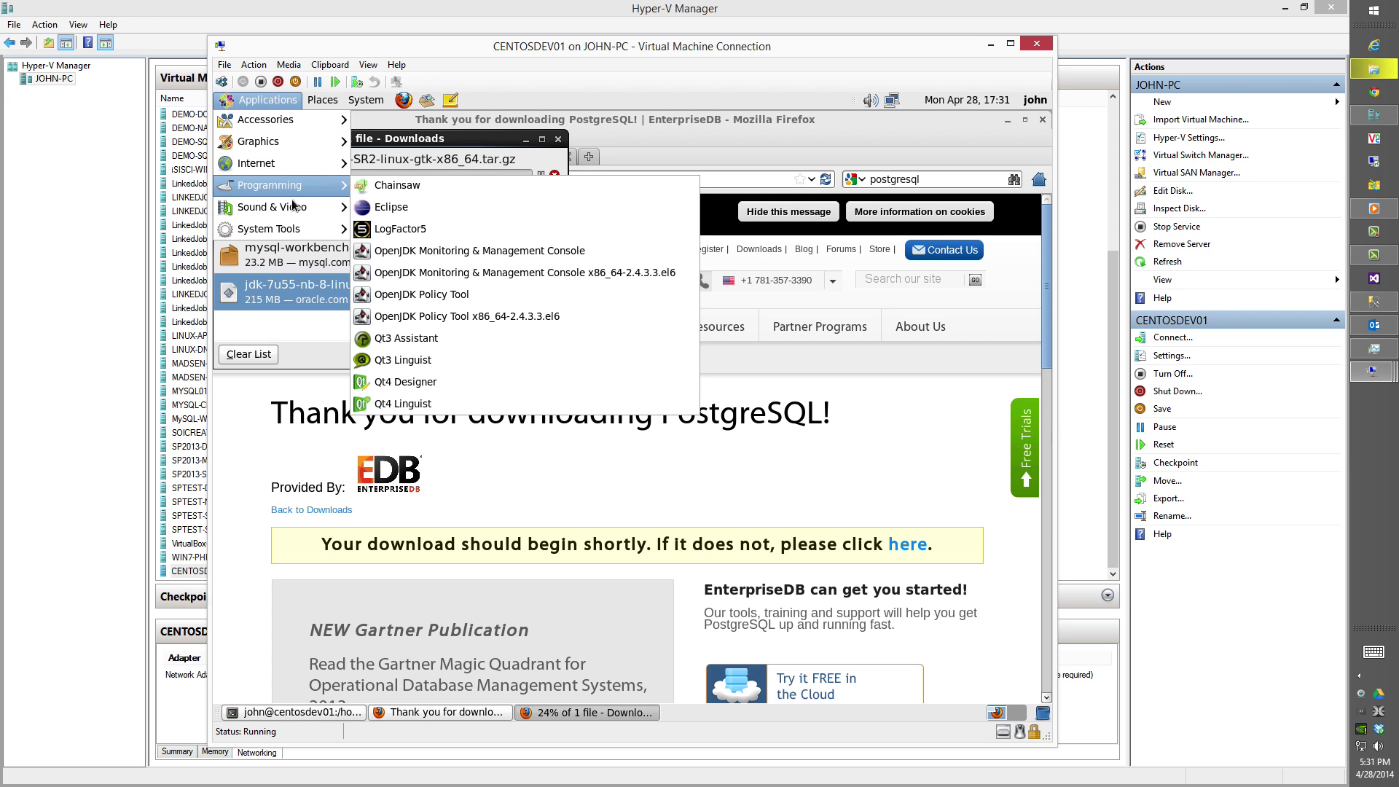
mouse_move(299, 227)
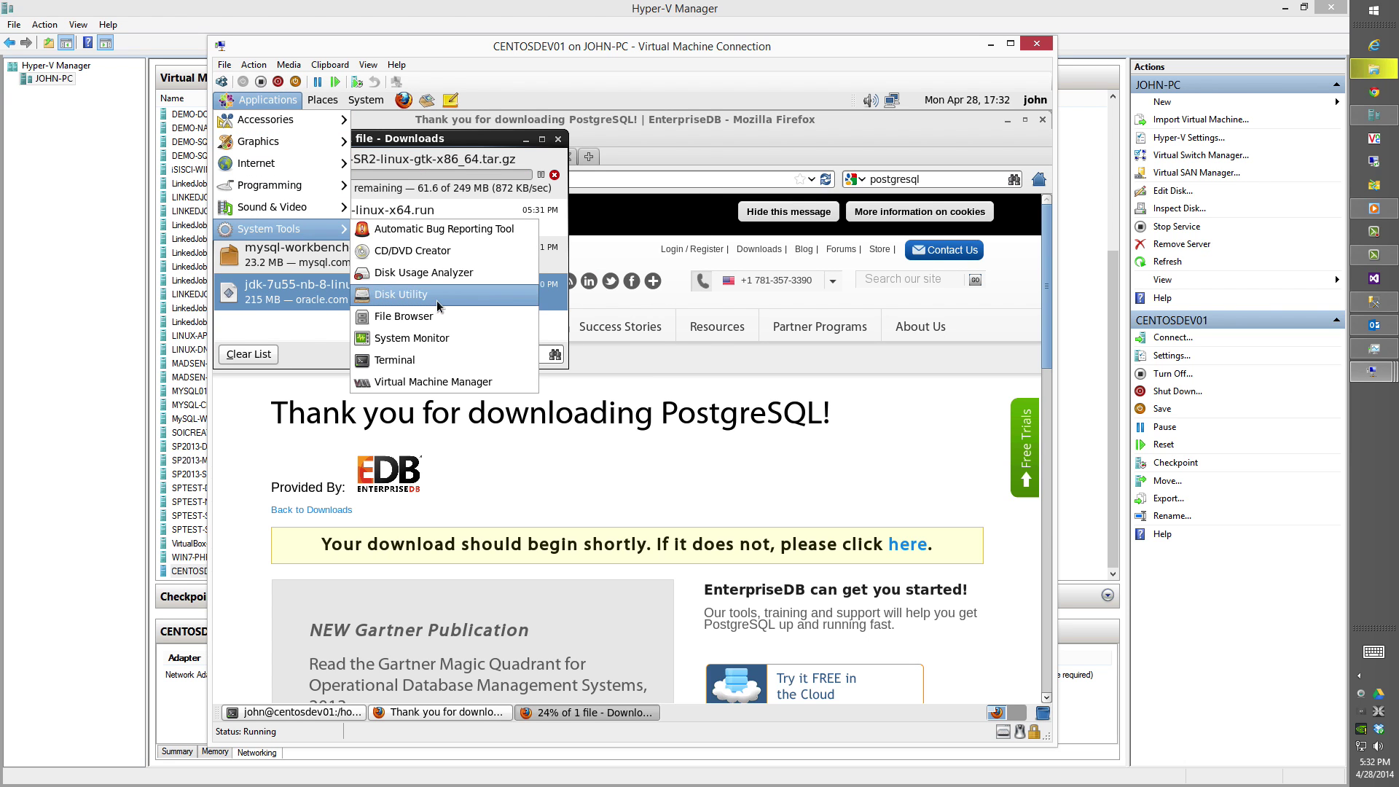
left_click(448, 321)
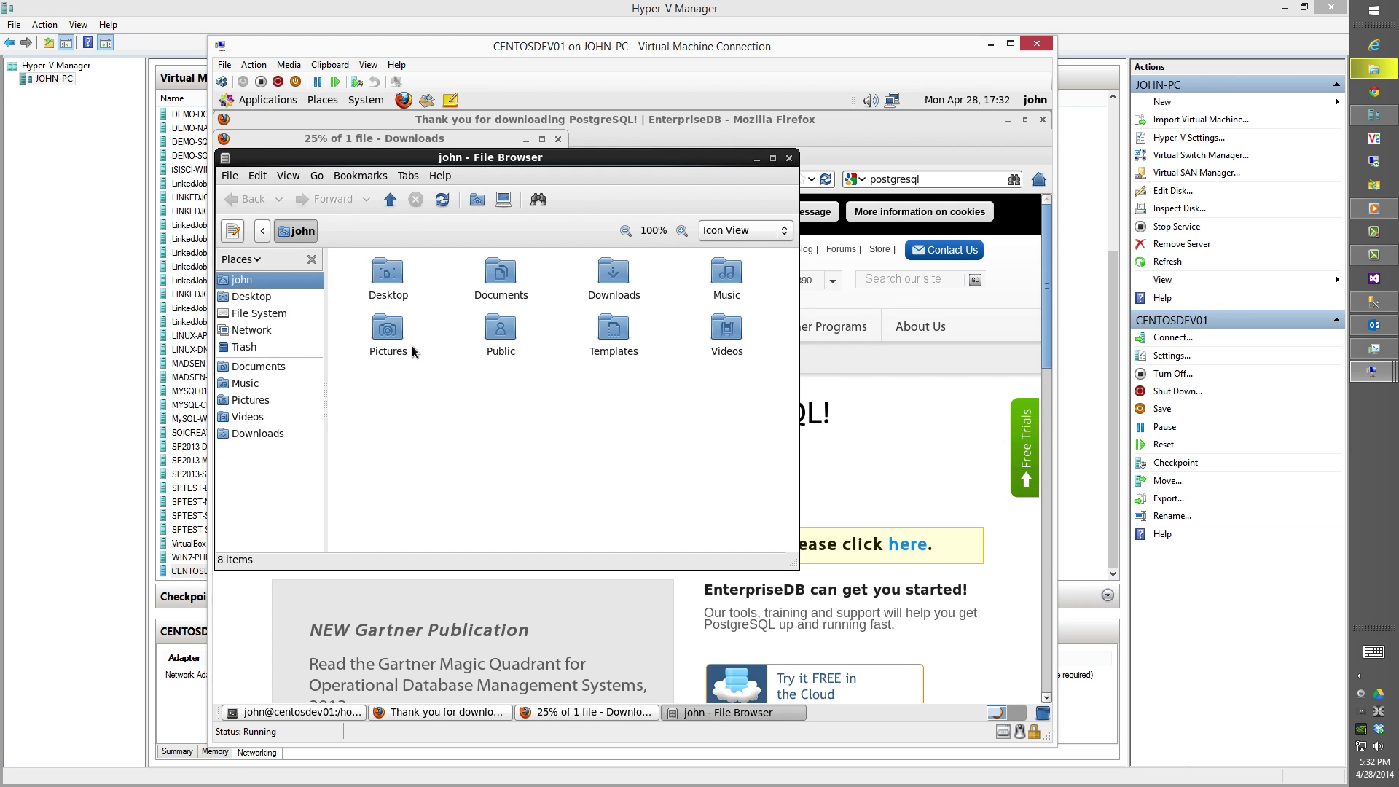
Set new folders to open in List View, then open the Downloads folder.
left_click(258, 175)
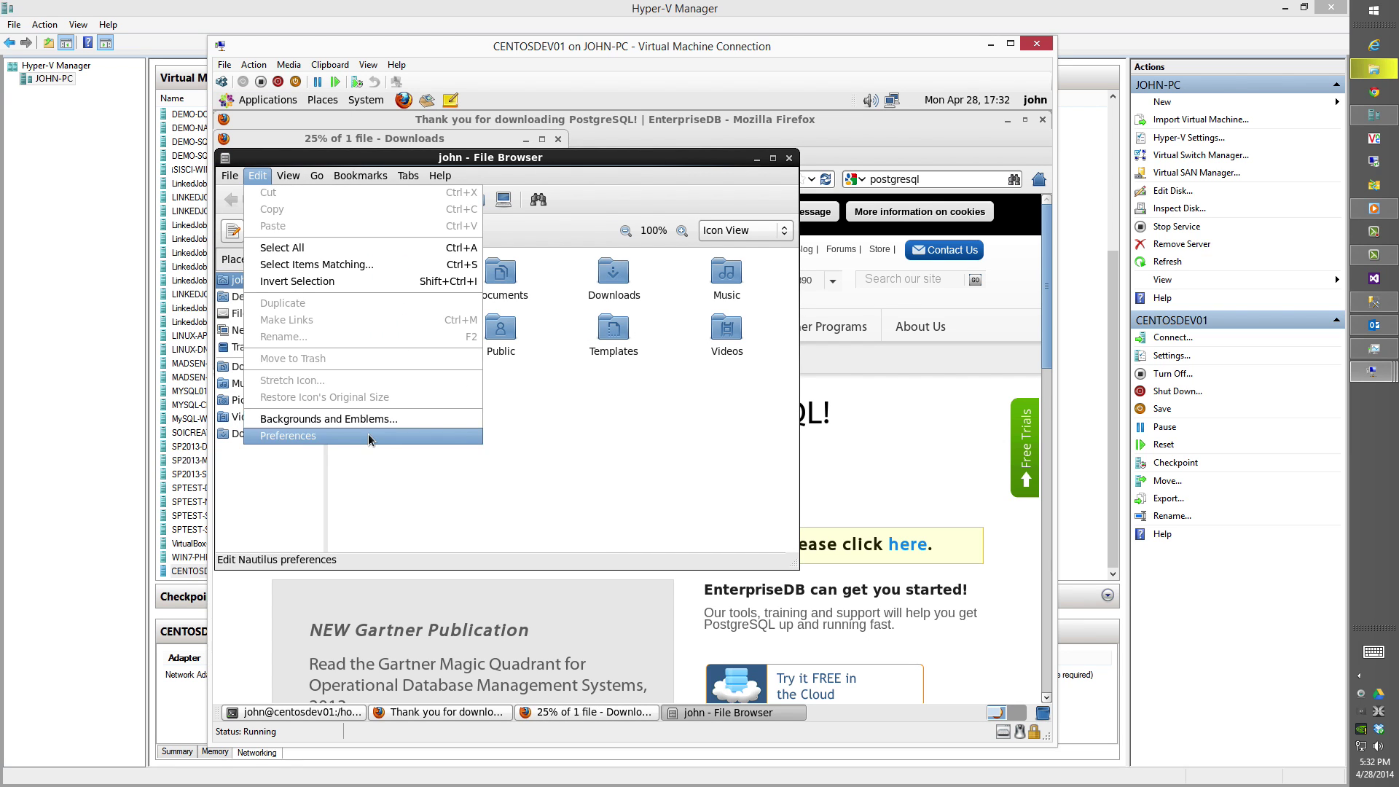
left_click(371, 437)
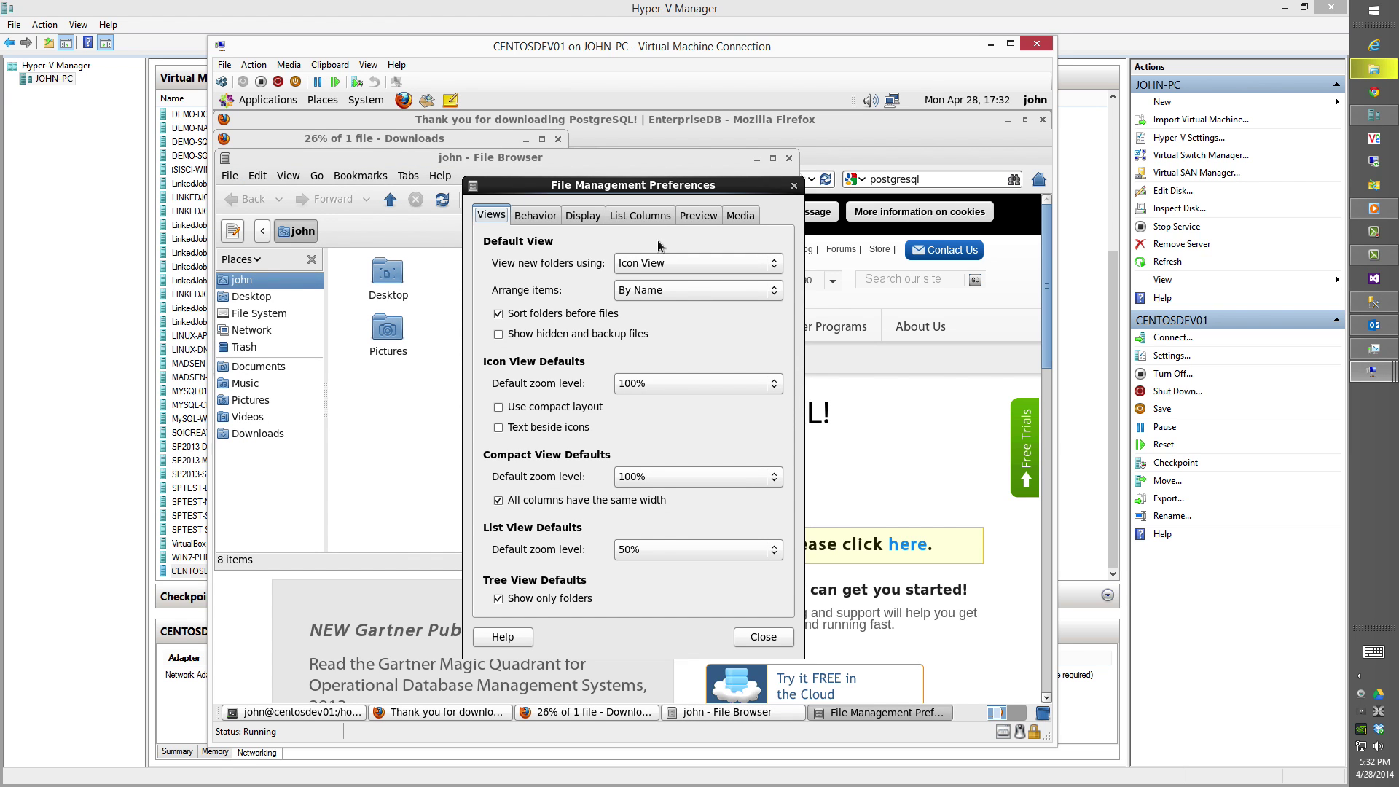
left_click(661, 270)
left_click(660, 280)
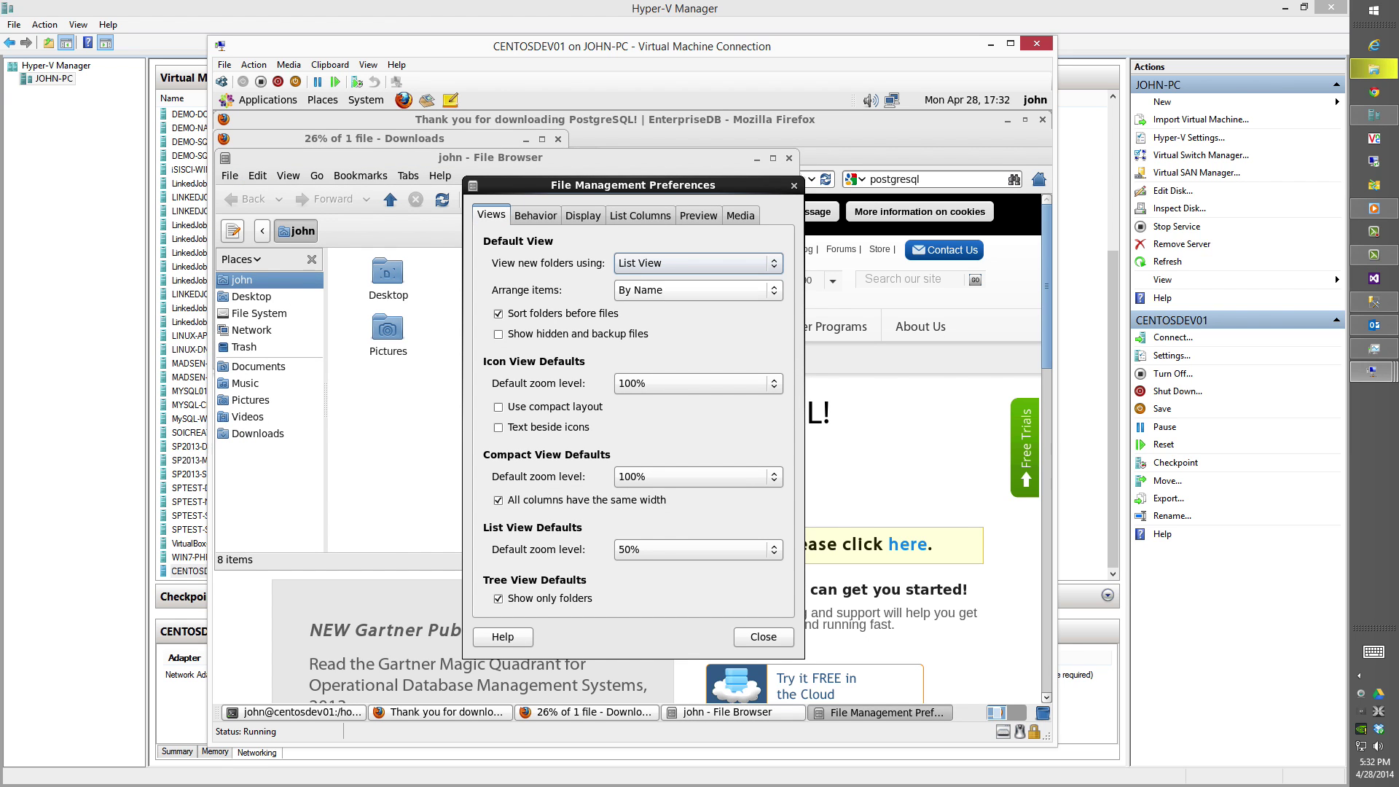
left_click(763, 637)
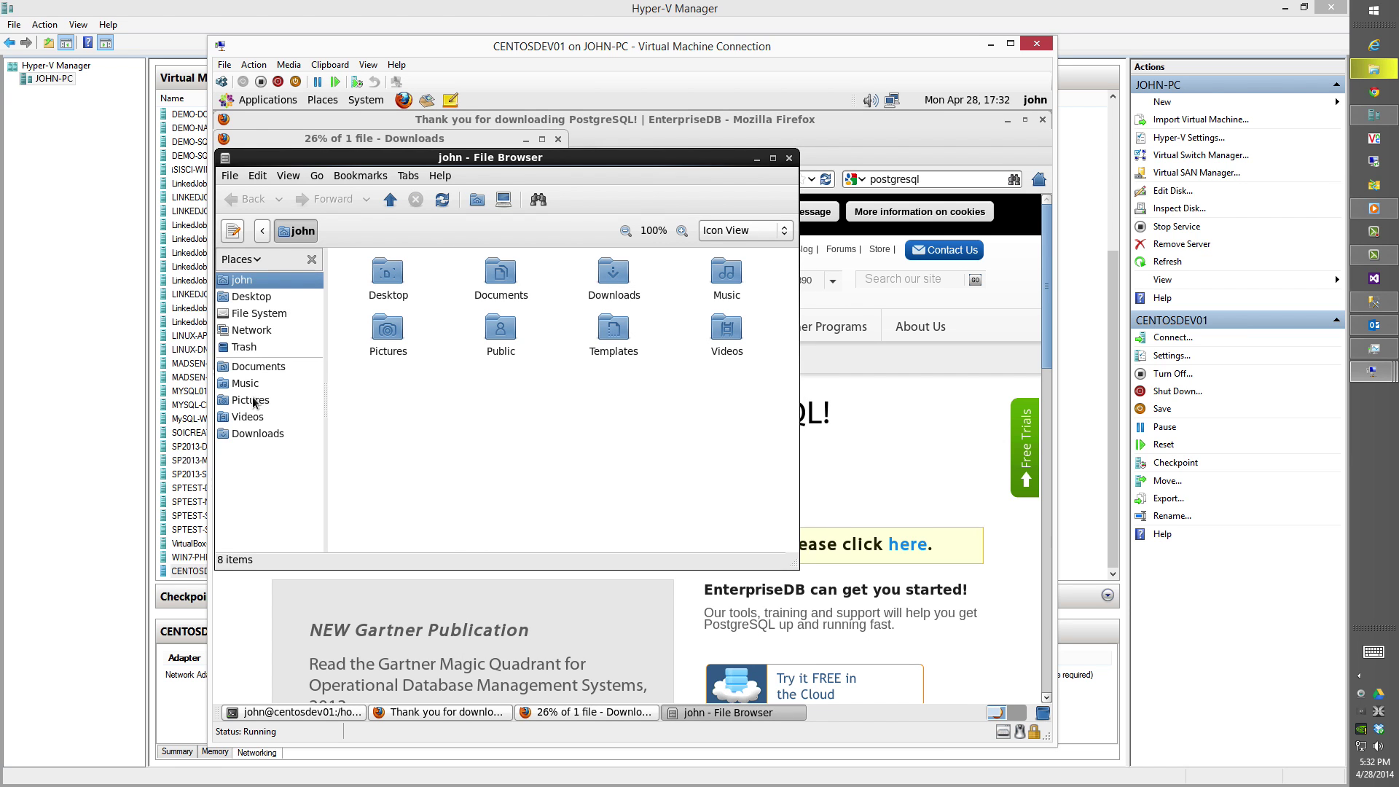
left_click(249, 434)
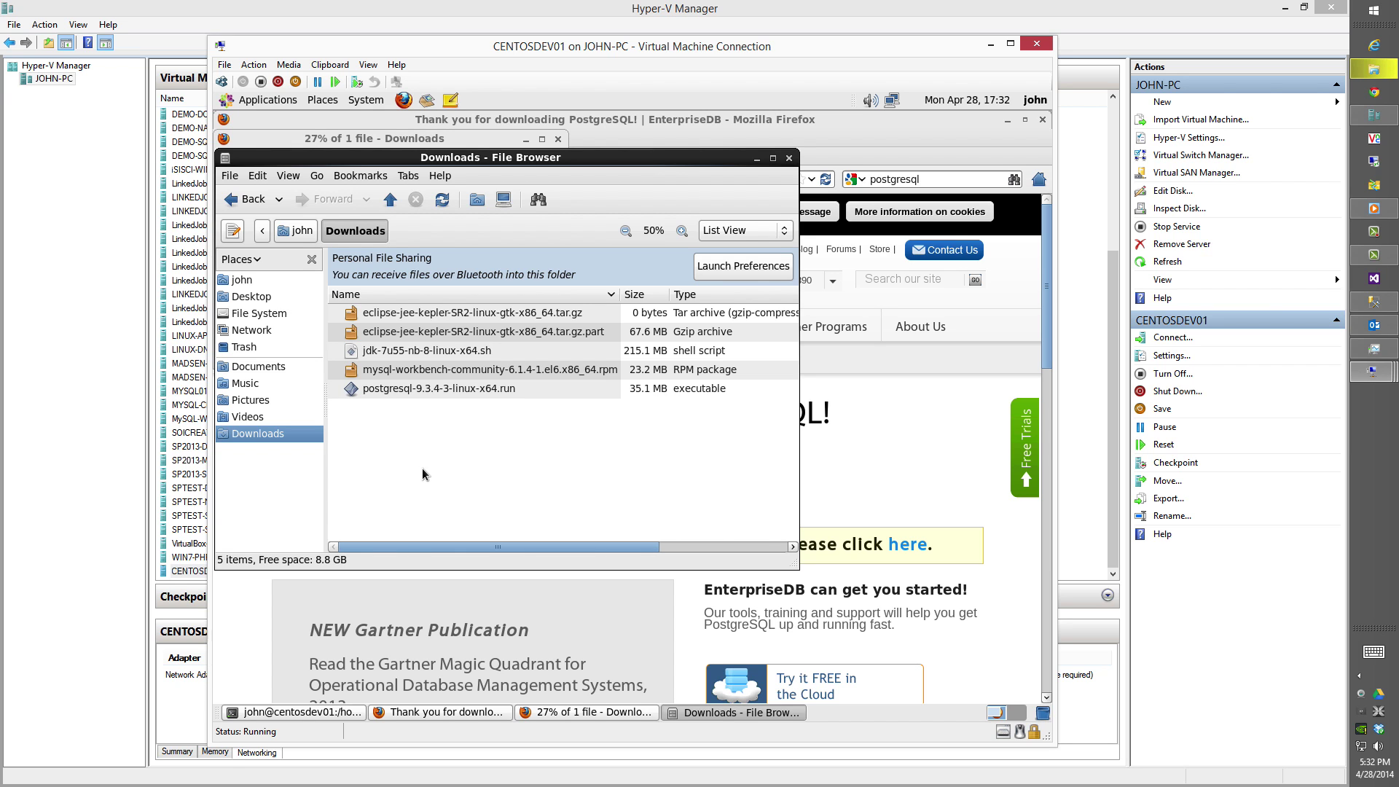
Open a terminal in Downloads and run chmod 755 on jdk-7u55-nb-8-linux-x64.sh.
right_click(471, 467)
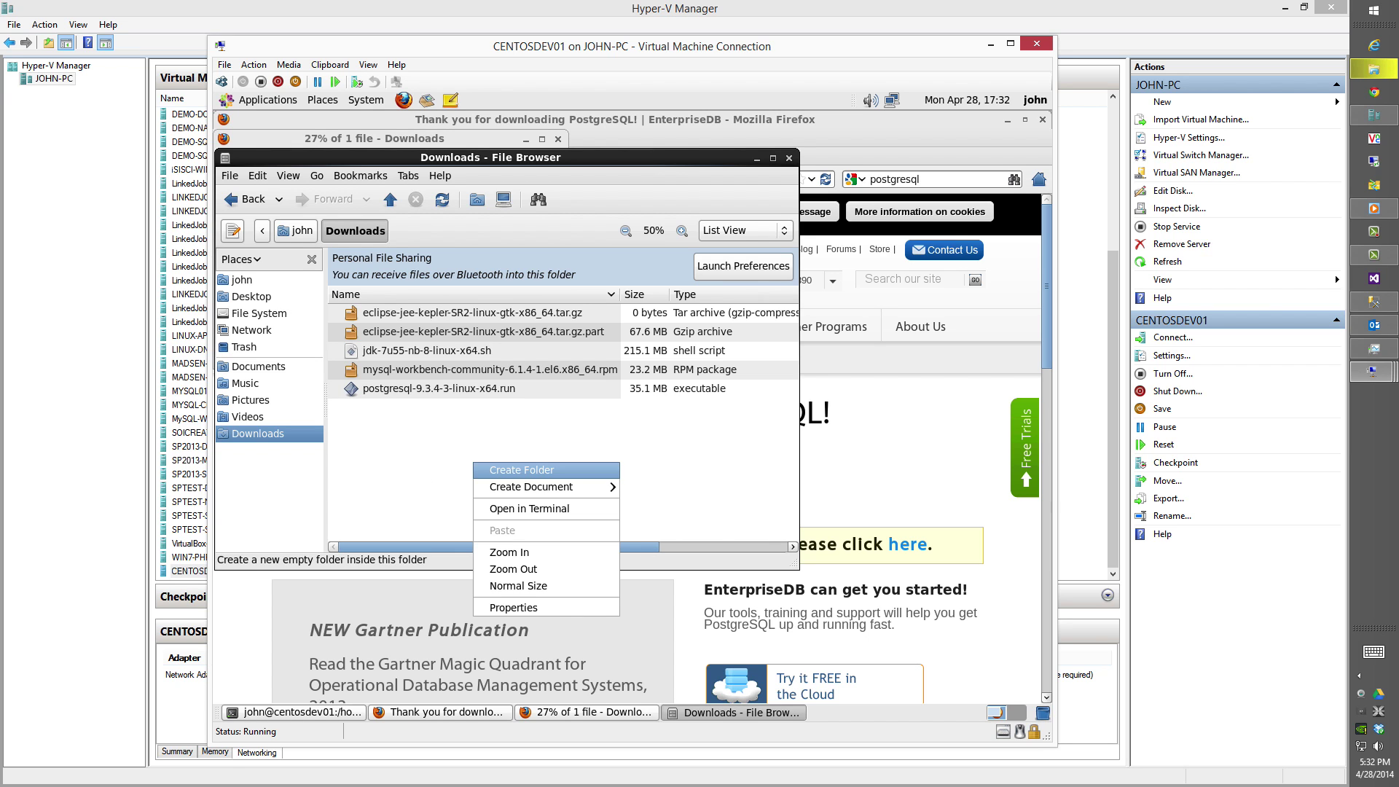
left_click(502, 510)
left_click_drag(453, 182, 734, 368)
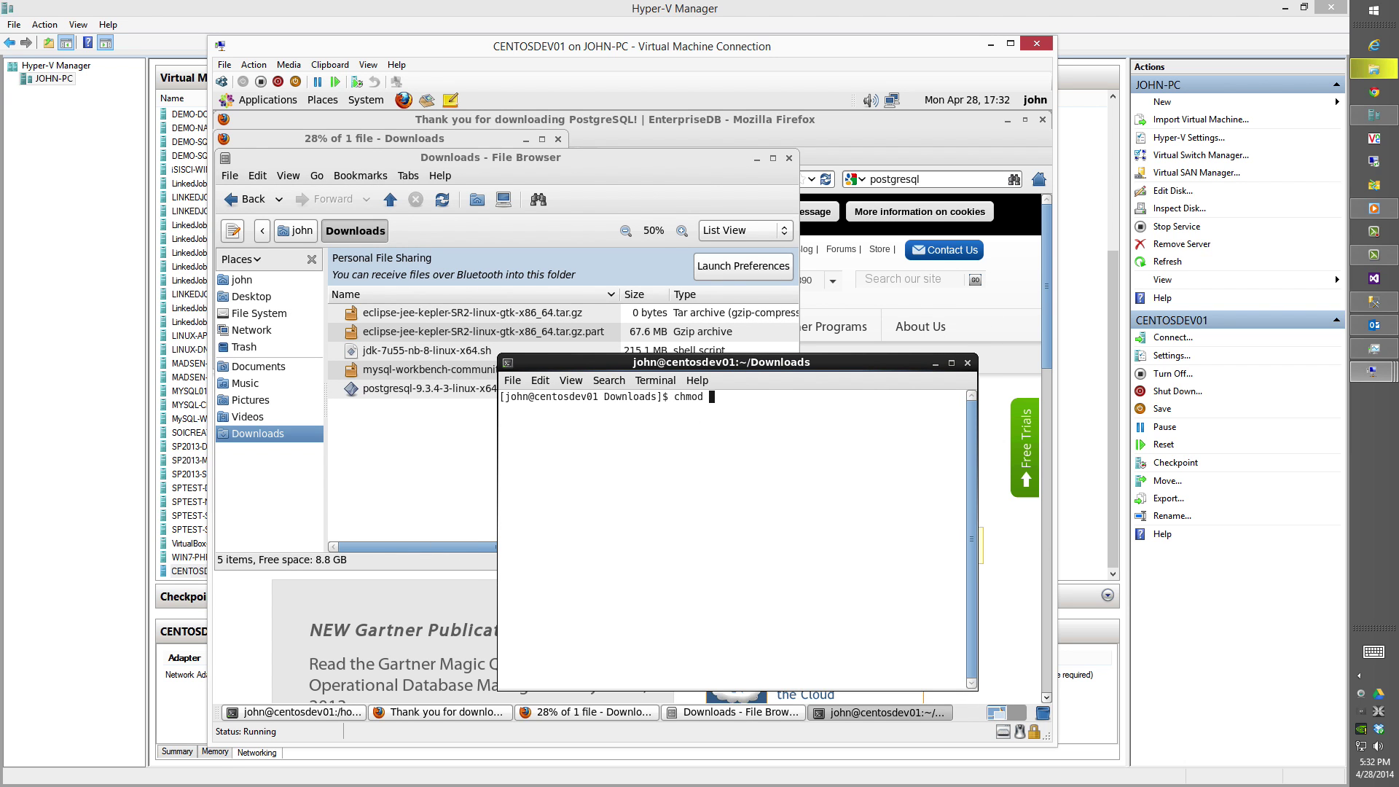
type("chmod 755 j")
key("Tab")
key("Return")
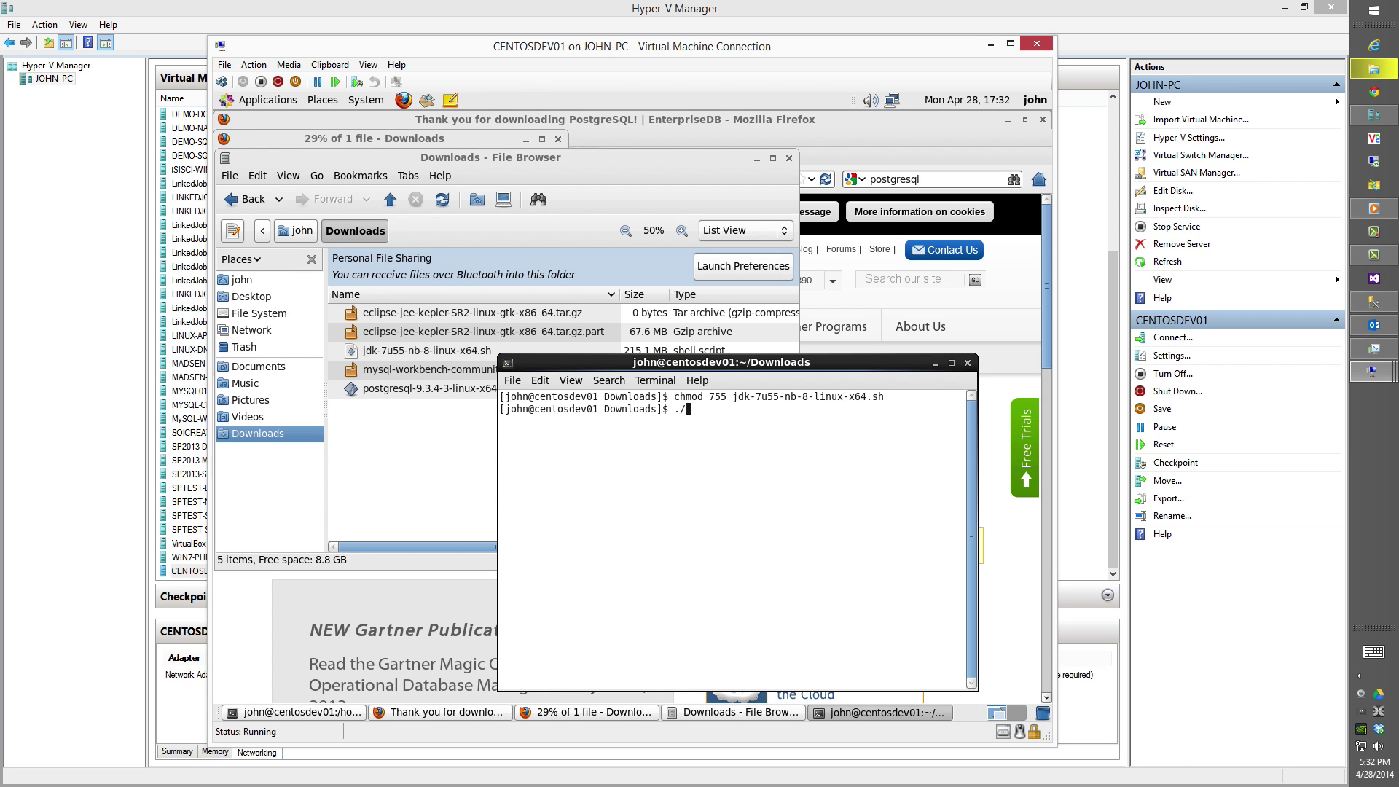
Run ./jdk-7u55-nb-8-linux-x64.sh to start the JDK and NetBeans installer.
type("./j")
key("Tab")
key("Return")
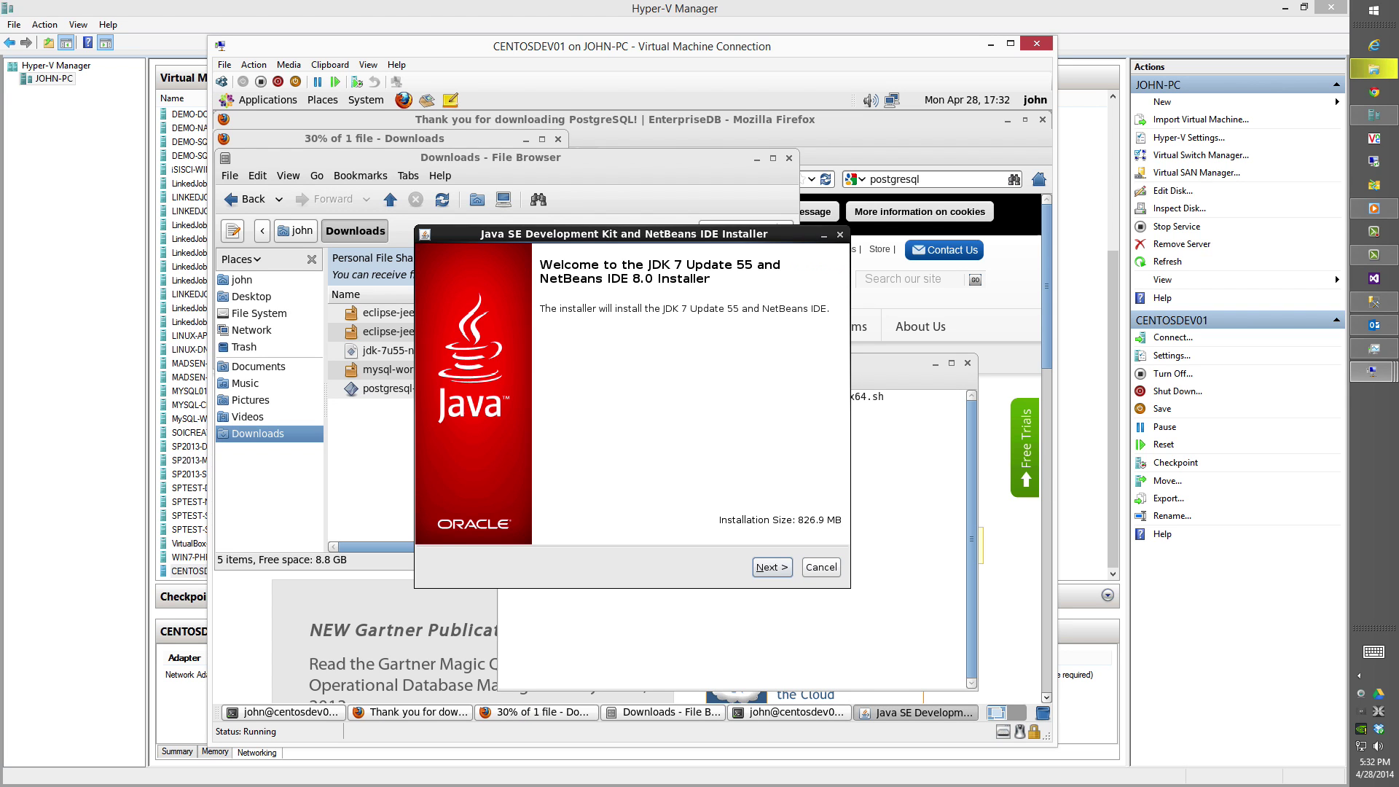
Accept the JUnit licence, keep the default installation folders, and start installing.
key("Return")
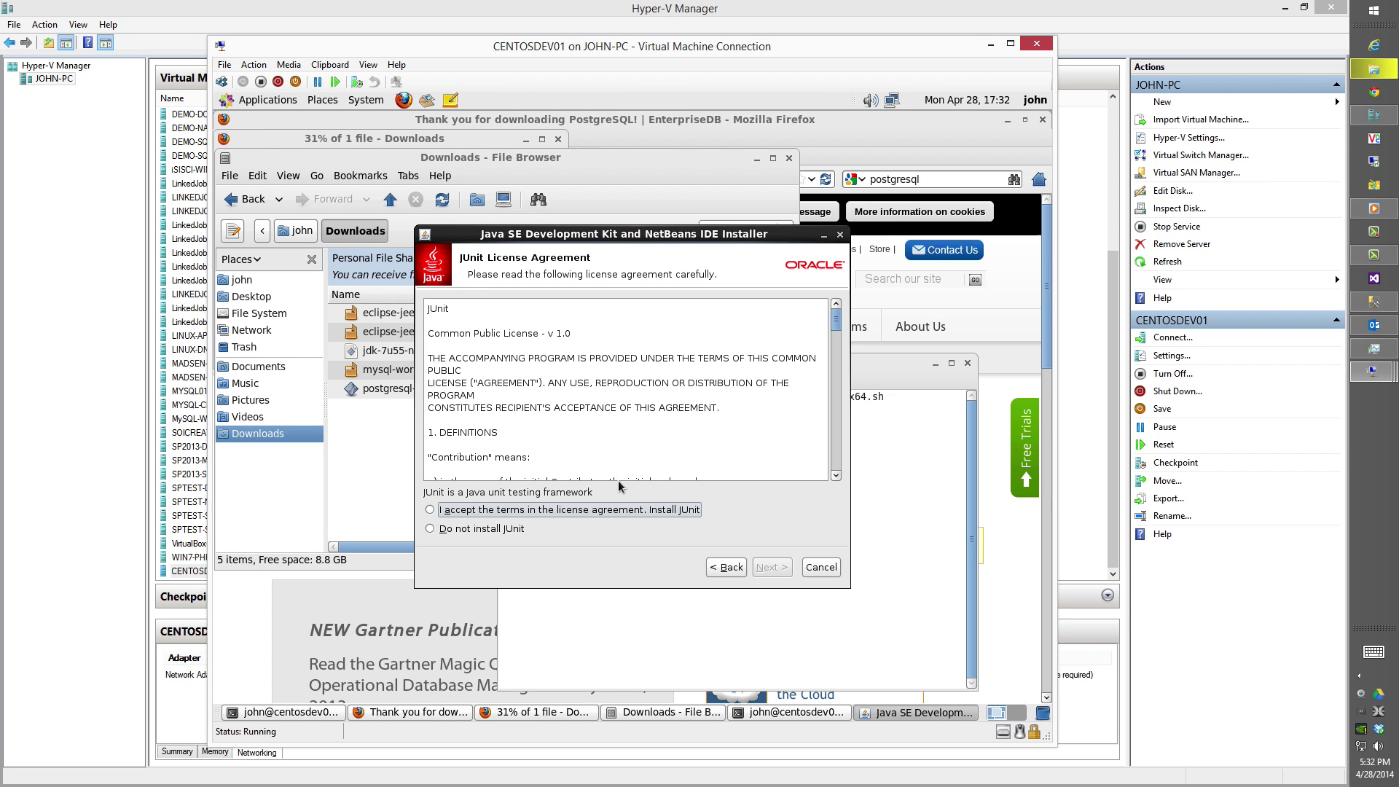
key("space")
left_click(767, 568)
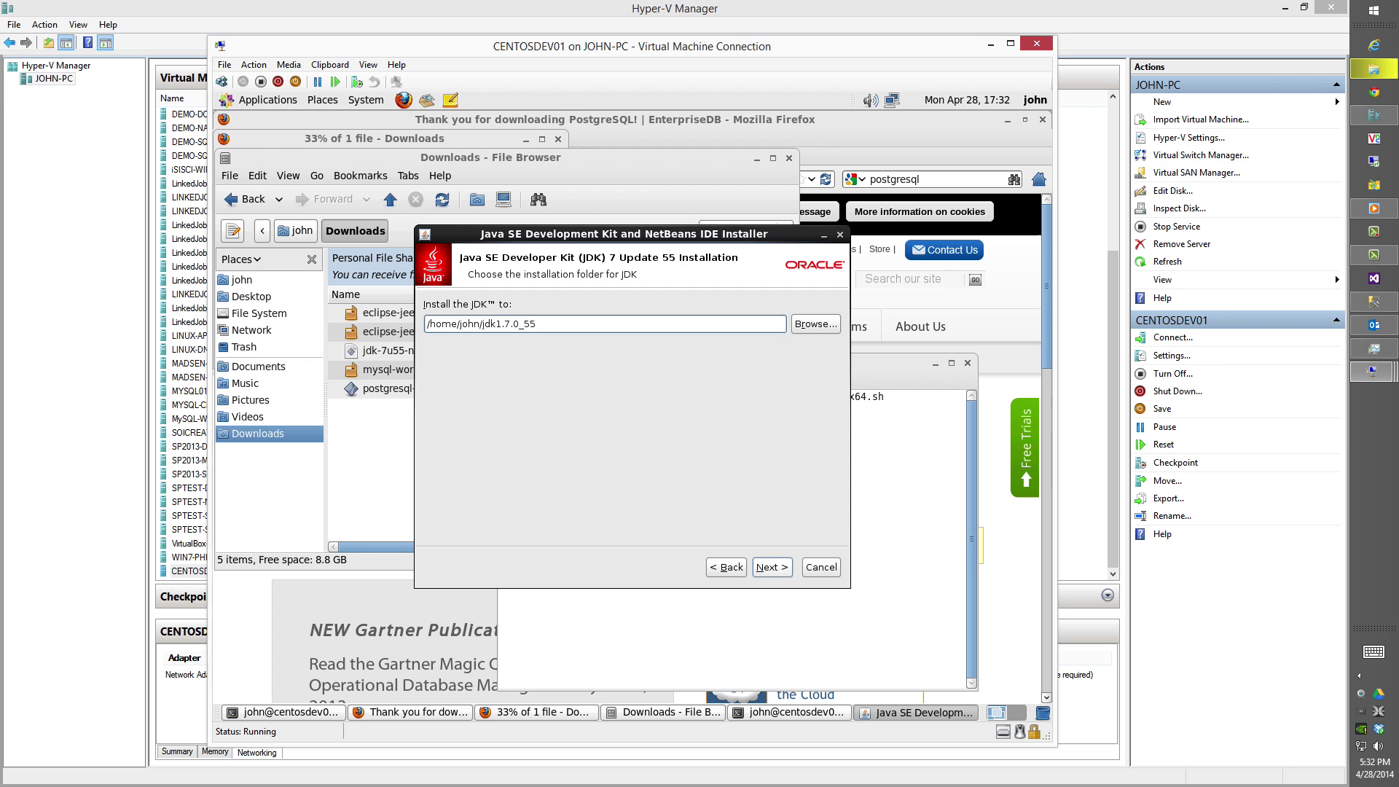
key("Return")
left_click(760, 574)
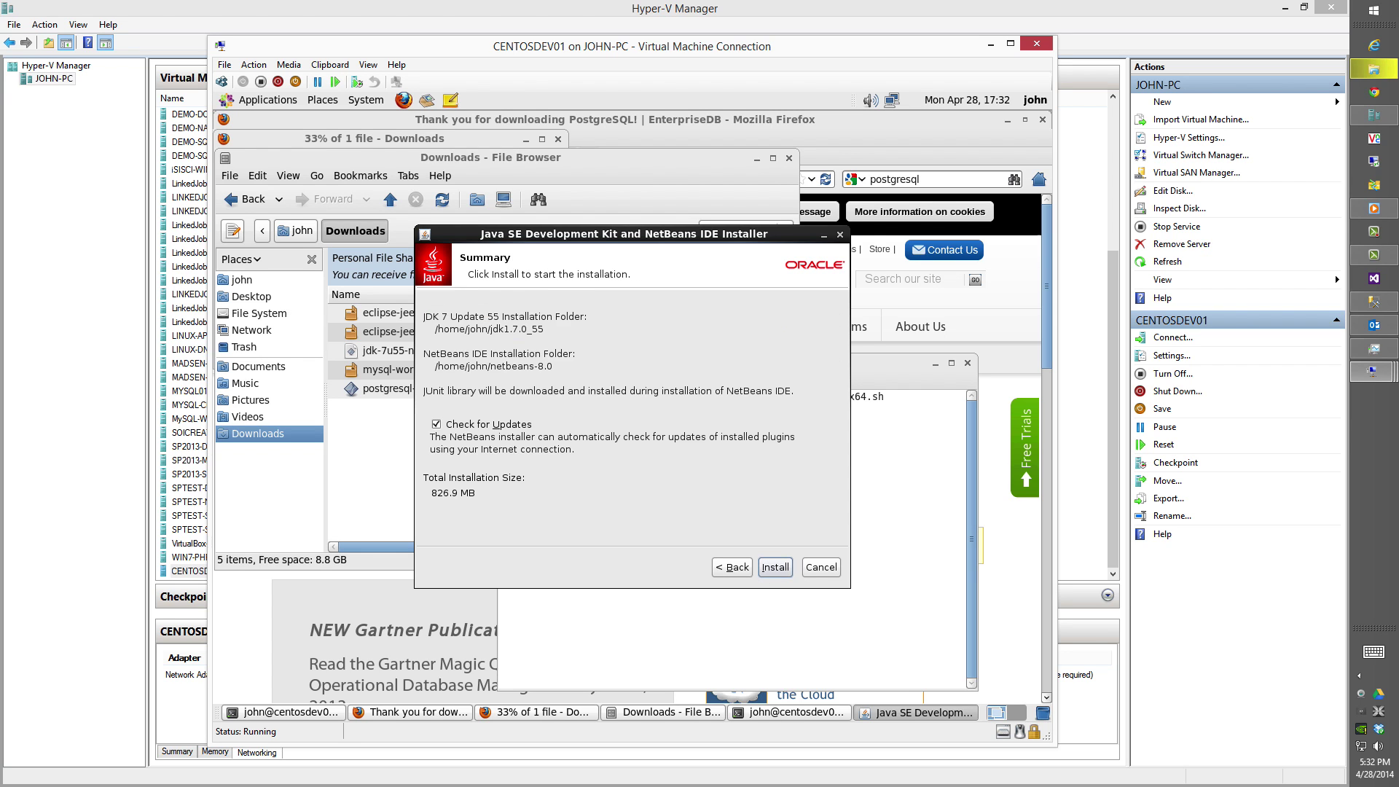
left_click(760, 574)
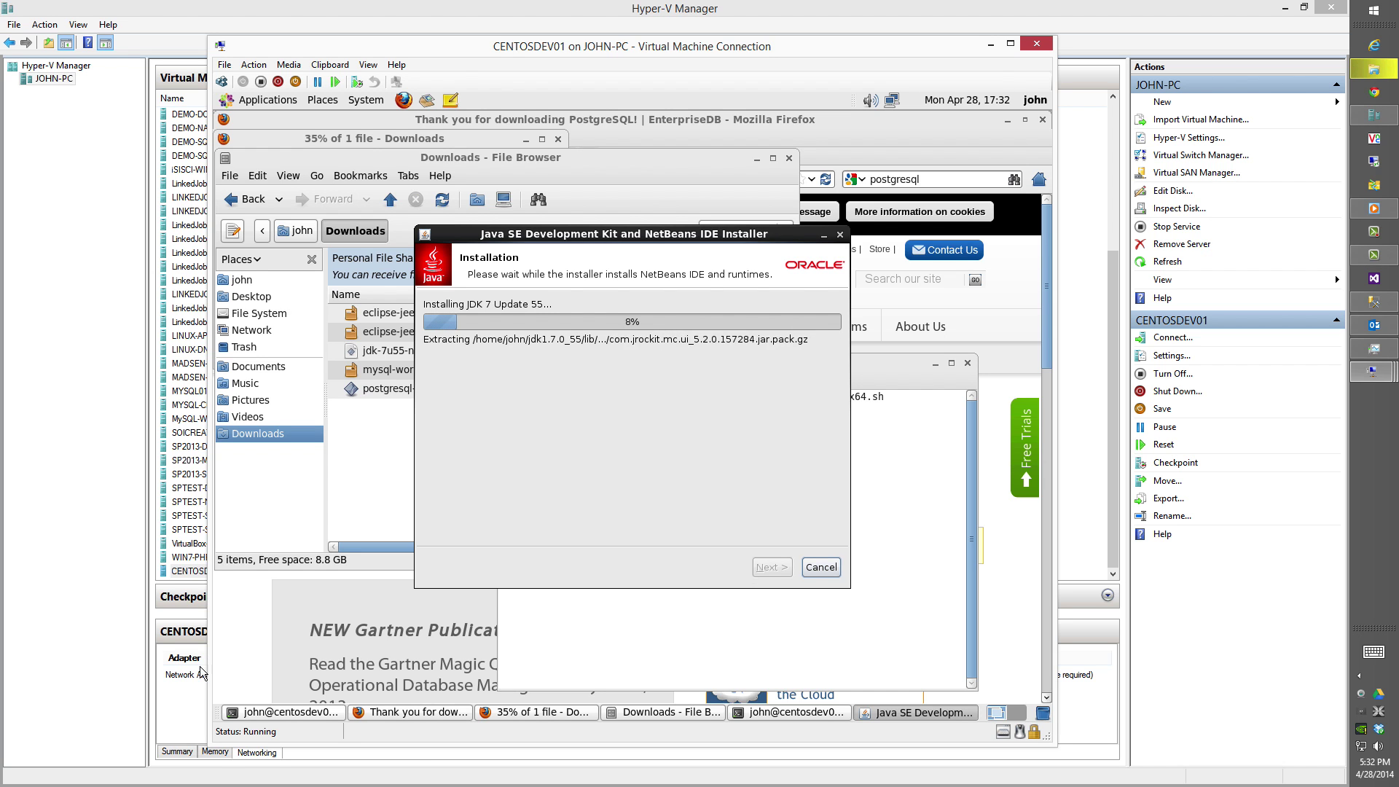
Once installation completes, opt out of anonymous usage data and finish the installer.
left_click(284, 712)
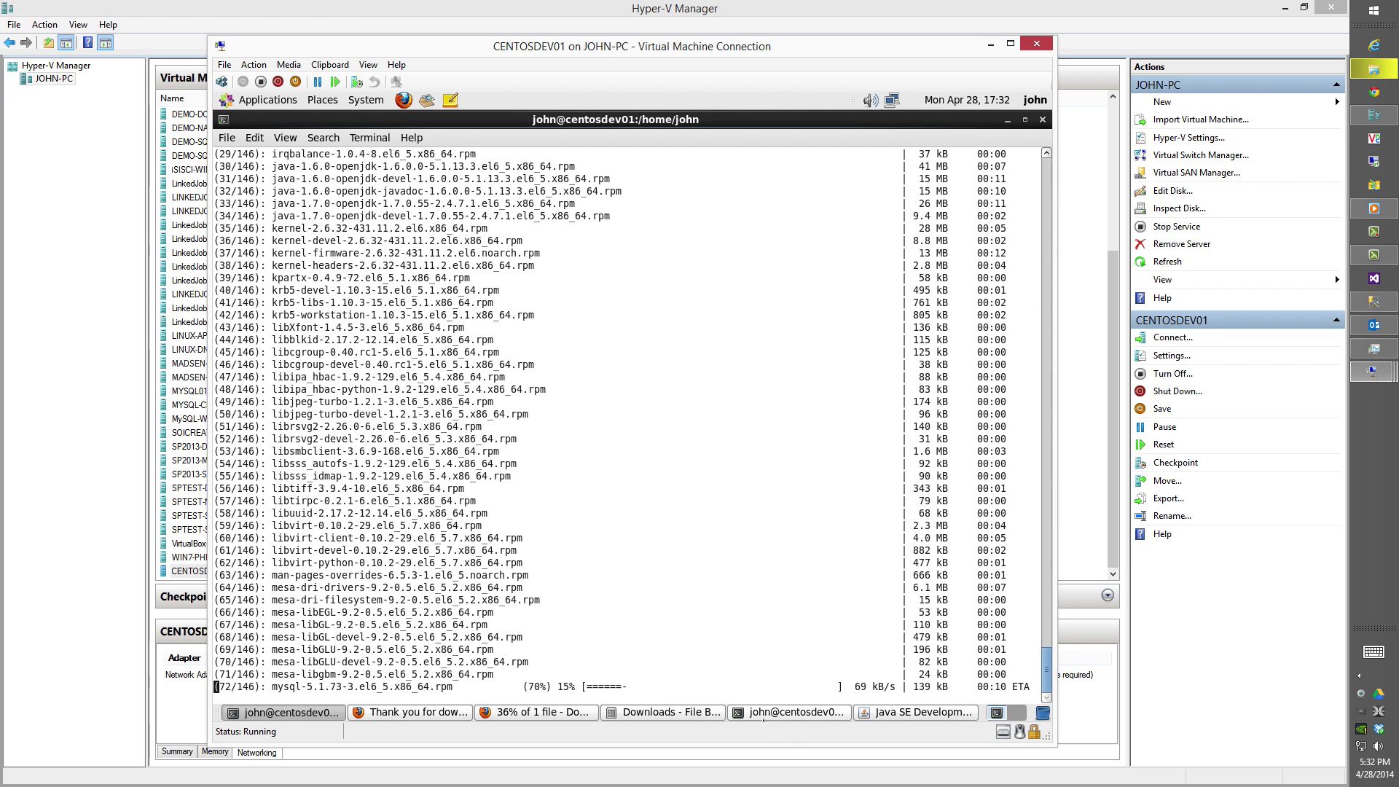
left_click(790, 712)
left_click(882, 714)
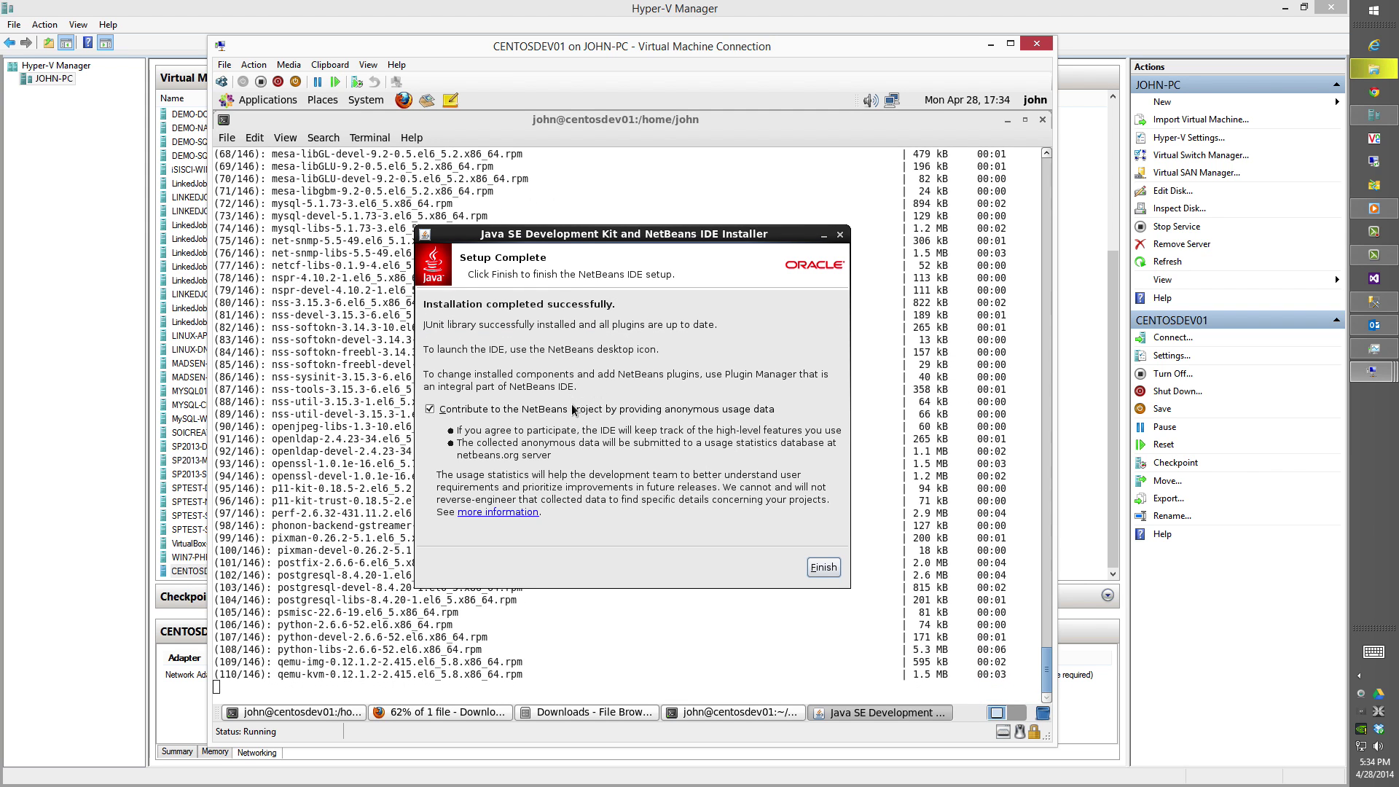
left_click(572, 409)
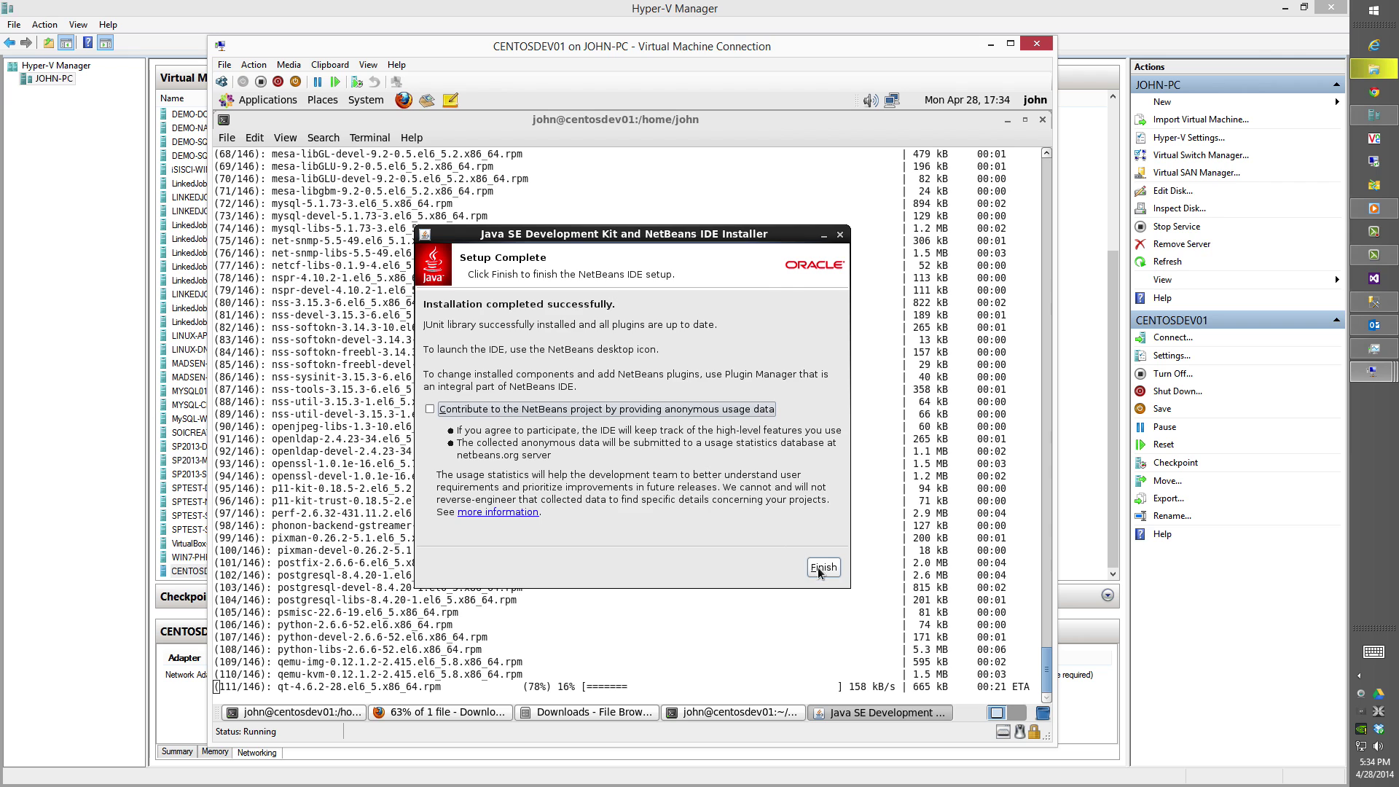
left_click(822, 567)
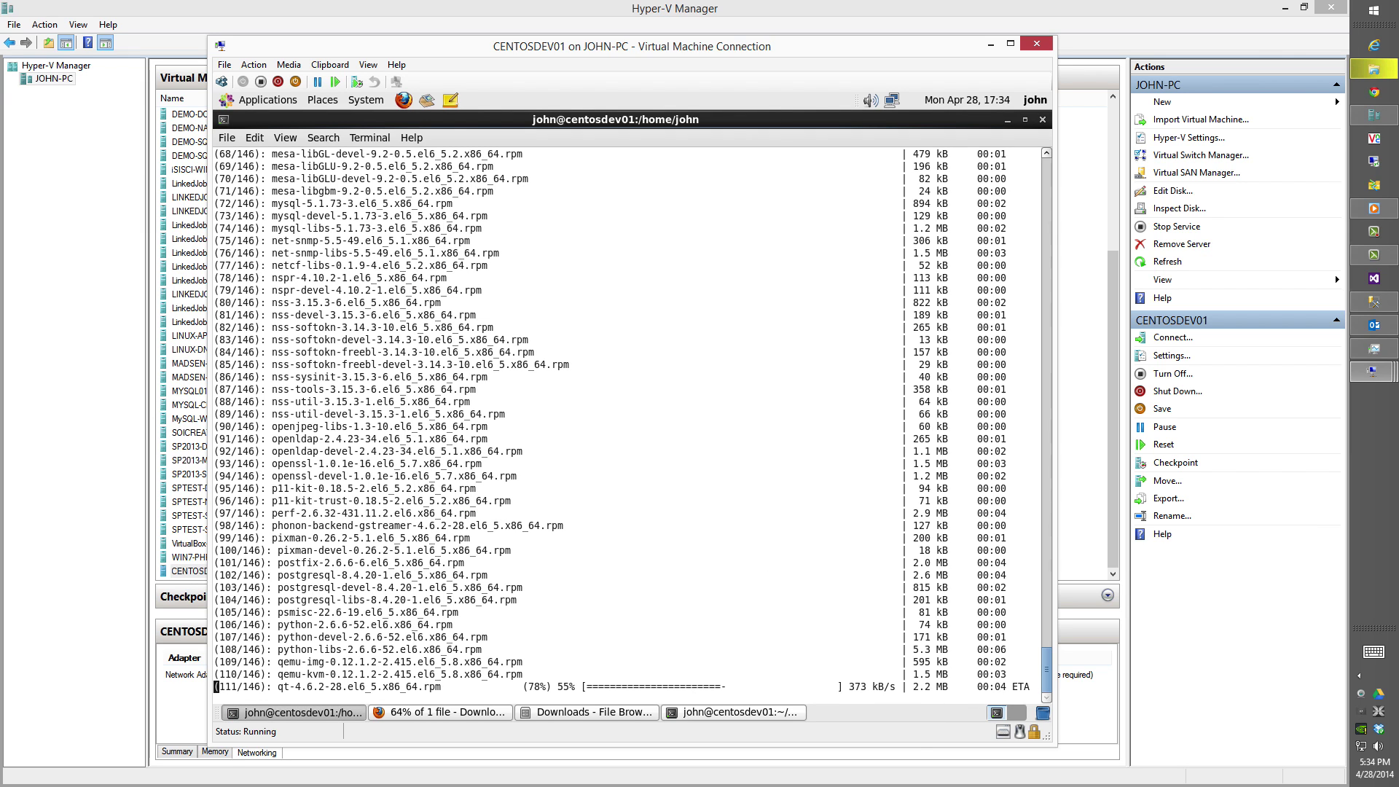
As root, list Downloads with ll and chmod 755 postgresql-9.3.4-3-linux-x64.run.
left_click(695, 717)
type("l")
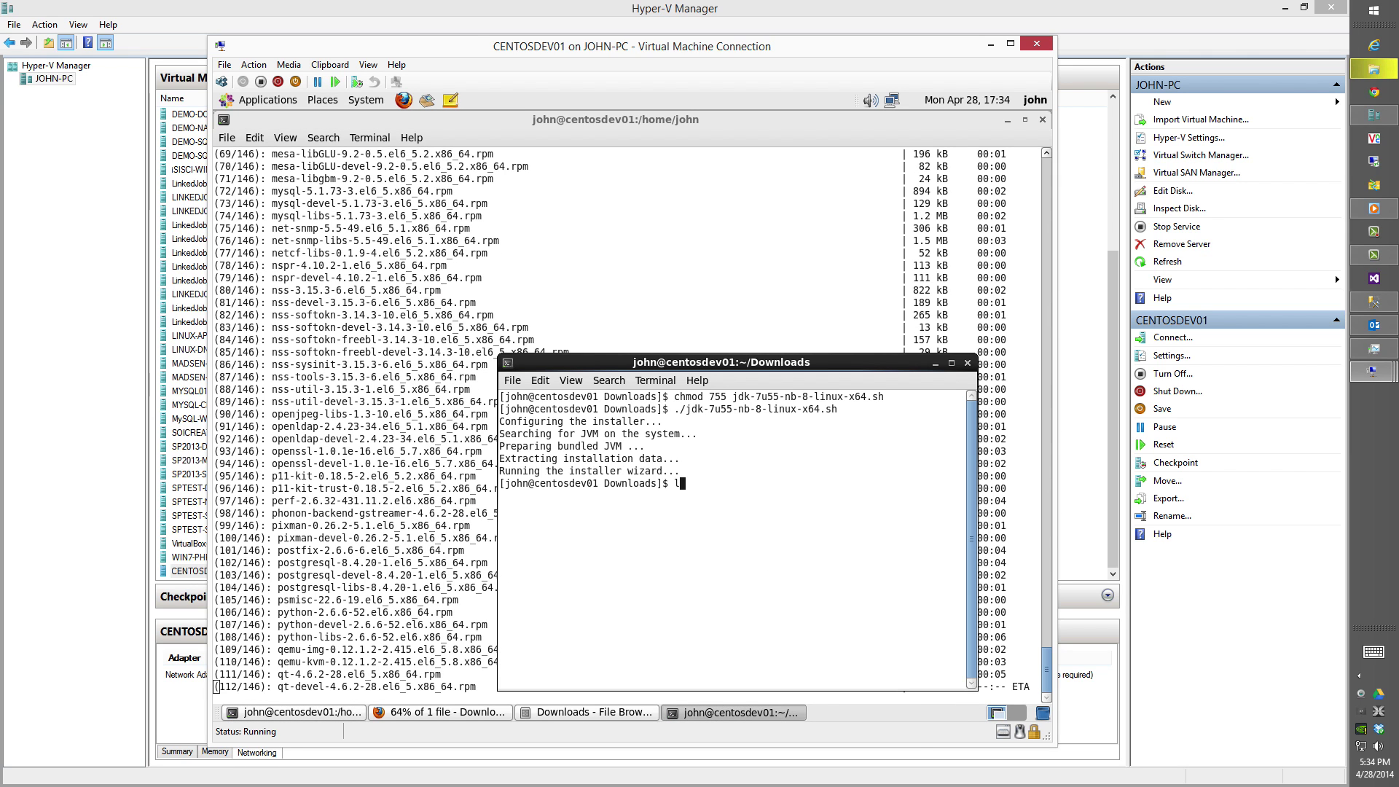
type("l")
key("Return")
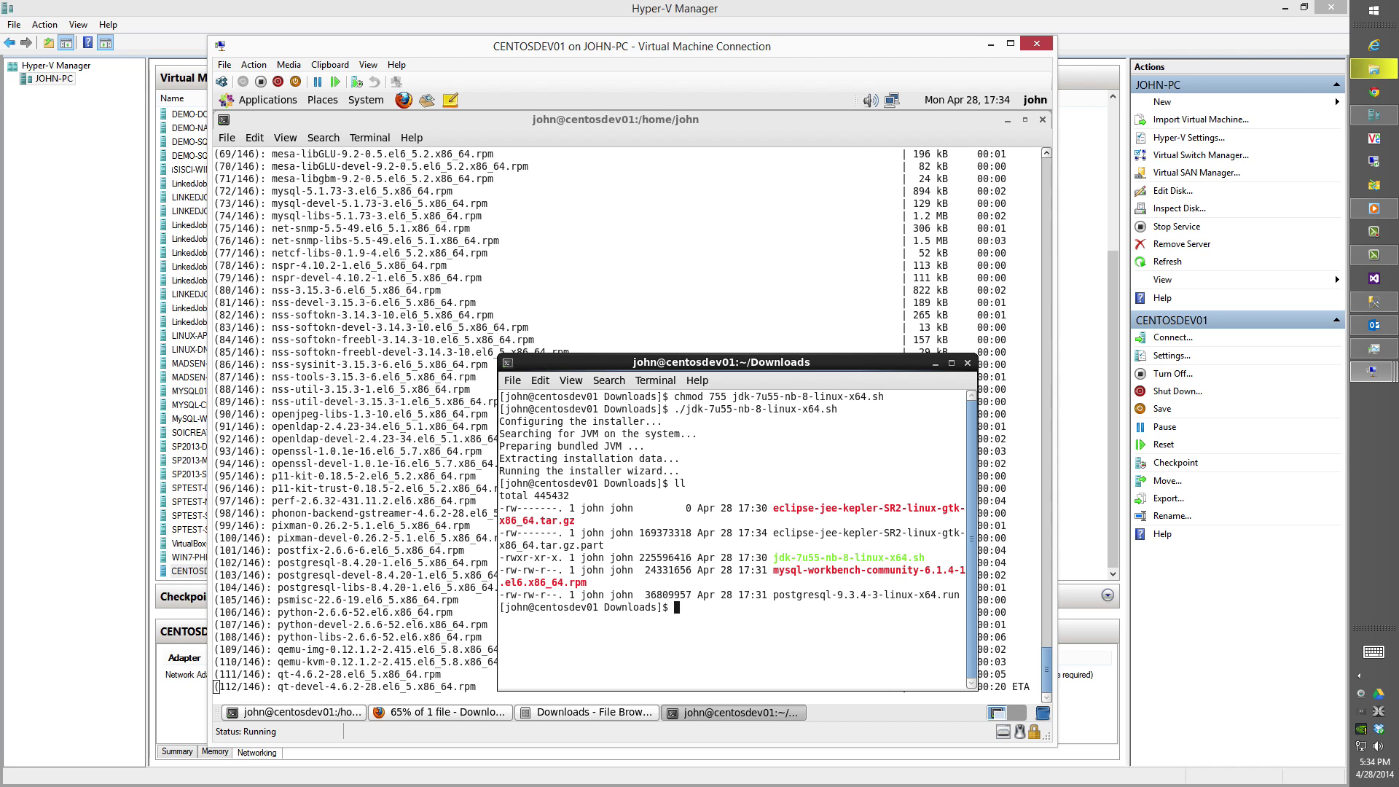
type("c")
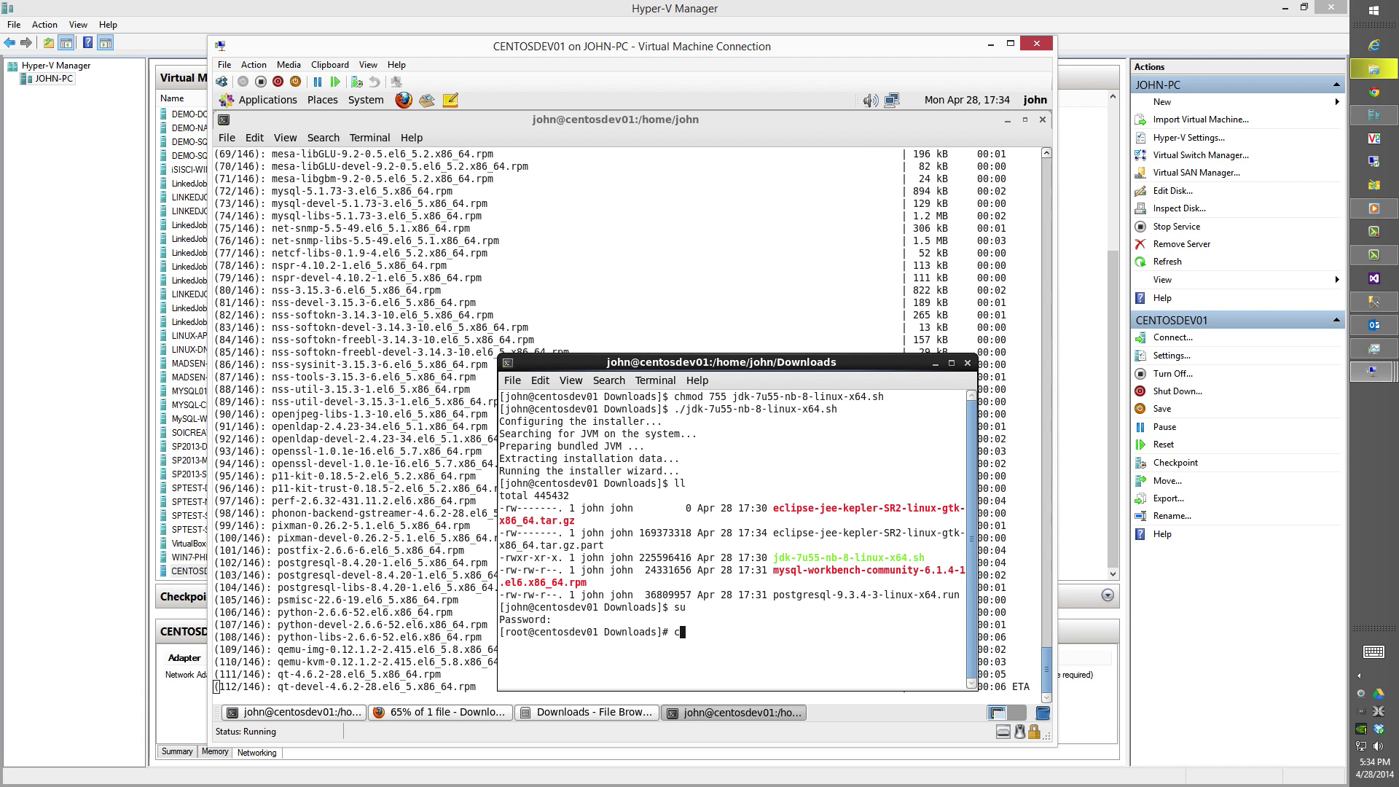
type("hmod 755 p")
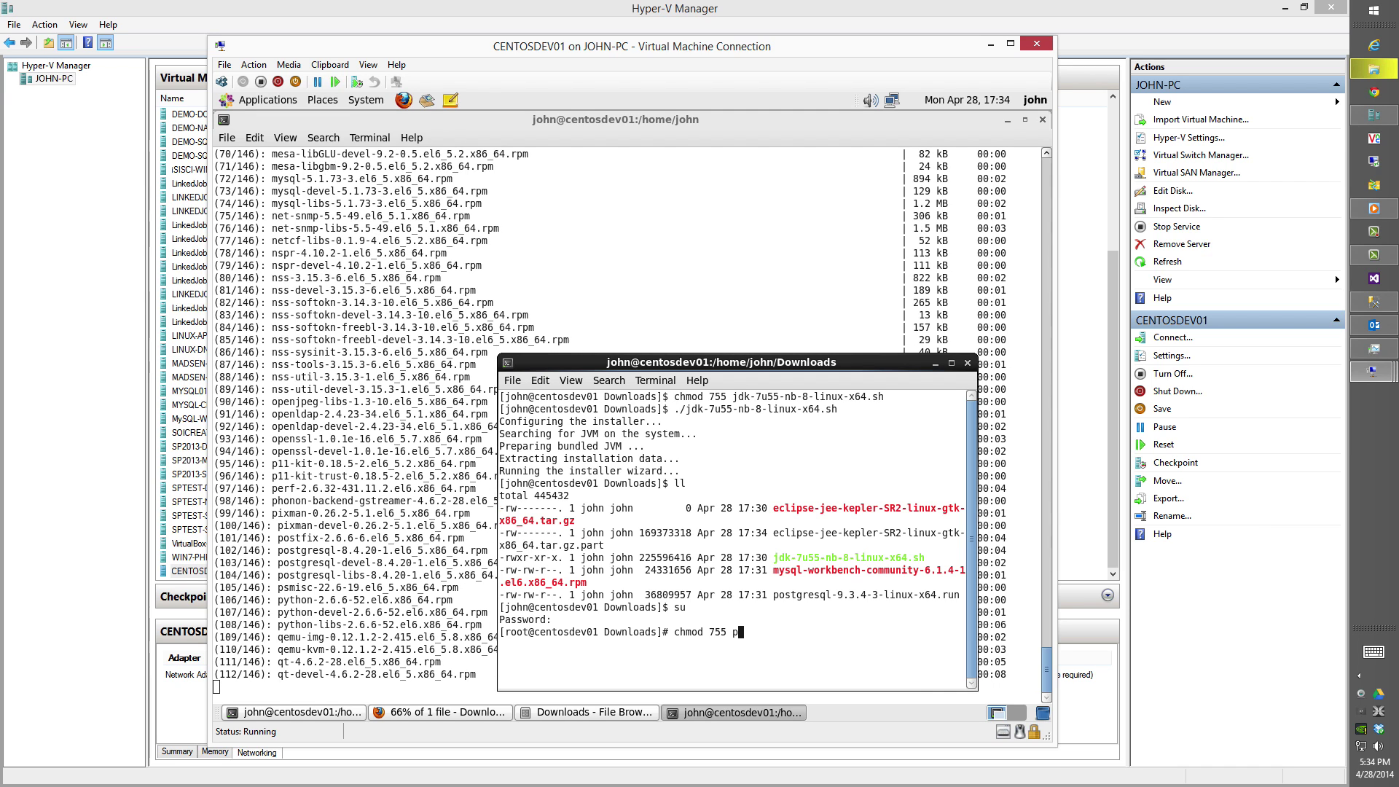
key("Tab")
key("Return")
Run ./postgresql-9.3.4-3-linux-x64.run to launch the PostgreSQL setup wizard.
type("./p")
key("Tab")
key("Return")
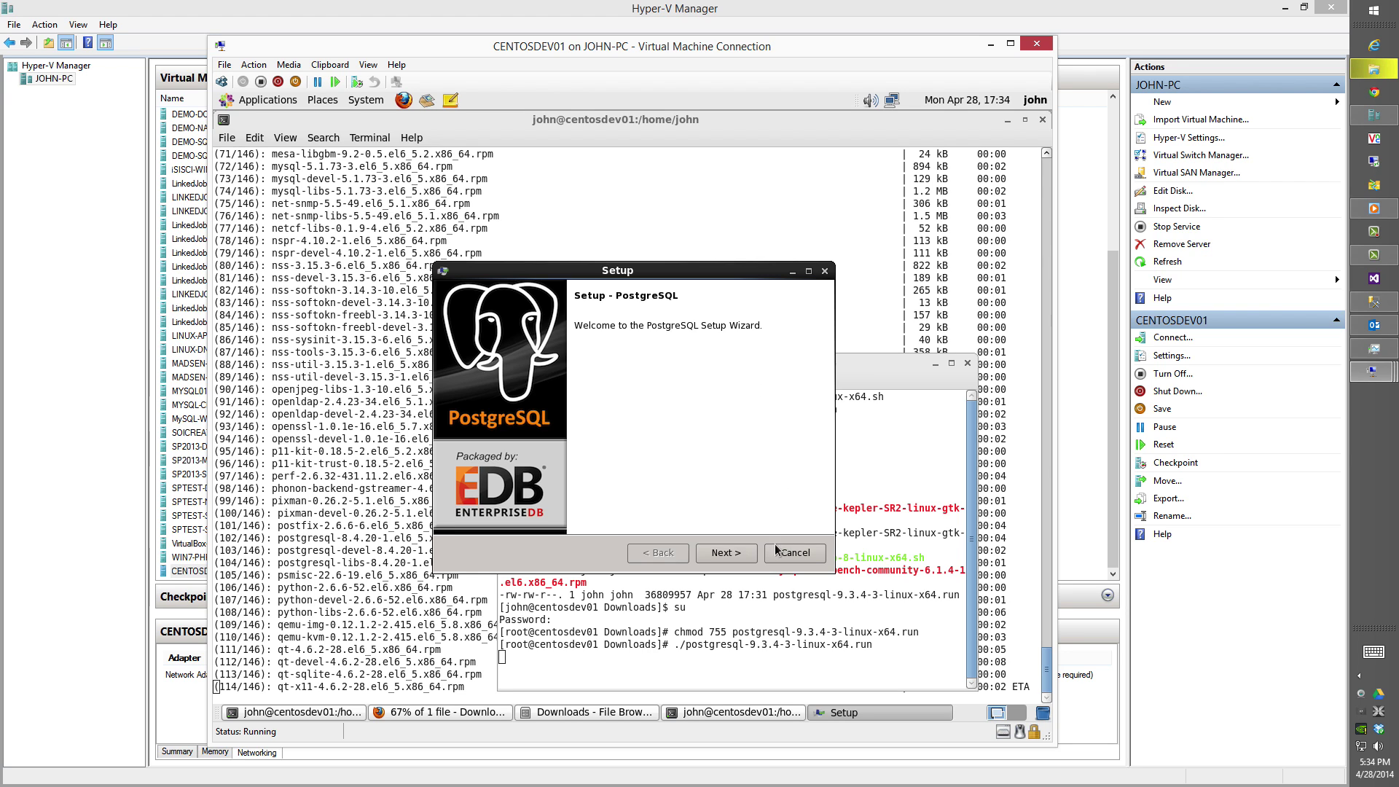
Keep default directories, set the superuser password, keep port 5432, and finish without Stack Builder.
left_click(753, 556)
left_click(752, 556)
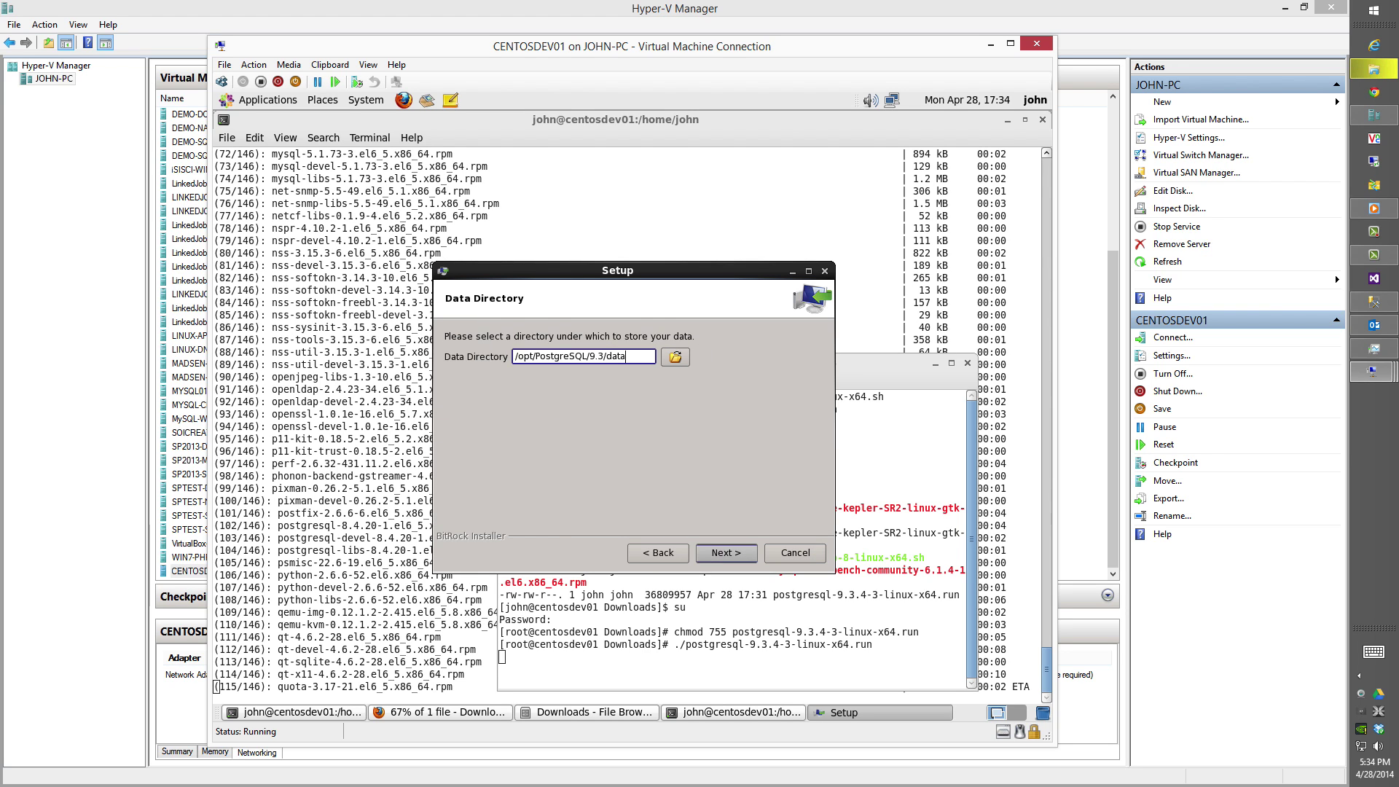
left_click(753, 556)
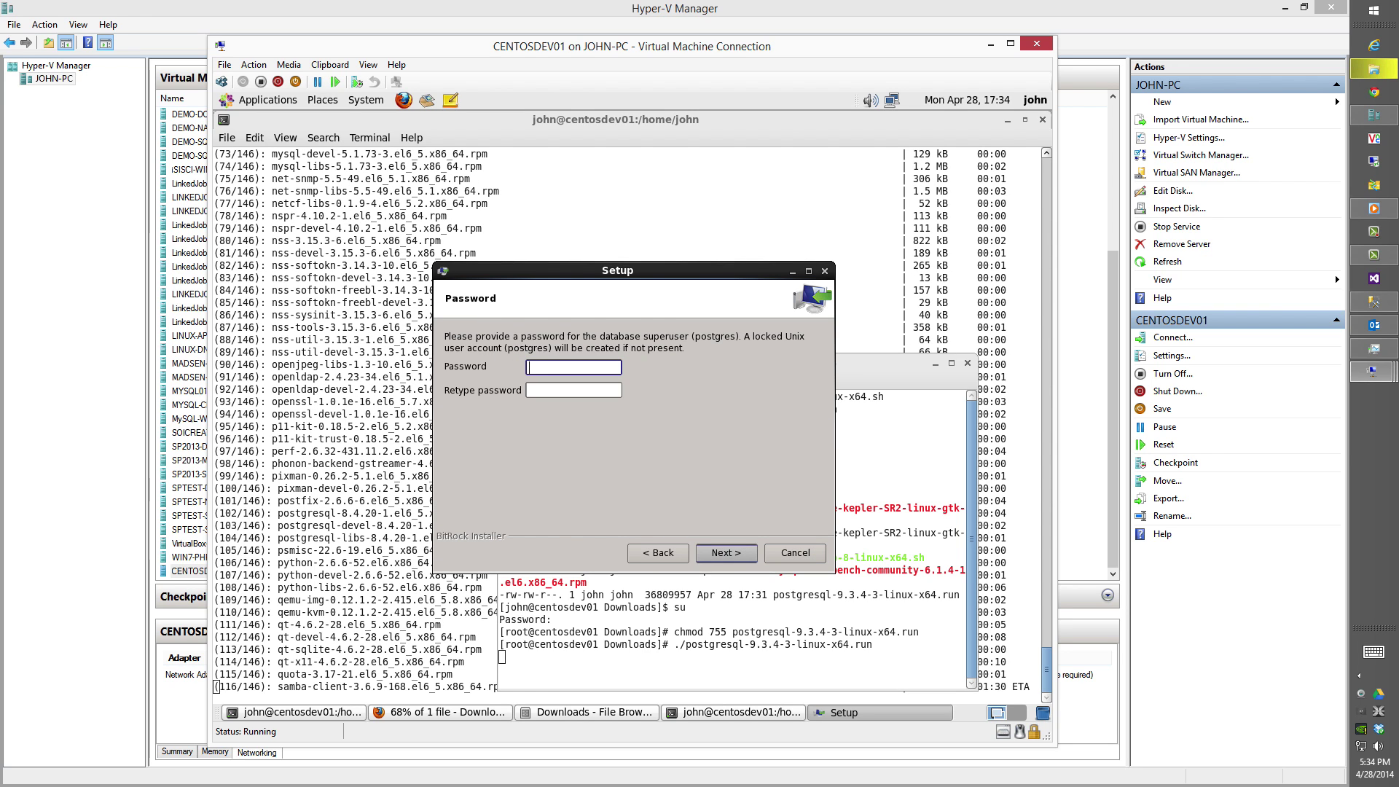
key("Tab")
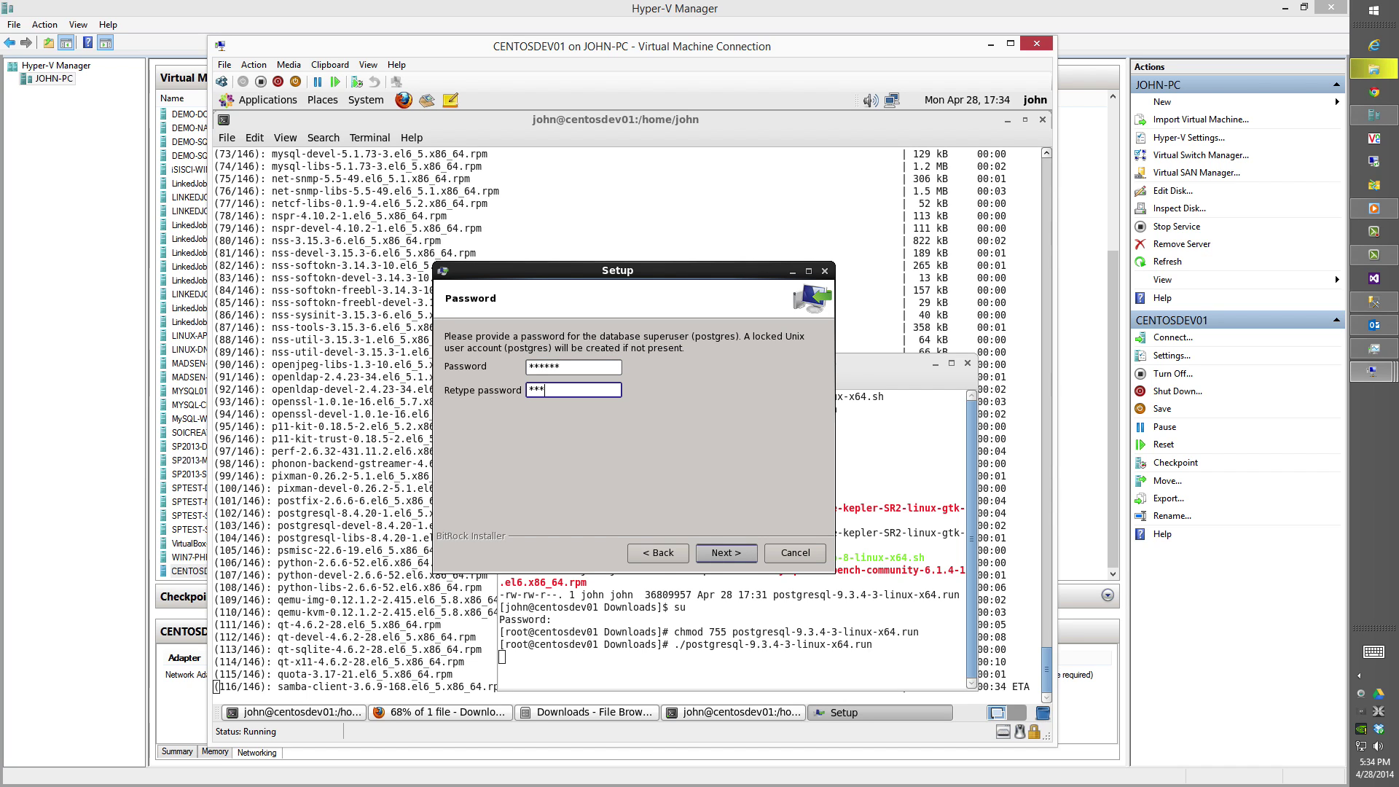
key("Return")
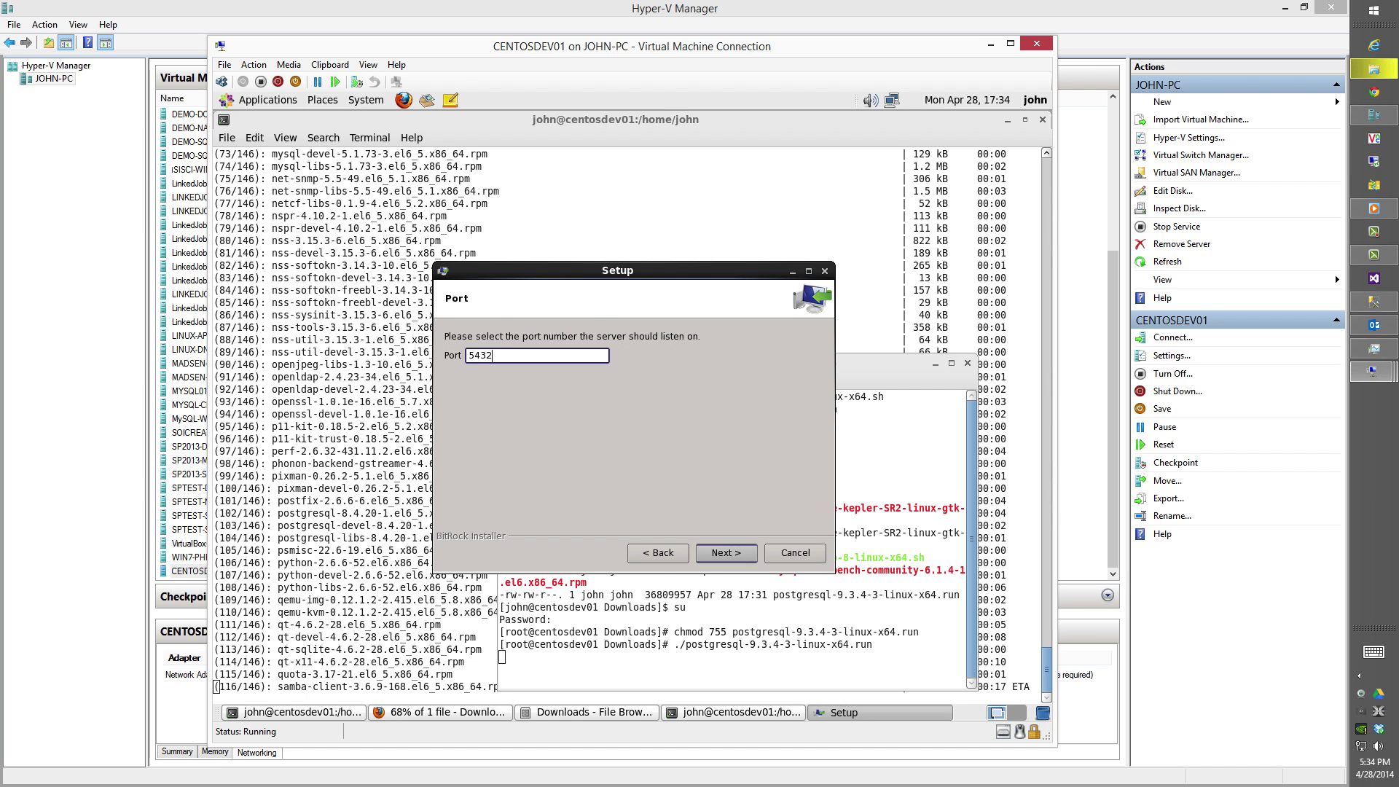
key("Return")
key("Return")
key("Return")
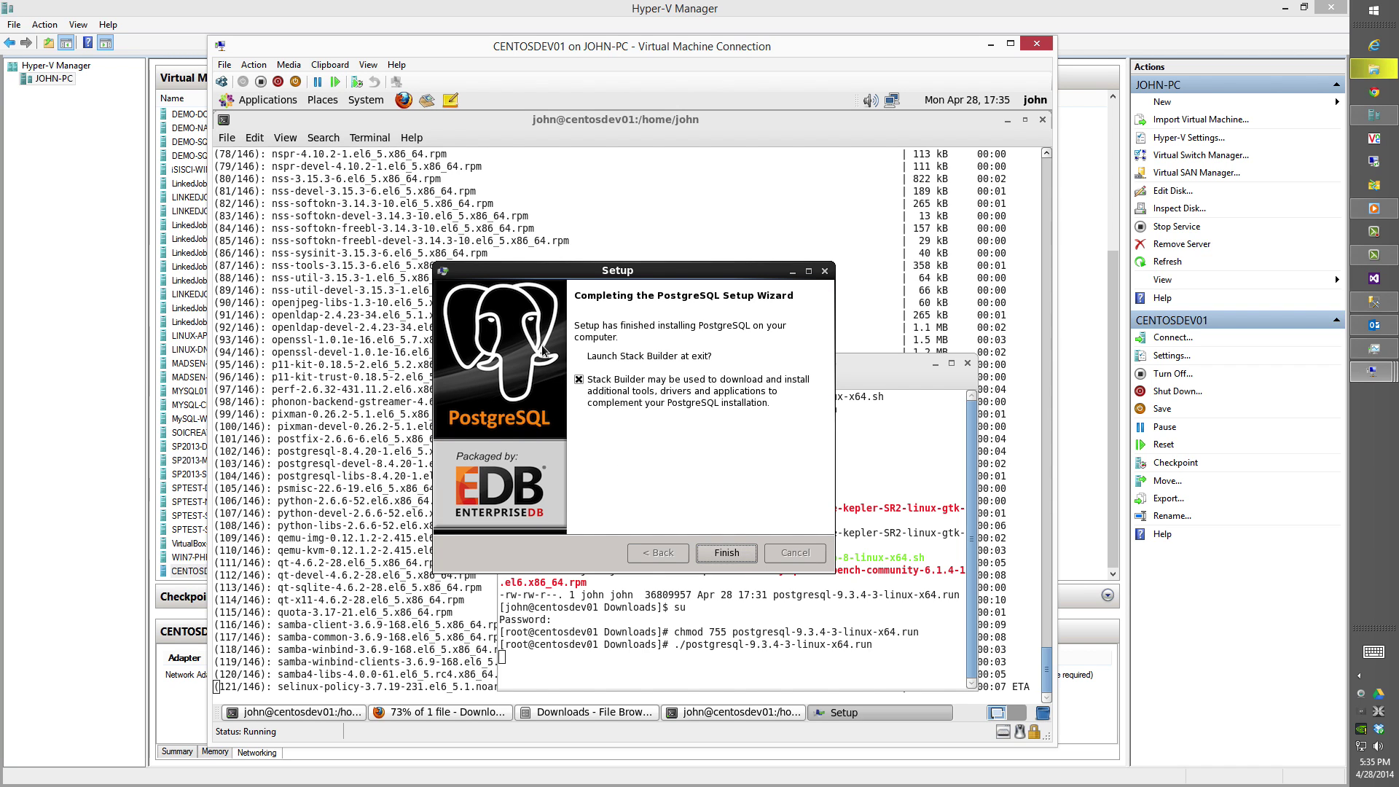
left_click(579, 380)
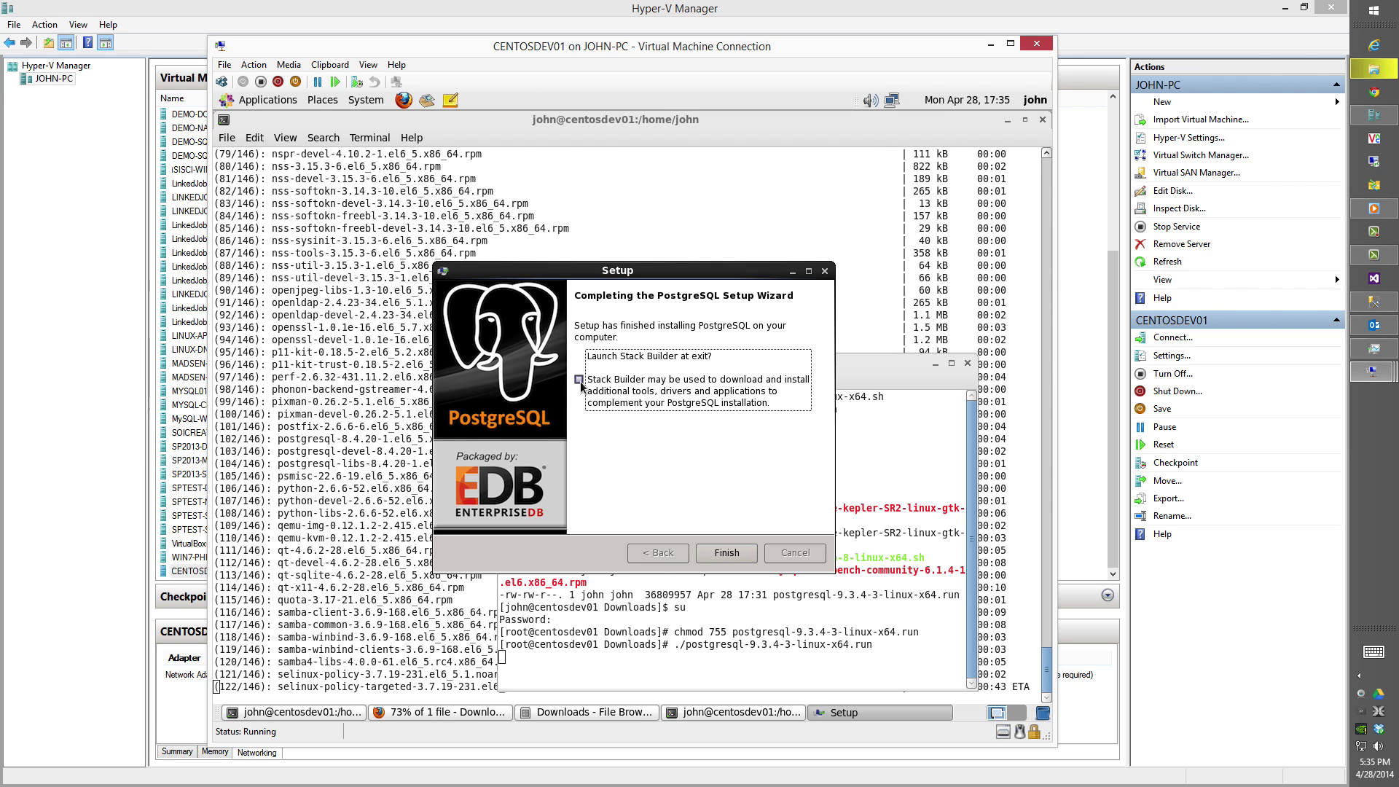
left_click(706, 546)
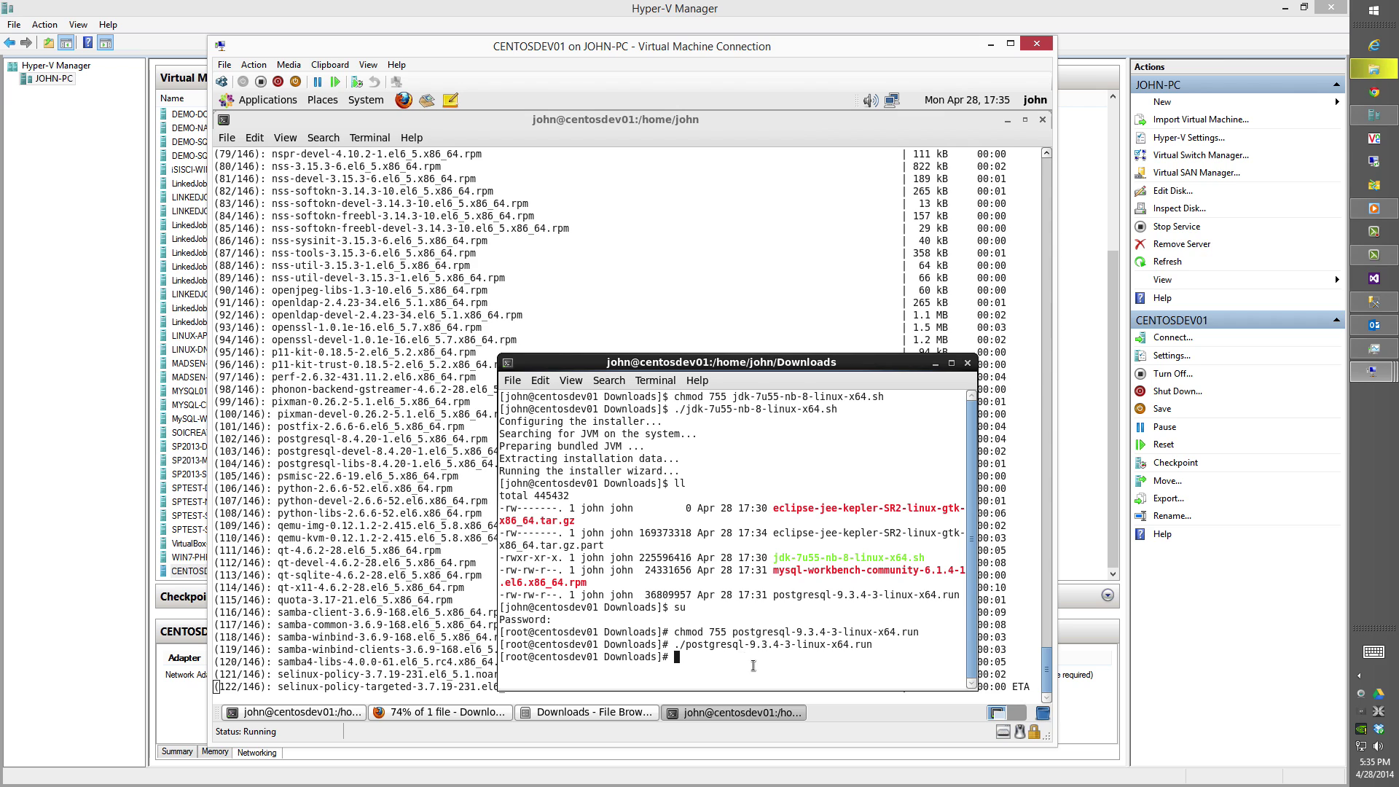
Try opening the MySQL Workbench rpm from the Downloads file browser.
type("./m")
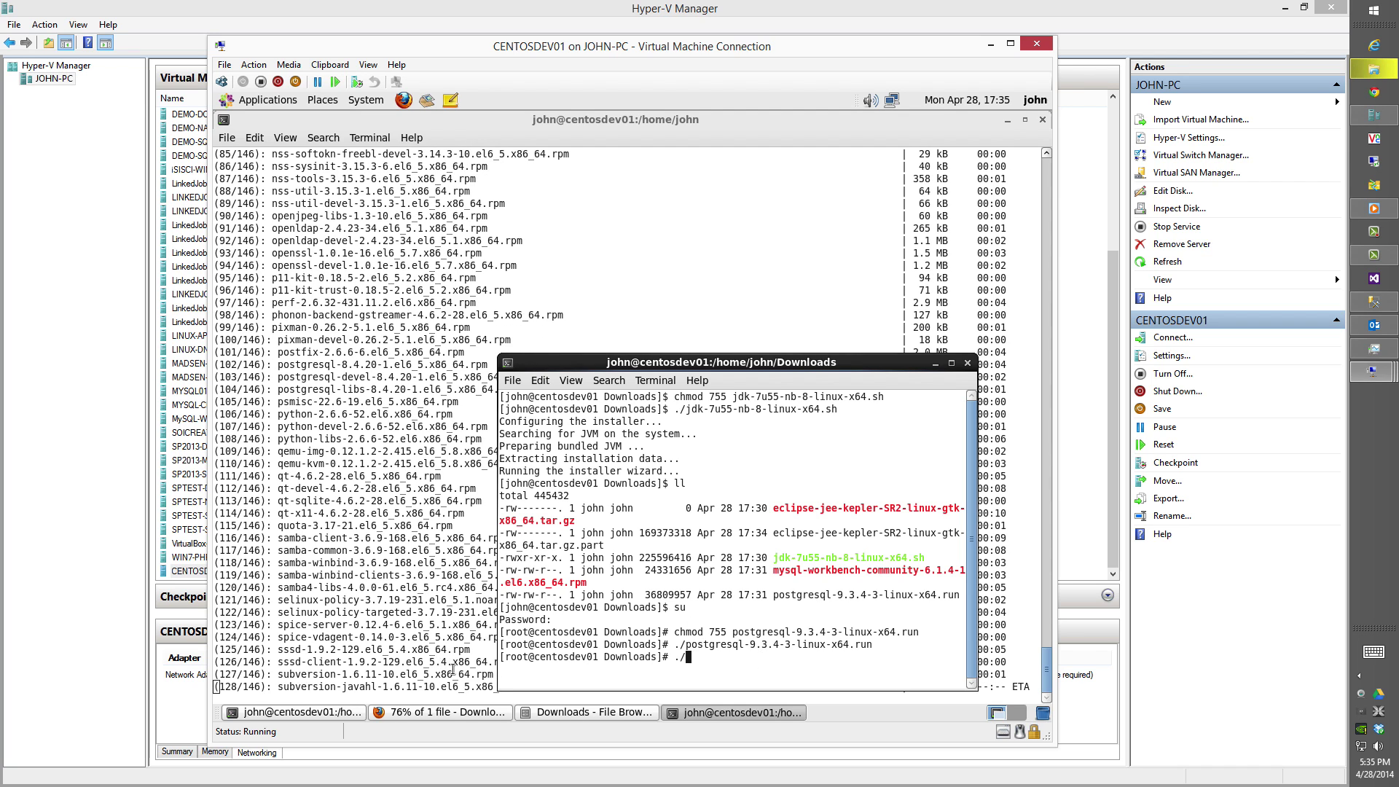
left_click(587, 712)
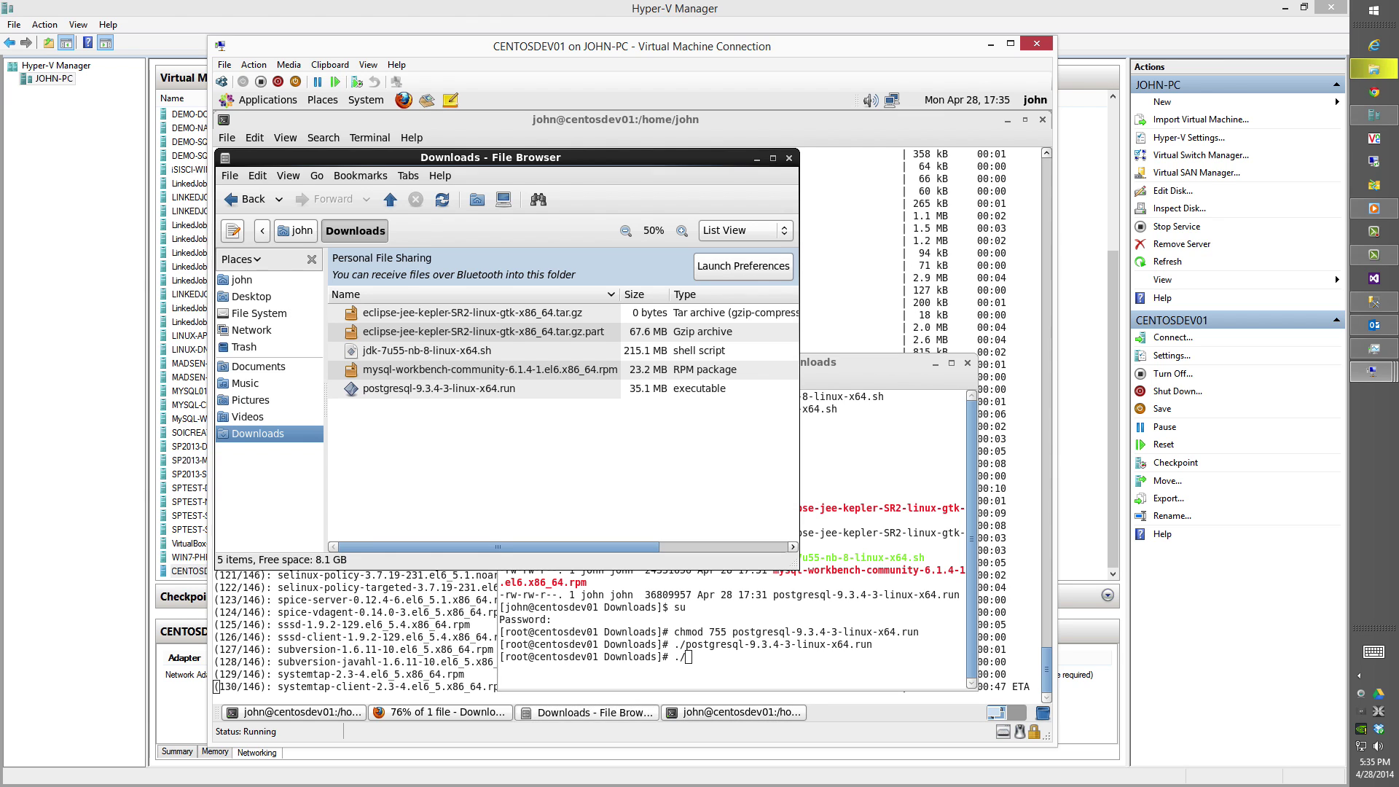
double_click(425, 372)
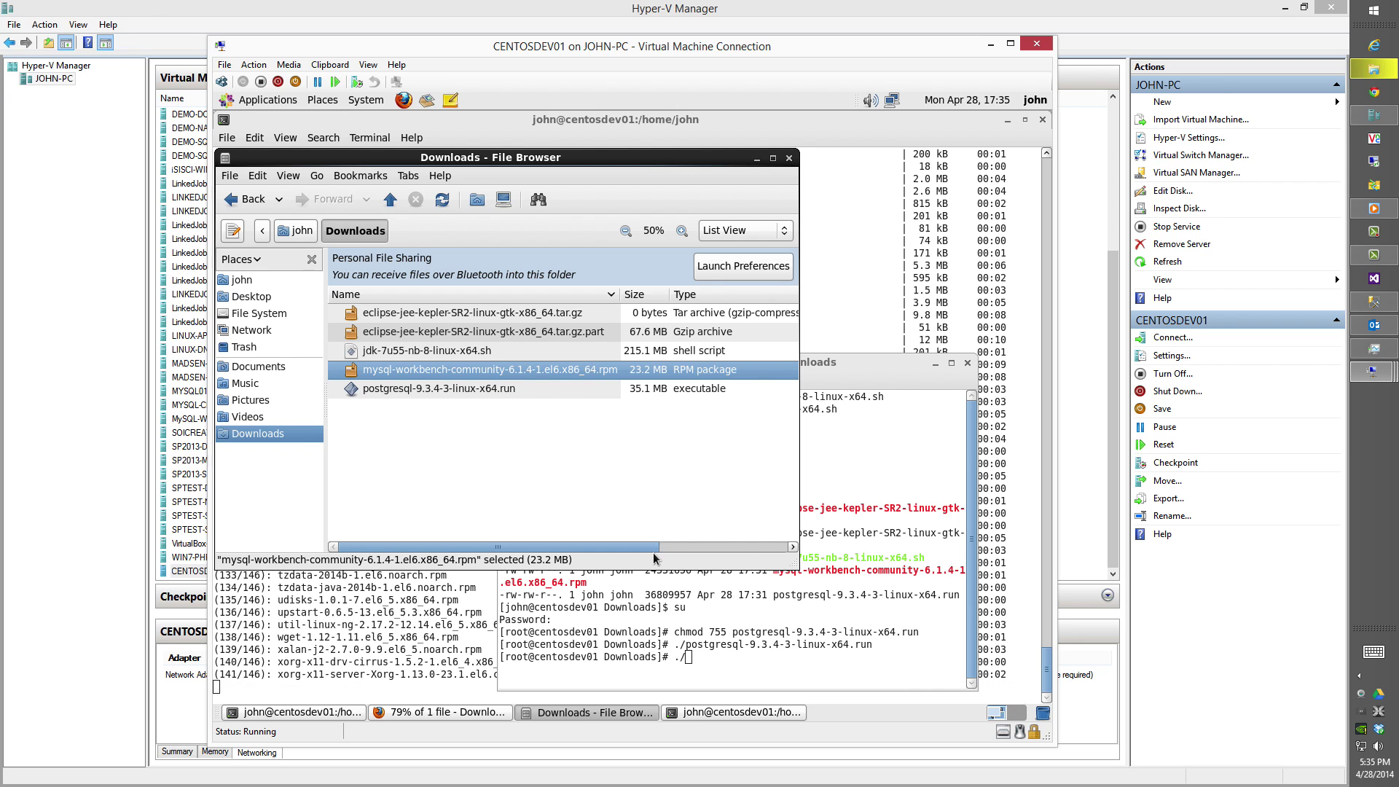
Clear the partial command, list Downloads with ls, then exit the root shell and terminal.
left_click(728, 667)
key("BackSpace")
key("BackSpace")
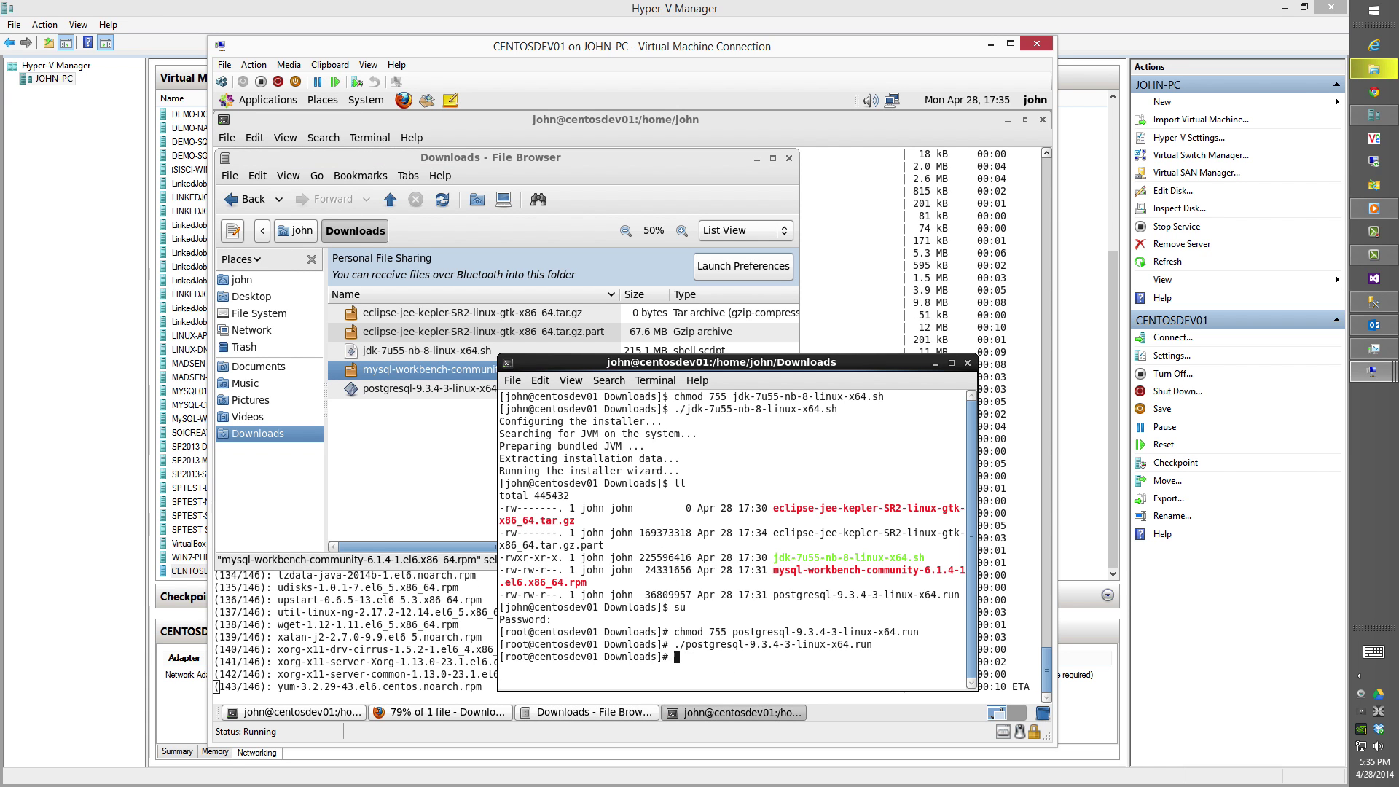
type("ls")
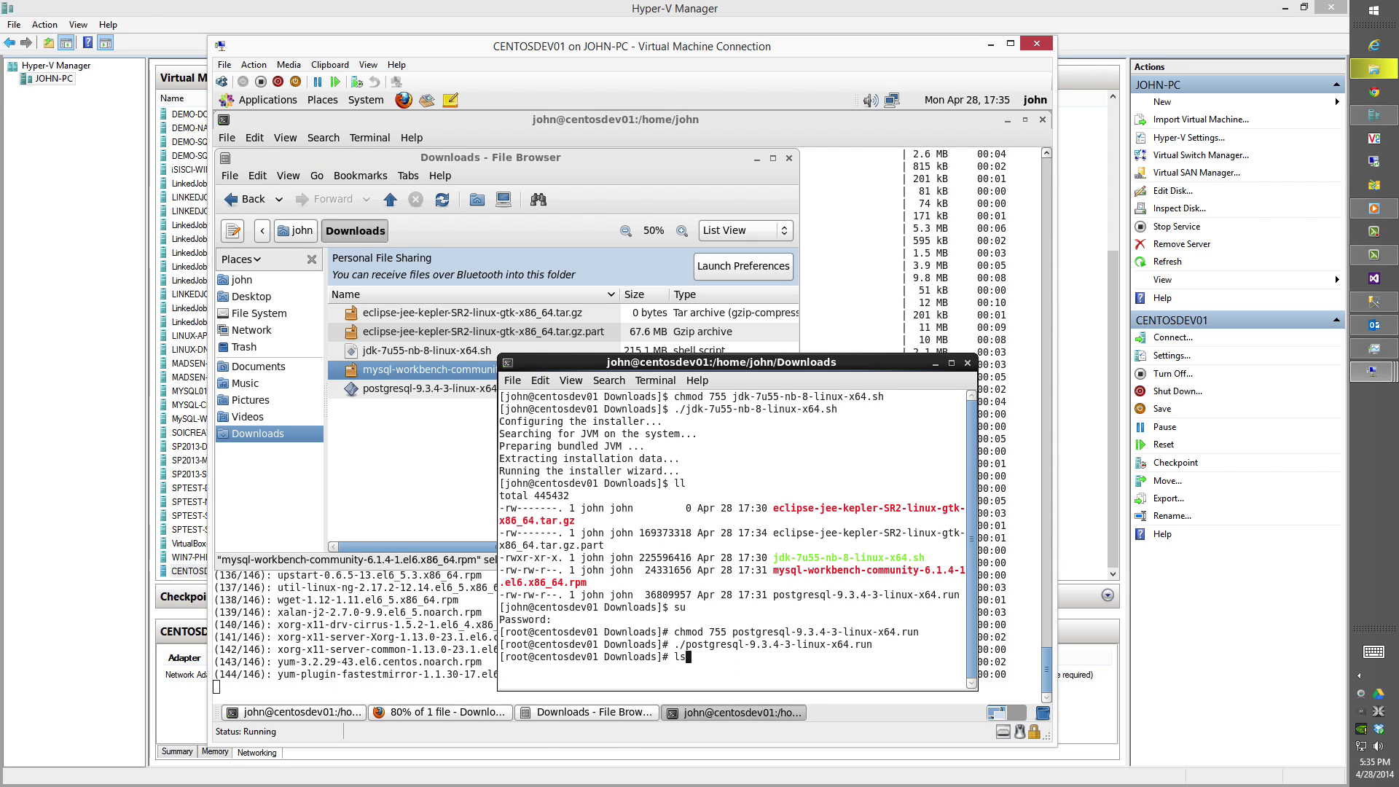
key("Return")
type("exit")
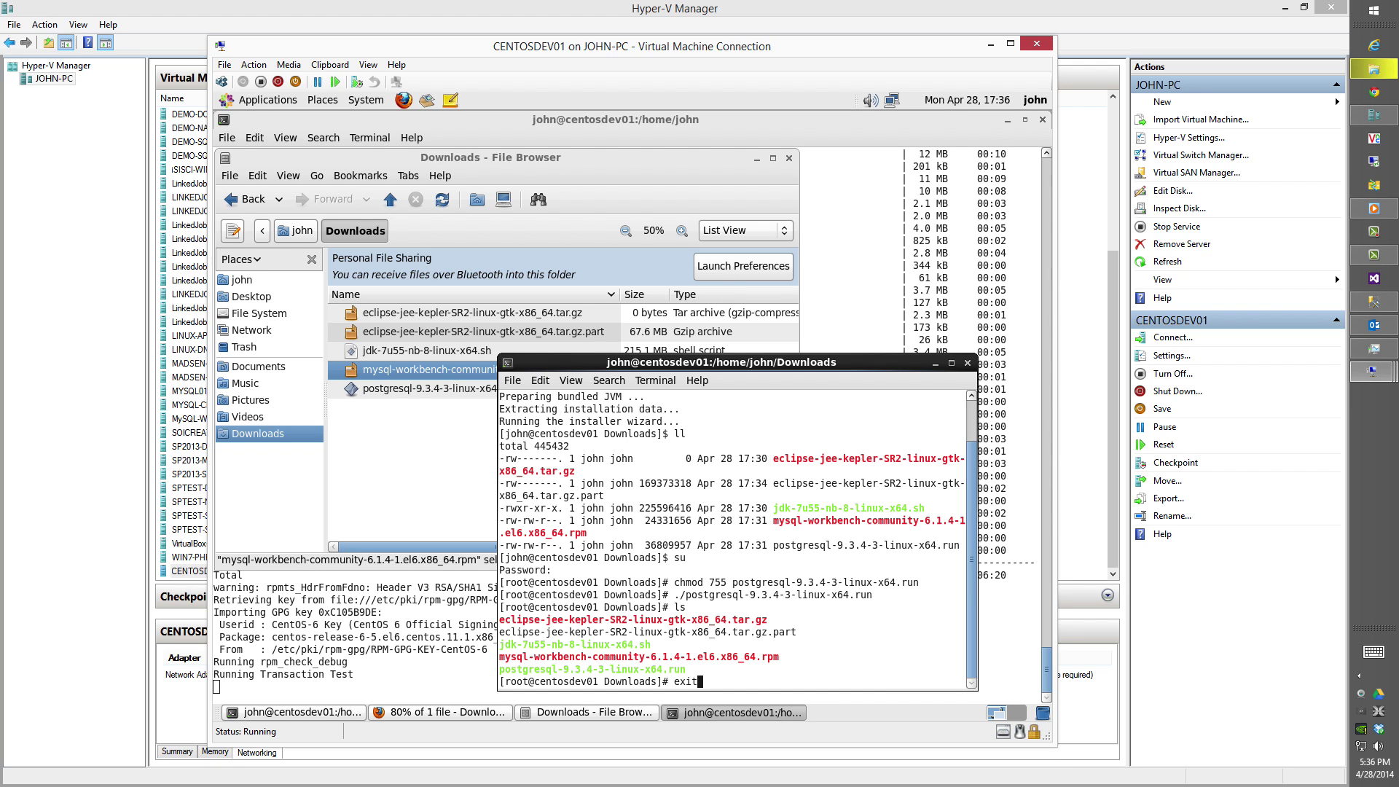
key("Return")
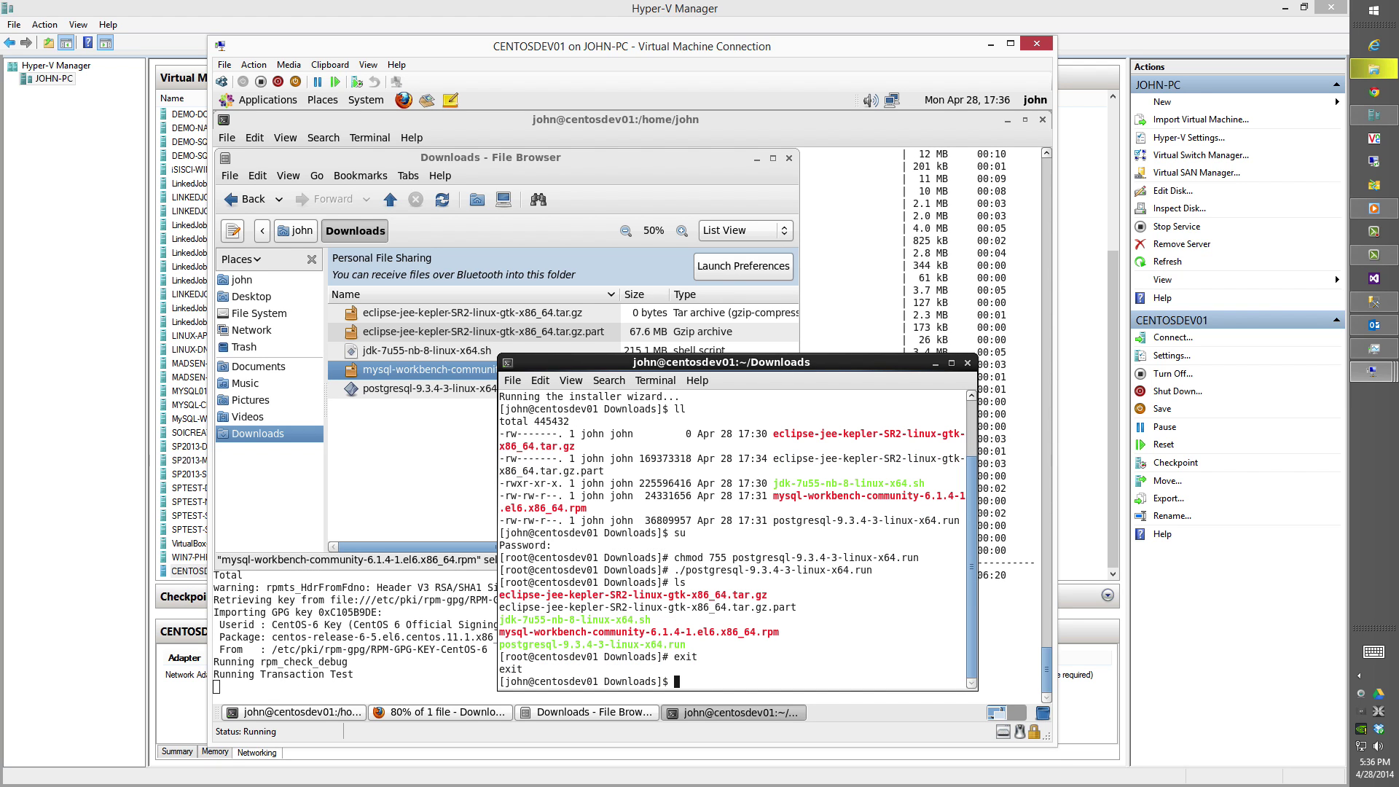
type("exit")
key("Return")
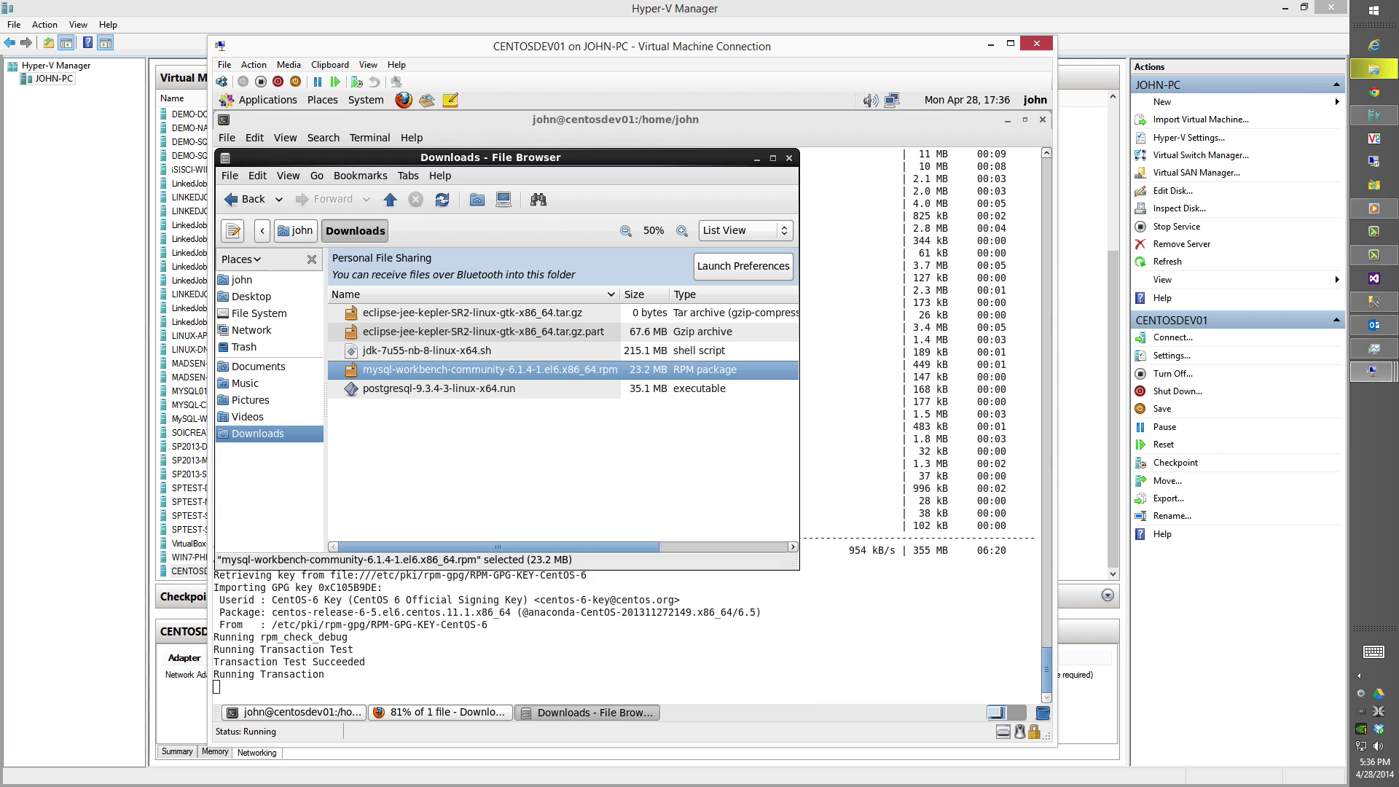
Minimize the update terminal and bring up the context menu for the MySQL Workbench rpm.
left_click(657, 458)
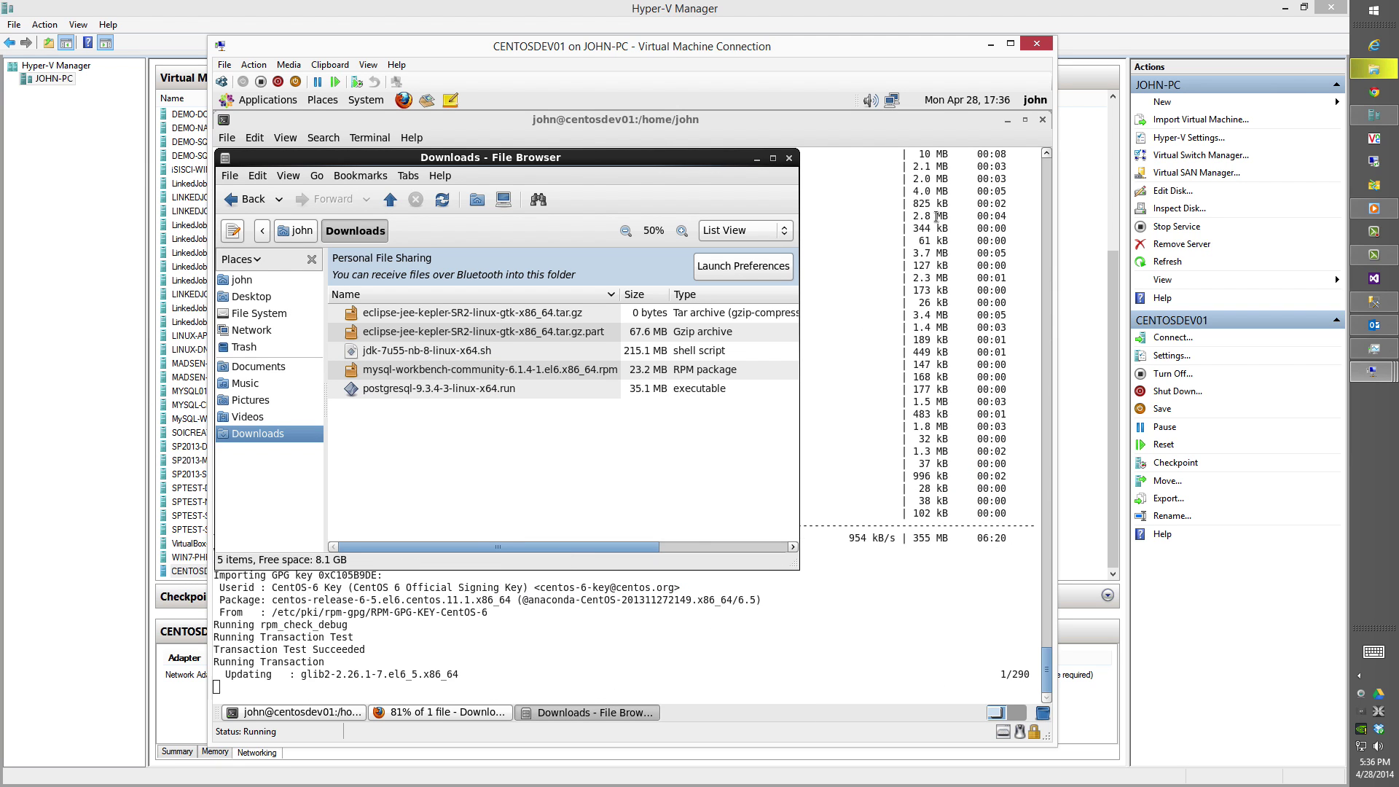
left_click(1007, 120)
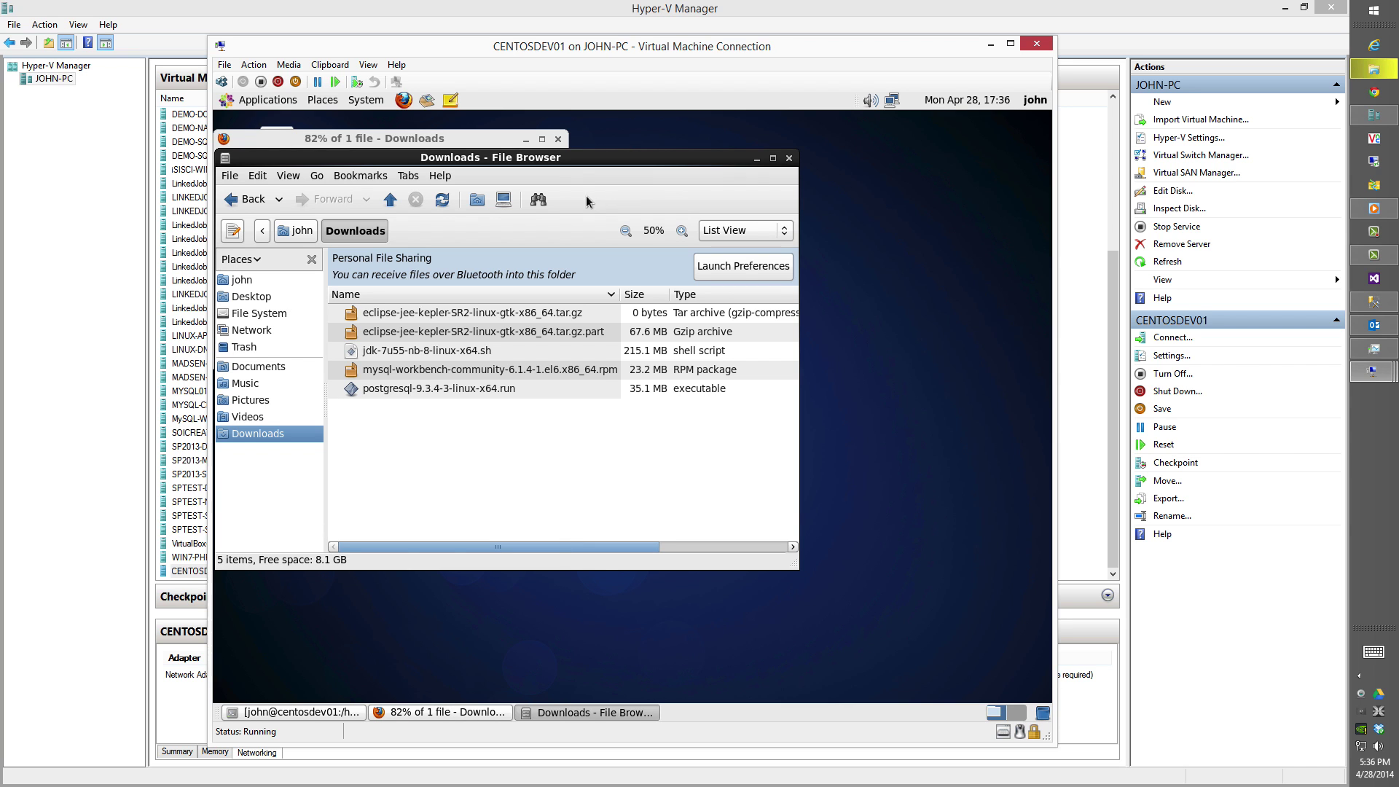
left_click_drag(572, 165, 704, 256)
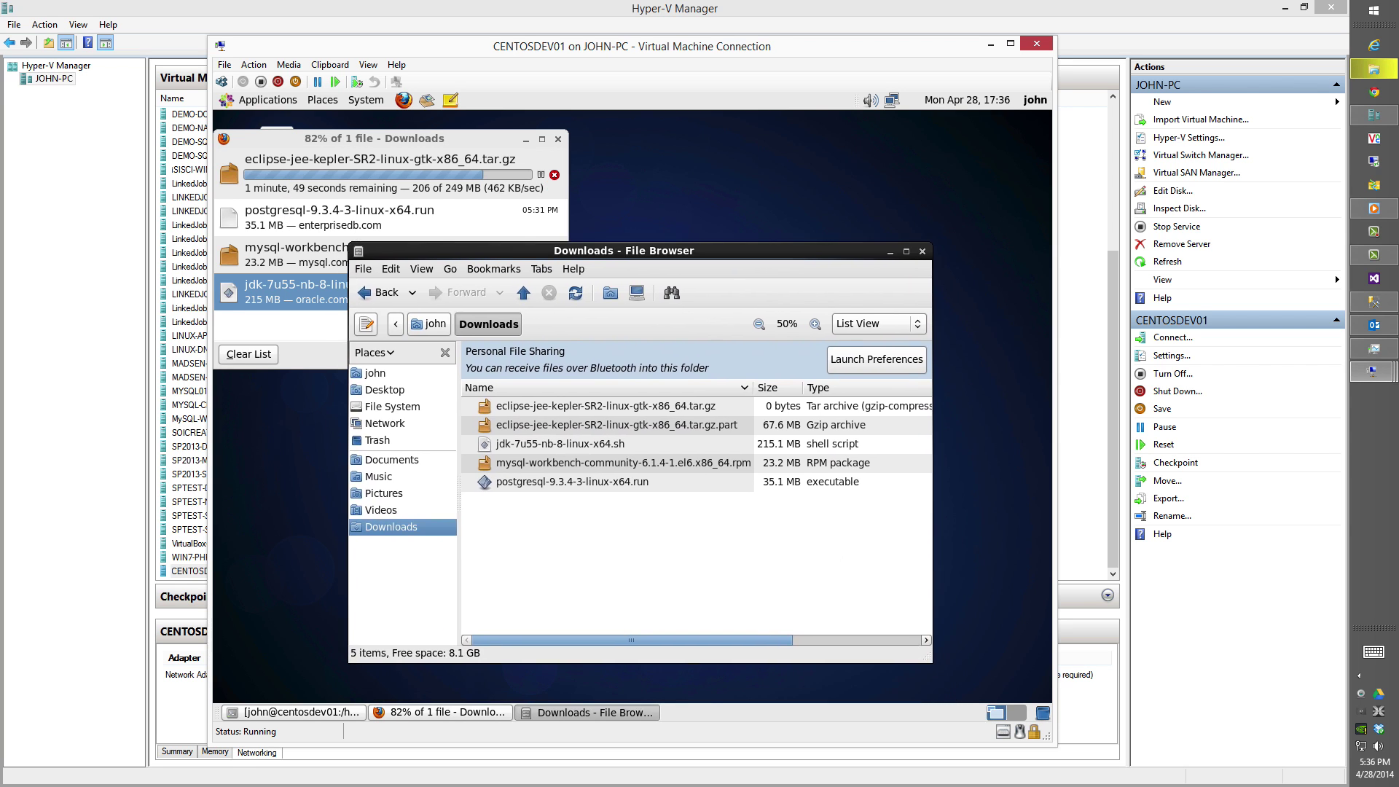
left_click(572, 462)
right_click(572, 462)
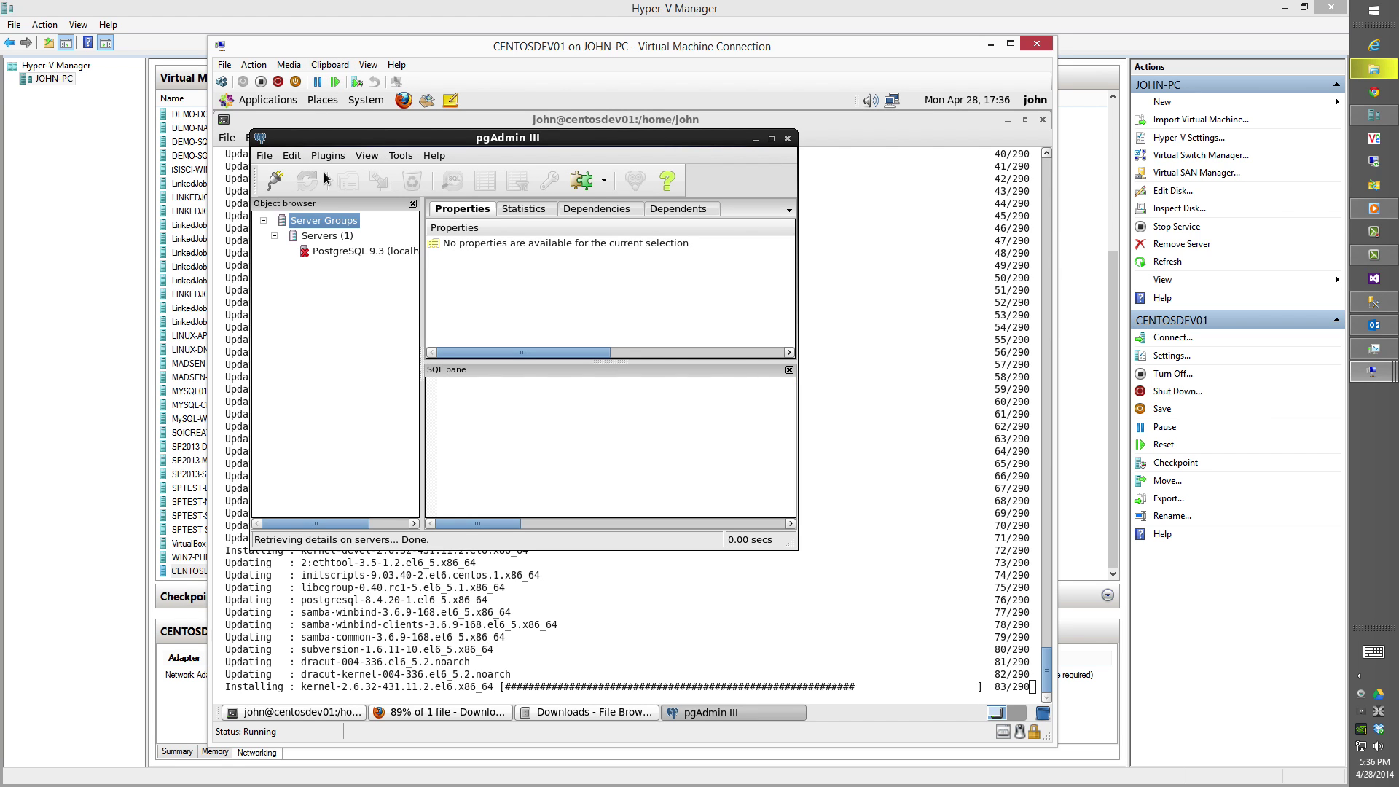
Connect to the PostgreSQL 9.3 server with the saved password and silence the password hint.
double_click(348, 252)
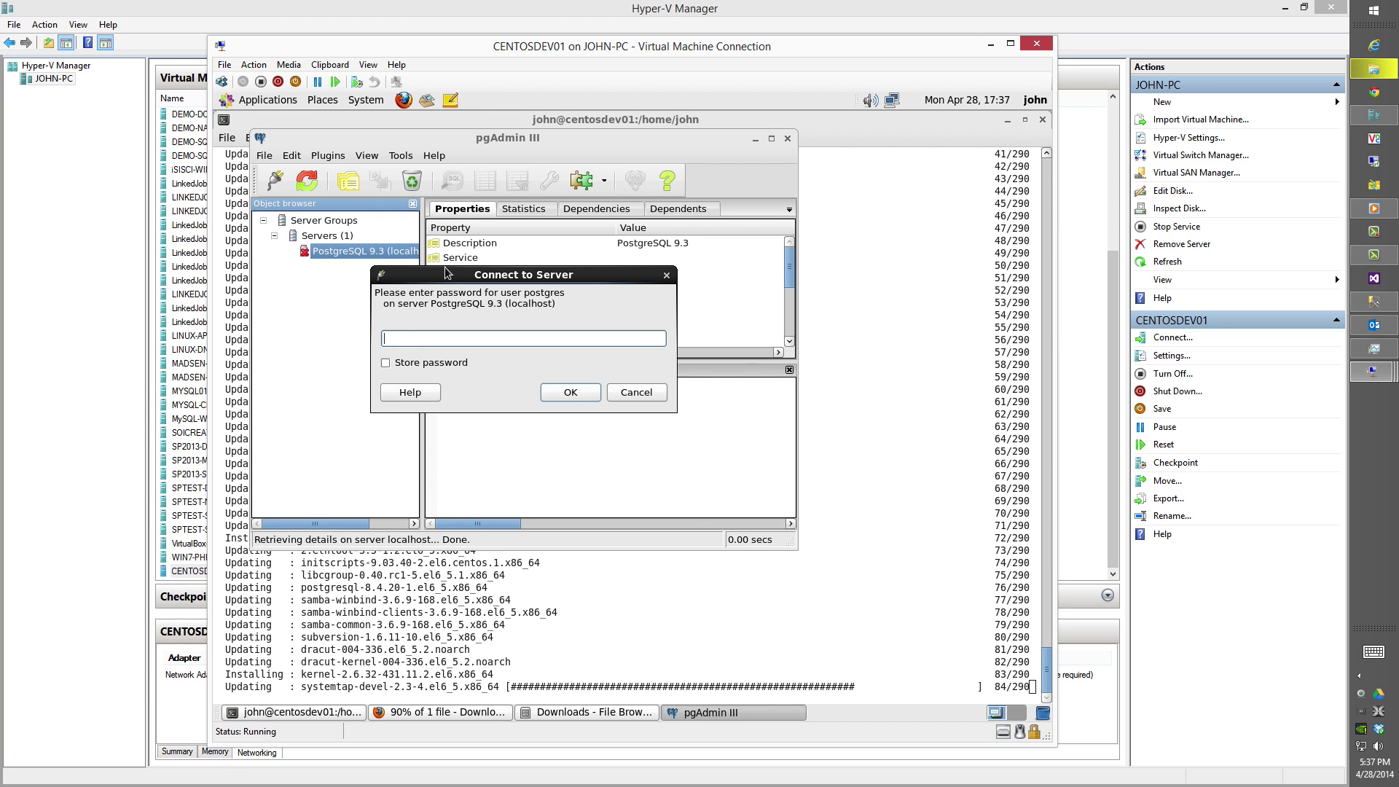
type("••••••")
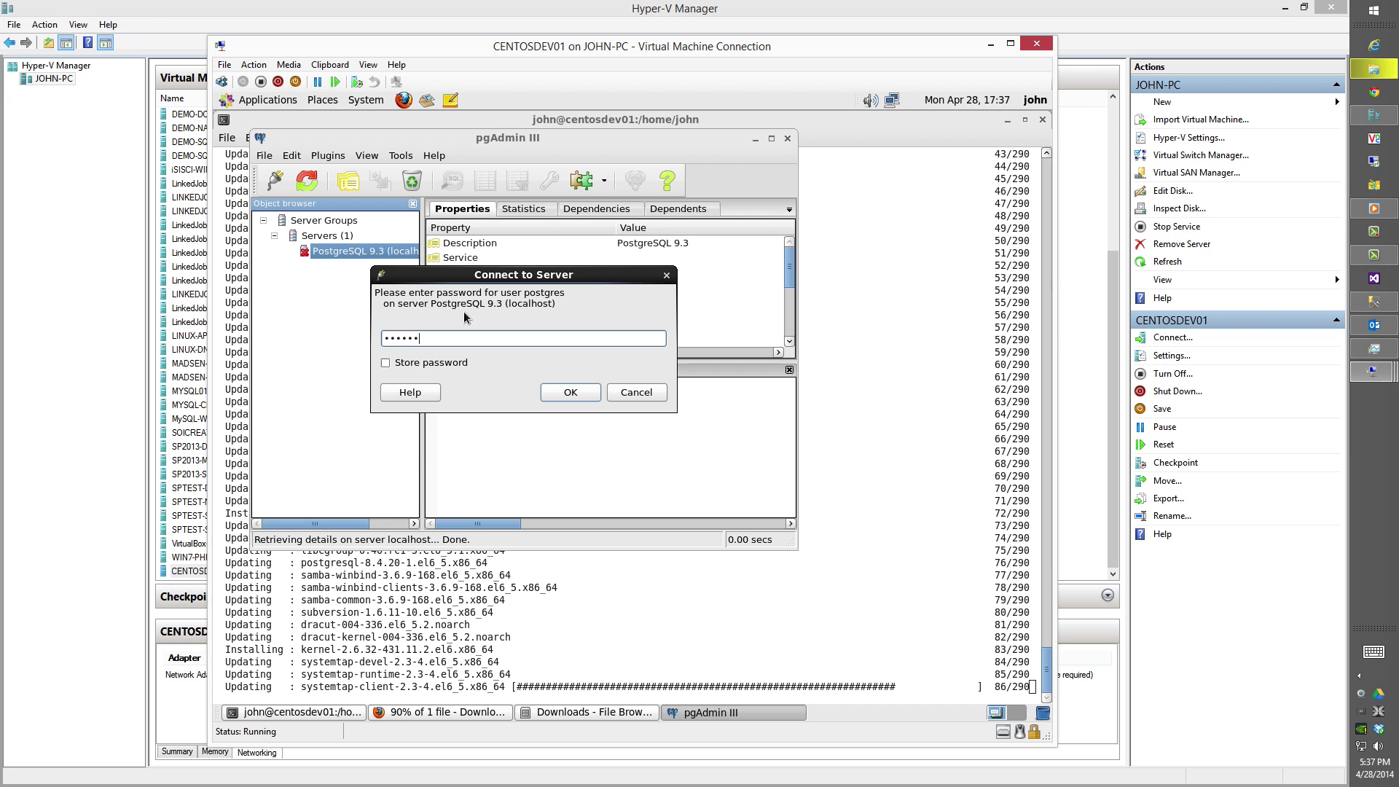
left_click(448, 363)
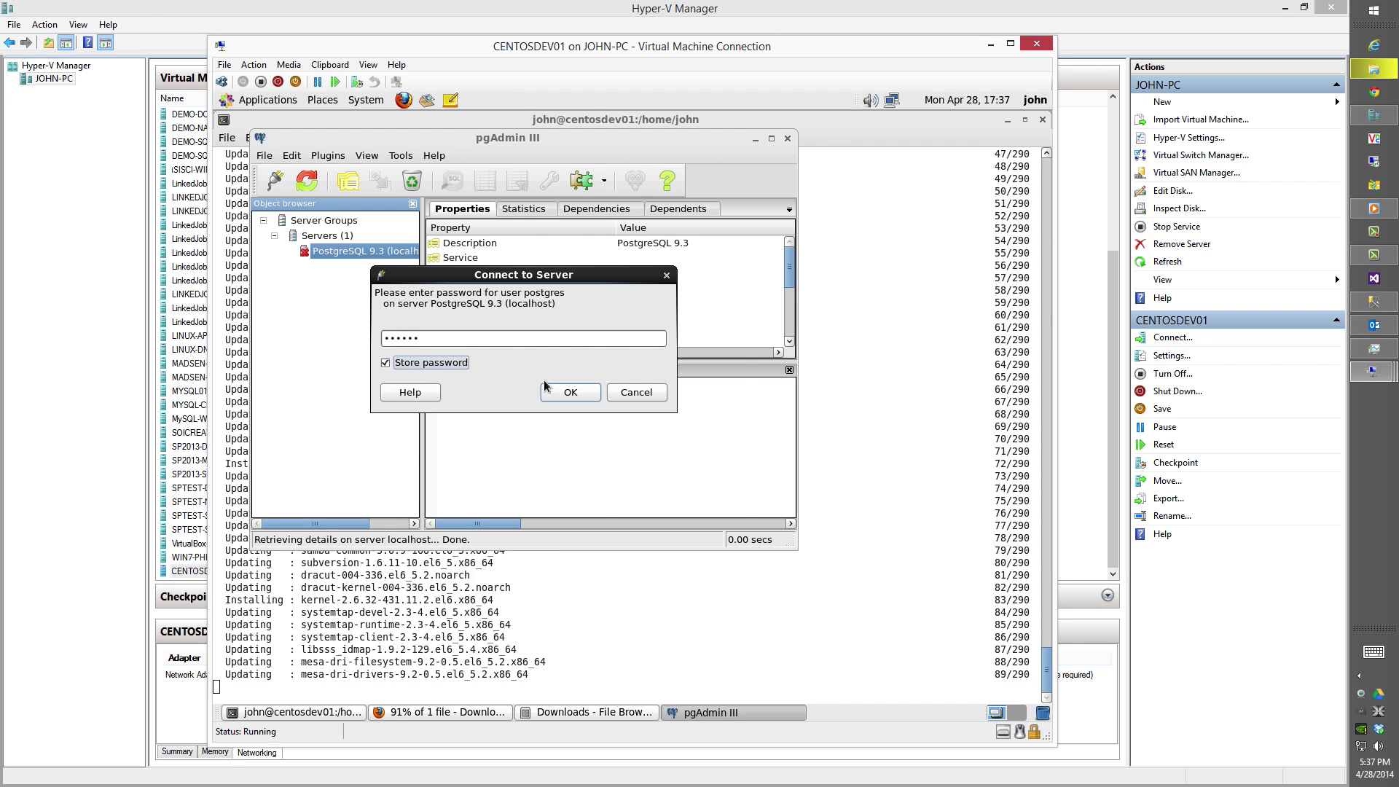
left_click(565, 391)
left_click(312, 475)
left_click(640, 499)
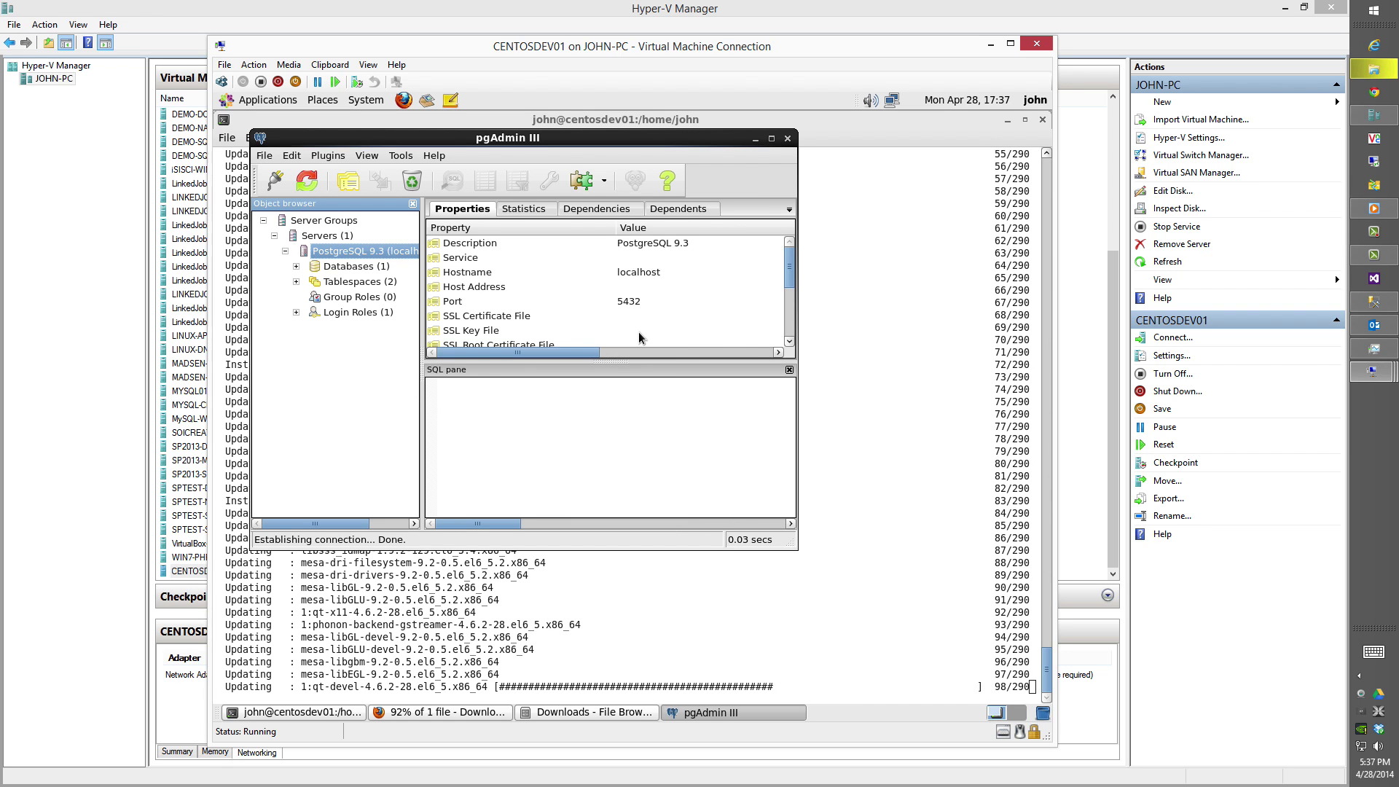
Browse the postgres database's public schema tables, then close pgAdmin III.
double_click(341, 268)
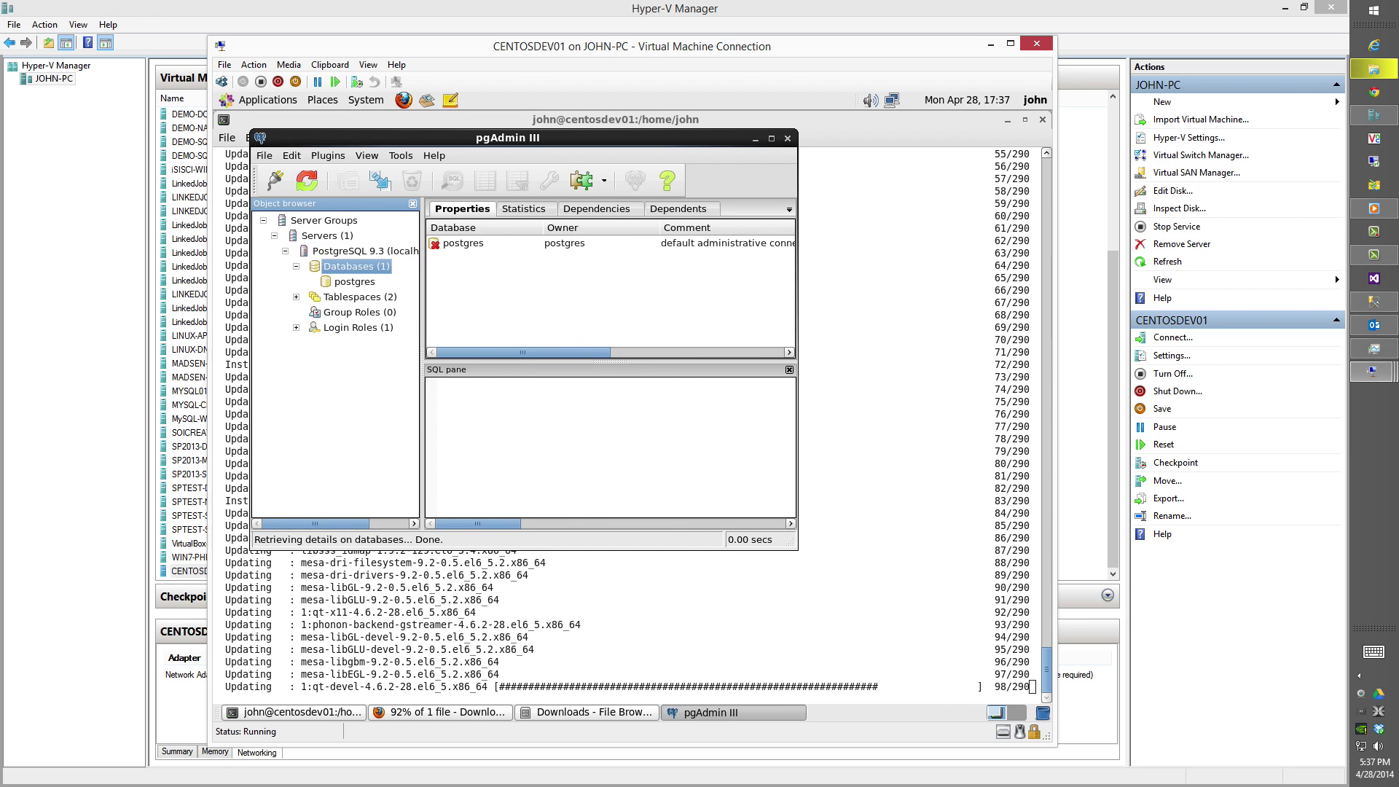
double_click(344, 283)
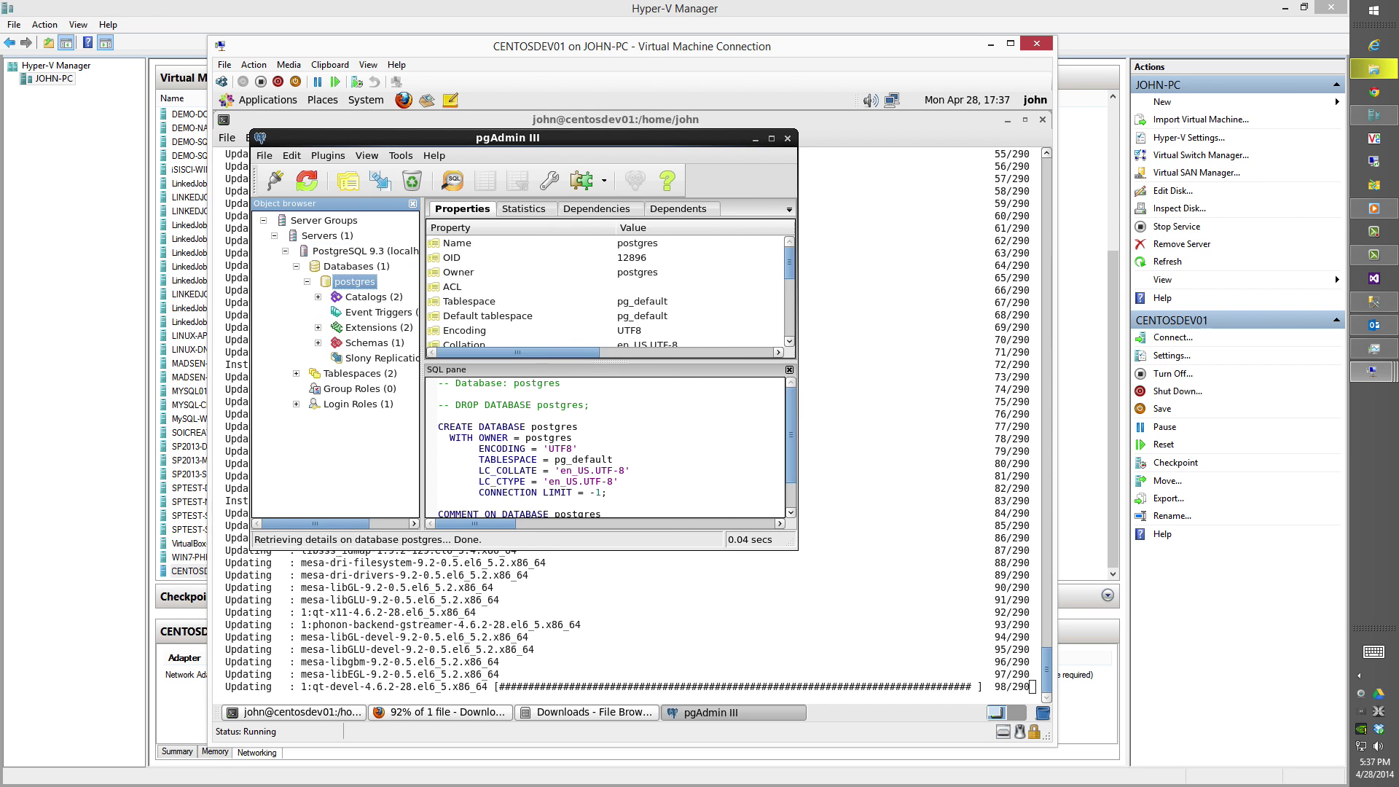
double_click(364, 342)
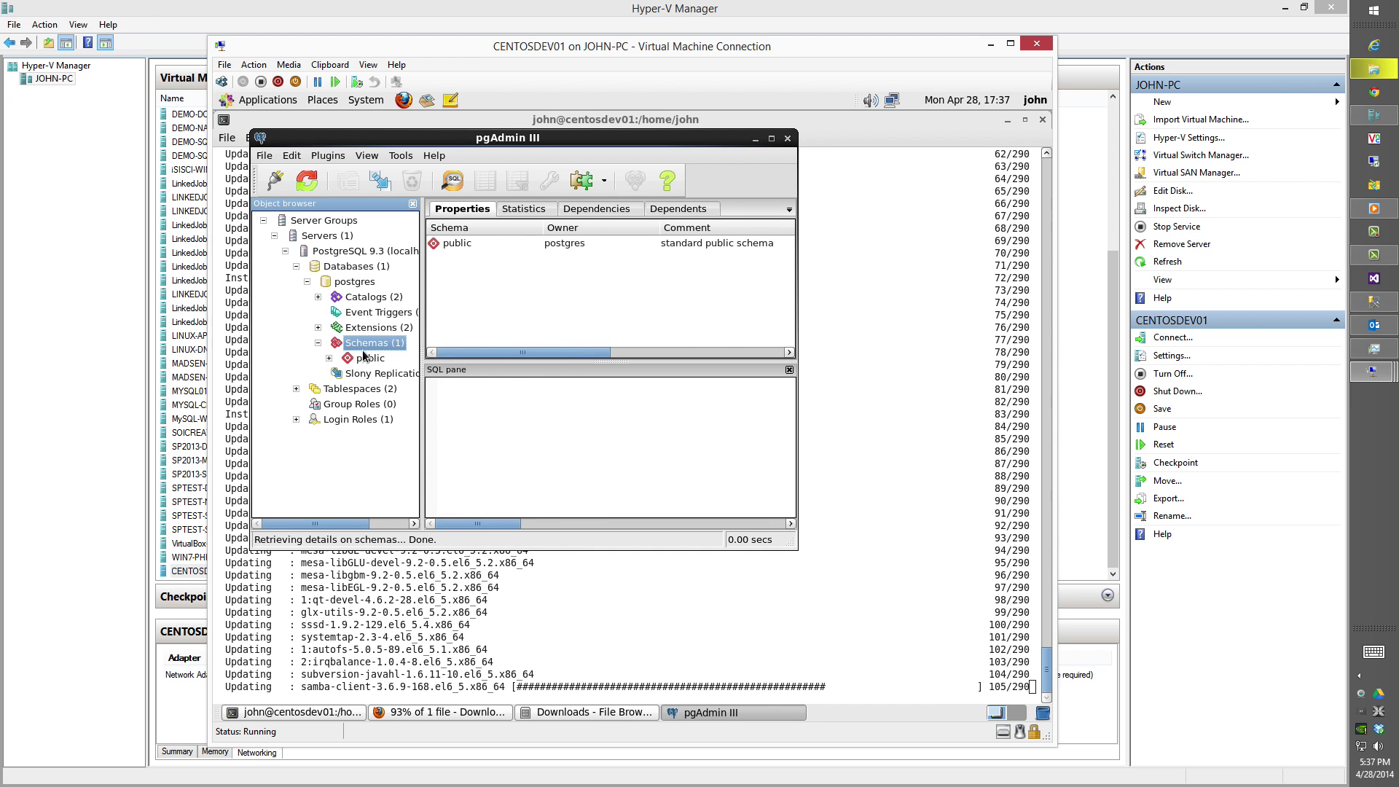
double_click(368, 358)
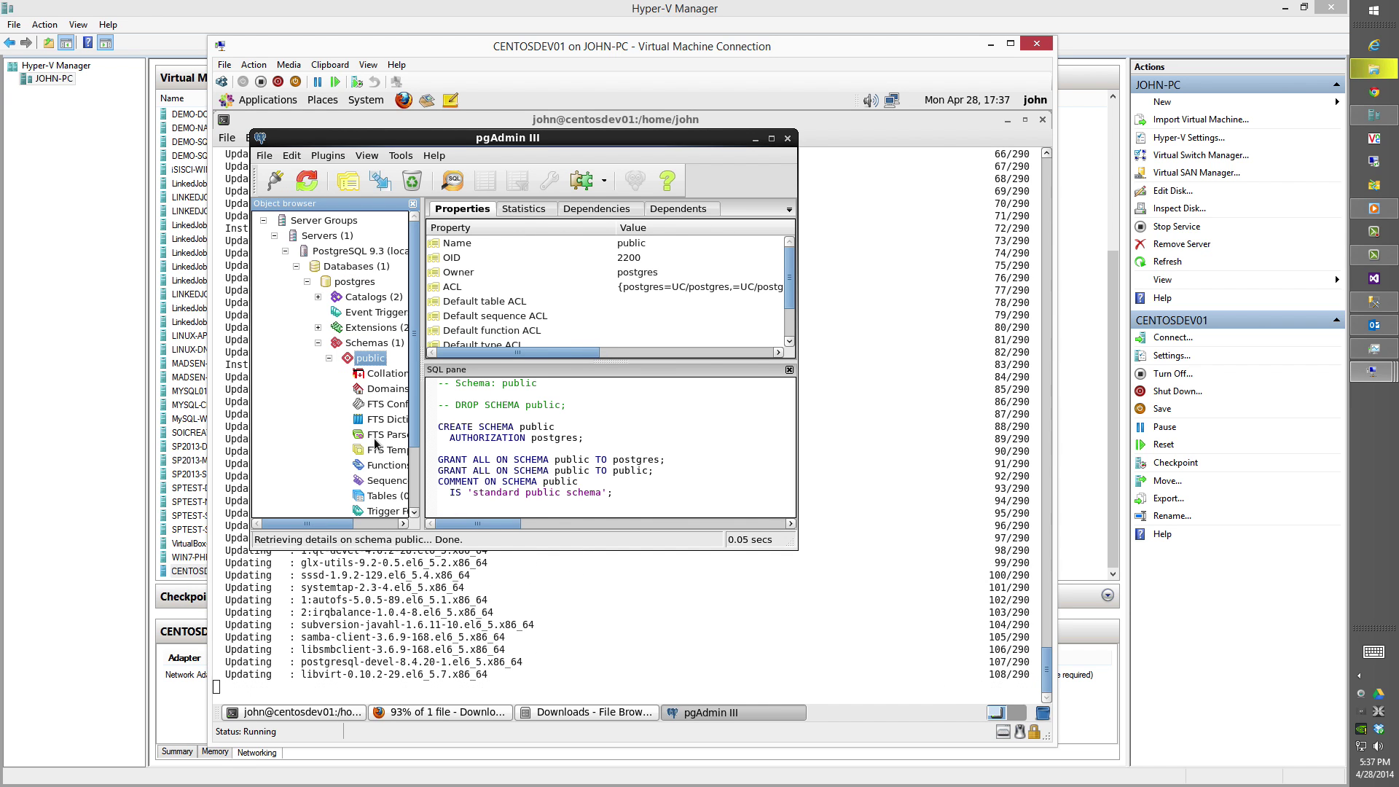
left_click(382, 496)
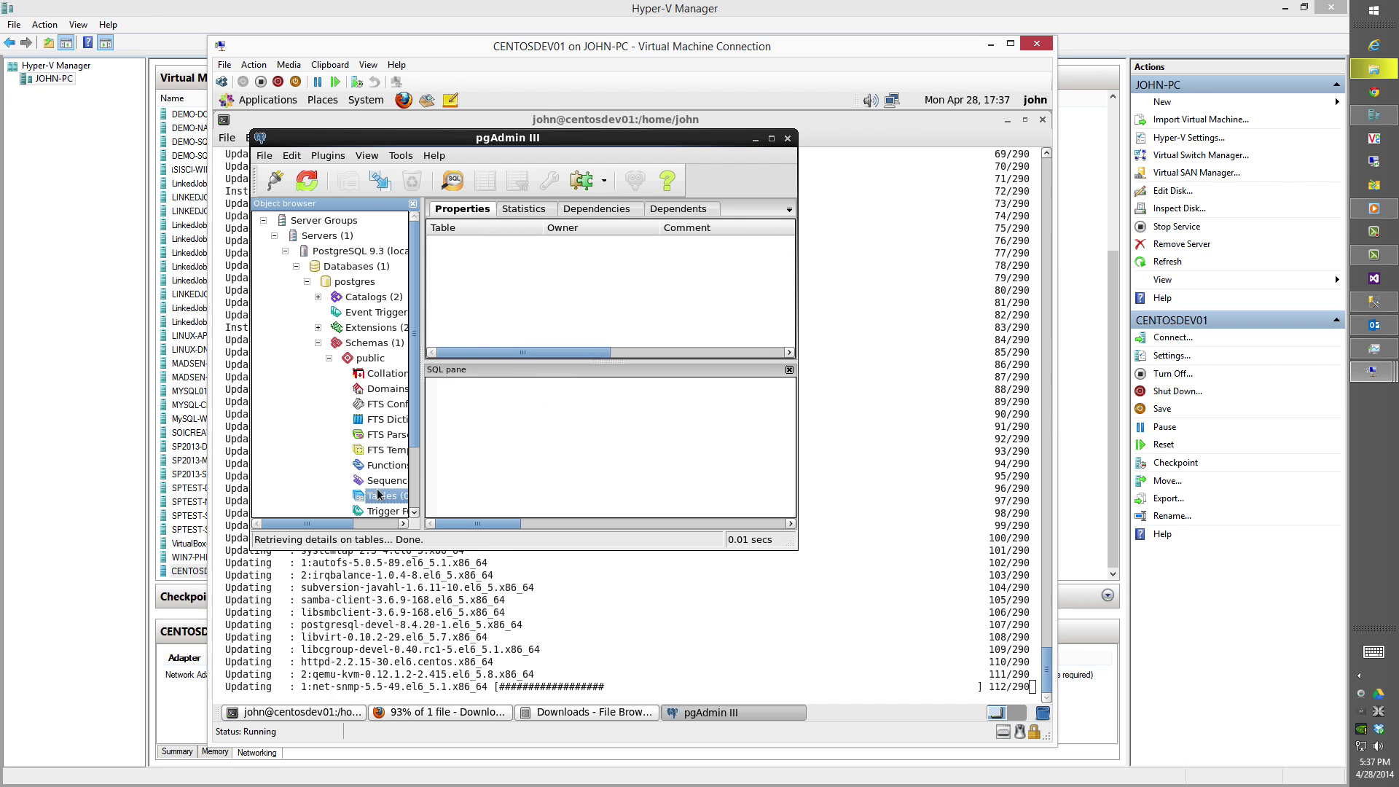
right_click(494, 297)
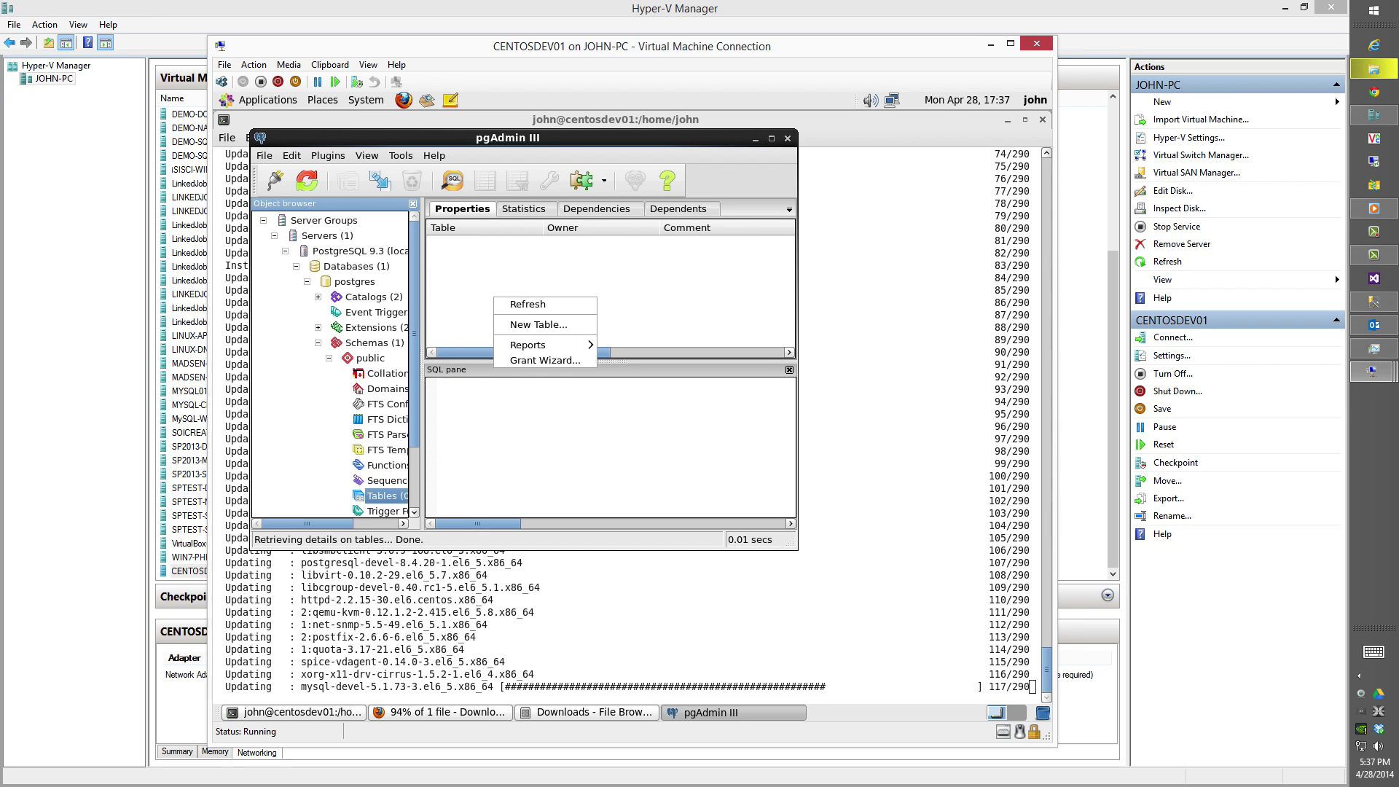
left_click(662, 290)
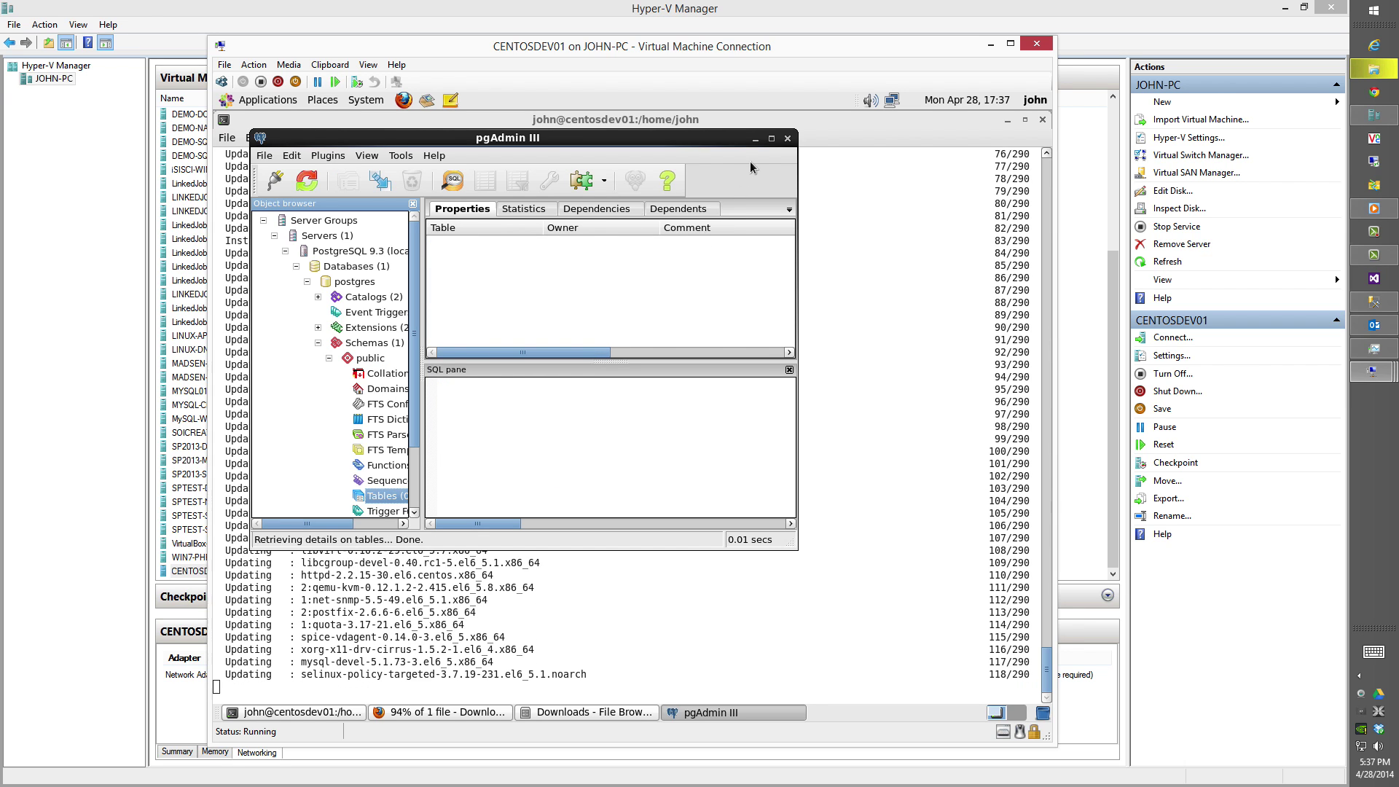
left_click(787, 138)
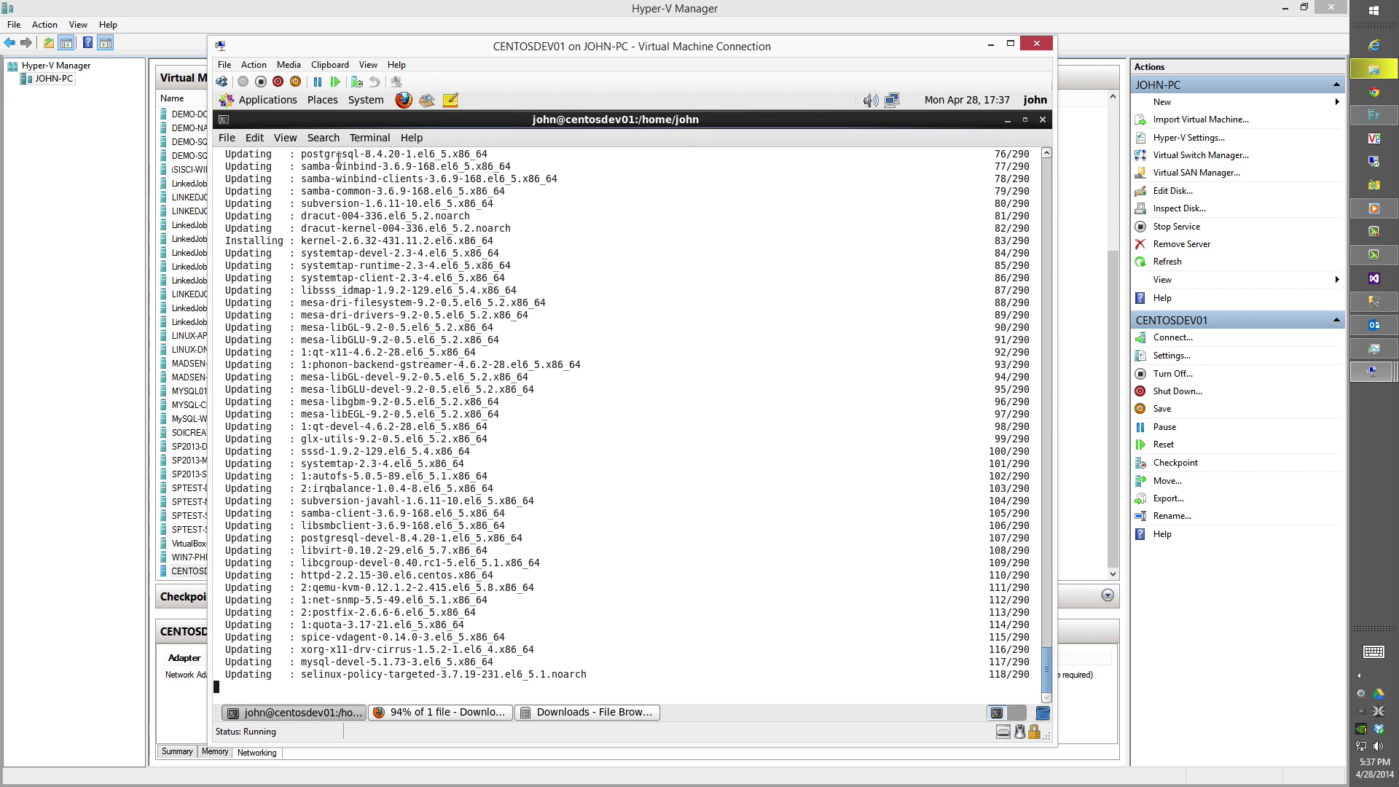
Launch NetBeans IDE 8.0, untick Show On Startup, close the Start Page and exit NetBeans.
left_click(246, 99)
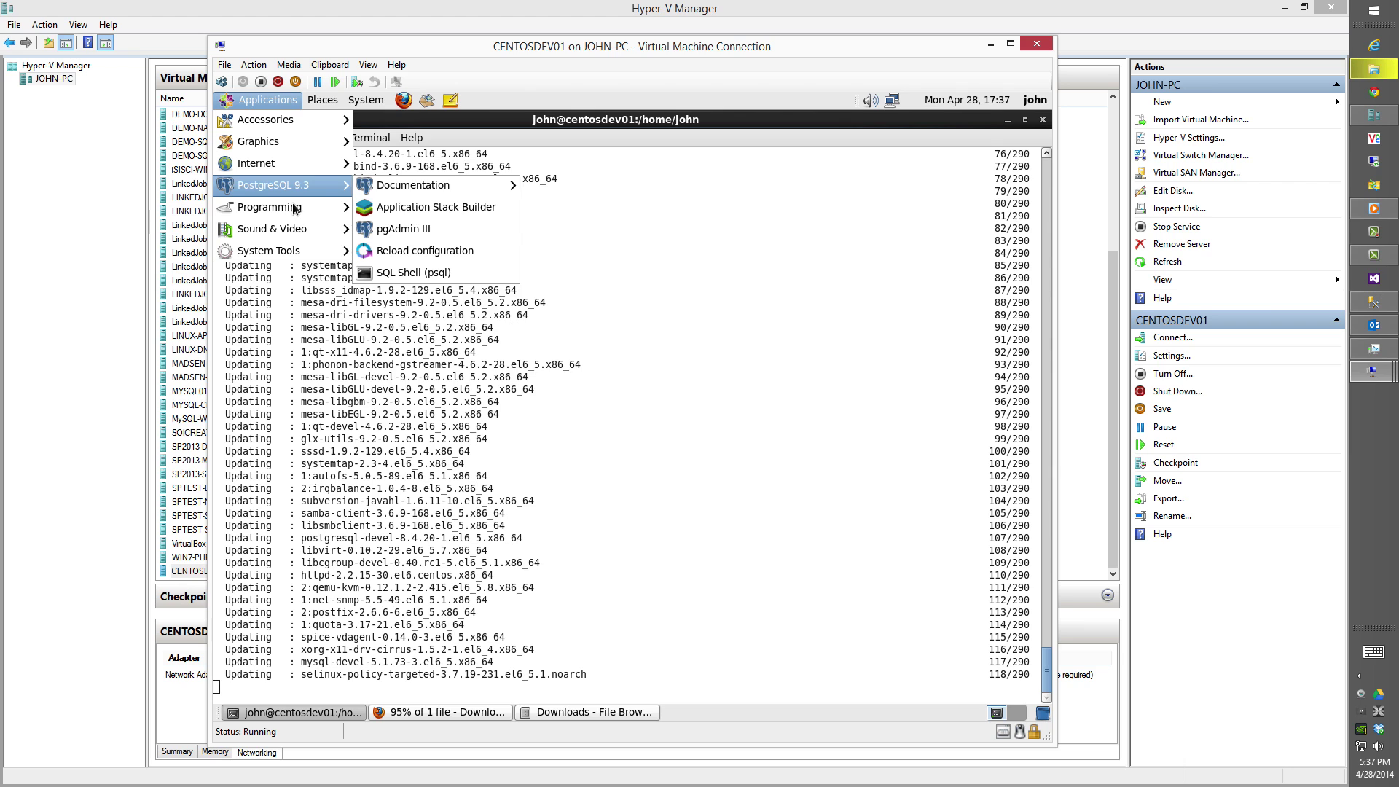
mouse_move(269, 207)
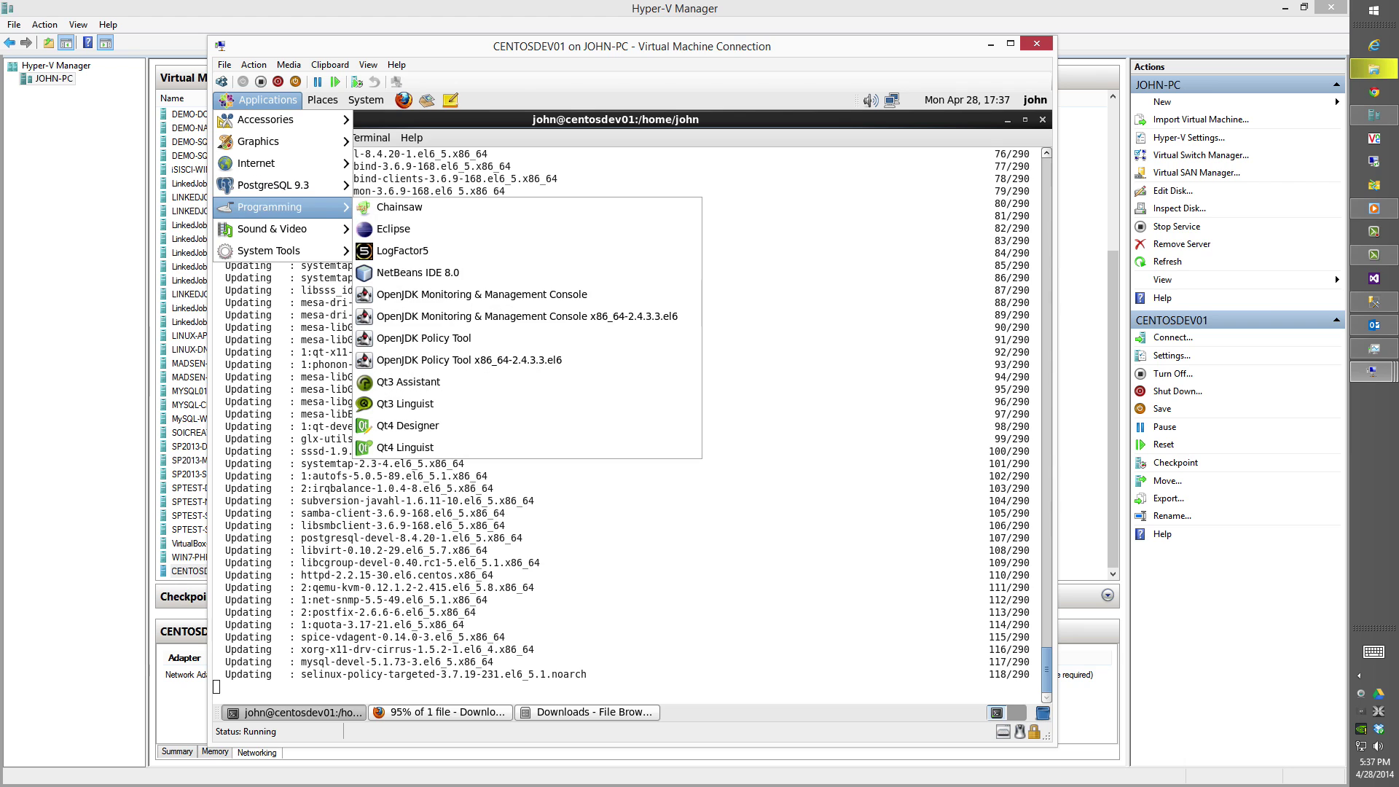
left_click(515, 276)
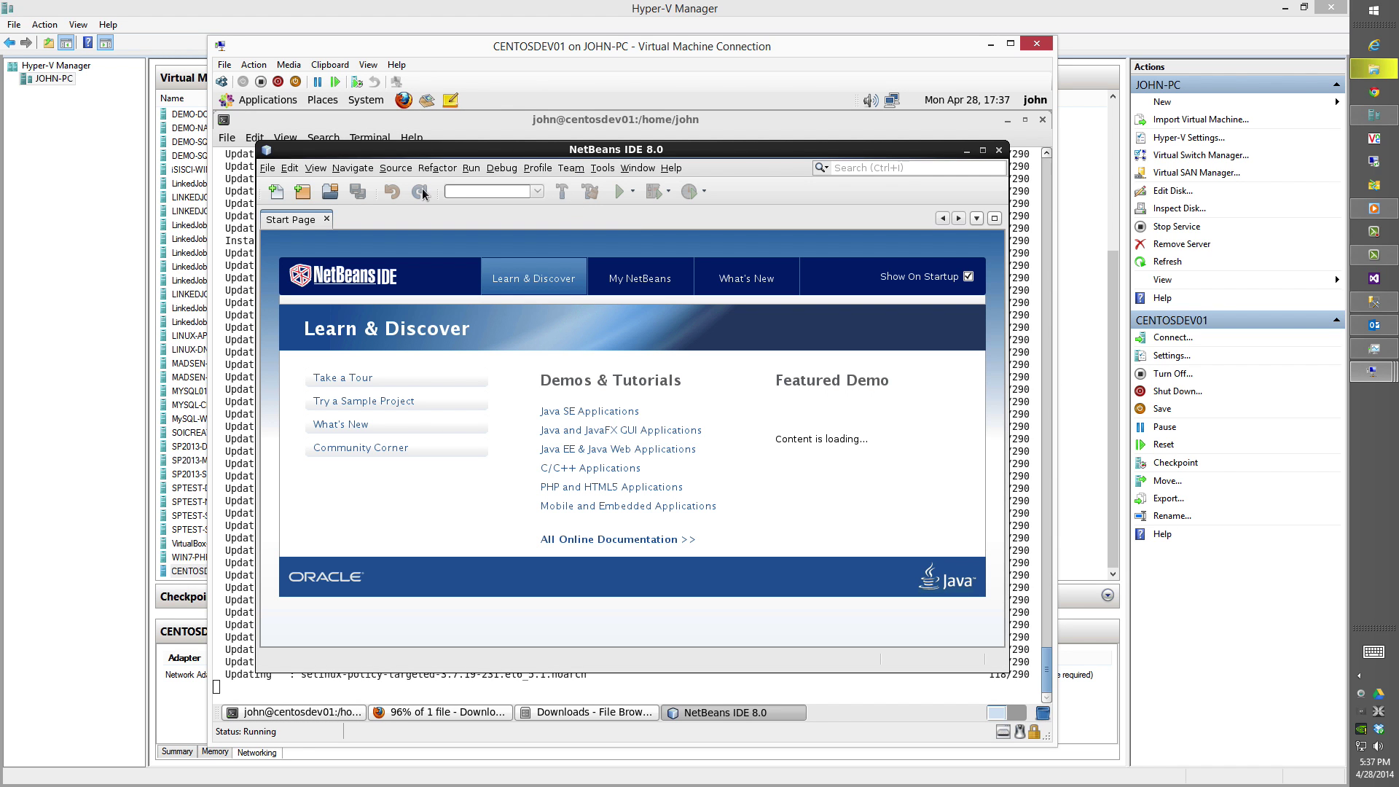
left_click(960, 277)
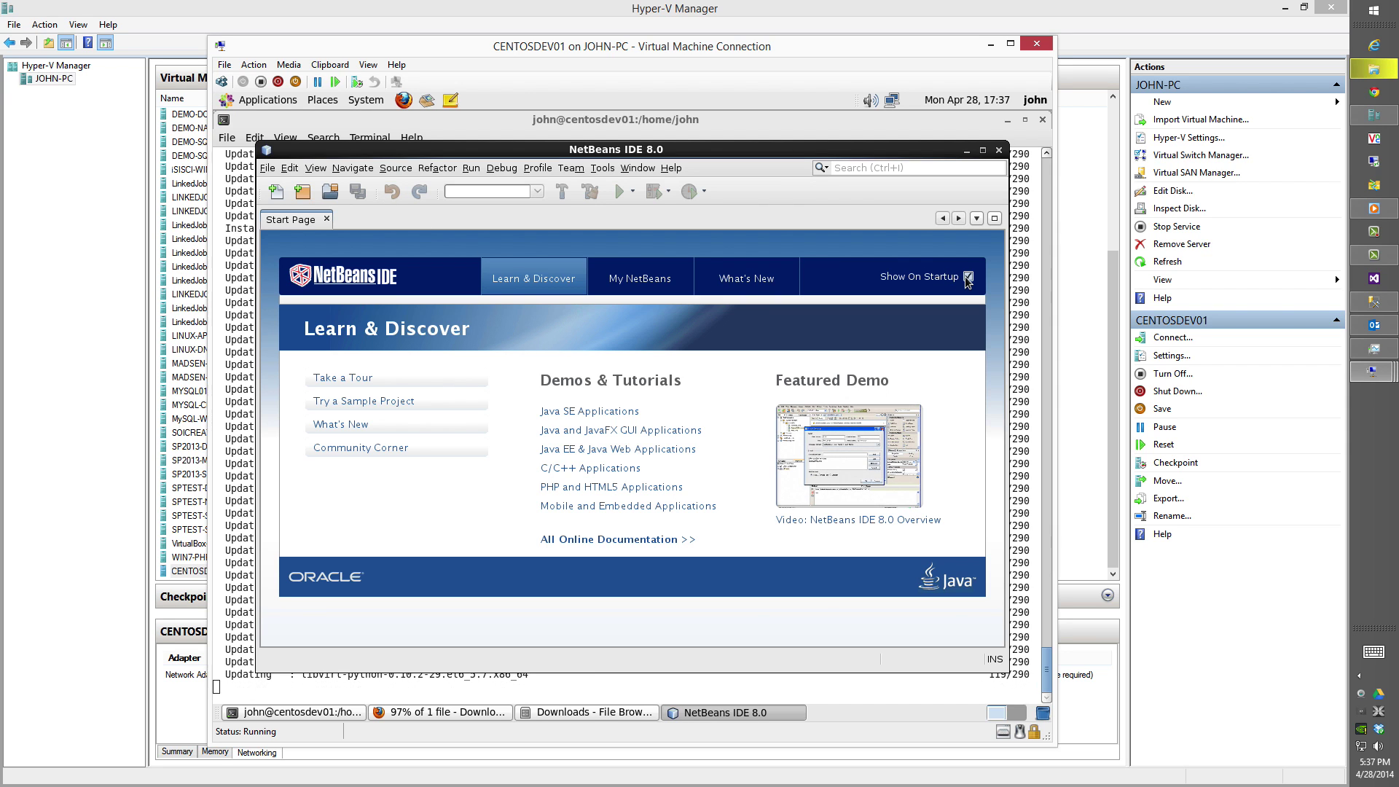
left_click(327, 219)
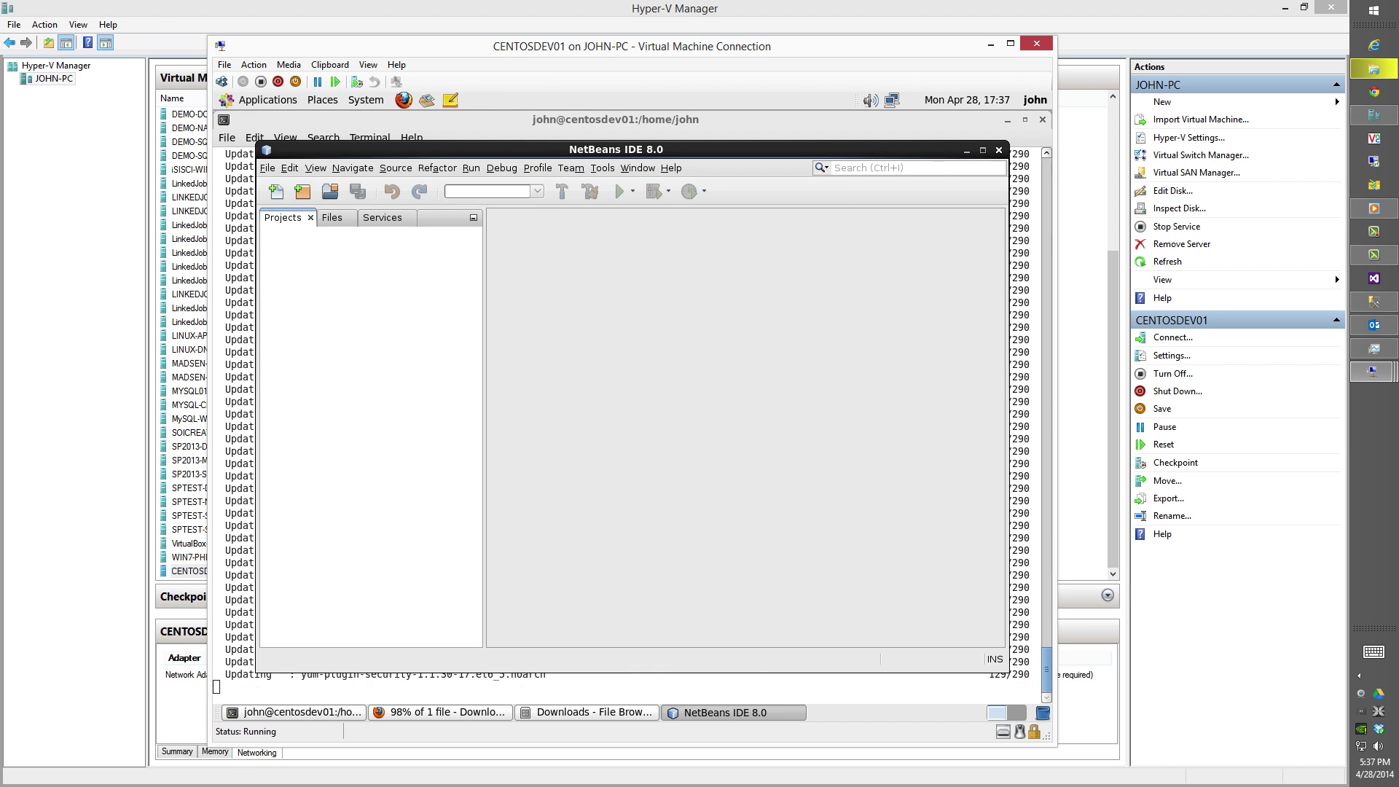
left_click(999, 150)
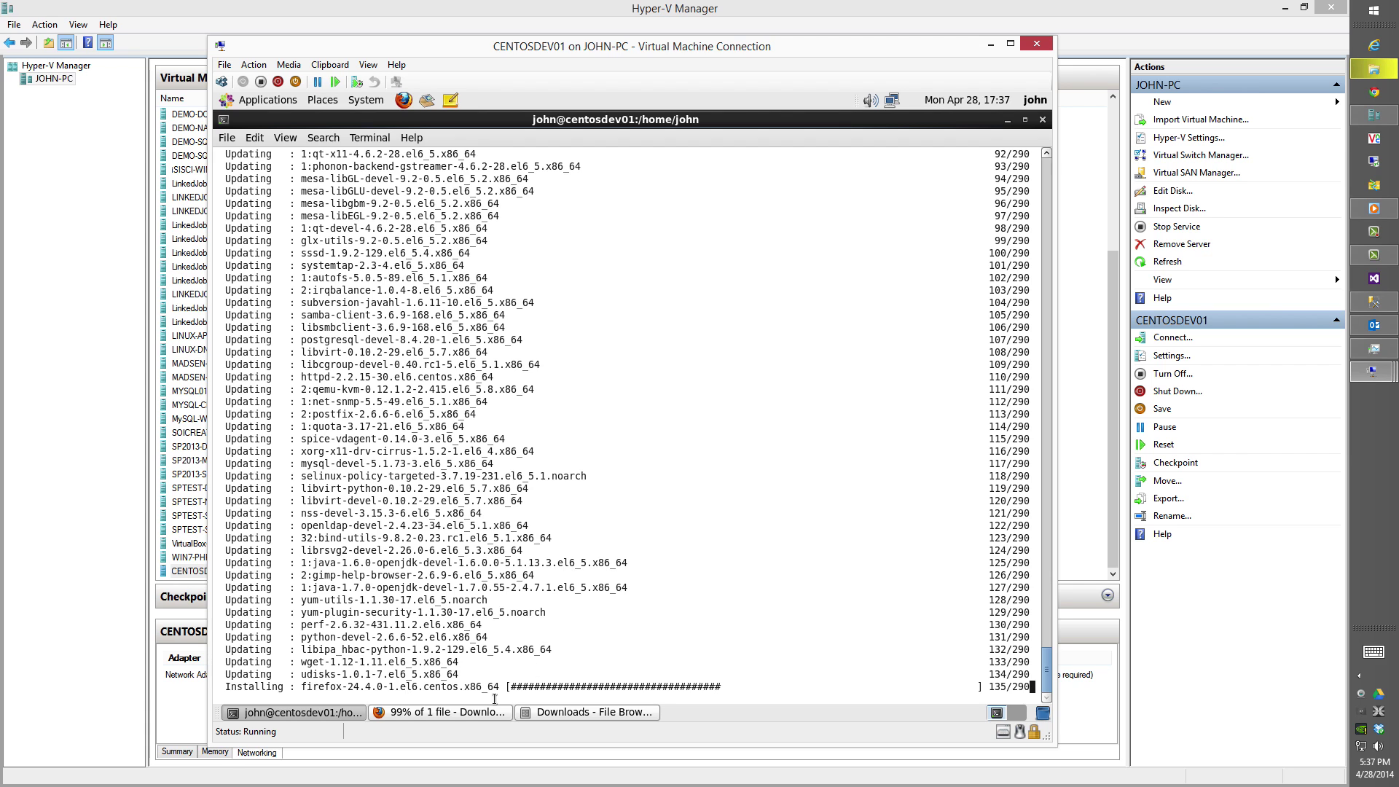
Close the finished Firefox downloads list and bring the Downloads folder window forward.
left_click(488, 714)
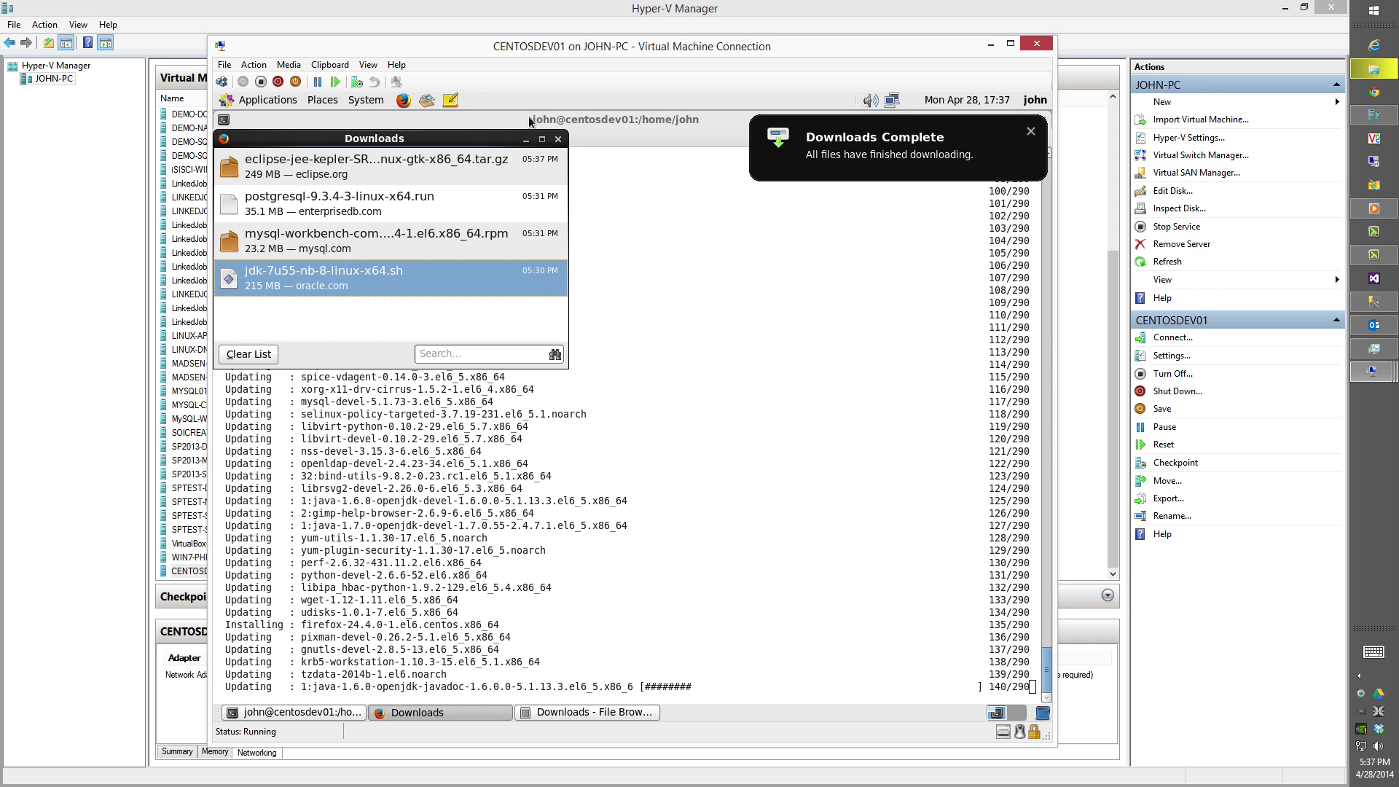
left_click(559, 140)
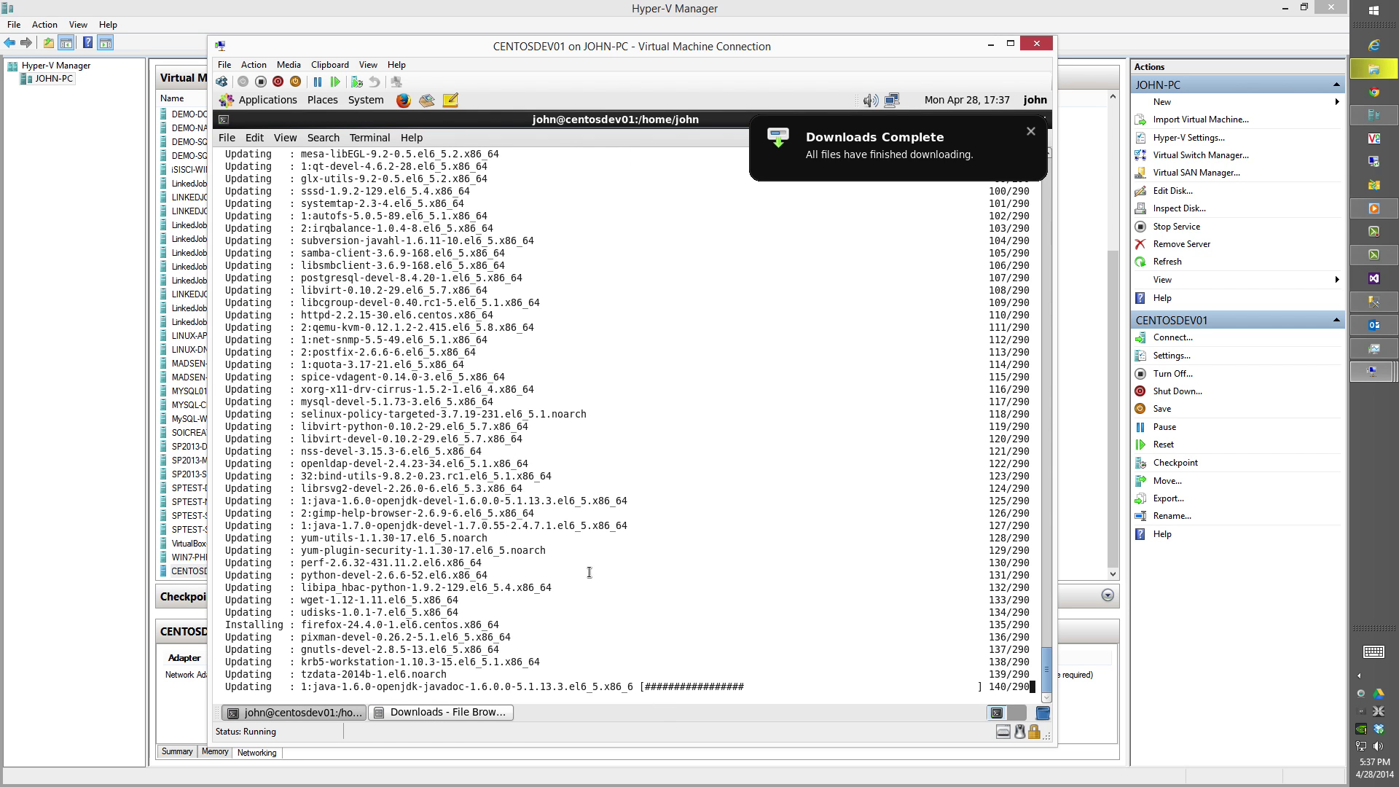
left_click(496, 713)
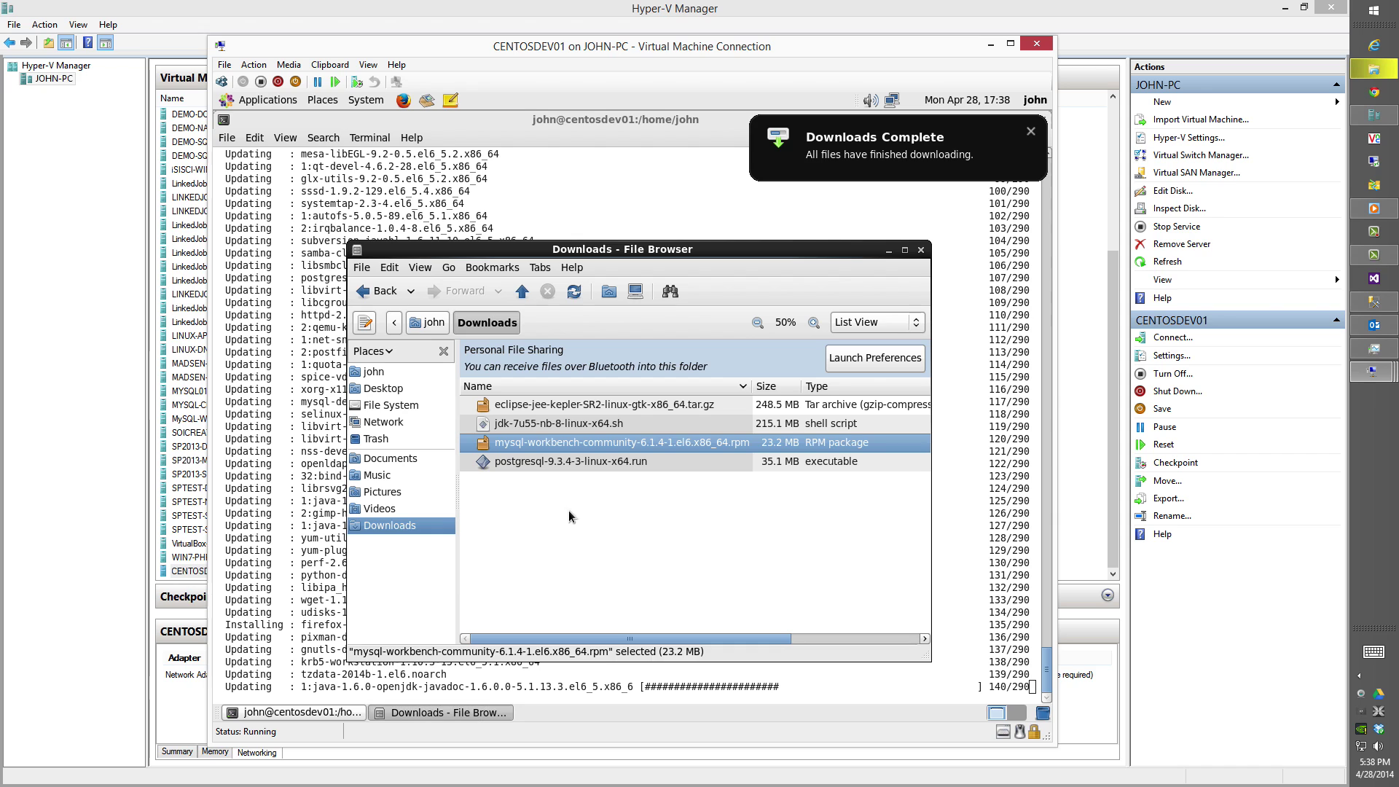
Extract the Eclipse tar.gz archive here and remove the resulting eclipse folder from Downloads.
right_click(624, 409)
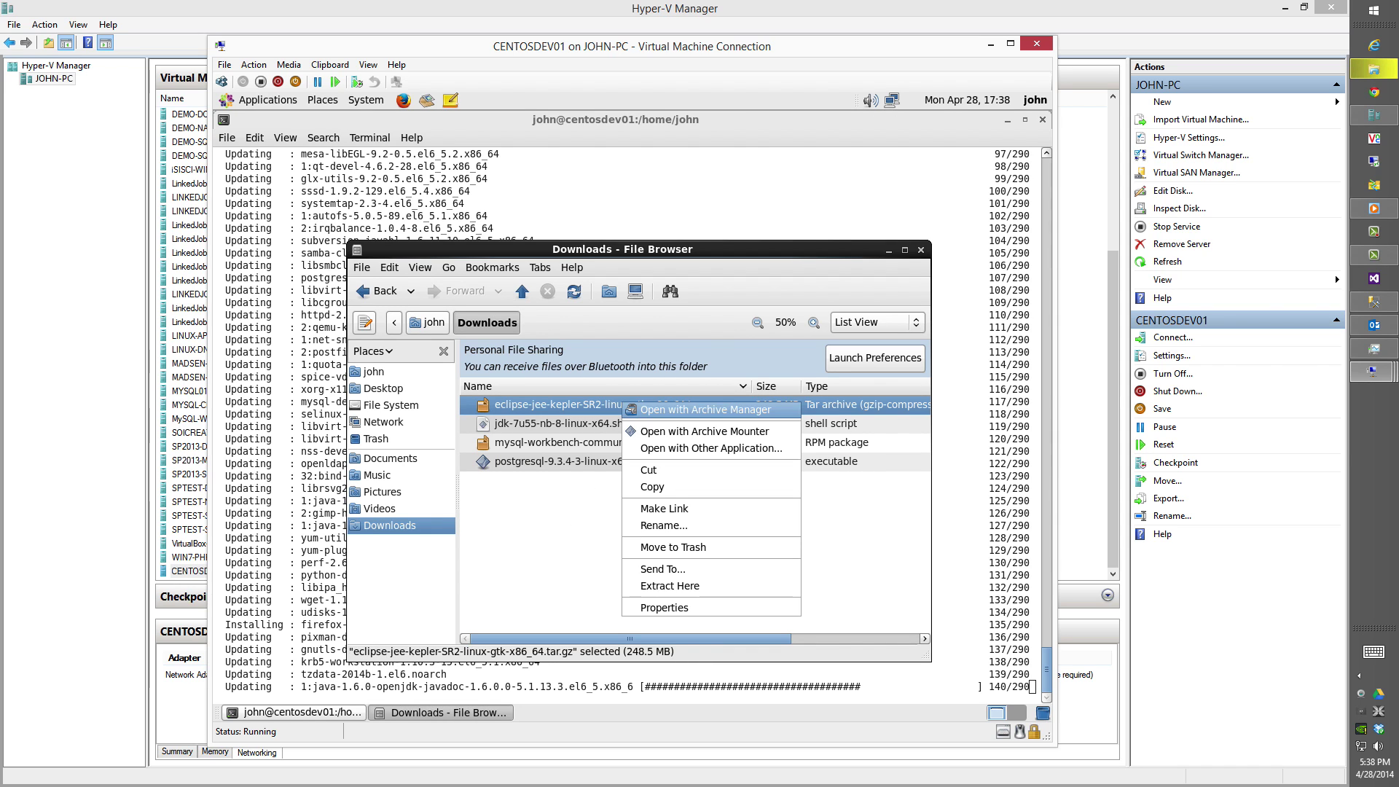
left_click(669, 586)
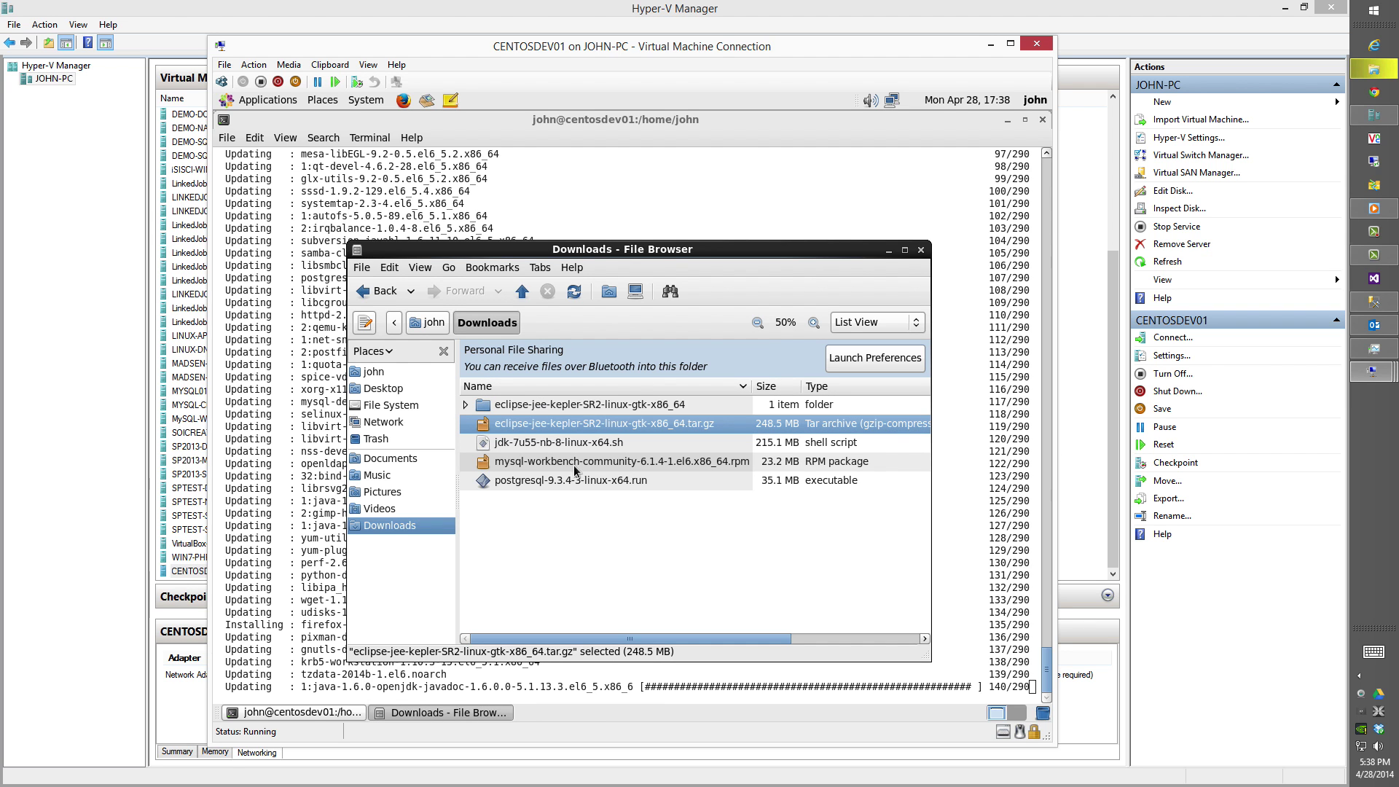
left_click(551, 410)
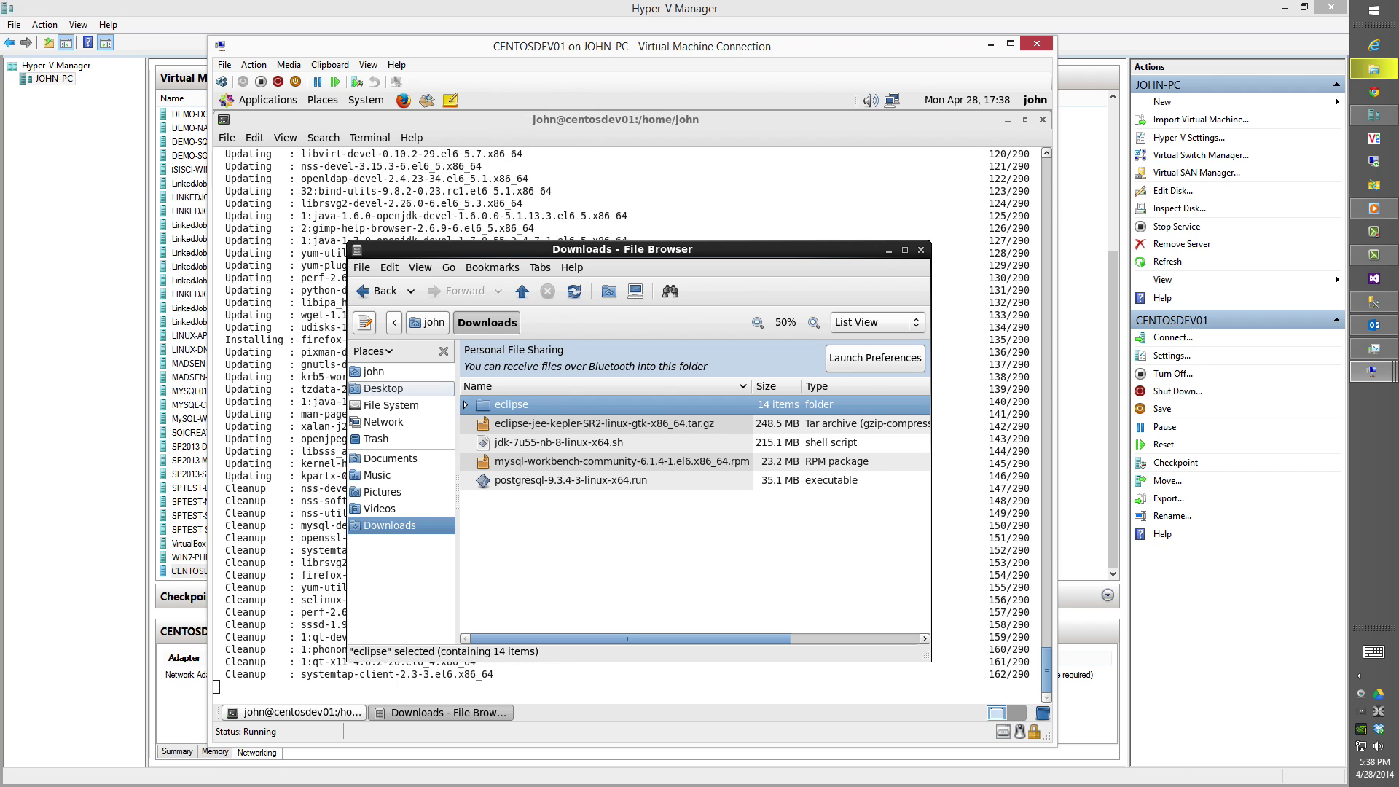
key("Delete")
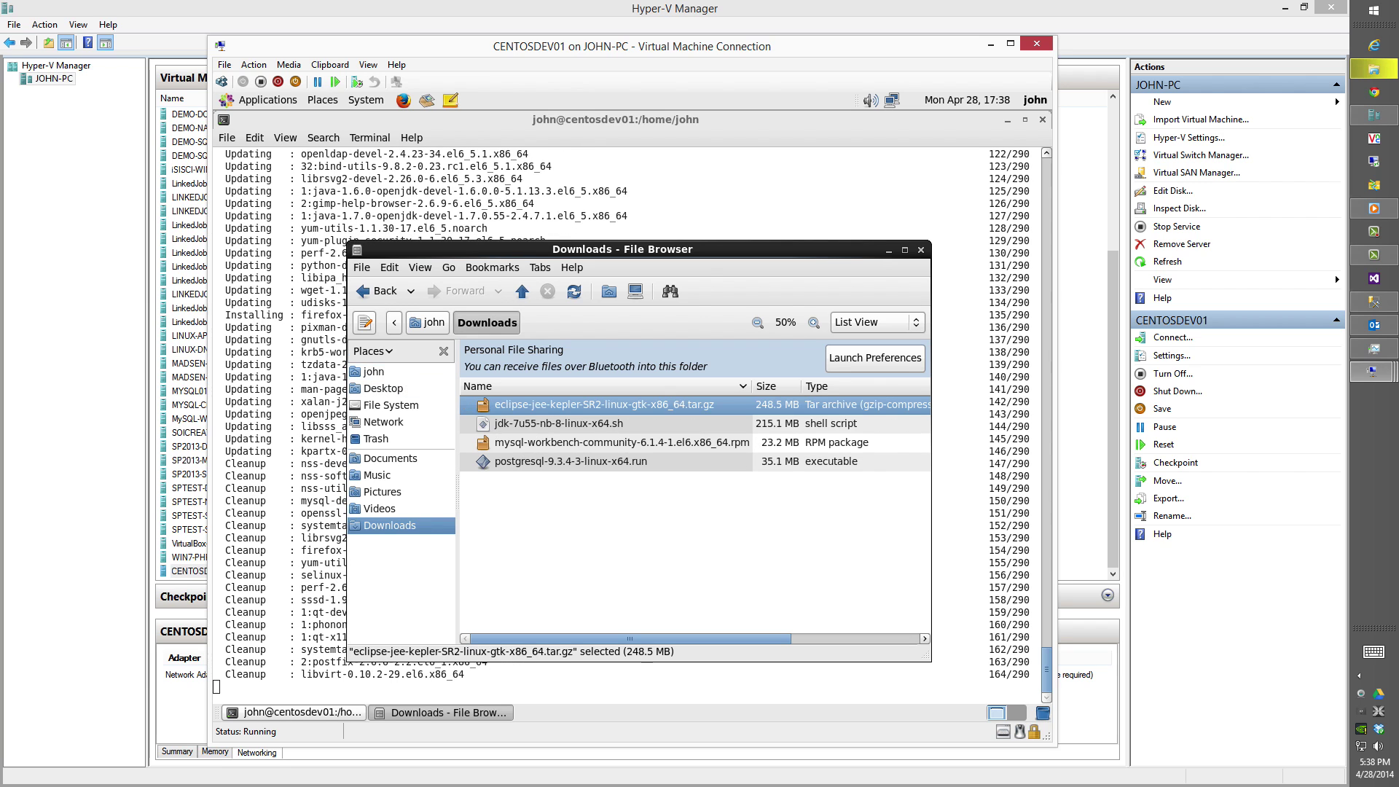
Move the PostgreSQL installer, Eclipse archive and JDK installer script to the Trash.
left_click(633, 516)
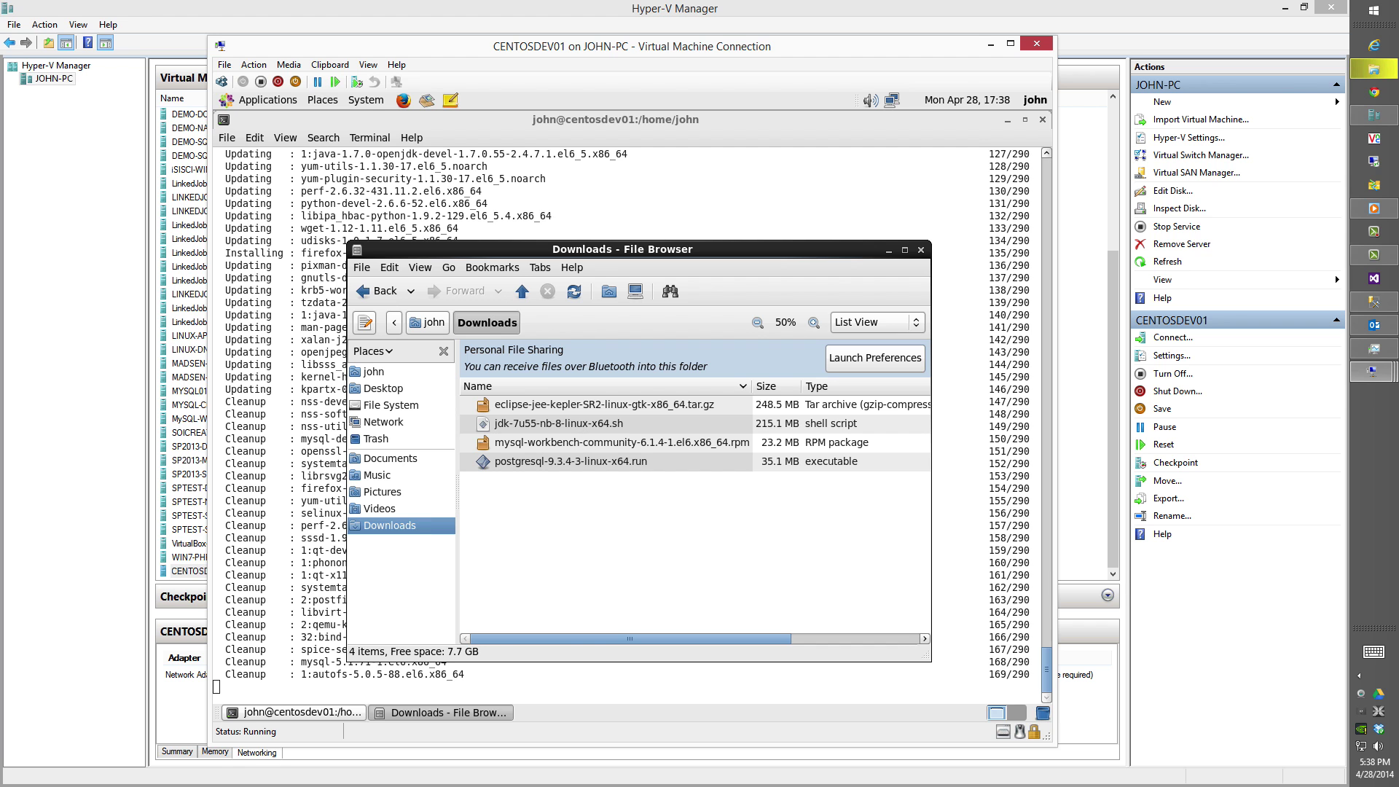
left_click(575, 461)
right_click(577, 462)
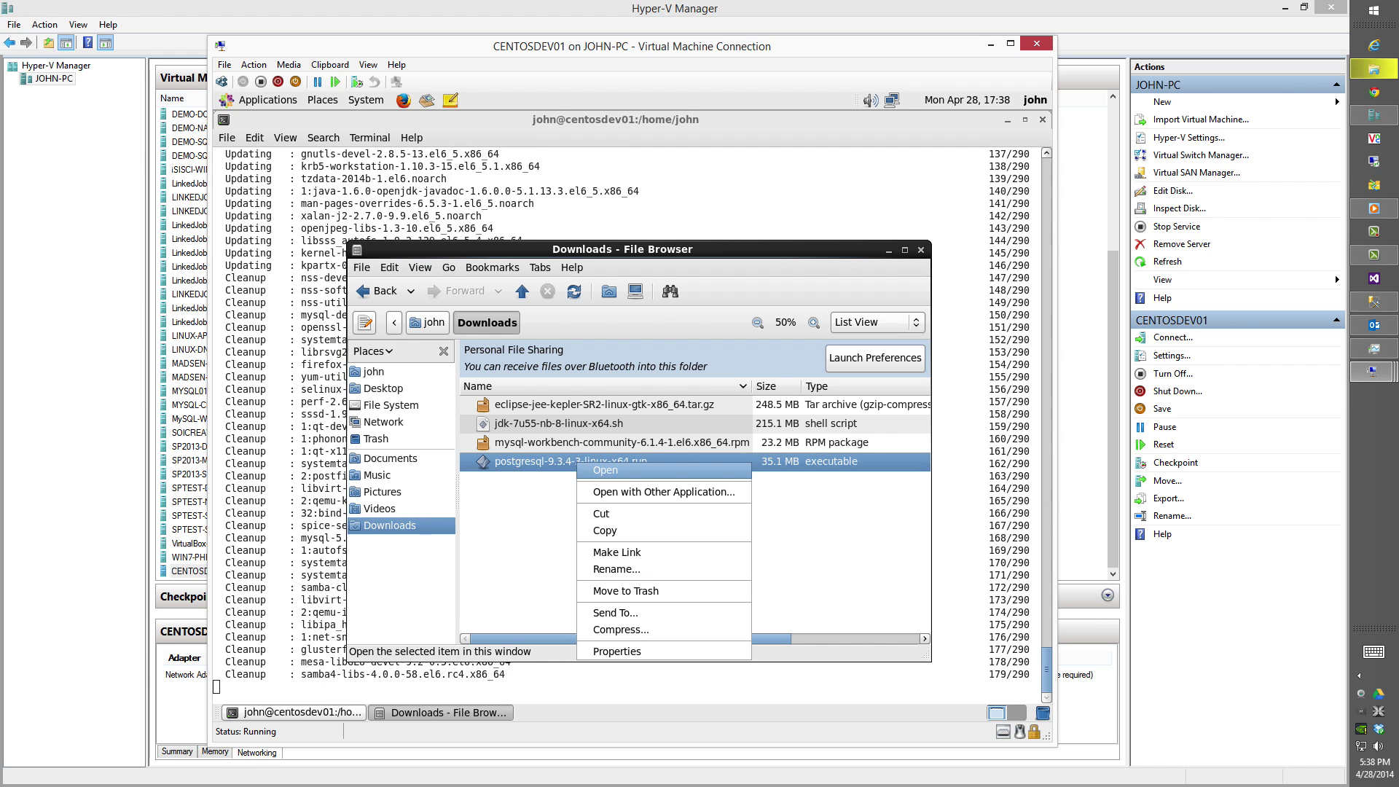
left_click(611, 592)
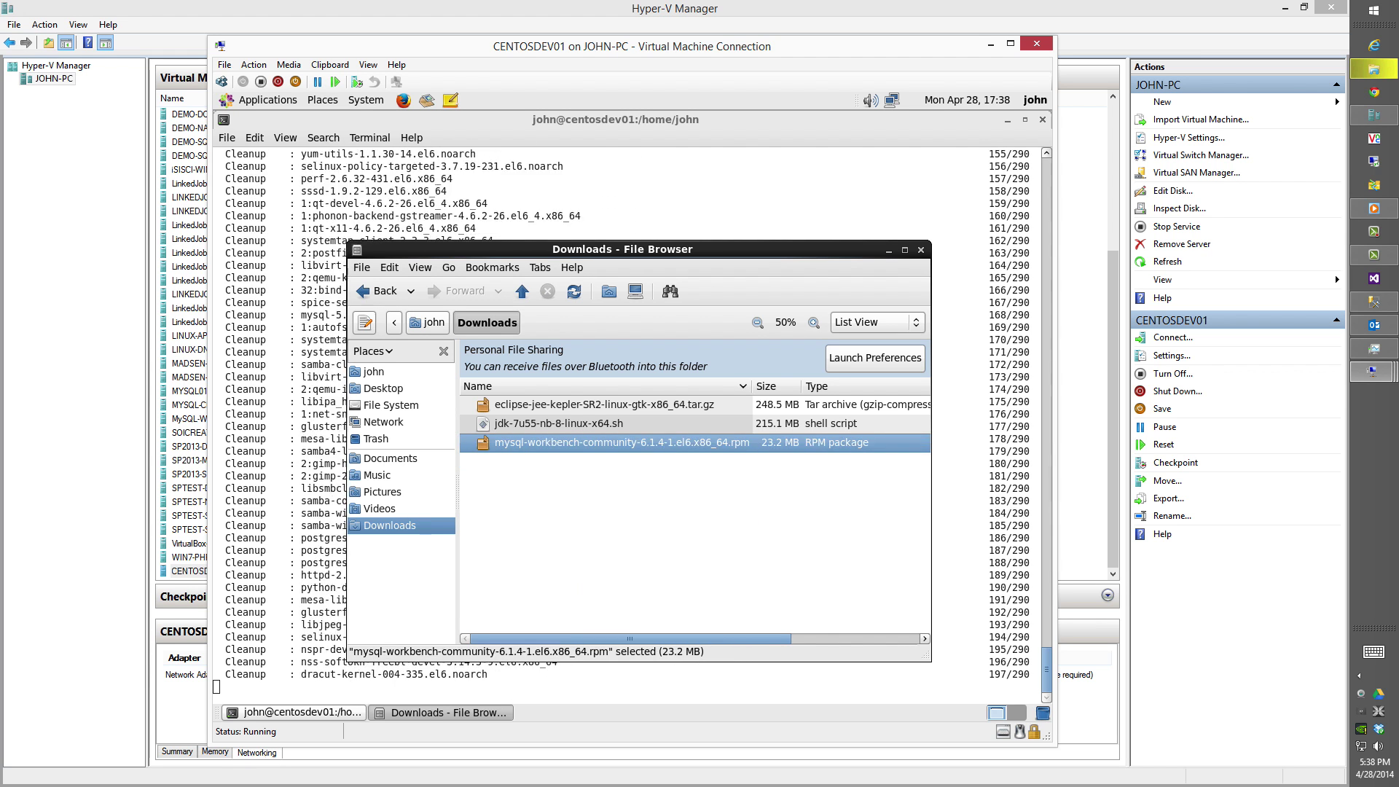
left_click(520, 406)
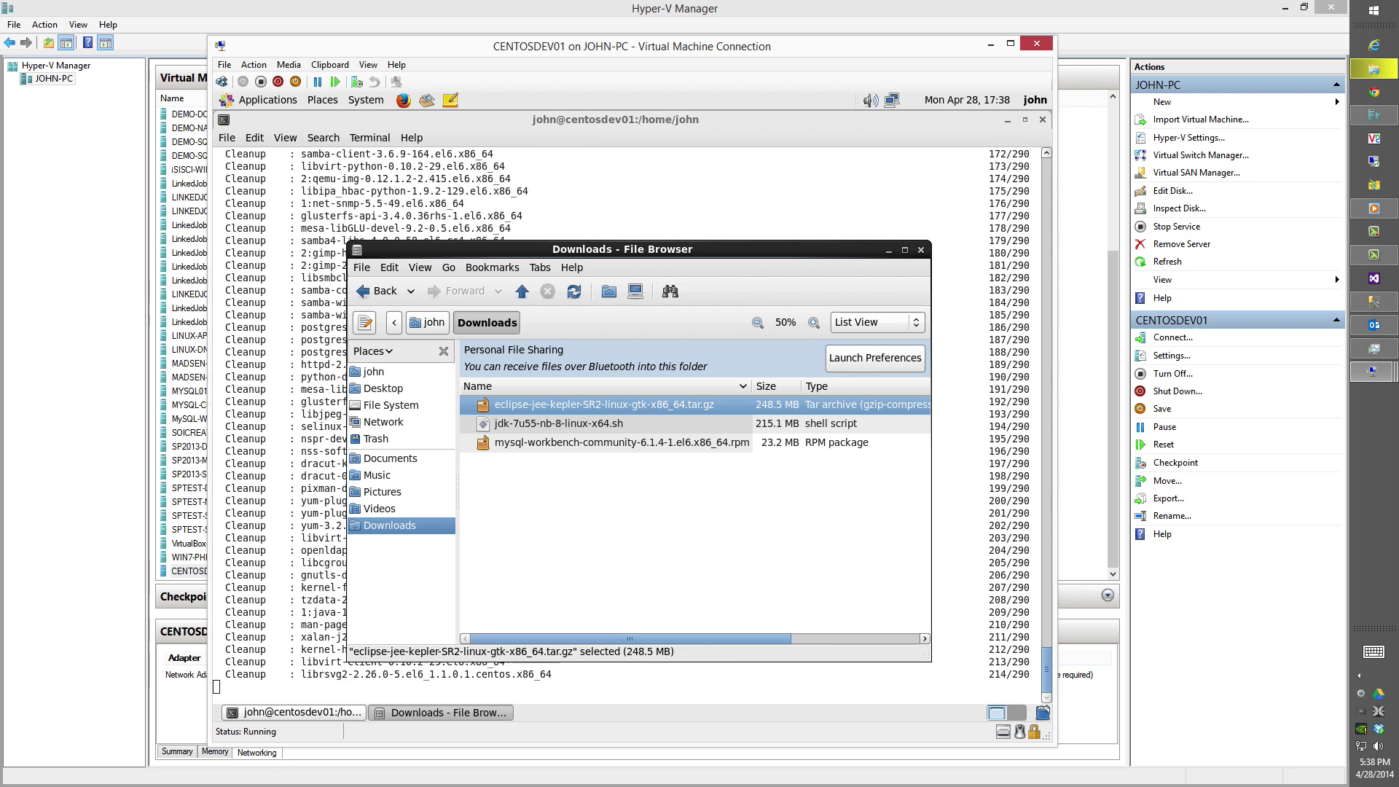
right_click(521, 408)
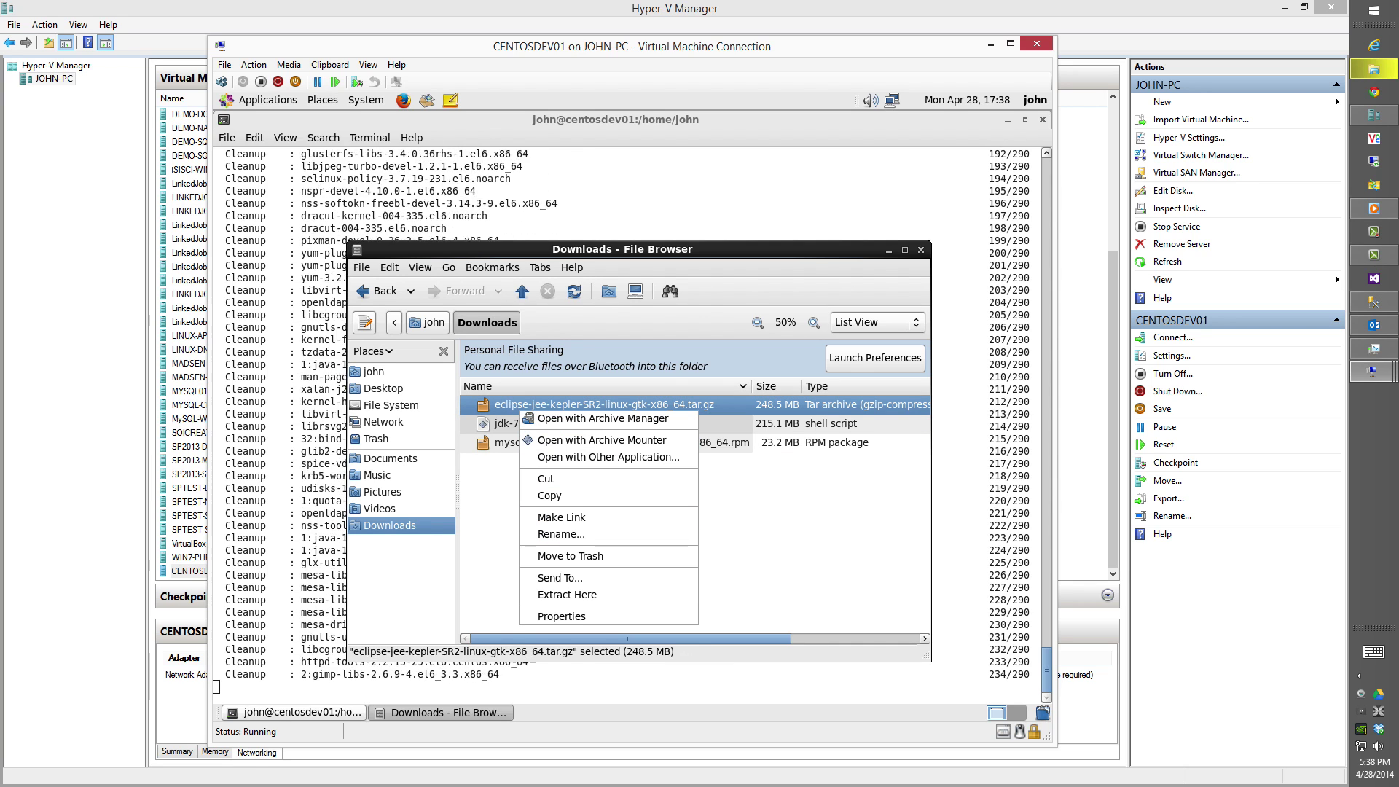
left_click(549, 556)
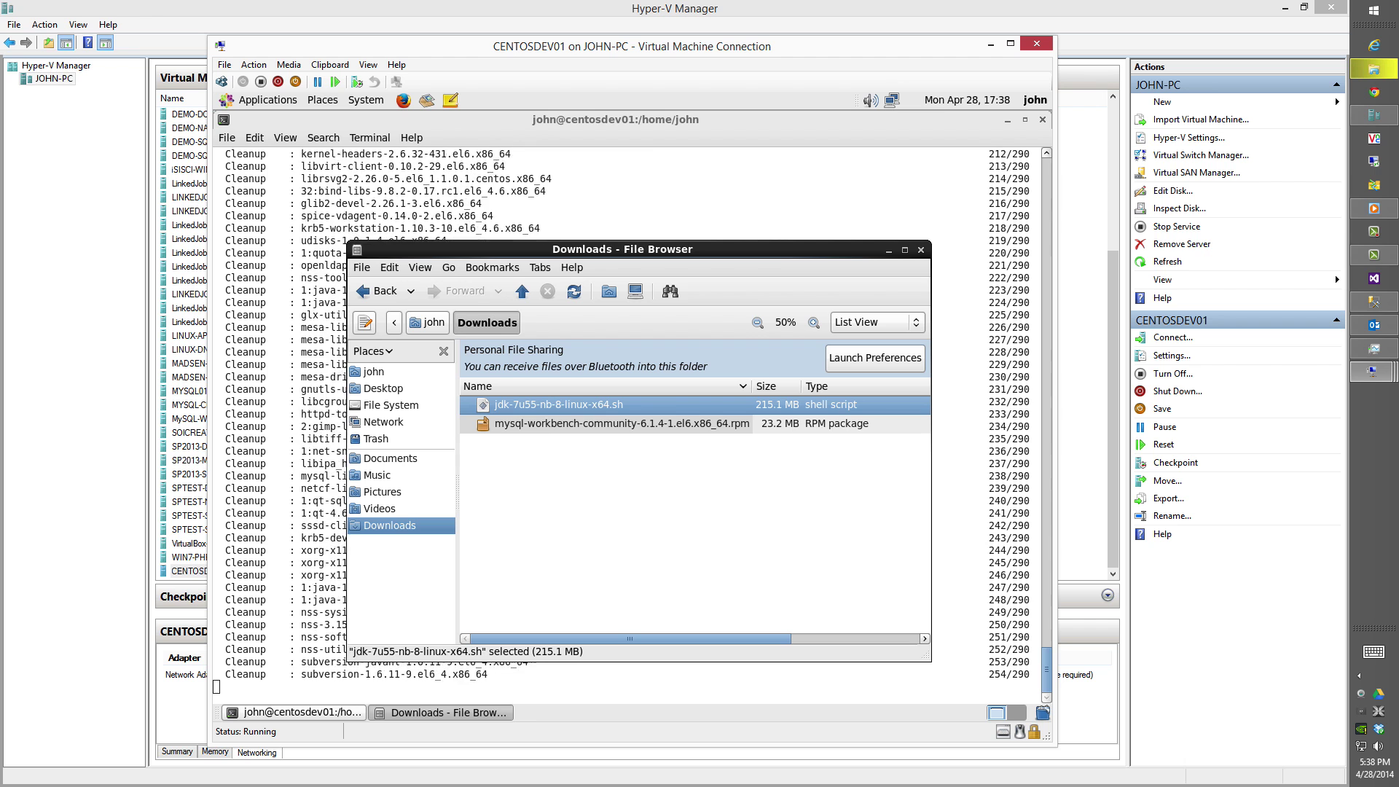
right_click(529, 410)
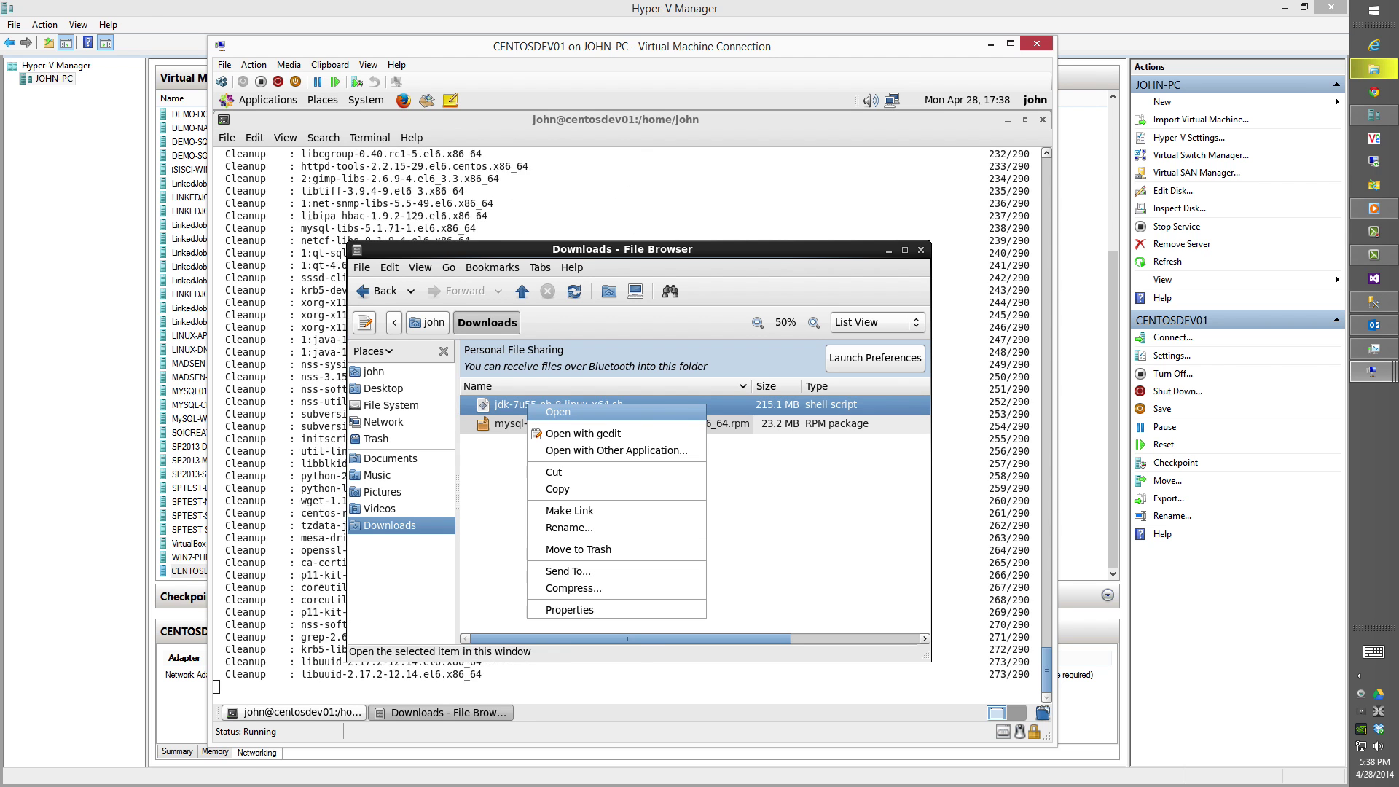
left_click(561, 549)
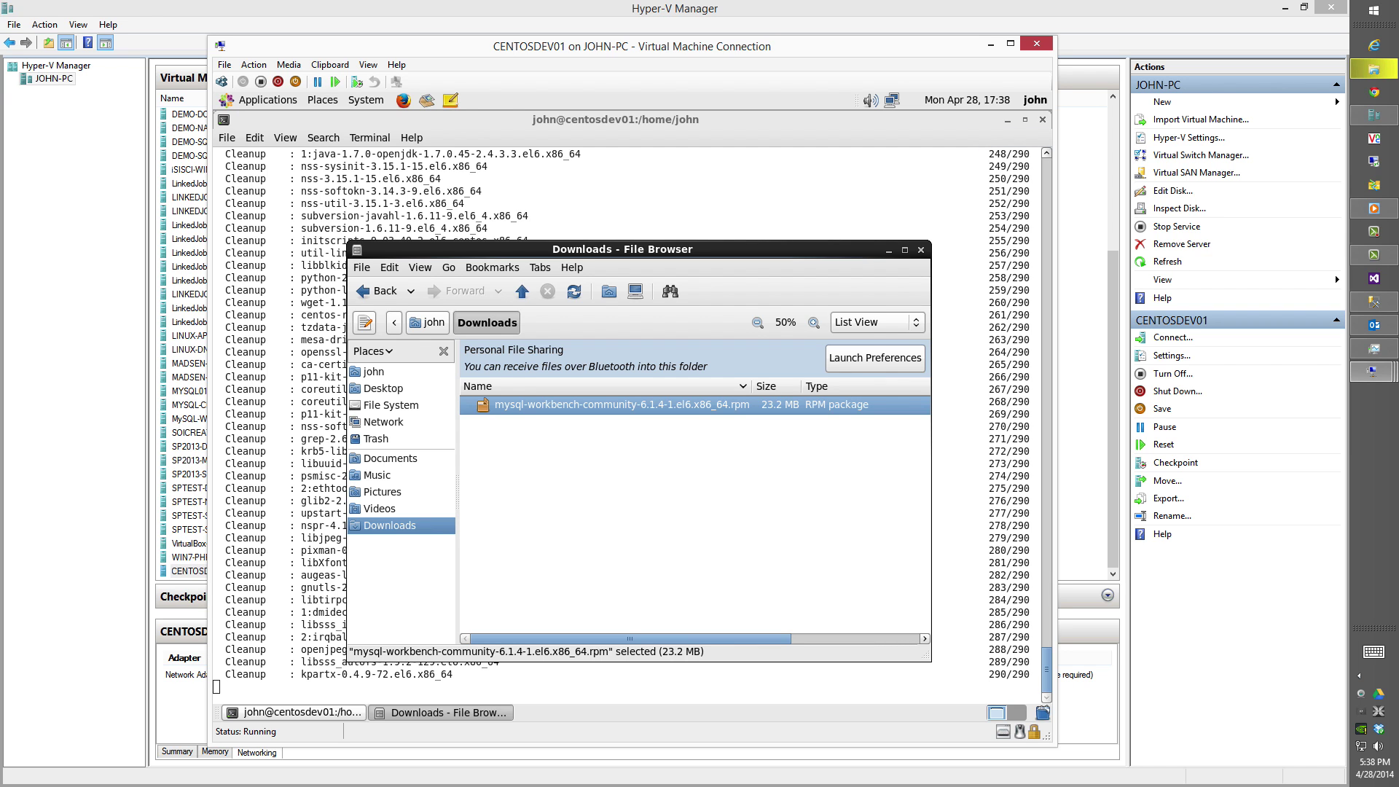
Confirm the yum upgrade completed and restart the VM with the reboot command.
left_click(1025, 121)
type("reboot")
key("Return")
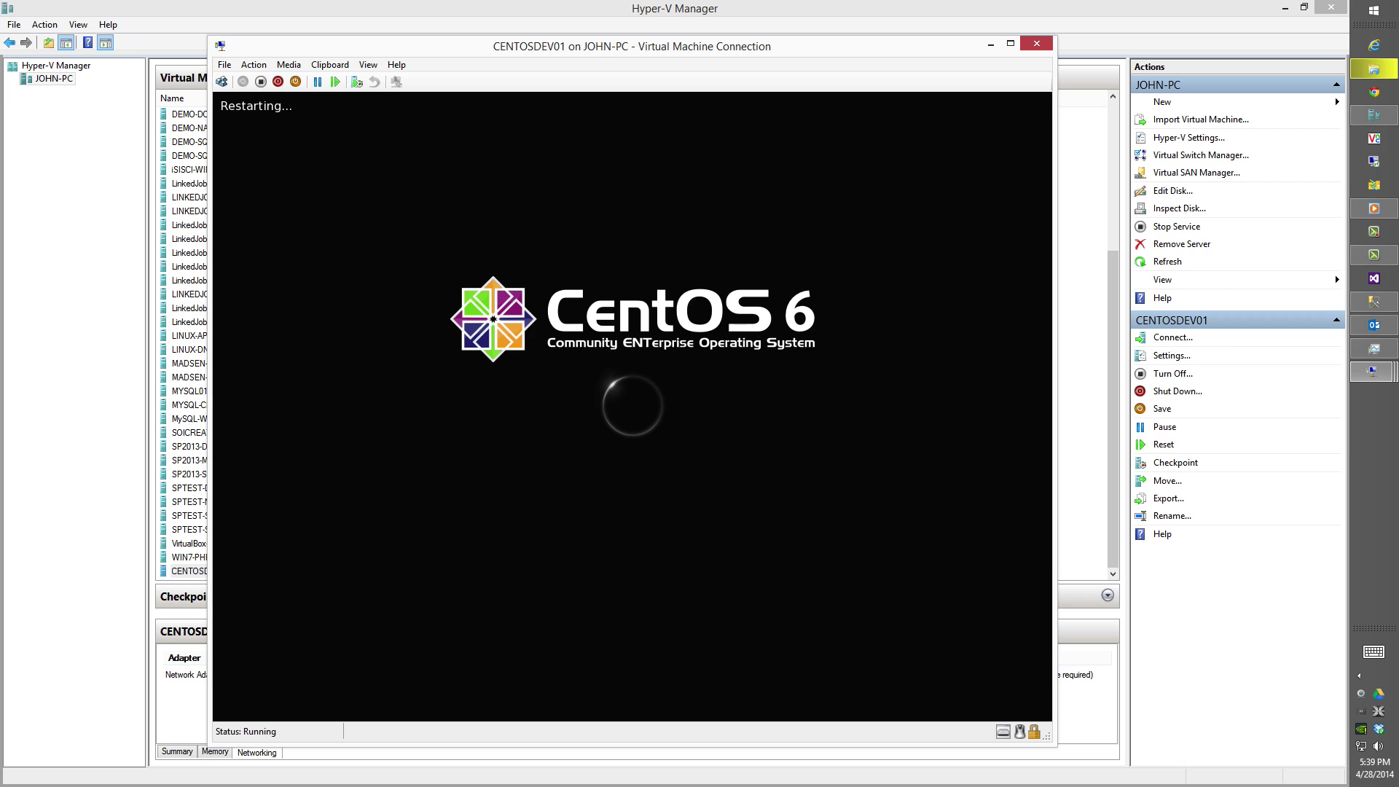
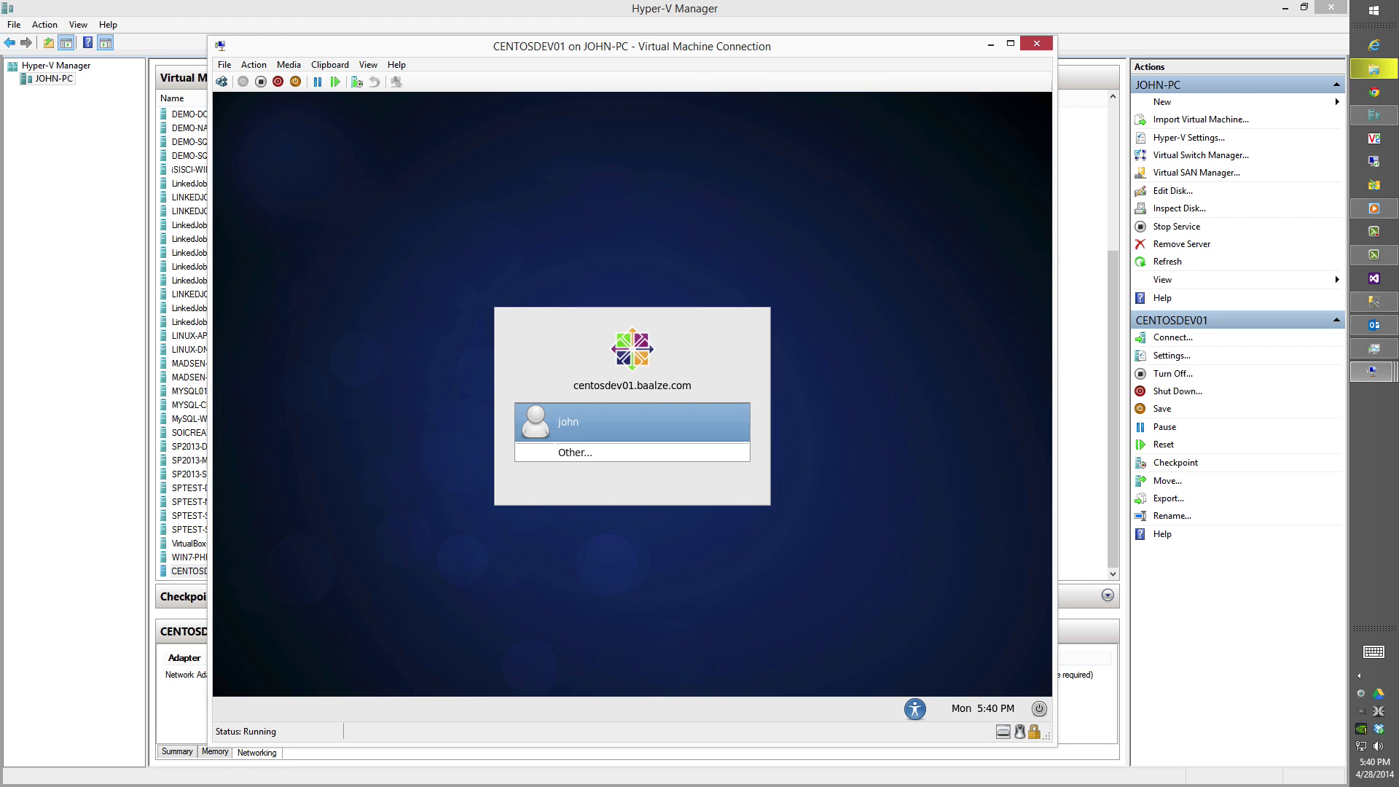
Log into the CentOS desktop and open a Terminal from Applications > System Tools.
key("Return")
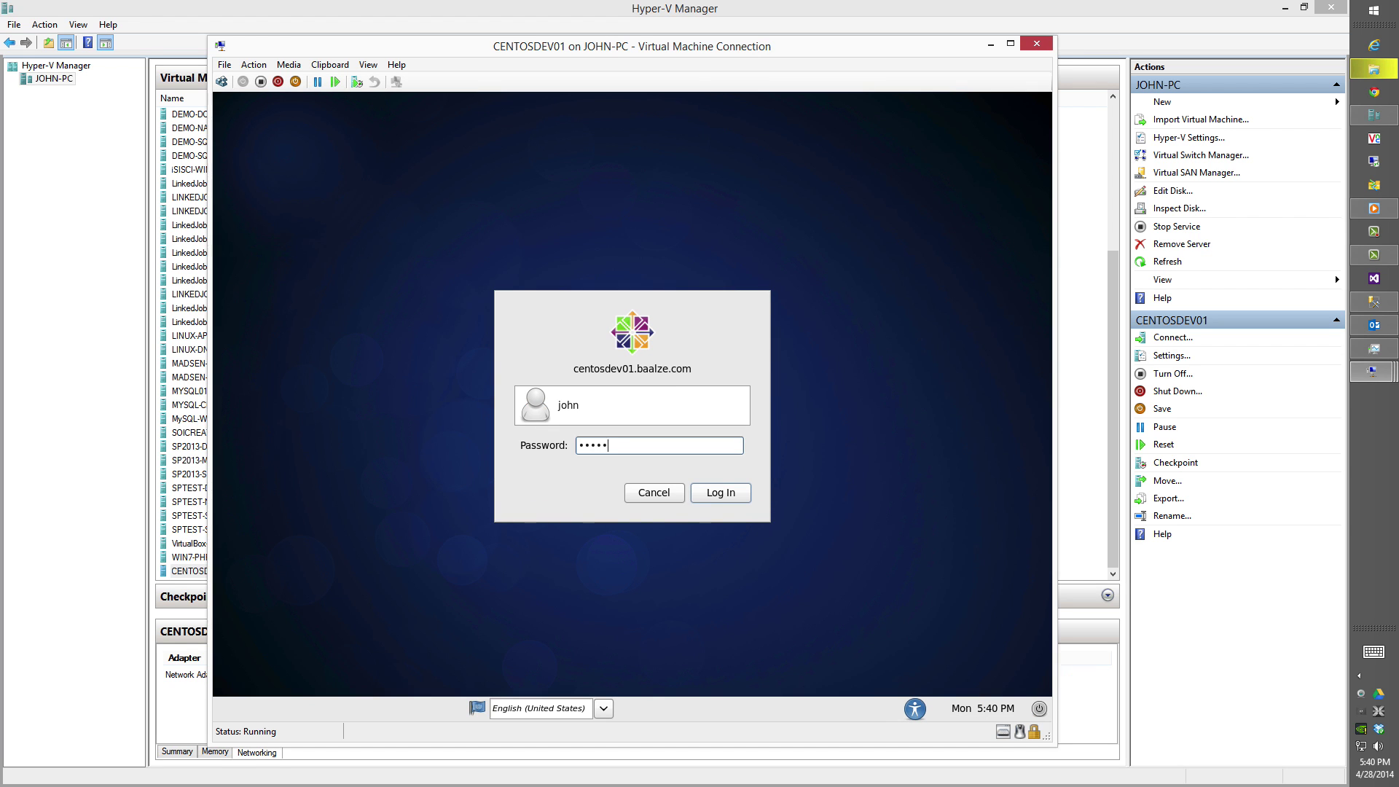
key("Return")
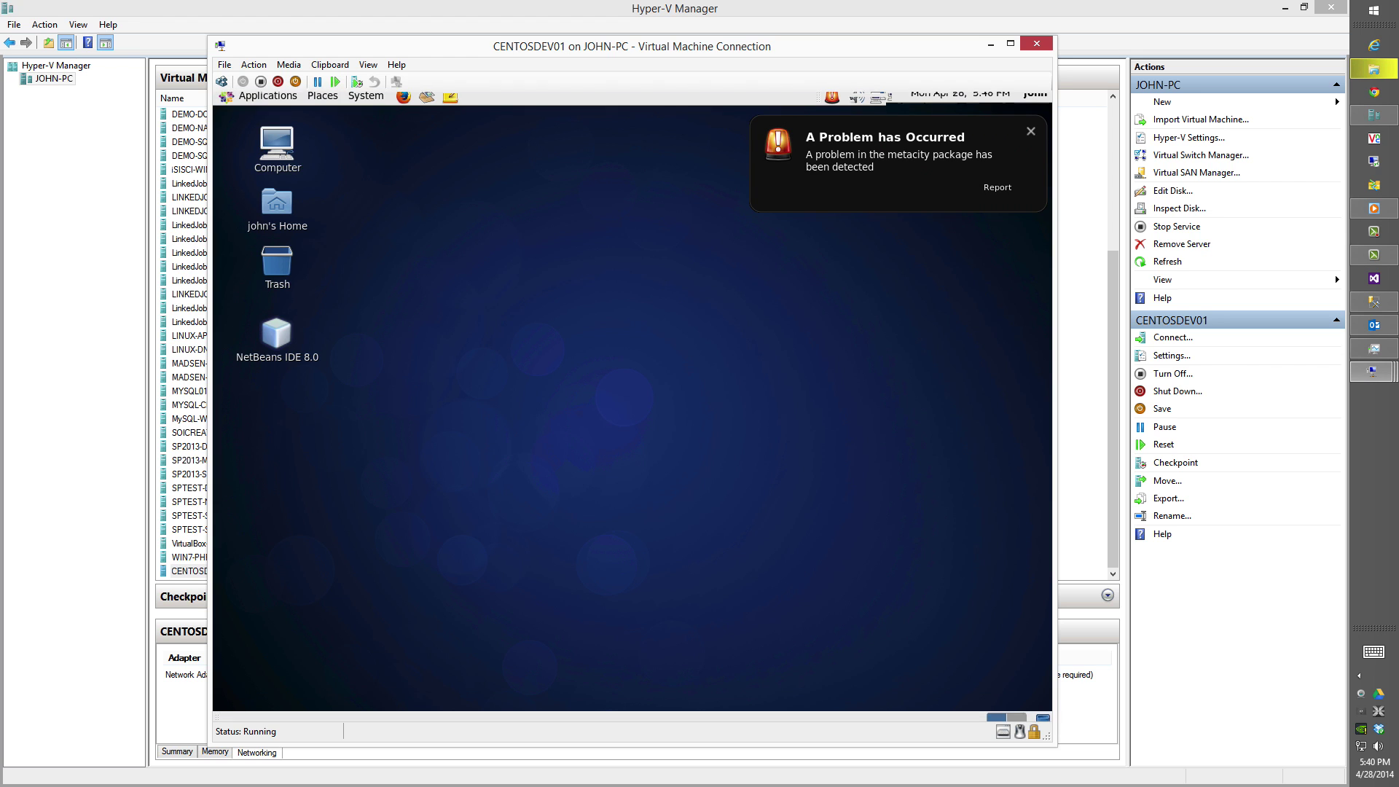
left_click(297, 102)
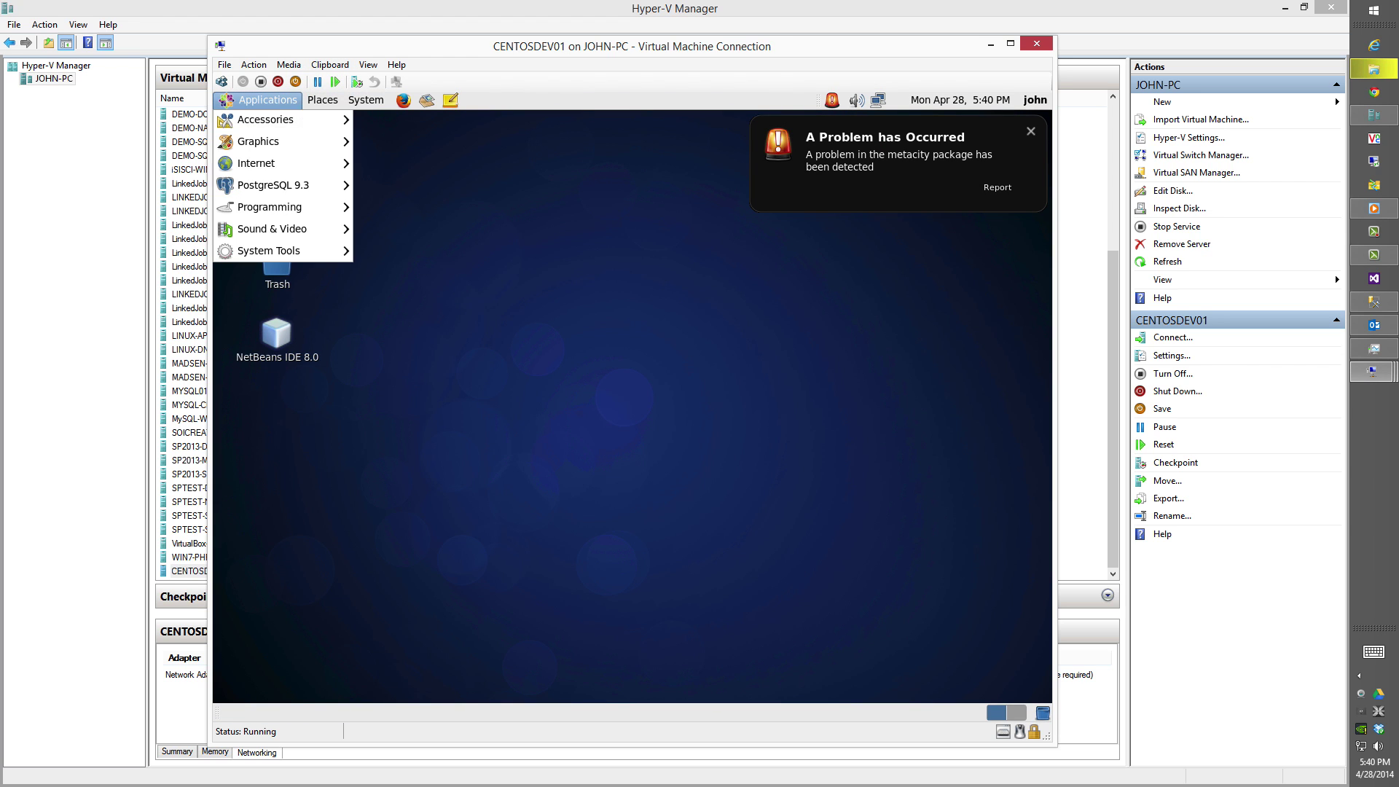
mouse_move(298, 252)
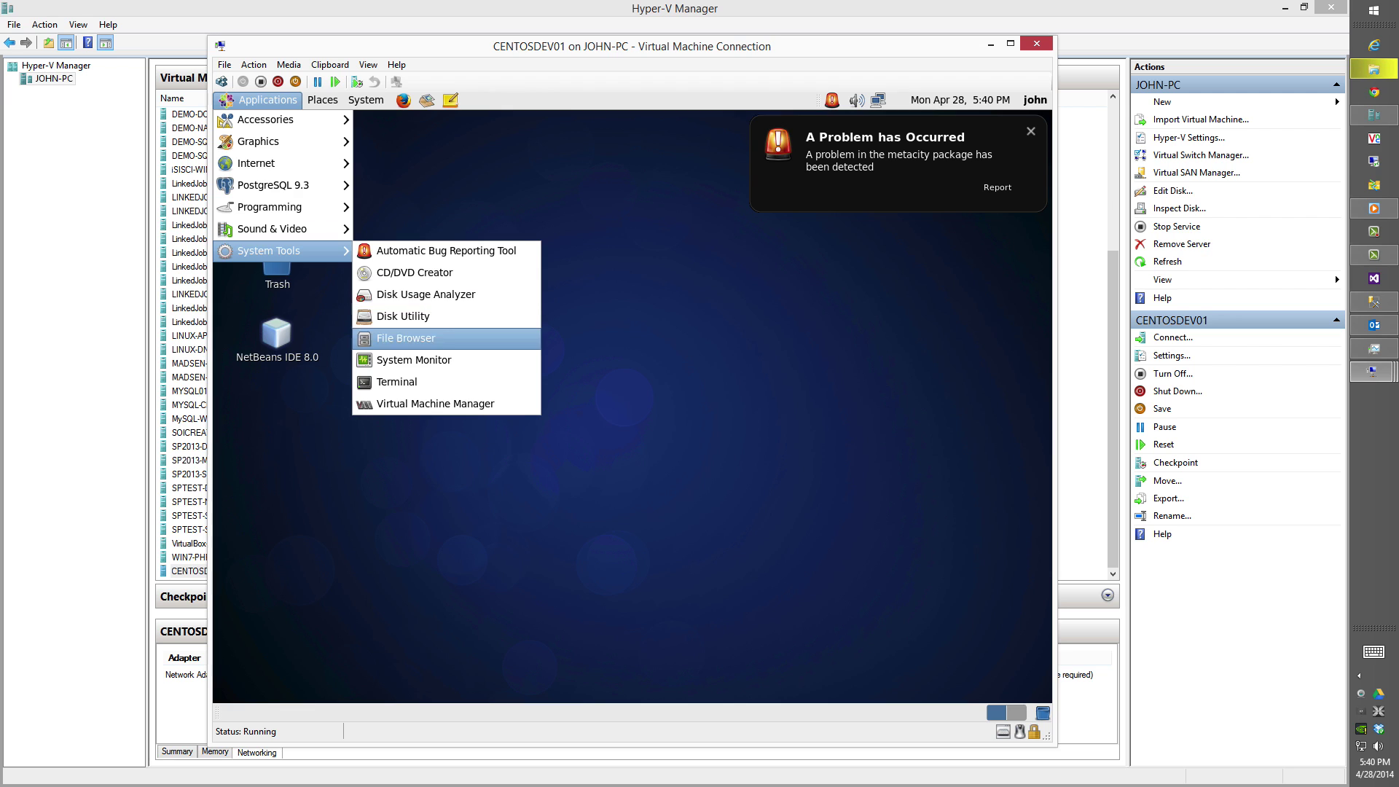
left_click(460, 383)
Switch to root with su and run yum -y update.
type("su")
key("Return")
key("Return")
type("yum -")
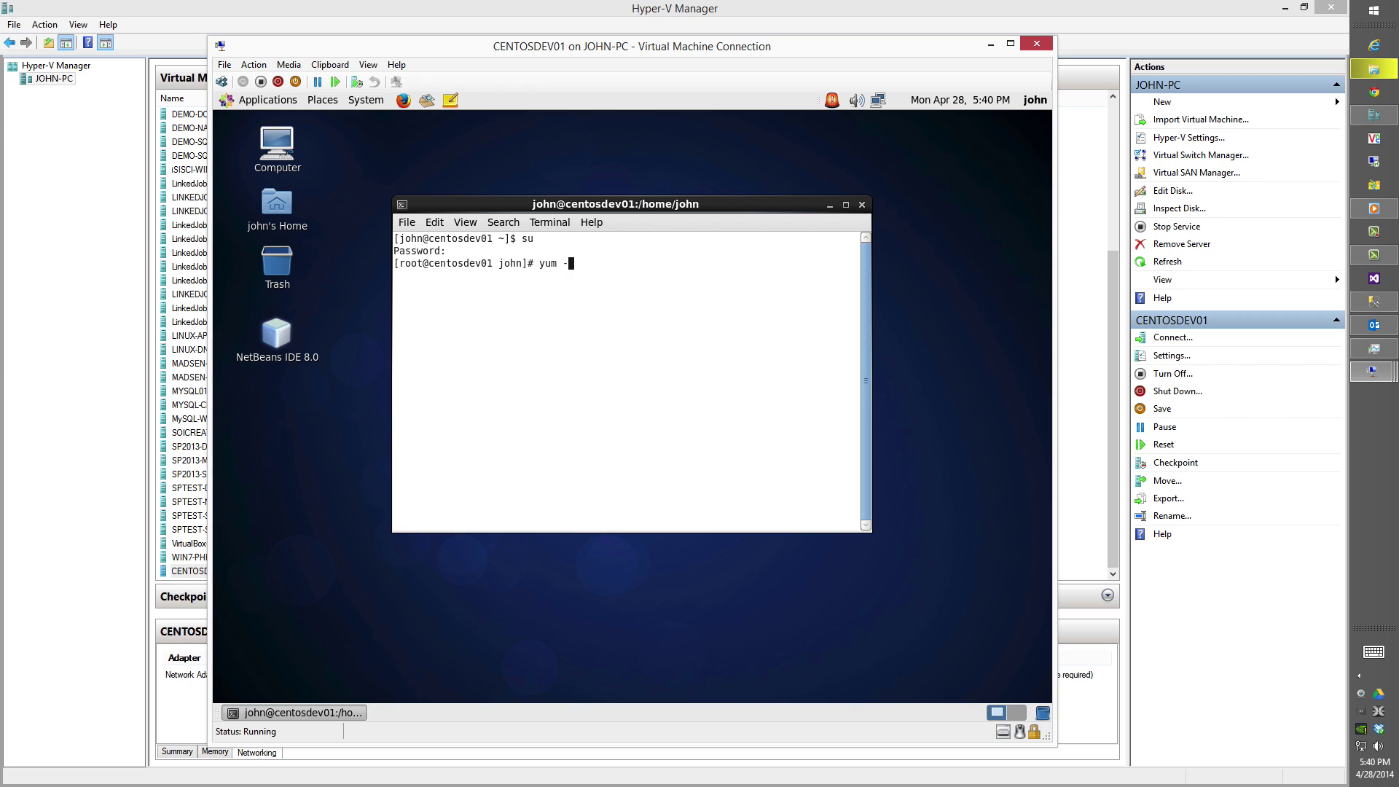
type("y update")
key("Return")
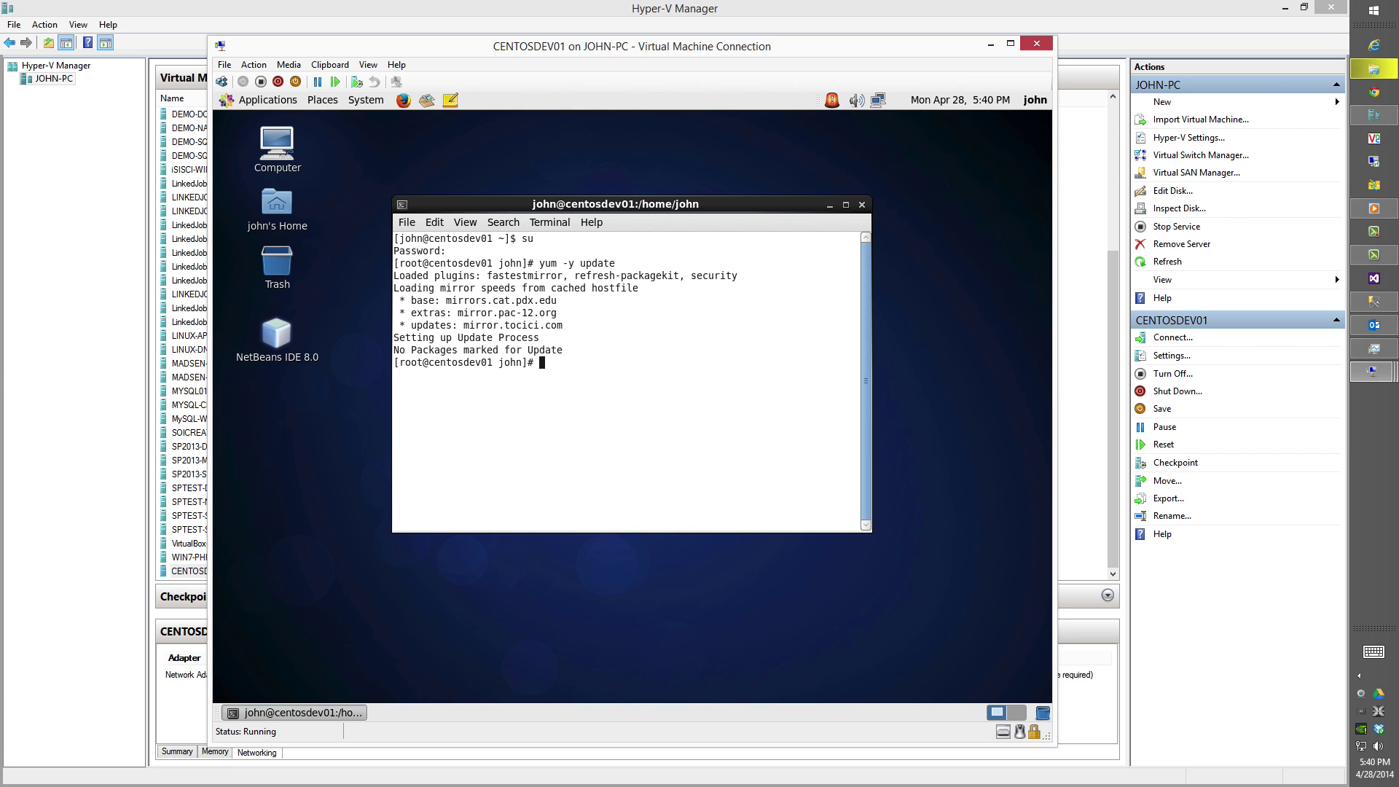
Install the VNC server with yum -y install vnc-server, then launch the browser.
type("yum -y install nv")
key("BackSpace")
key("BackSpace")
type("vnc-server")
key("Return")
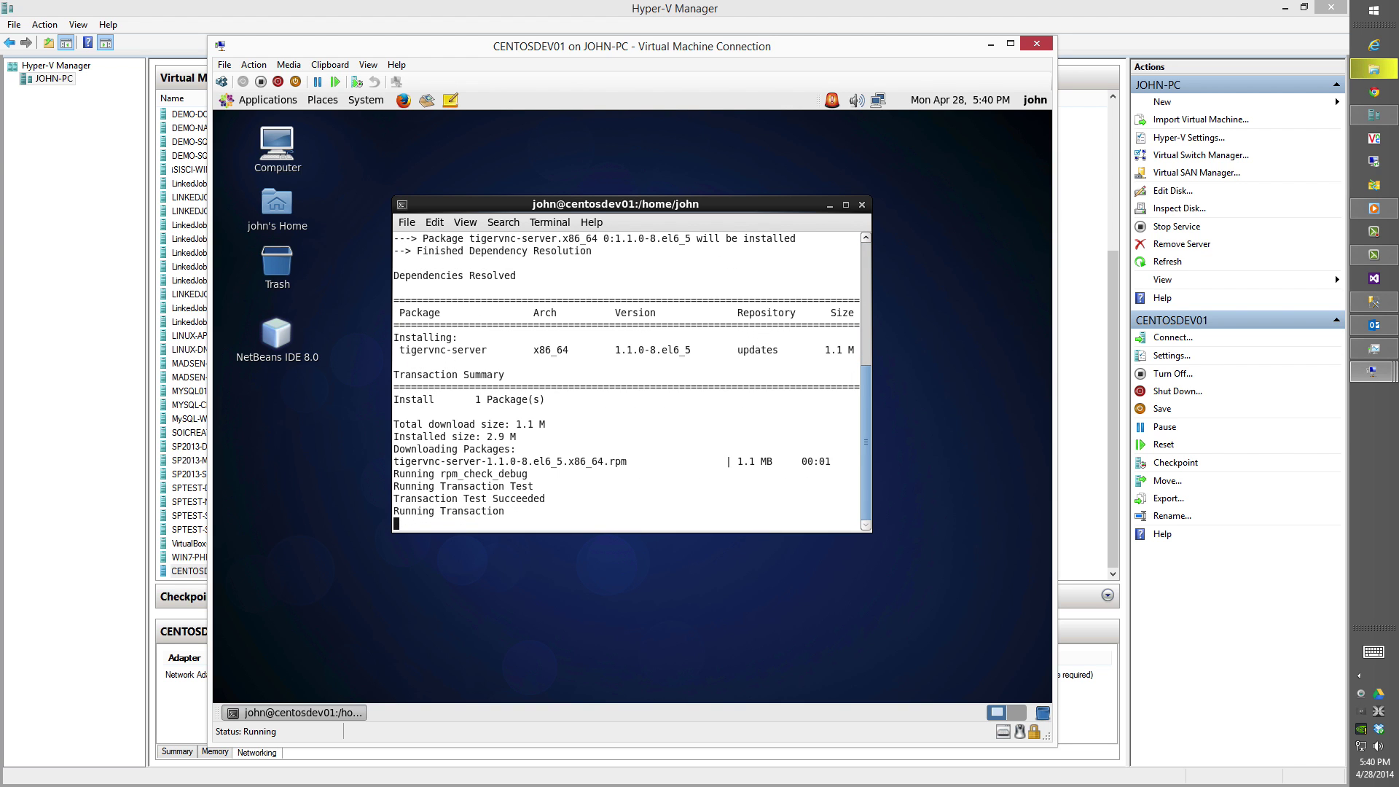
left_click(403, 100)
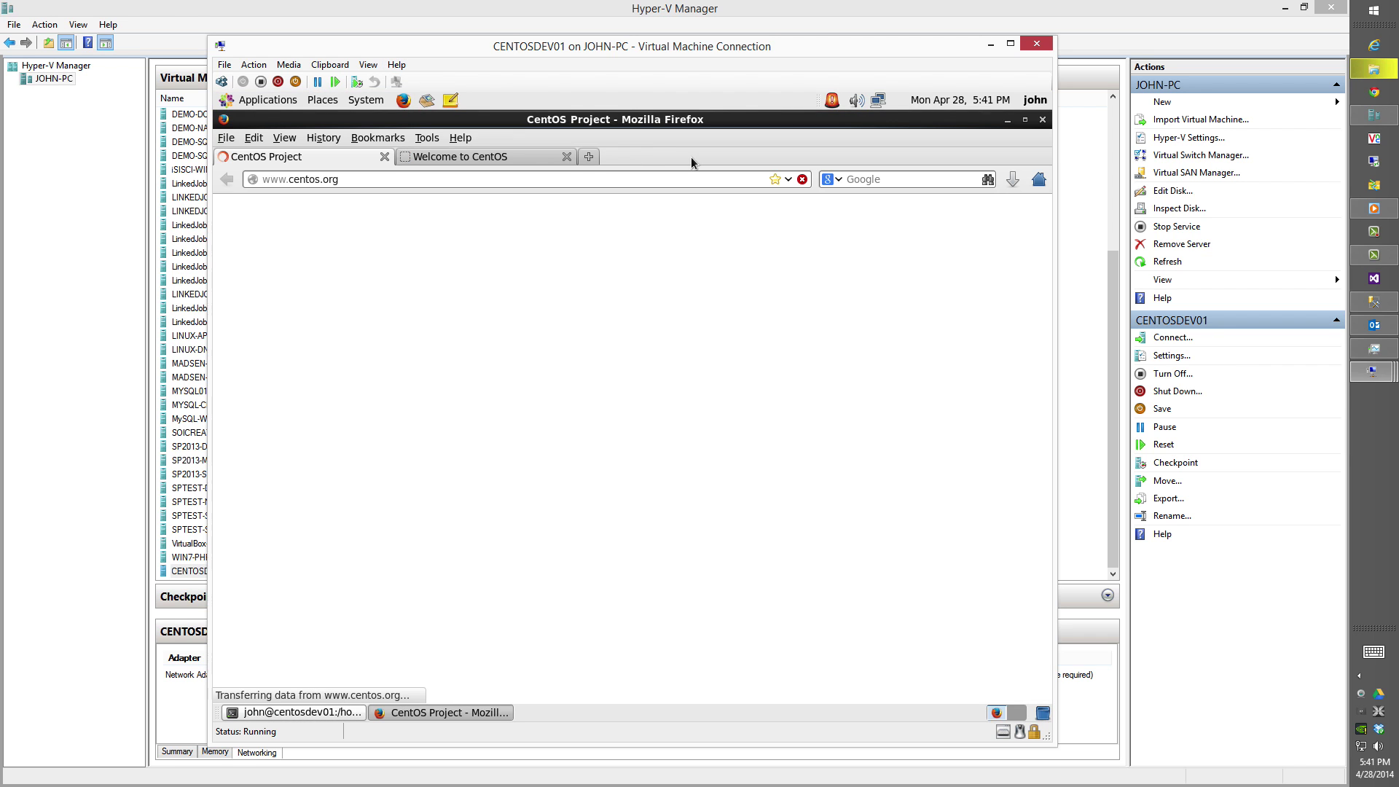
Search for 'baalze' and open the Baalze guide on installing VNC Server on CentOS.
left_click(897, 183)
type("baalze vnc server")
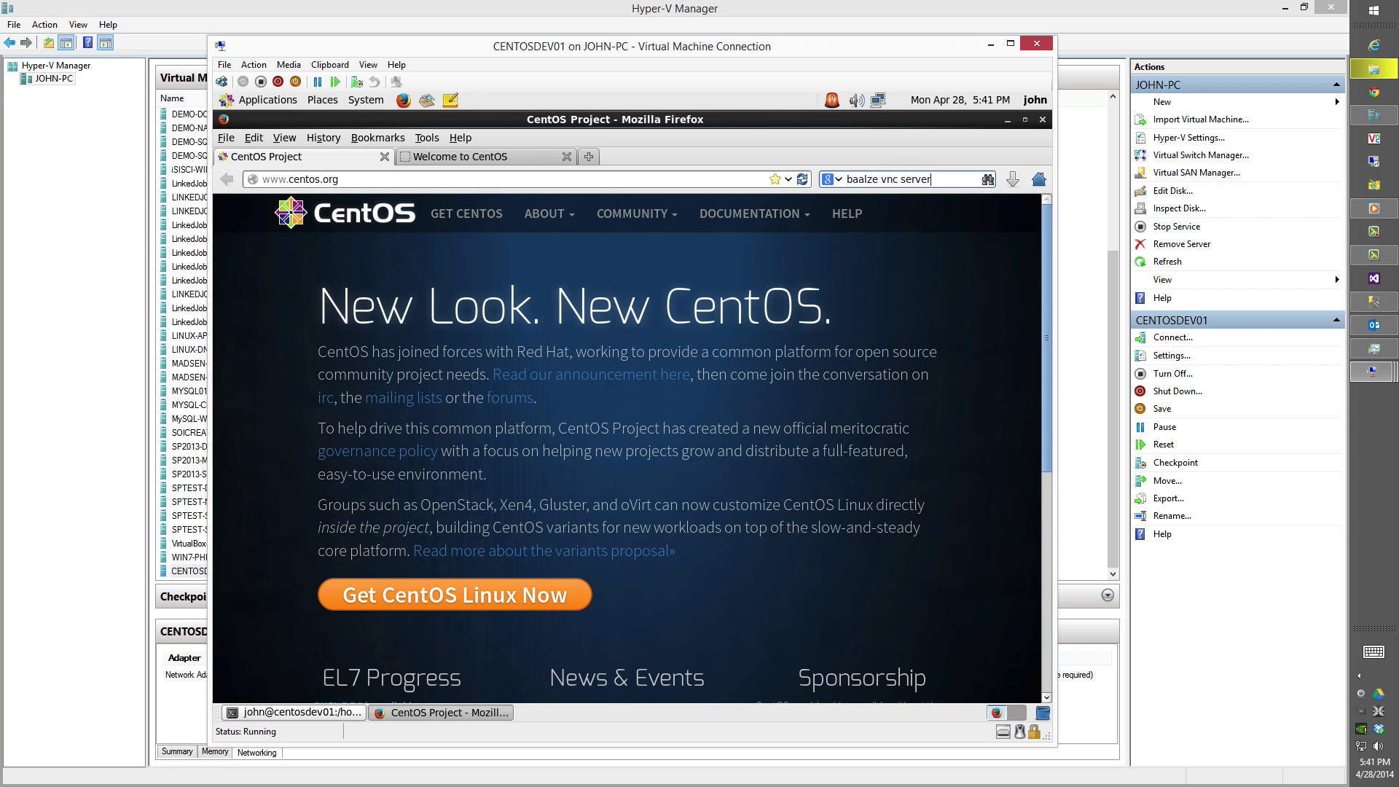
key("Return")
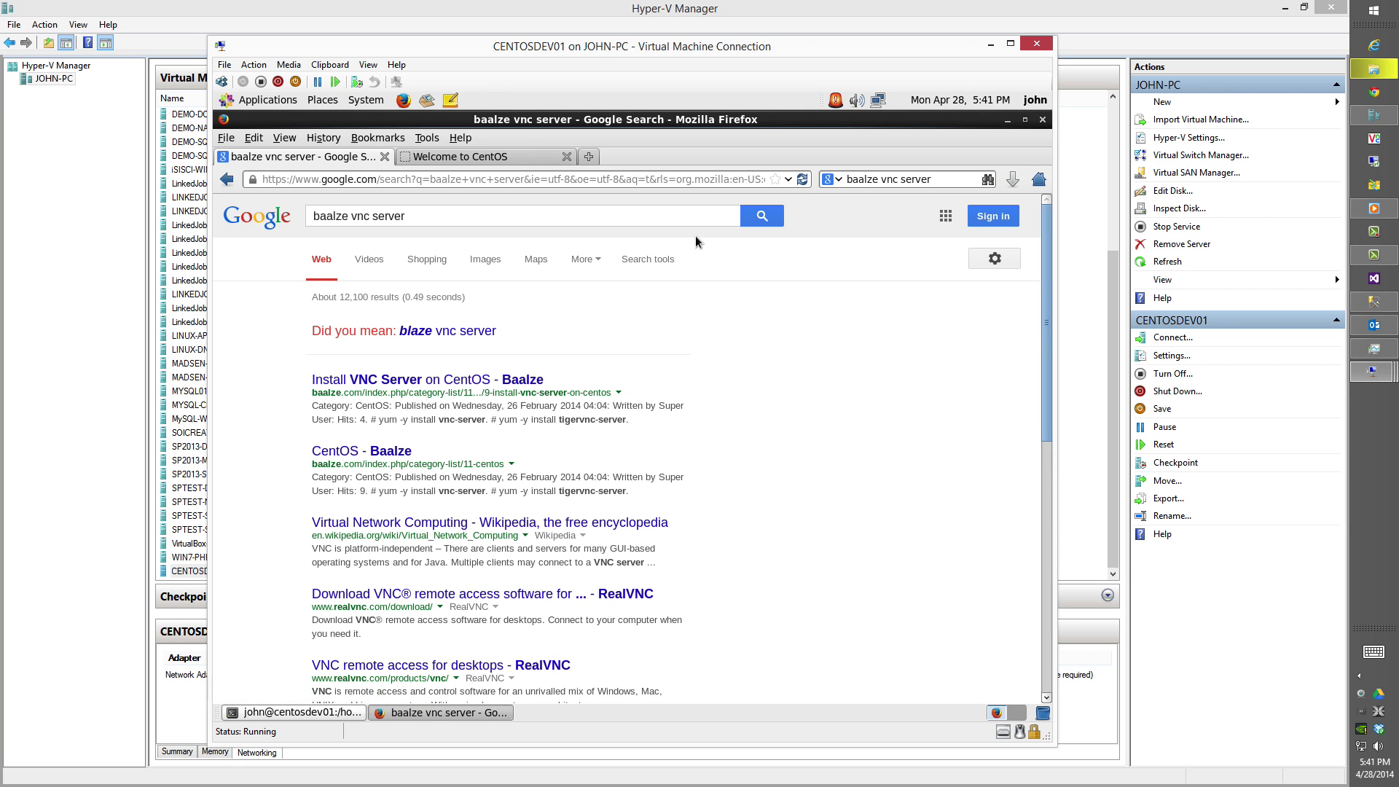
left_click(428, 380)
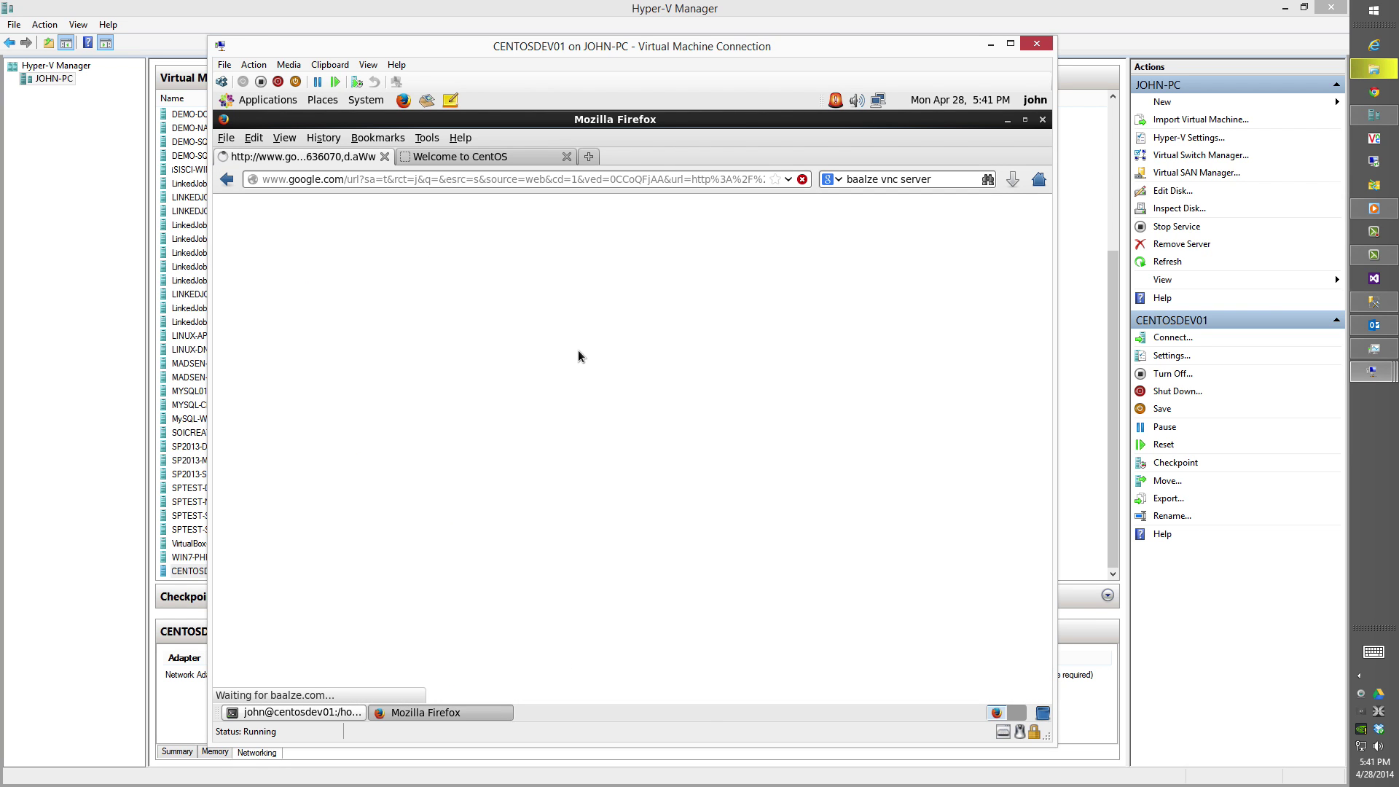
Open a second Terminal window from Applications > System Tools.
left_click(356, 713)
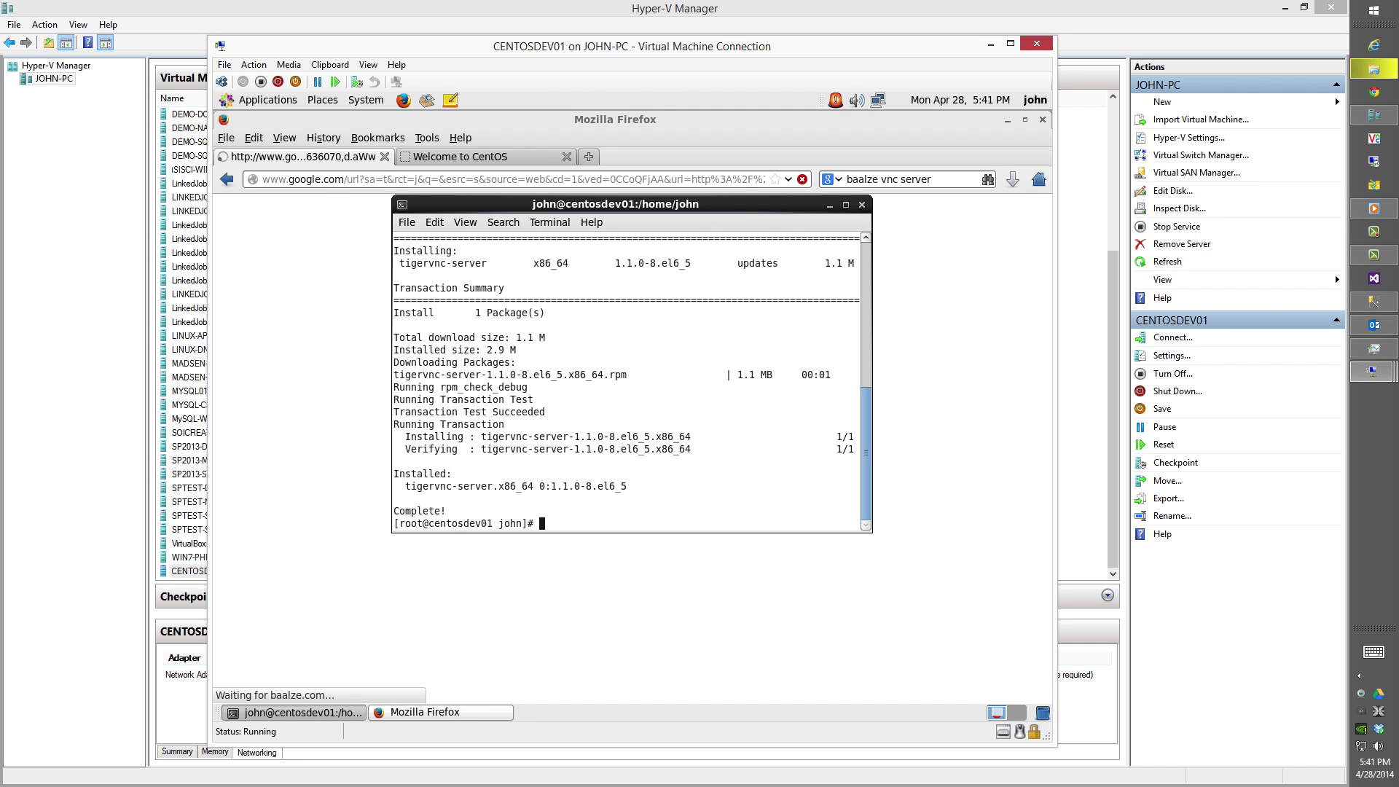
left_click(268, 100)
mouse_move(295, 239)
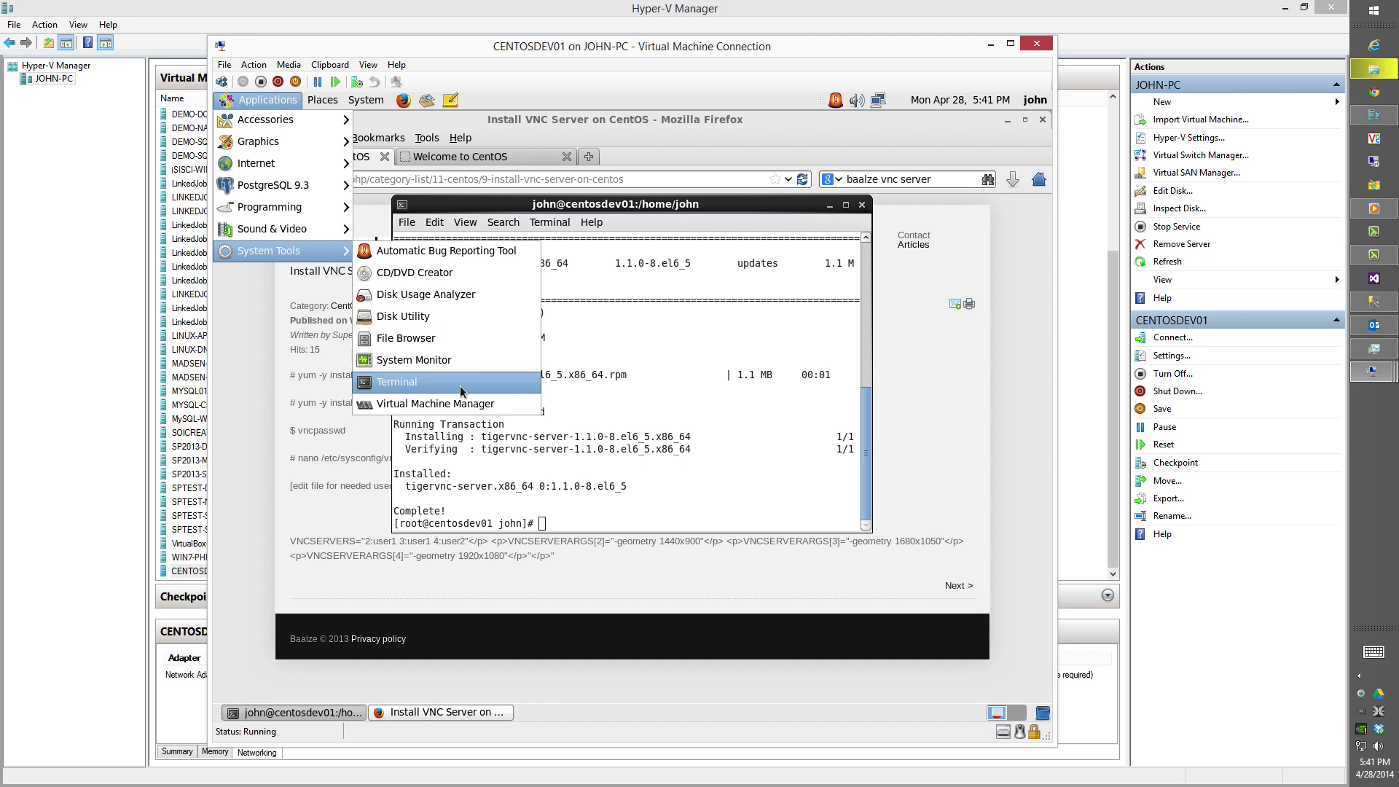
left_click(463, 393)
Run vncpasswd to set a VNC password for the regular user.
type("n")
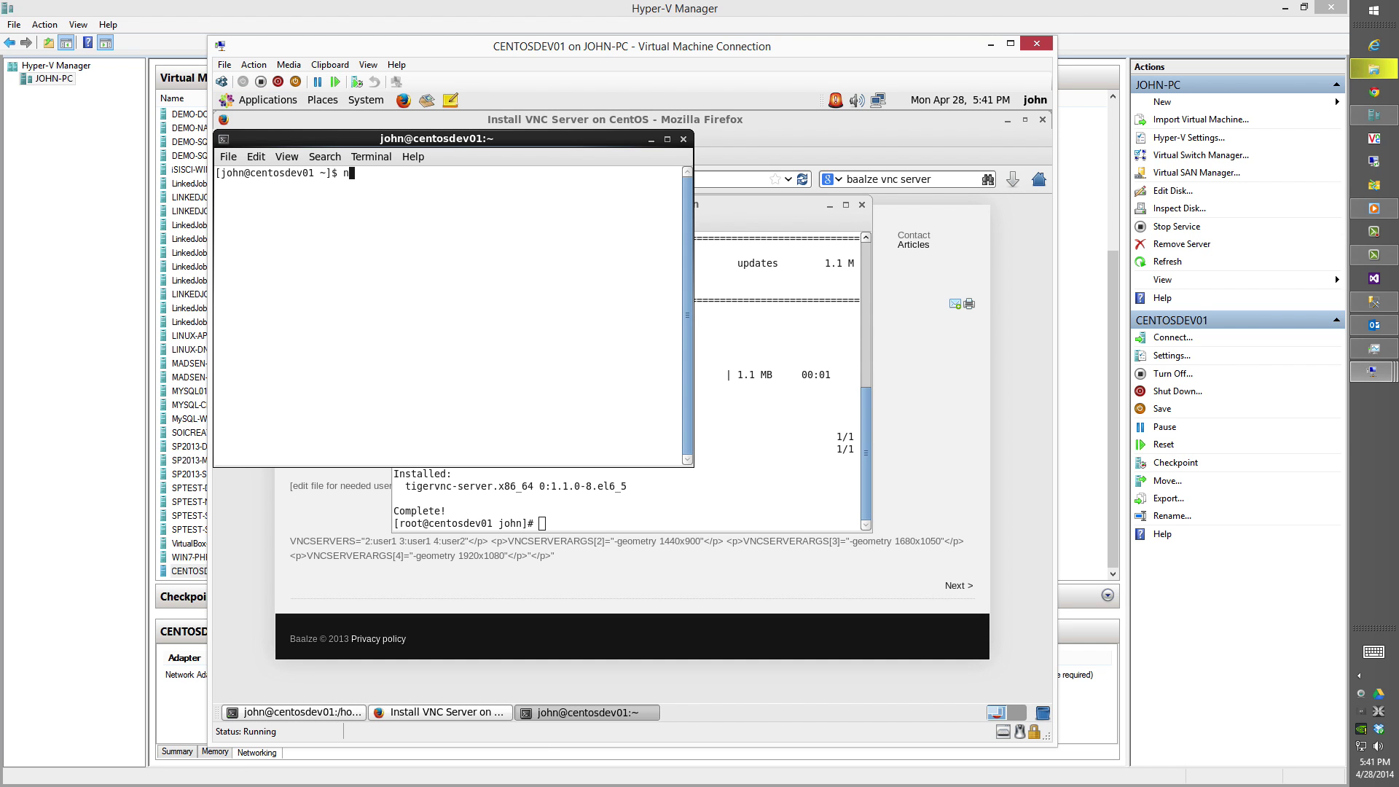
key("BackSpace")
type("vncpasswd")
key("Return")
key("Return")
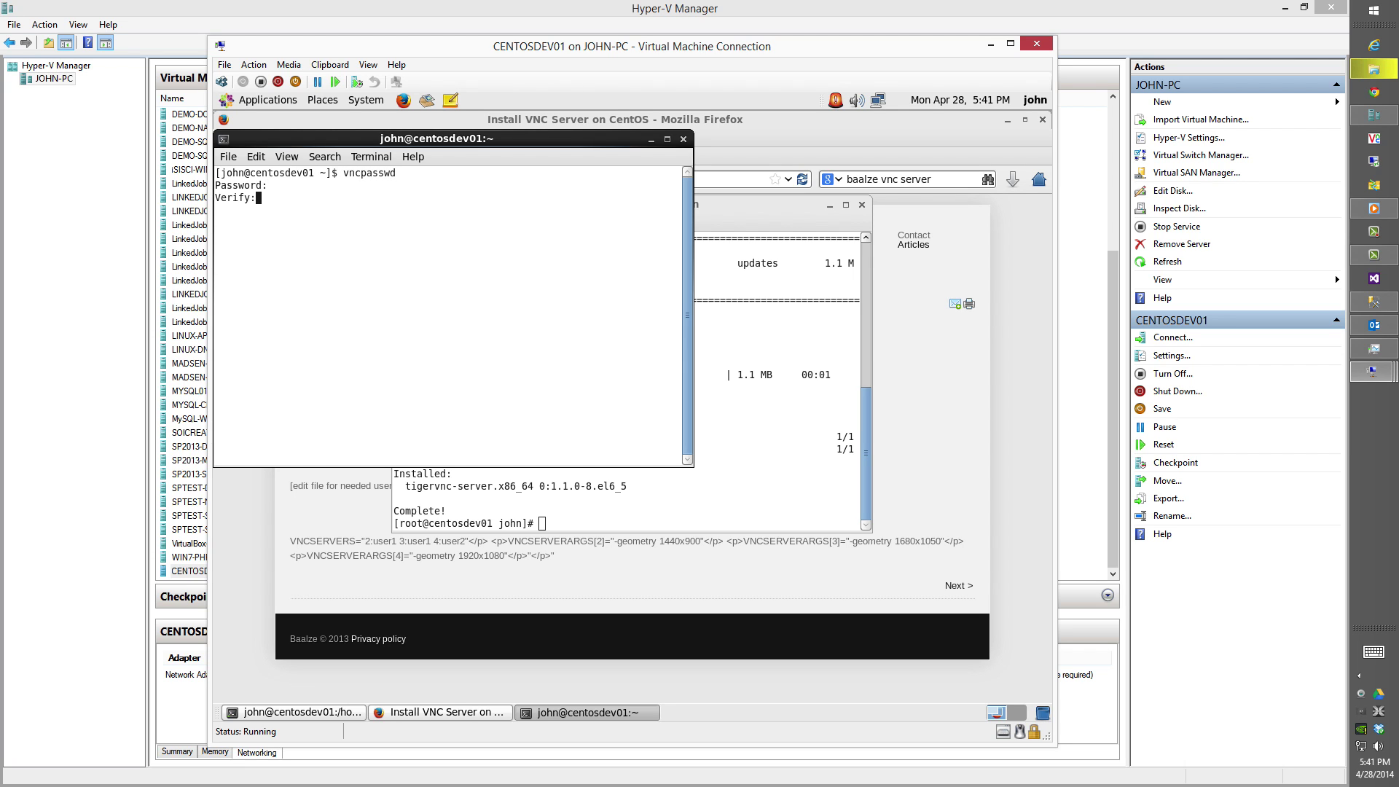
key("Return")
left_click(375, 103)
mouse_move(391, 122)
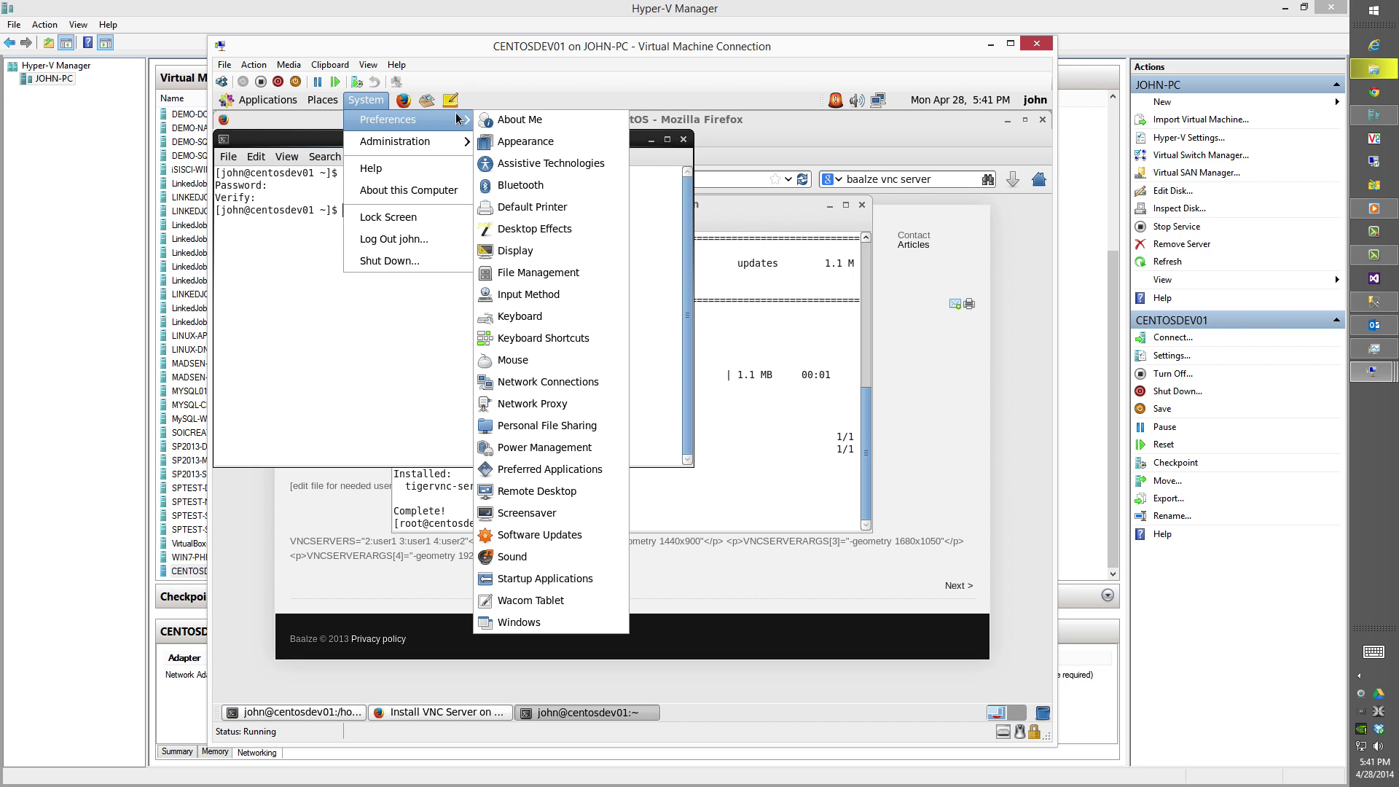
In Screensaver preferences, turn off screen lock and activation, and set idle time to 2 hours.
left_click(531, 535)
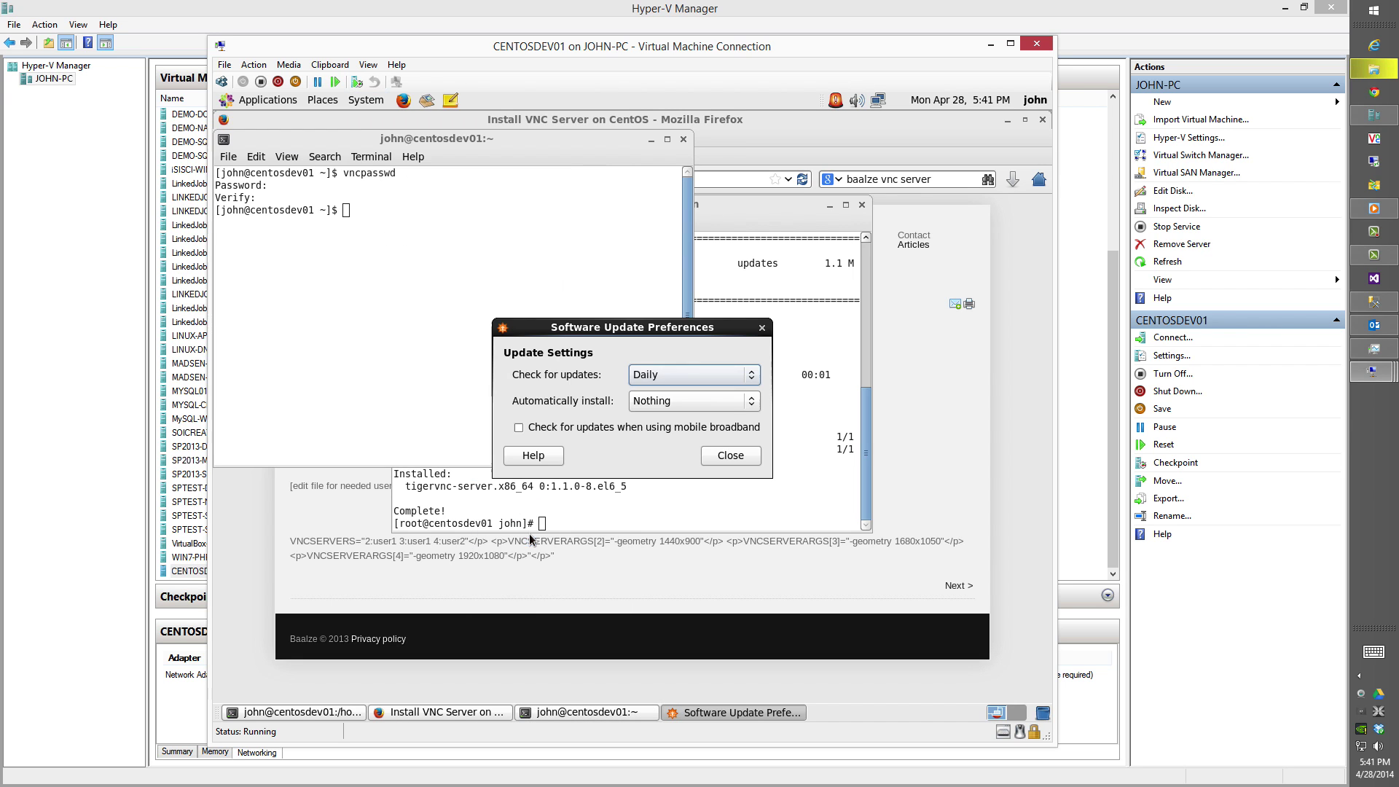
left_click(711, 455)
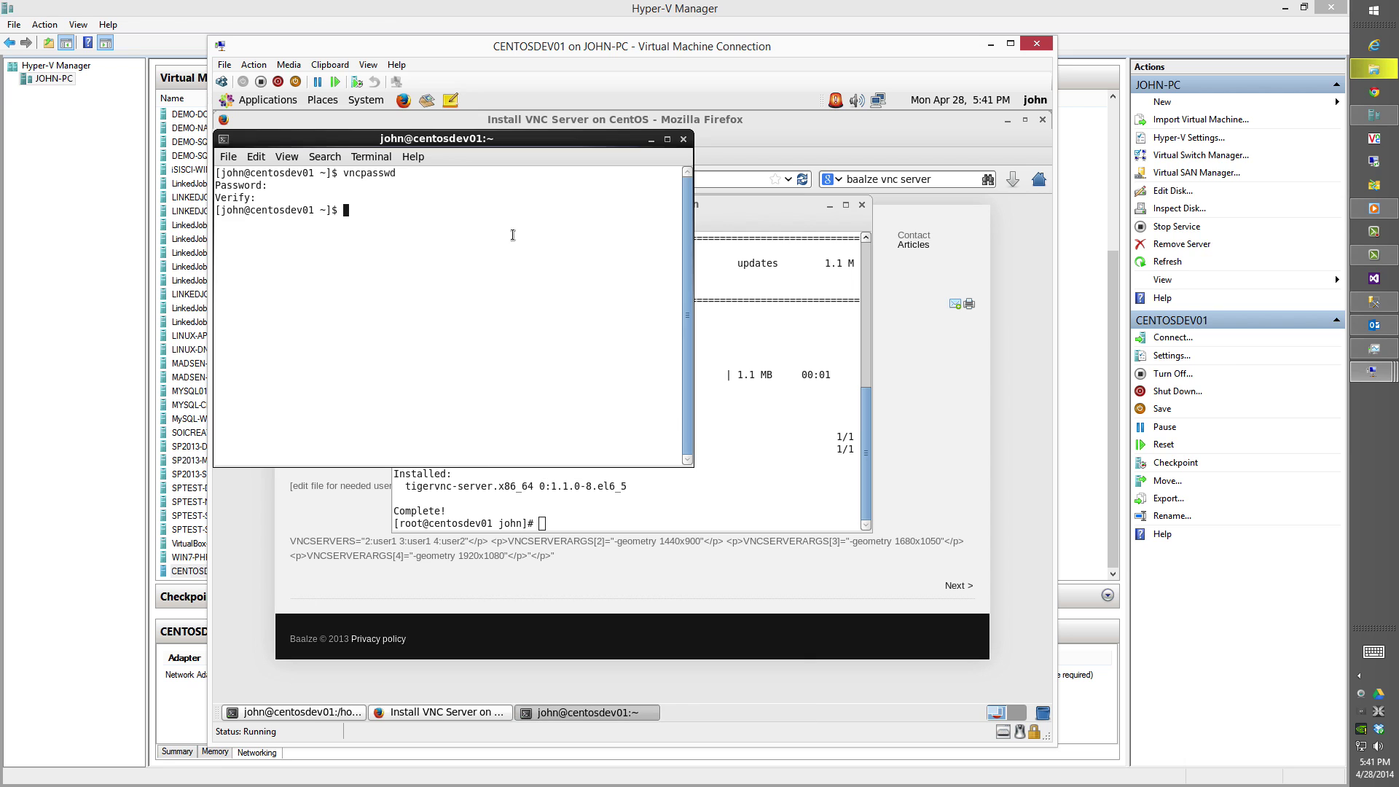
left_click(366, 100)
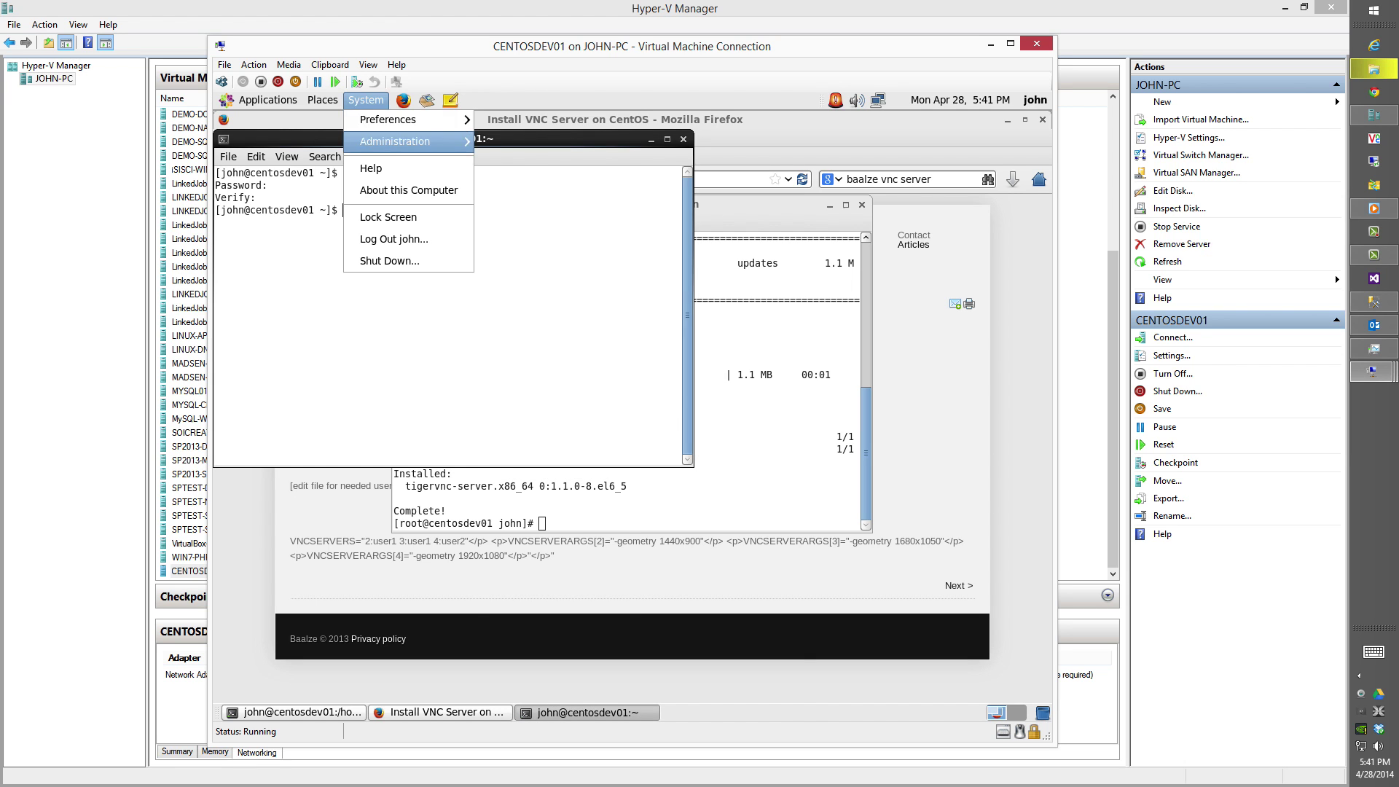
mouse_move(408, 119)
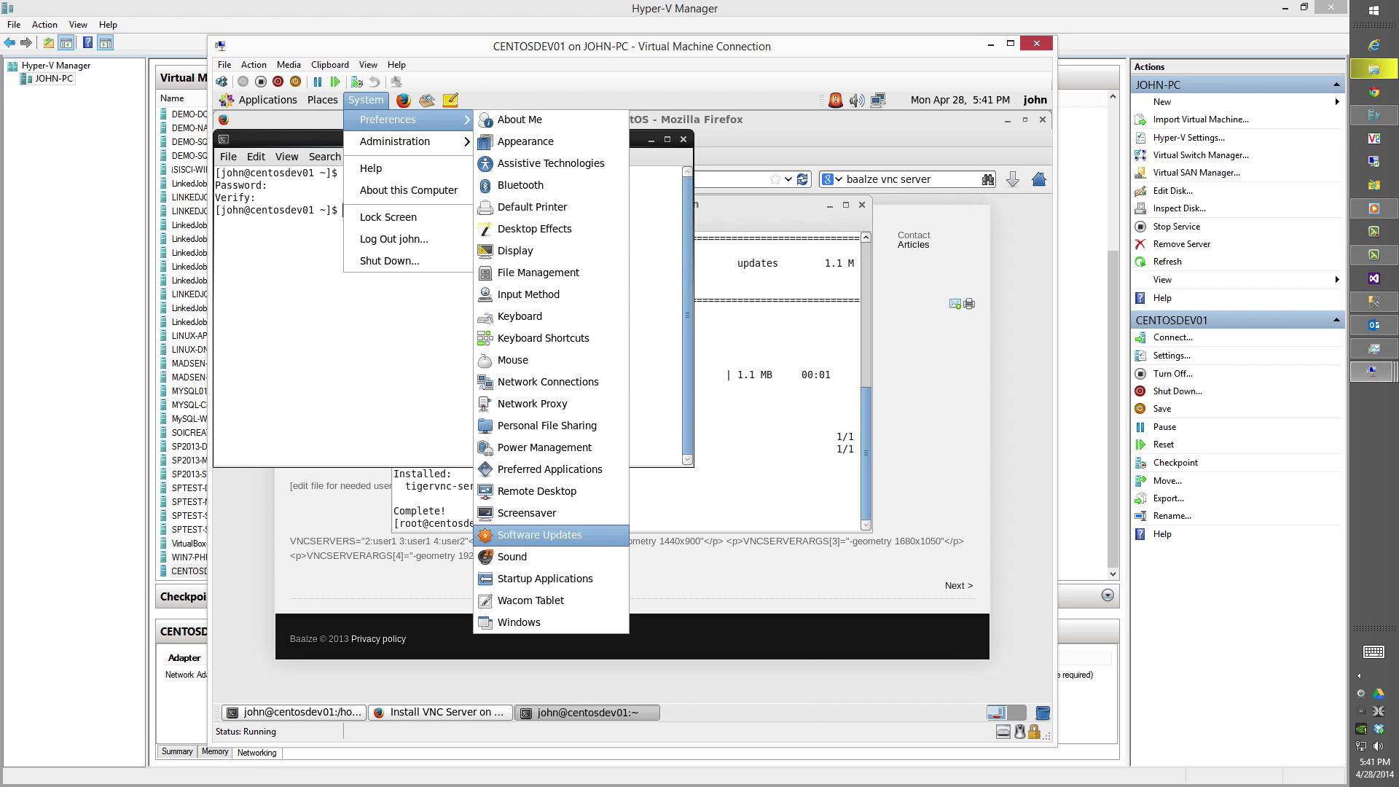
left_click(551, 513)
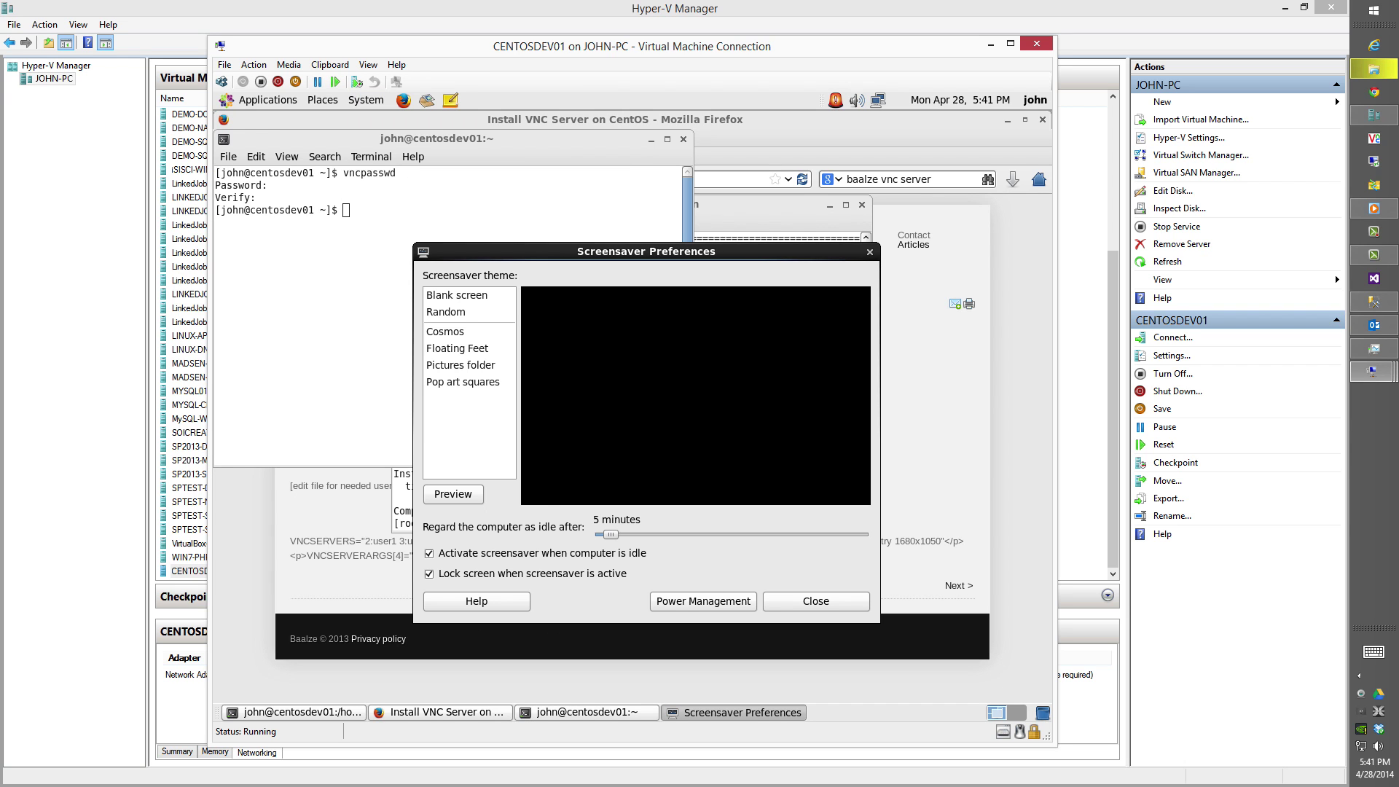
left_click(594, 579)
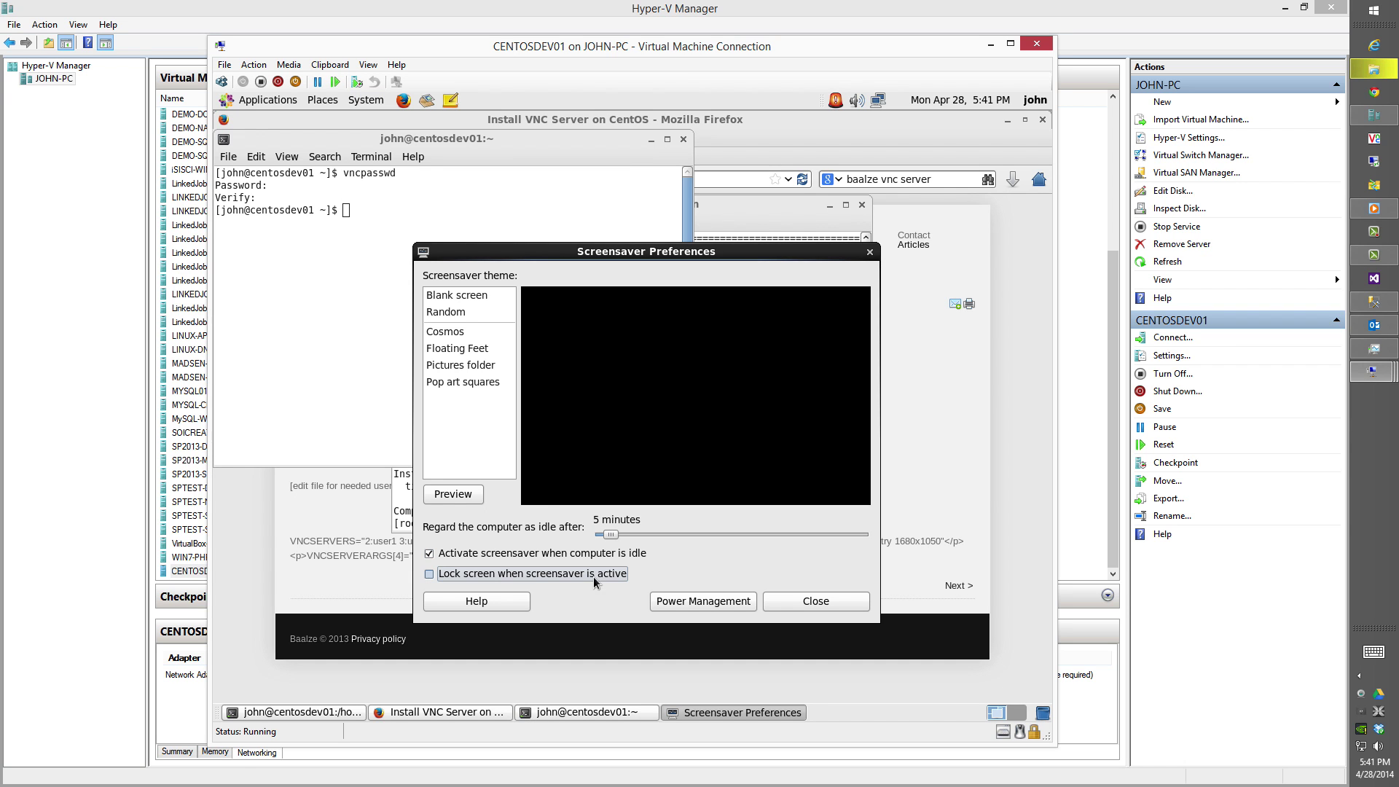
left_click_drag(611, 535, 867, 535)
left_click(562, 557)
Set display sleep to Never in Power Management and close both dialogs.
left_click(702, 611)
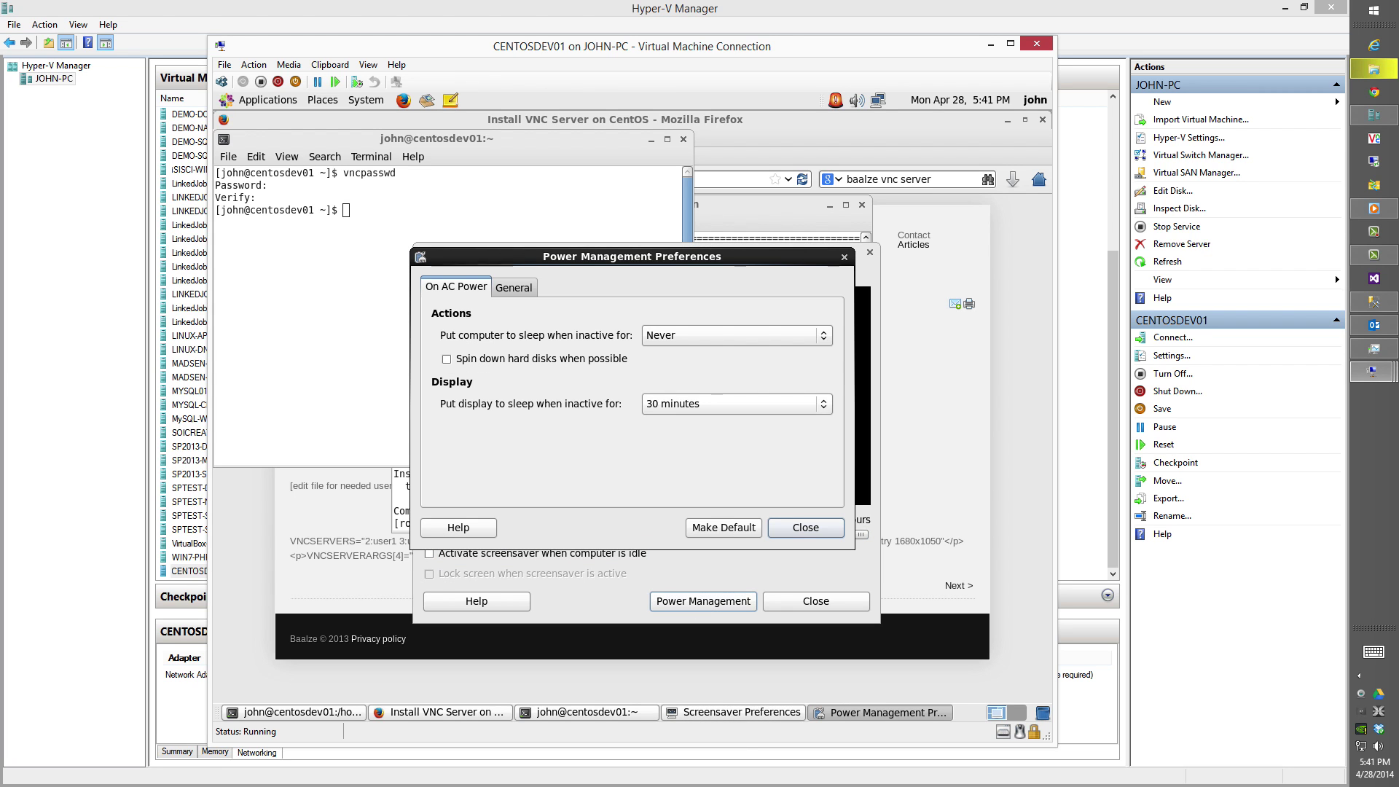
left_click(670, 412)
left_click(663, 441)
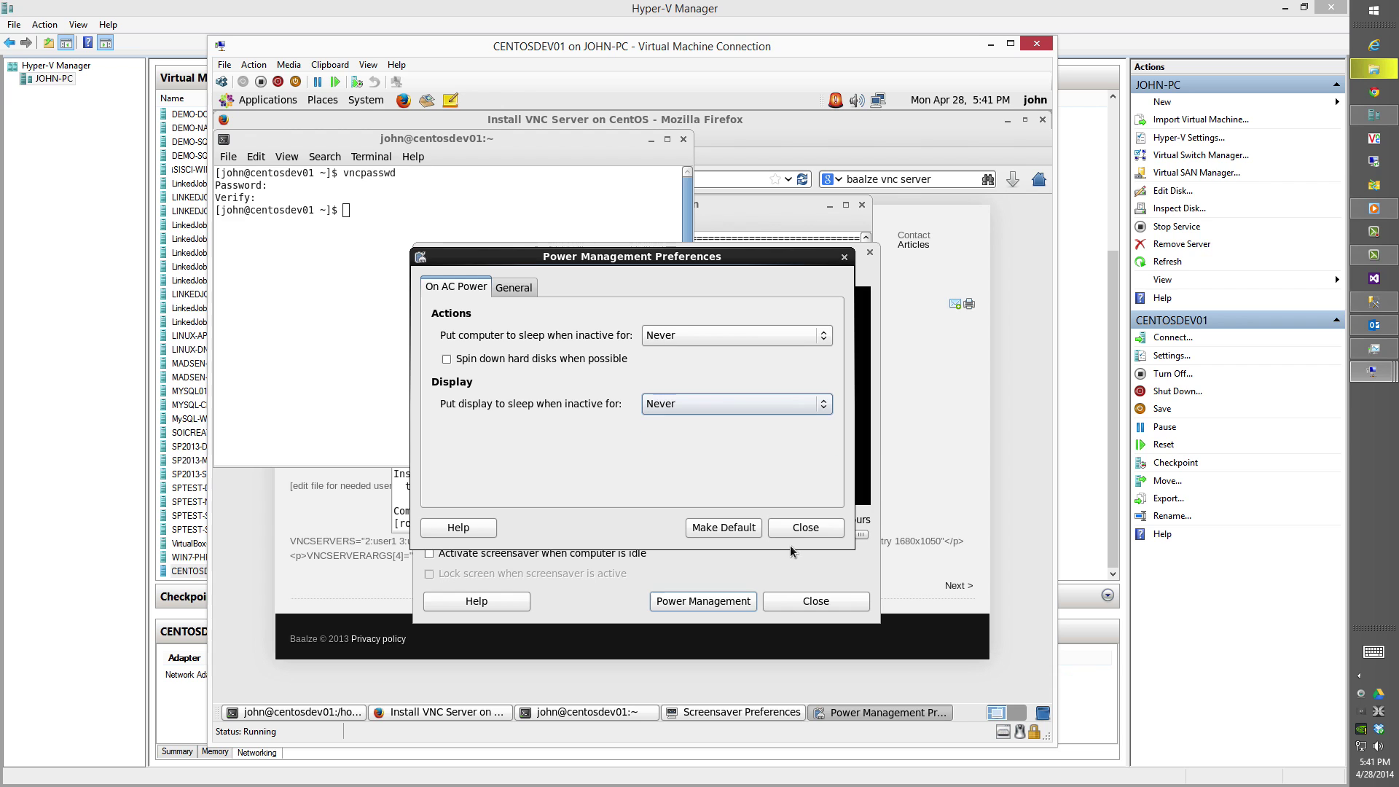
key("Escape")
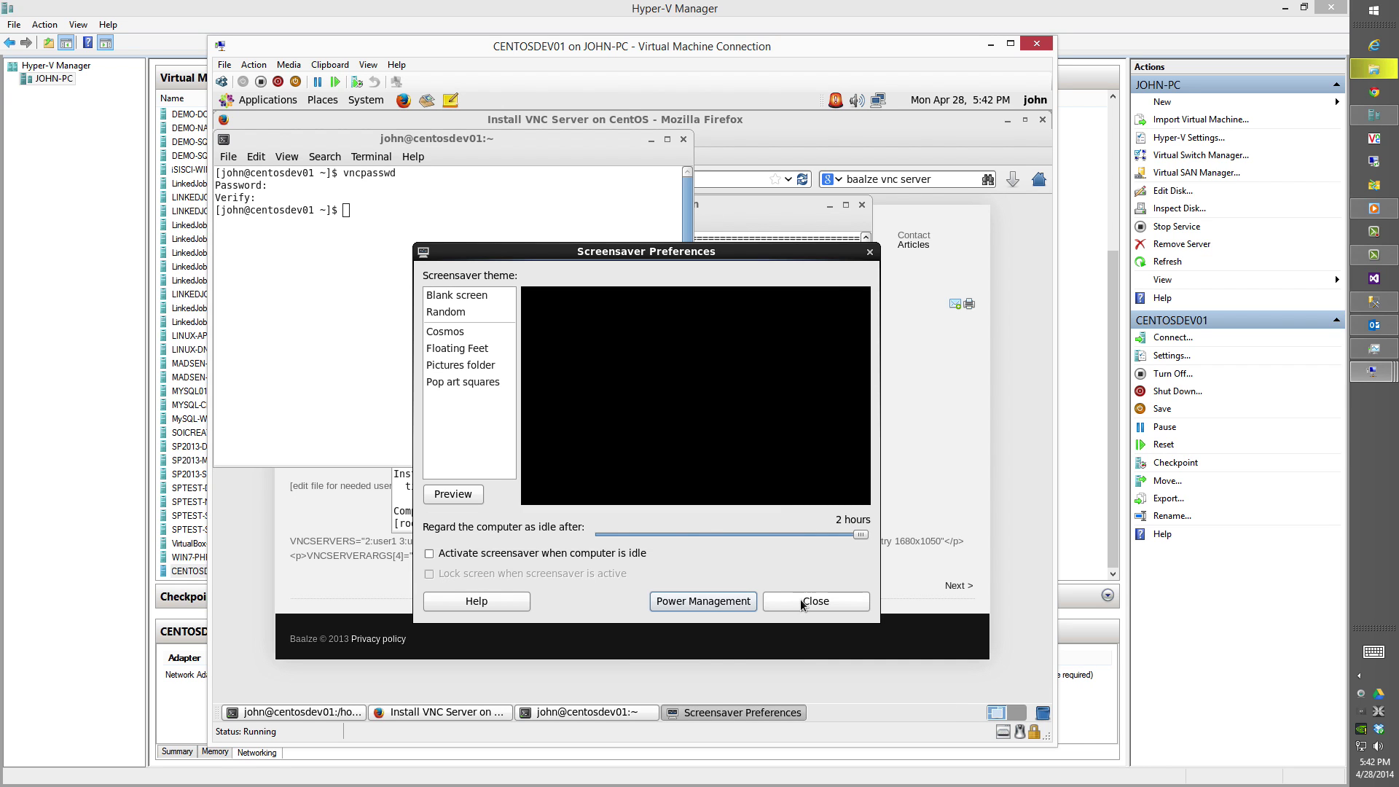
left_click(800, 601)
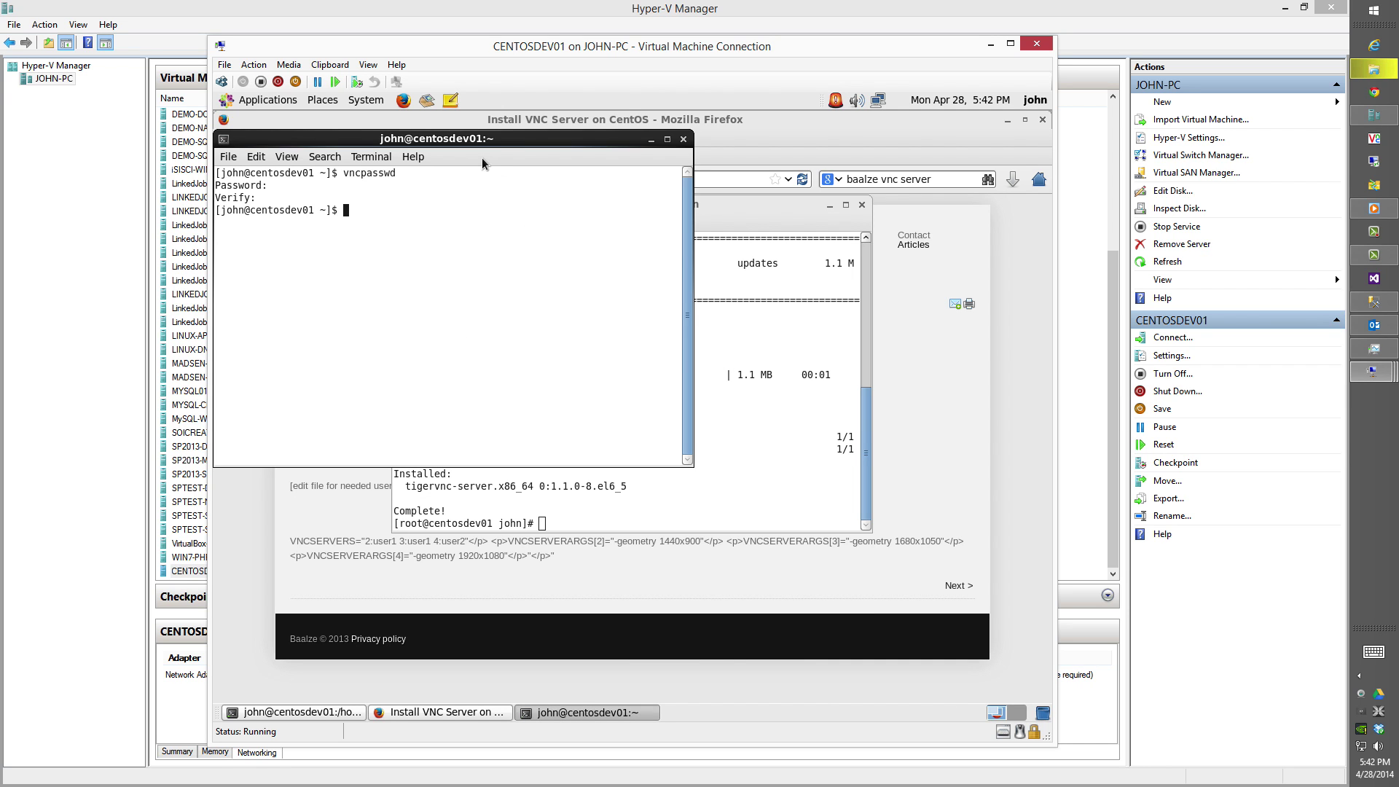
In Service Configuration, disable the ip6tables service and authenticate as root.
left_click(365, 100)
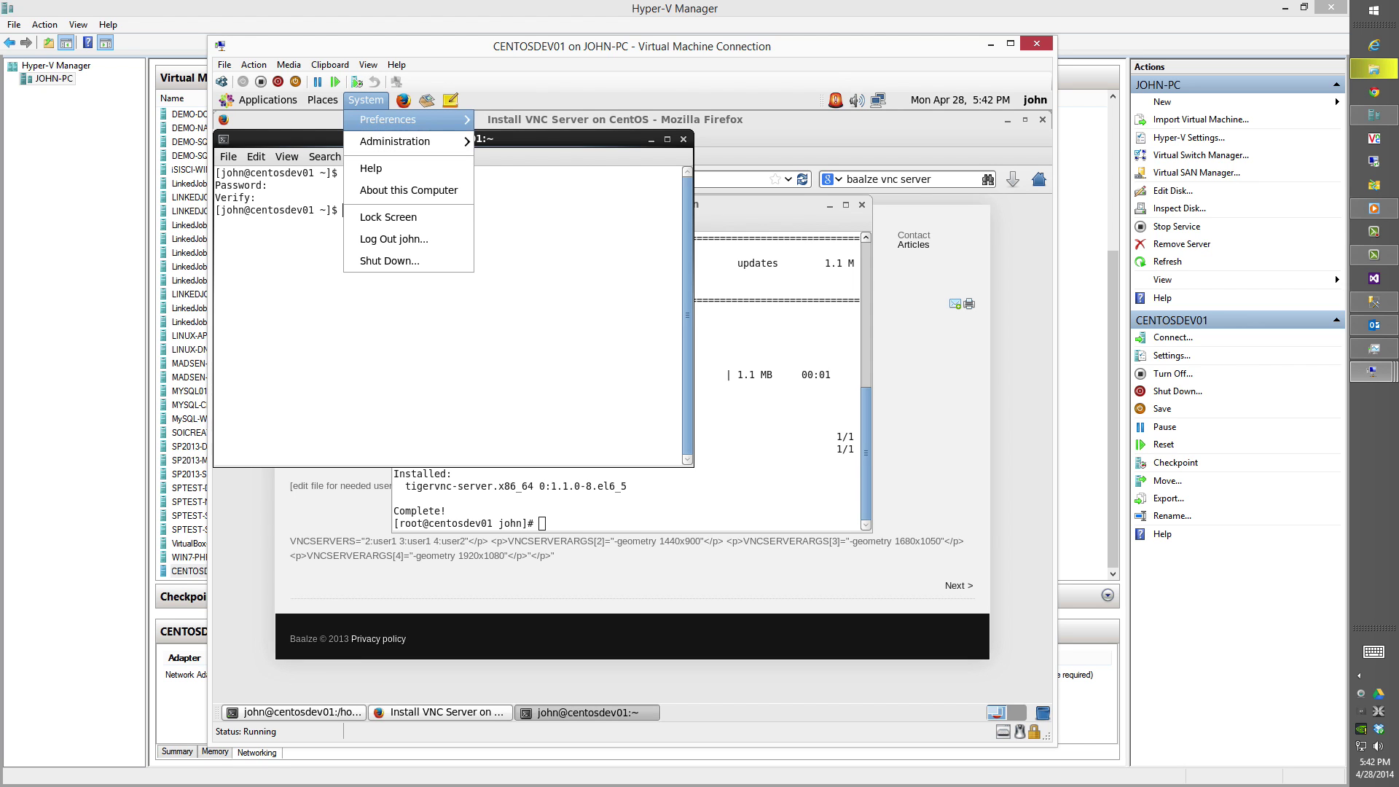
mouse_move(403, 142)
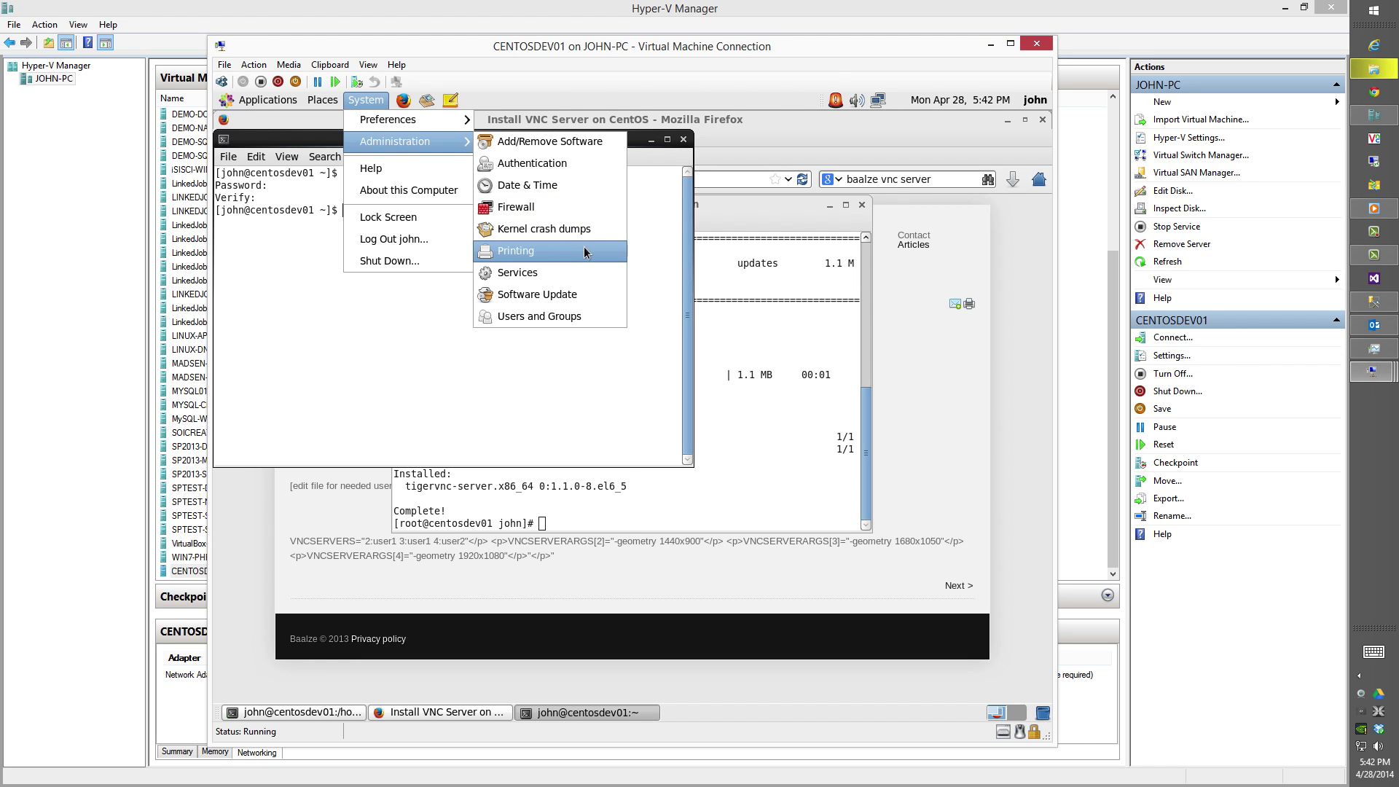
left_click(579, 275)
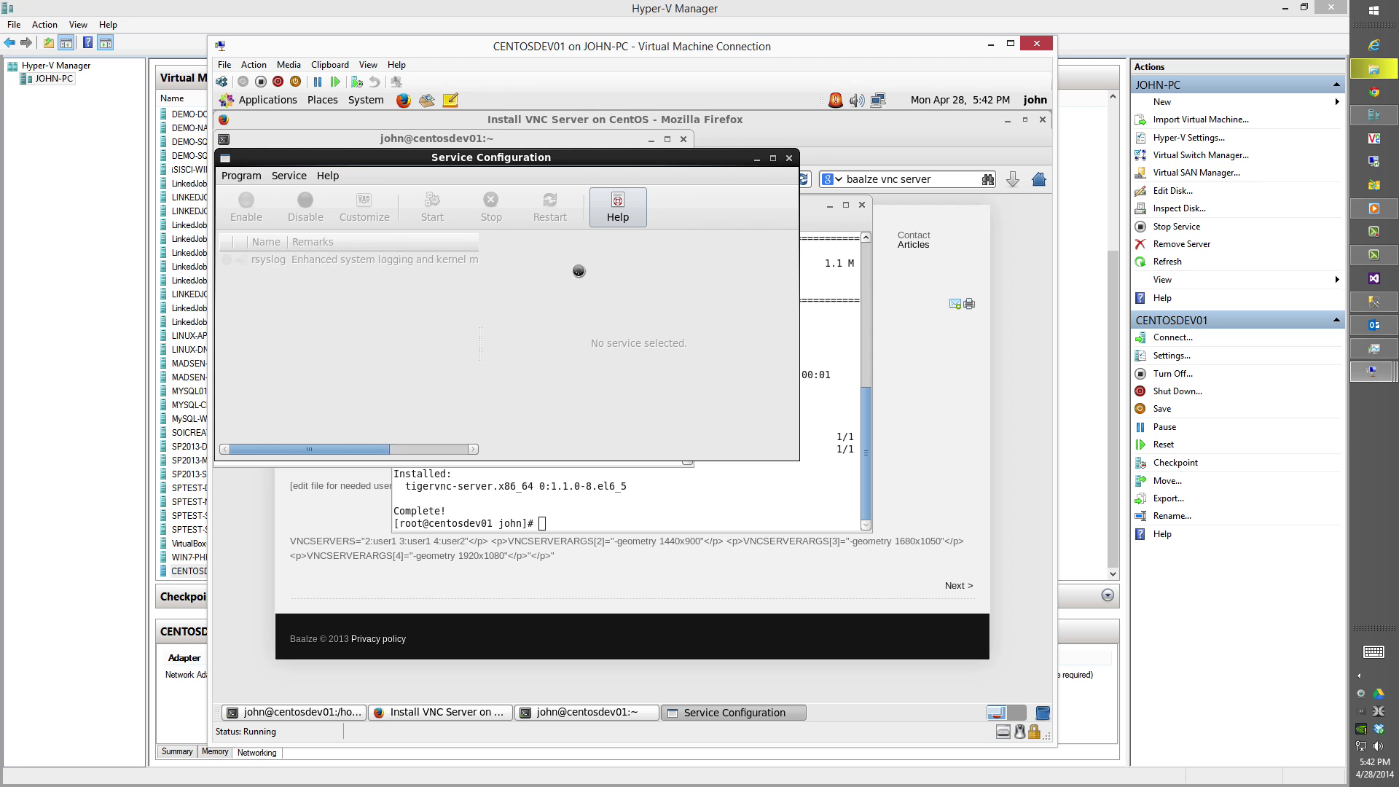
left_click(772, 157)
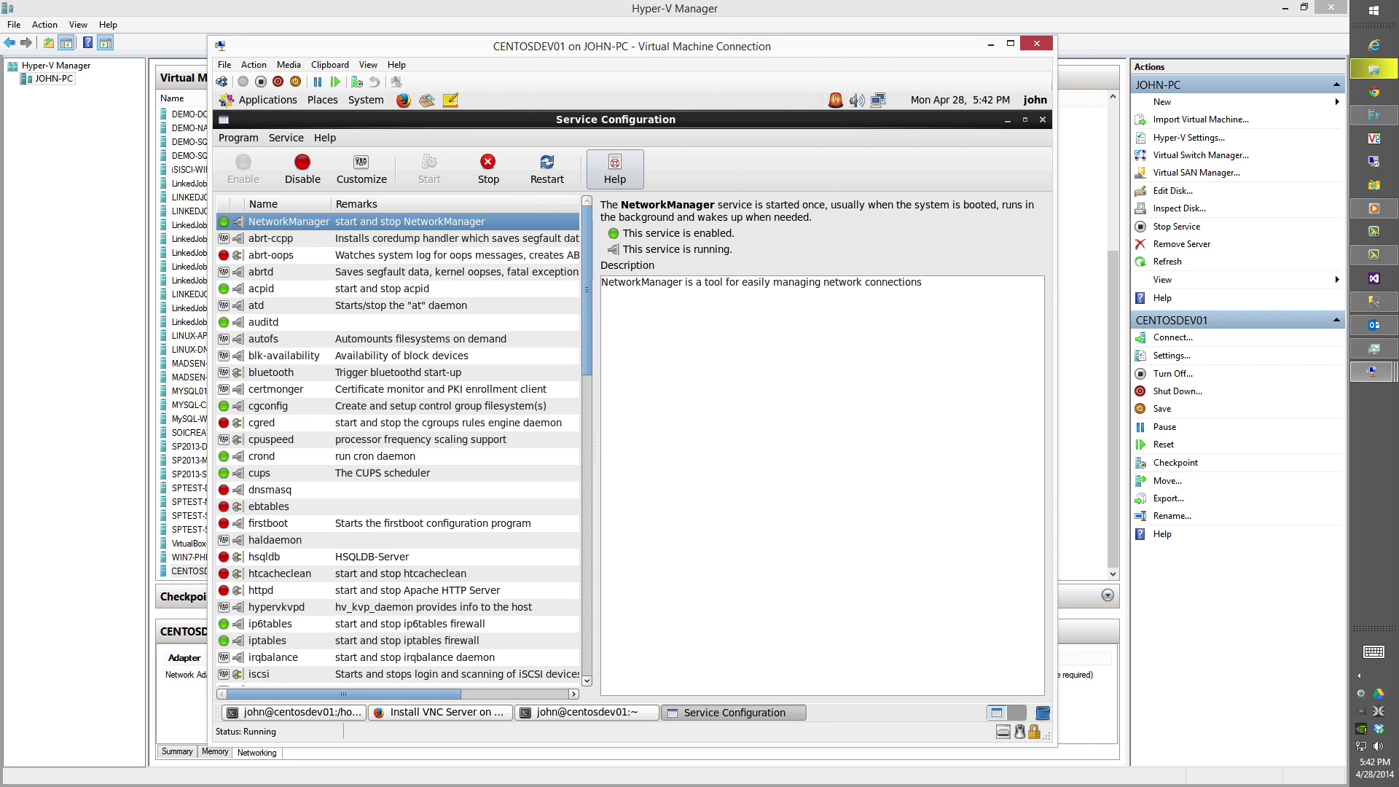
left_click(398, 607)
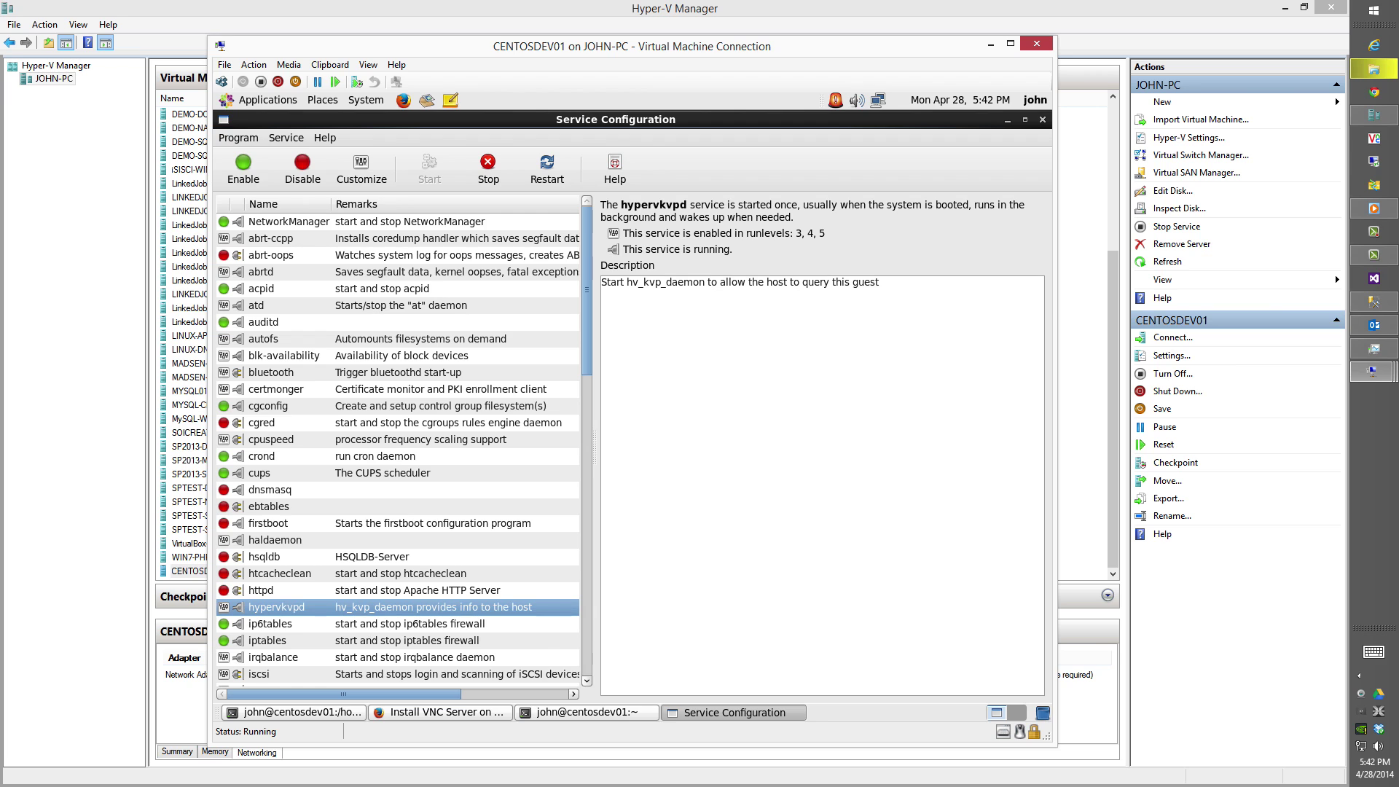
left_click(398, 623)
left_click(302, 175)
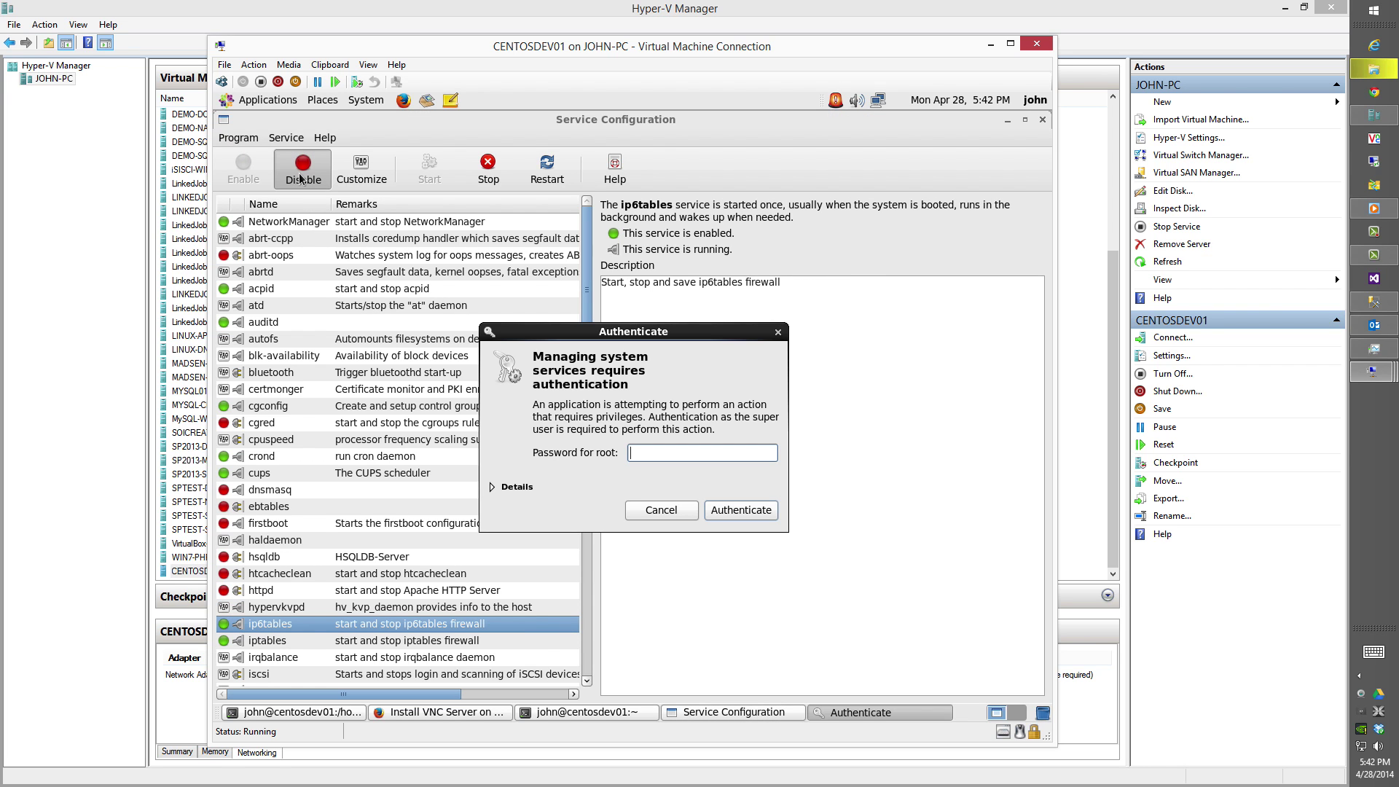
type("•")
key("Return")
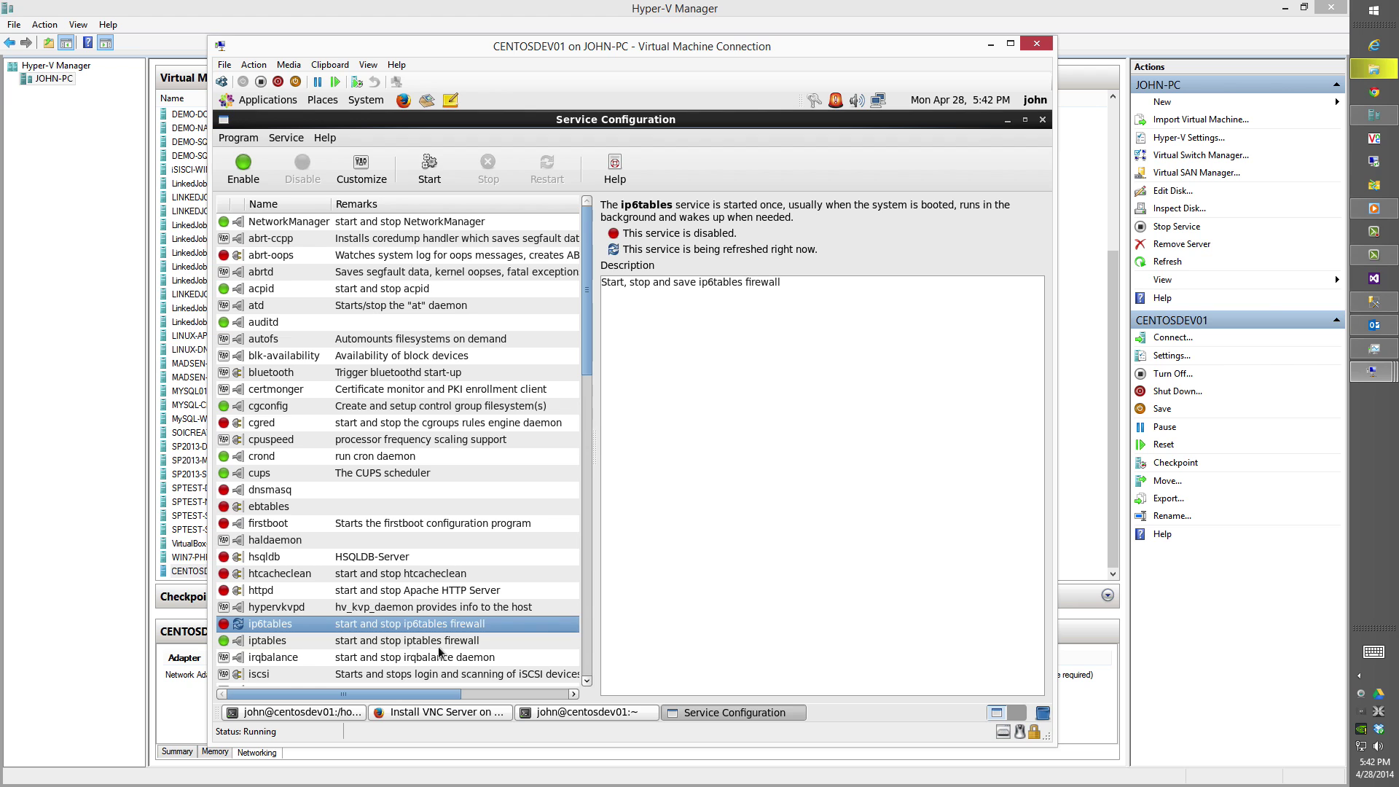
Disable iptables and check that both firewall services show as disabled.
key("Down")
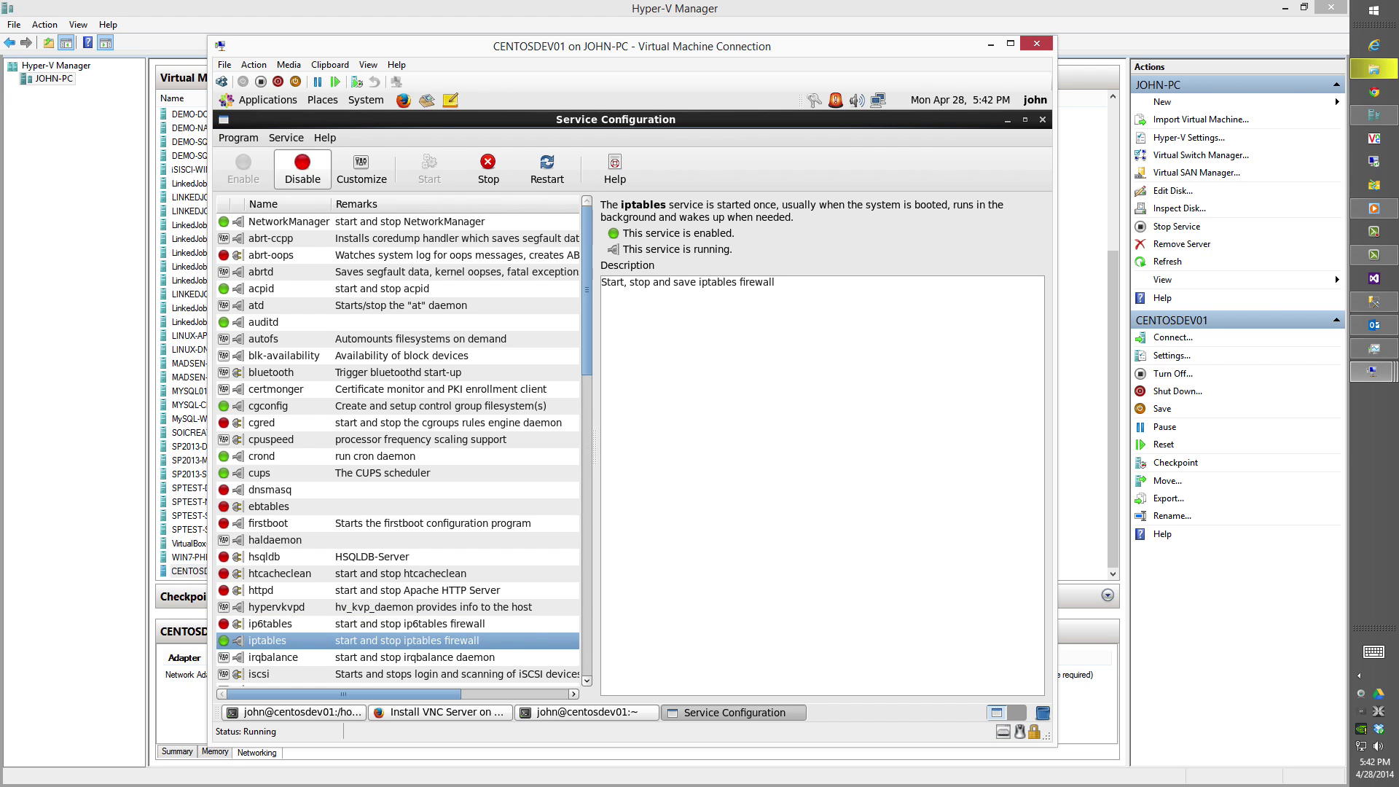
left_click(319, 170)
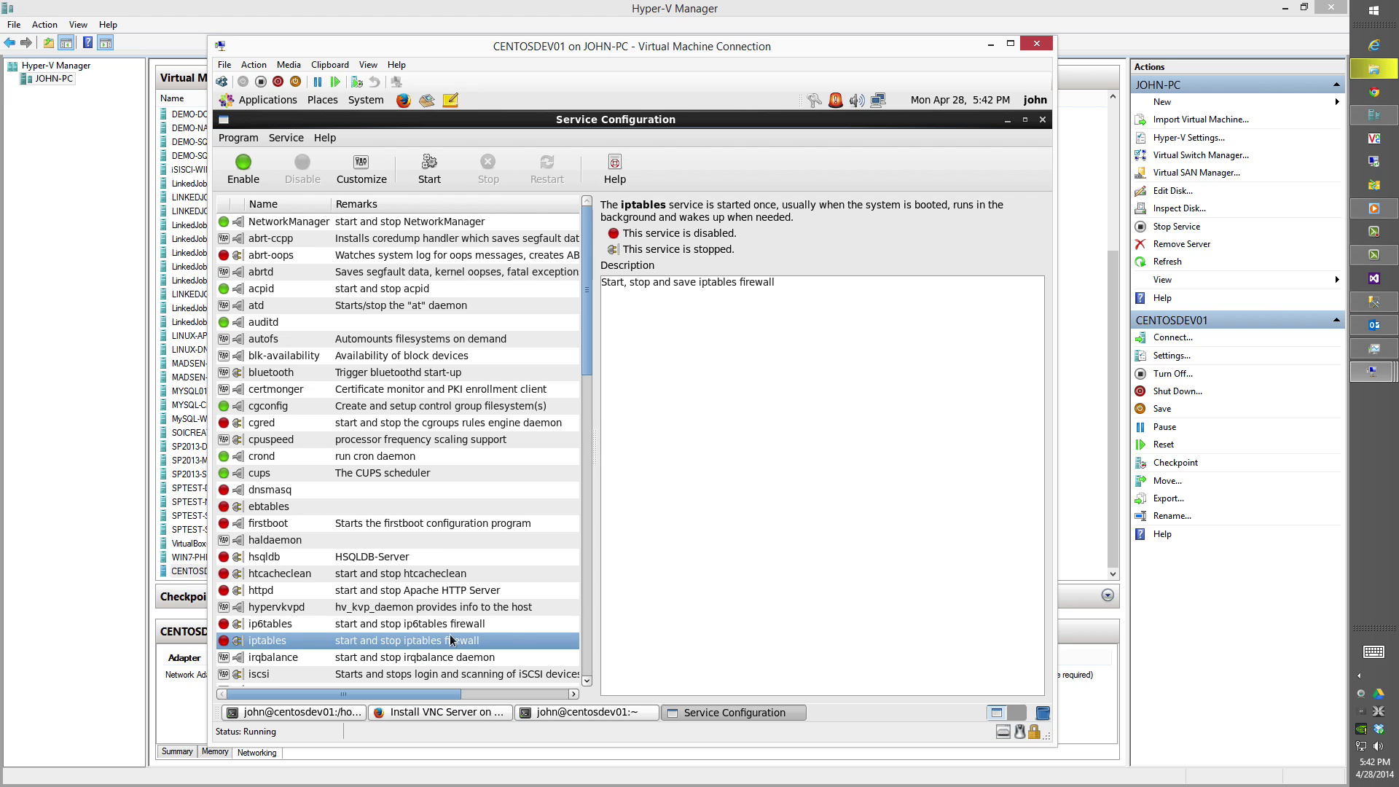
left_click(291, 607)
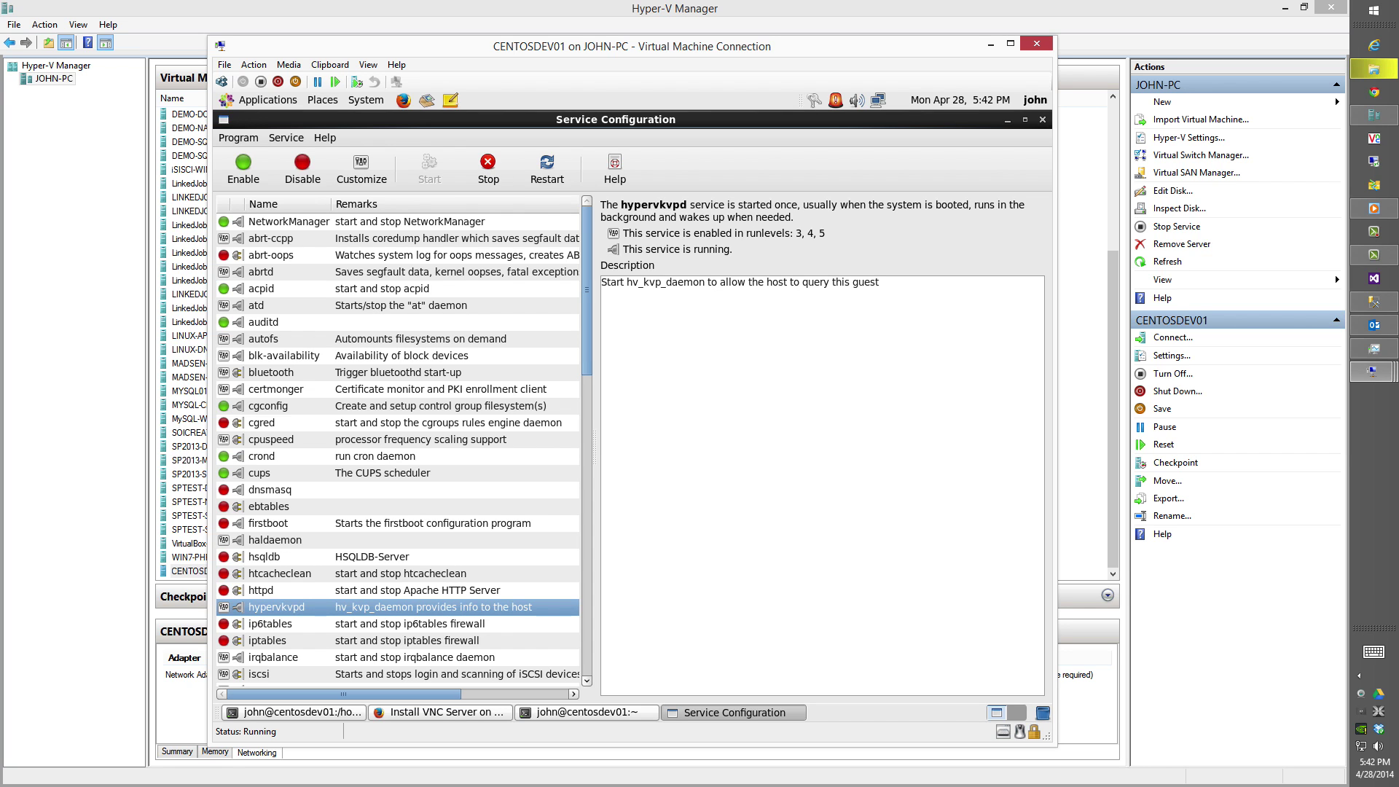
left_click(423, 625)
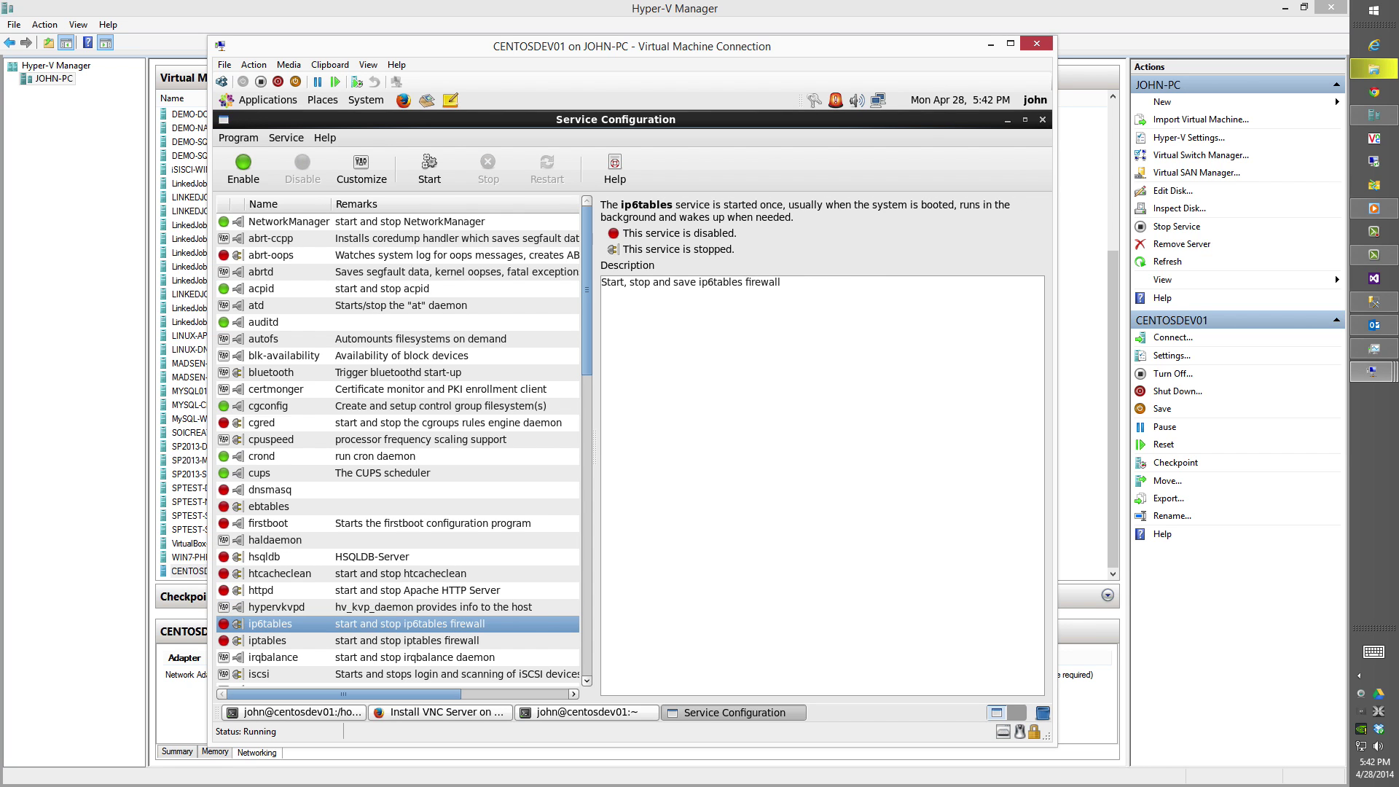
left_click(407, 641)
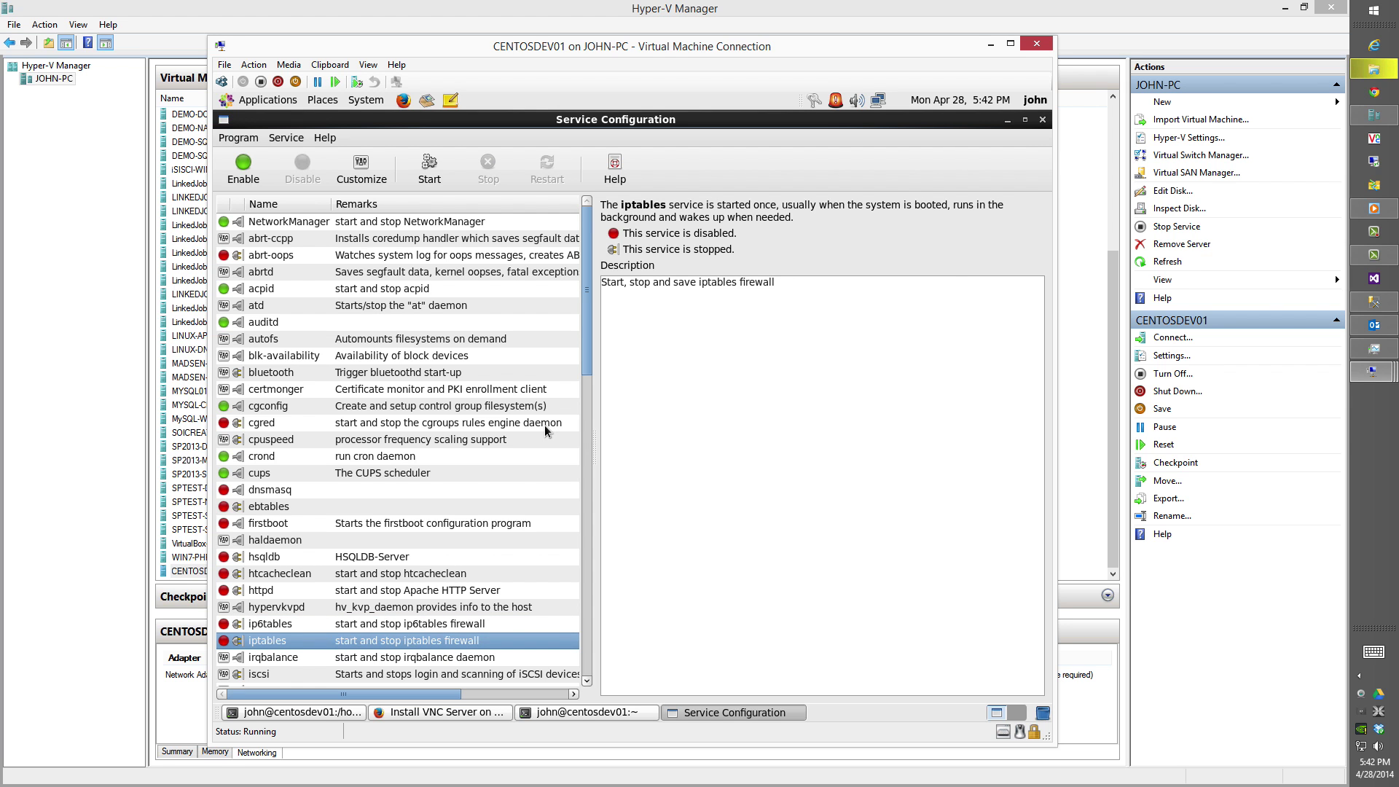
Enable and start the vncserver service, then close Service Configuration.
key("Down")
key("Down")
key("Down")
key("Down")
key("Down")
key("Down")
key("Down")
key("Down")
key("Down")
key("Down")
key("Down")
key("Down")
key("Down")
key("Down")
key("Down")
key("Down")
key("Down")
key("Down")
key("Down")
key("Down")
key("Down")
key("Down")
key("Down")
key("Down")
key("Down")
key("Down")
key("Down")
key("Down")
key("Down")
key("Down")
key("Down")
key("Down")
key("Down")
key("Down")
key("Down")
key("Down")
key("Down")
key("Down")
key("Down")
key("Down")
key("Down")
key("Down")
key("Up")
key("Up")
key("Up")
key("Up")
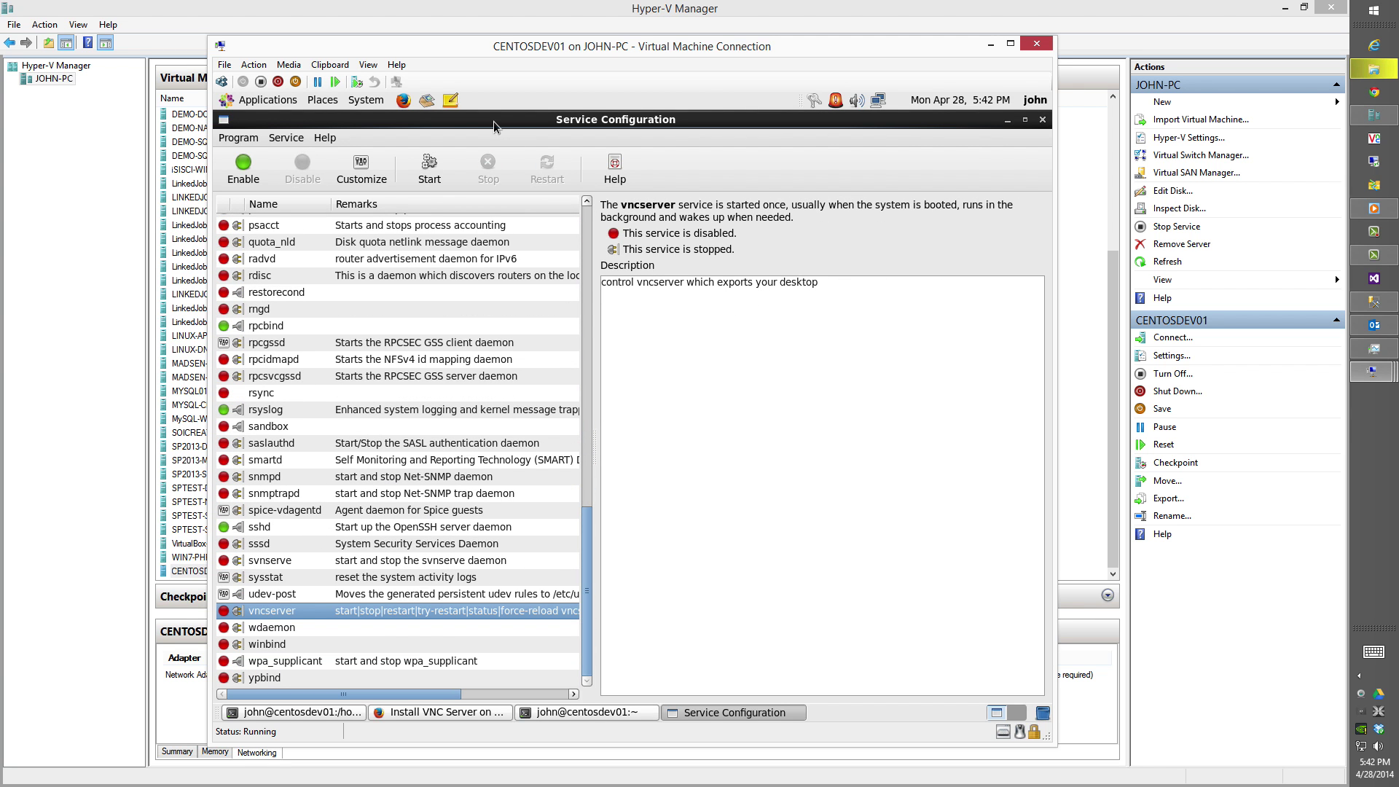
left_click(242, 169)
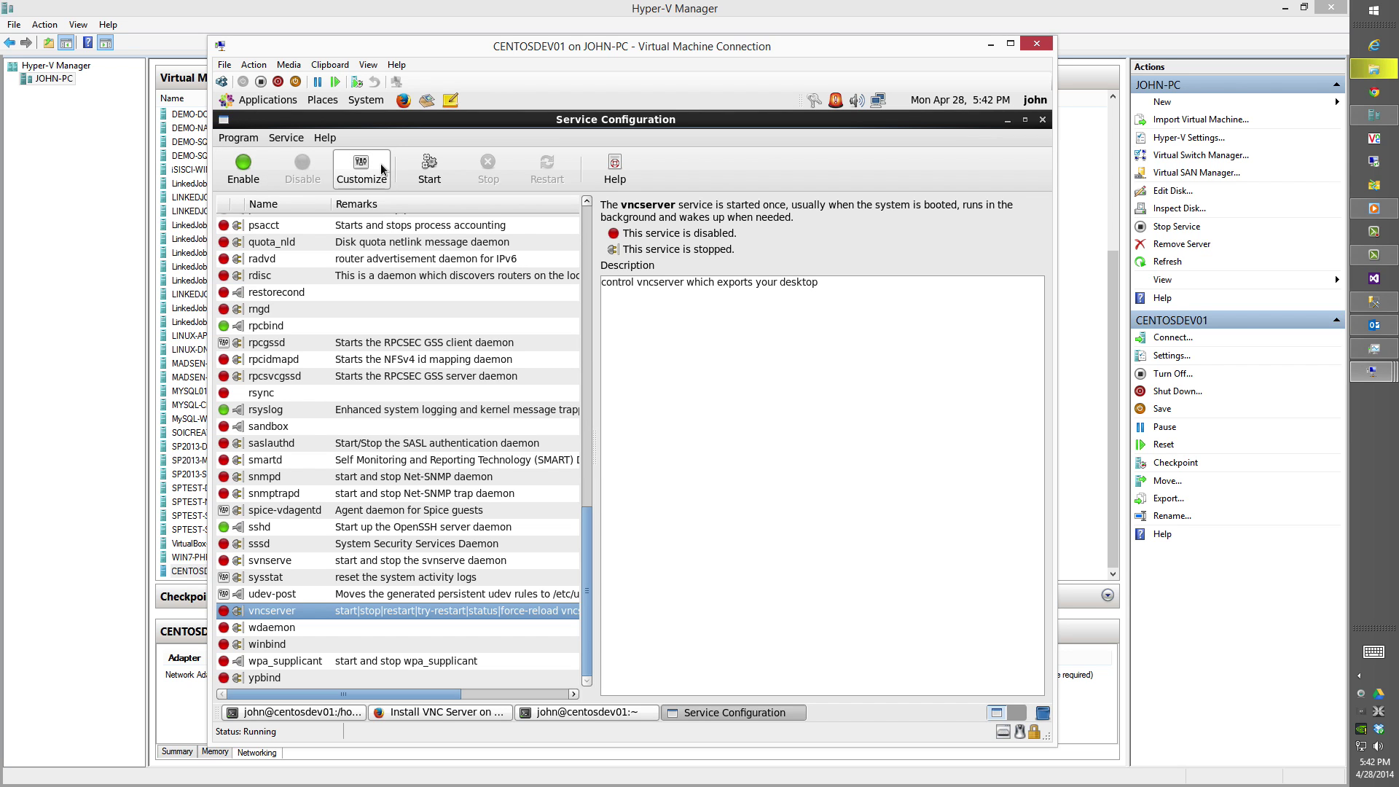
left_click(420, 169)
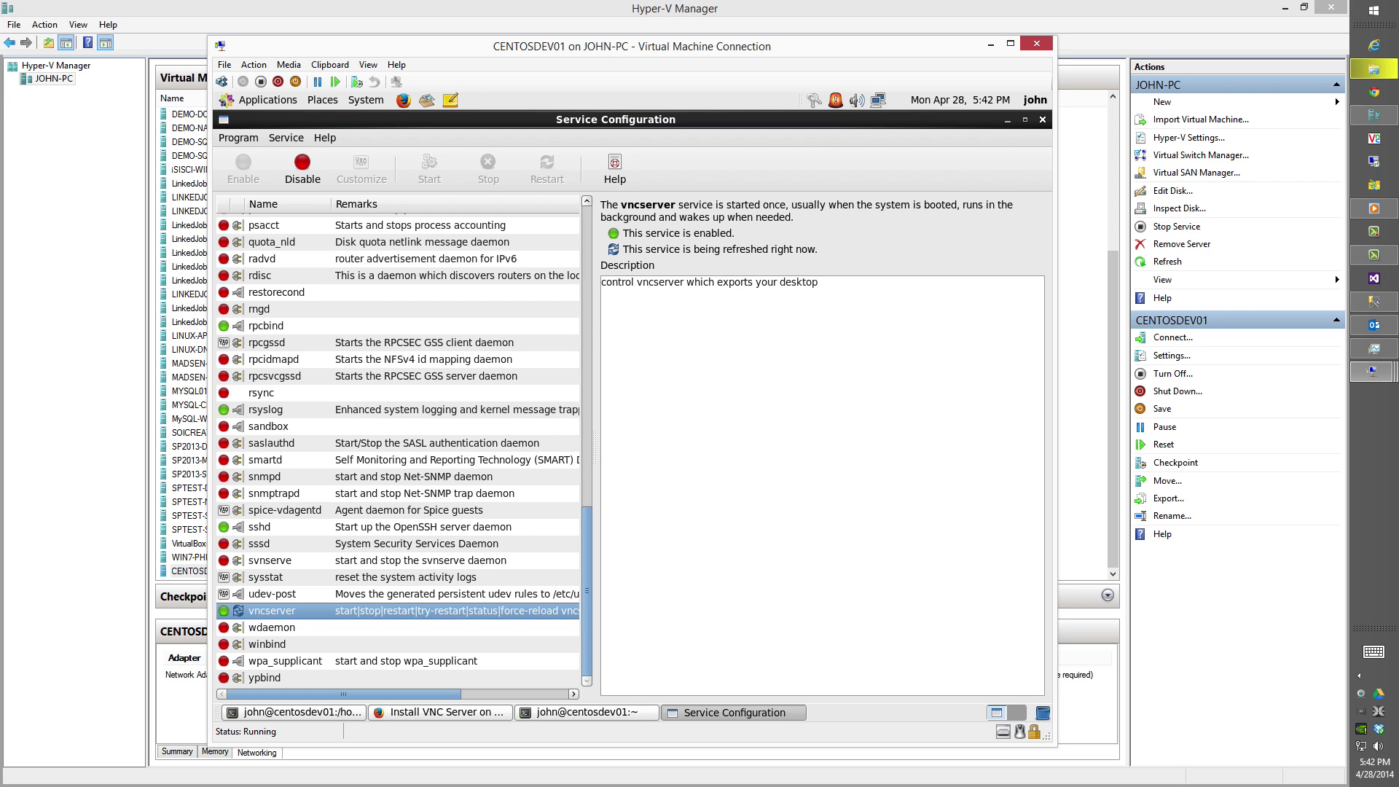
left_click(1042, 120)
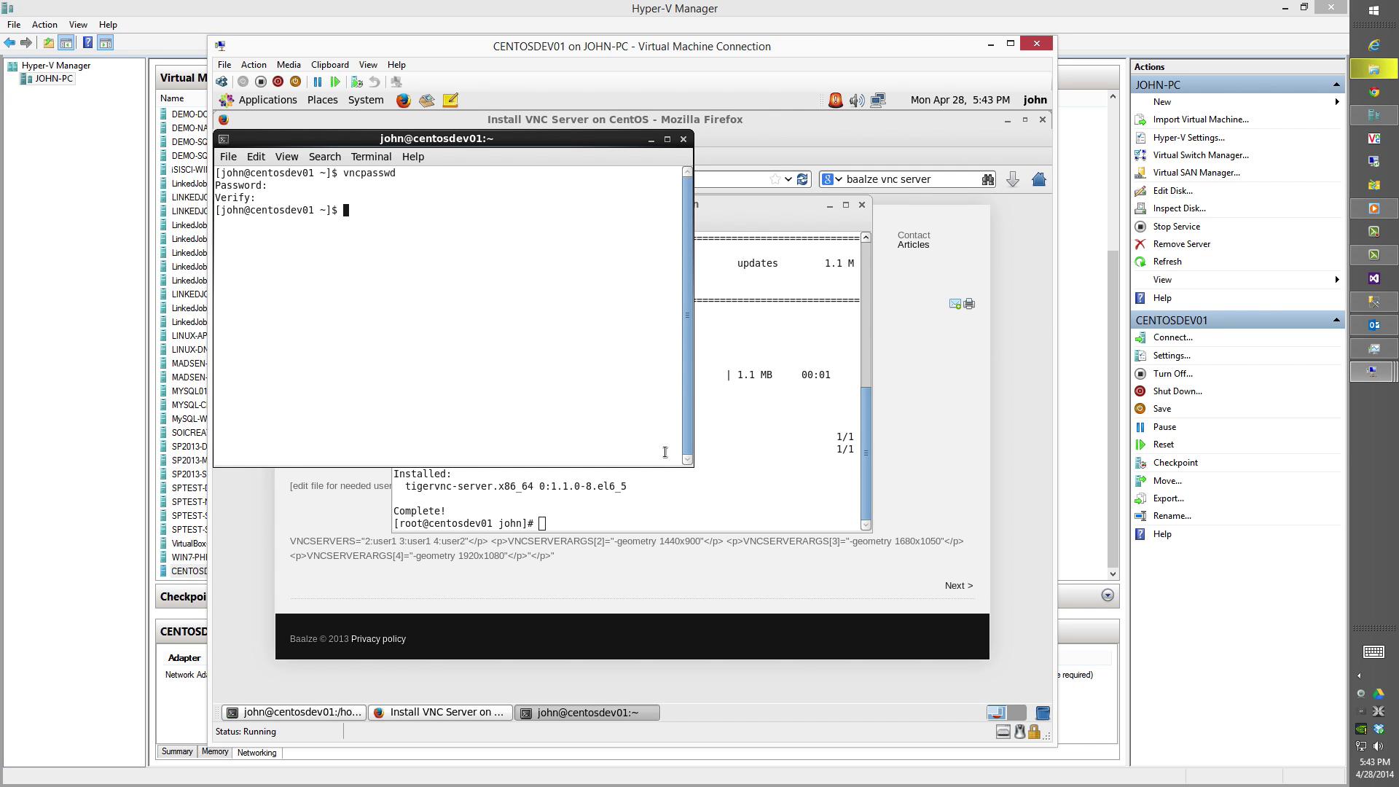
Copy the /etc/sysconfig/vncservers path from the Baalze guide.
left_click(627, 561)
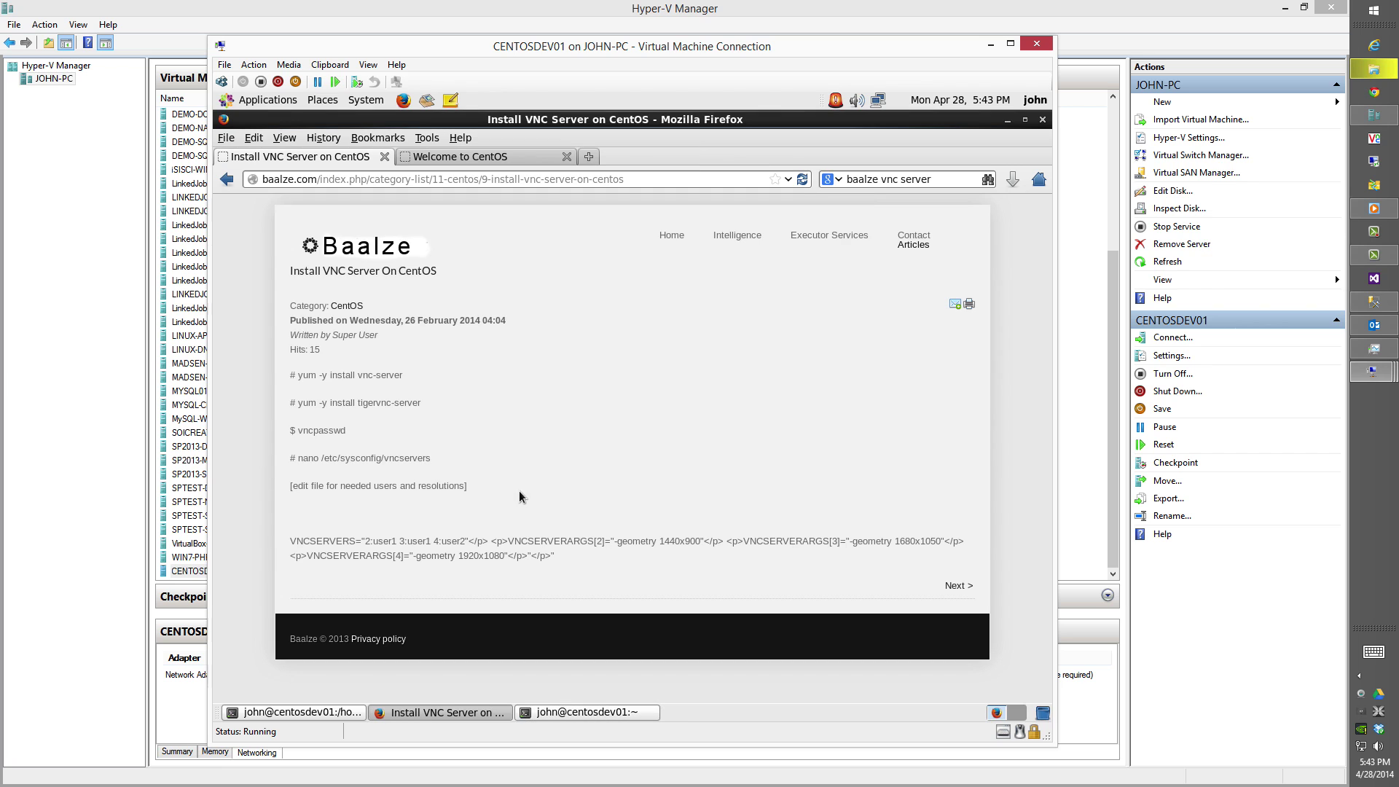
left_click_drag(432, 457, 330, 458)
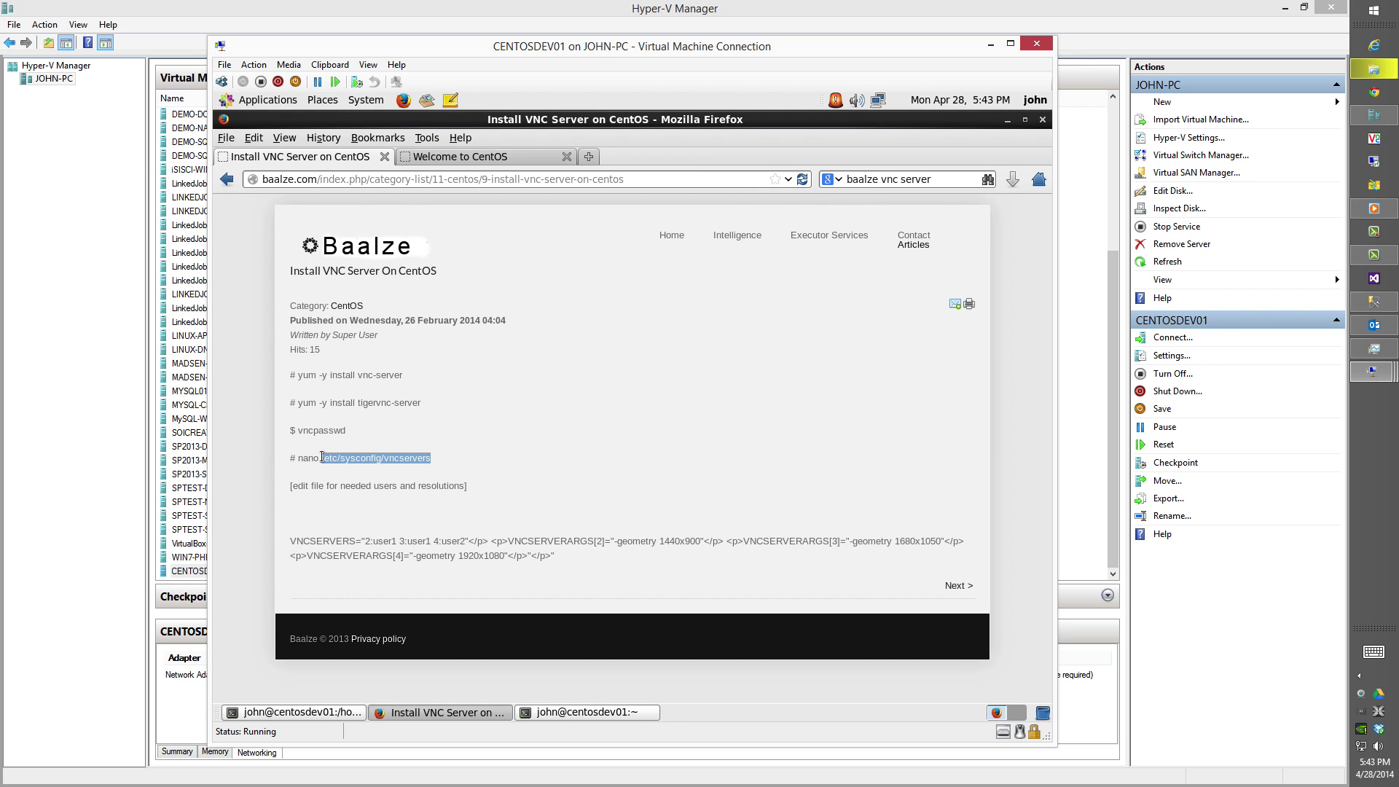
left_click_drag(322, 458, 319, 458)
key("ctrl+c")
right_click(342, 463)
left_click(358, 467)
Exit the spare user terminal.
left_click(545, 712)
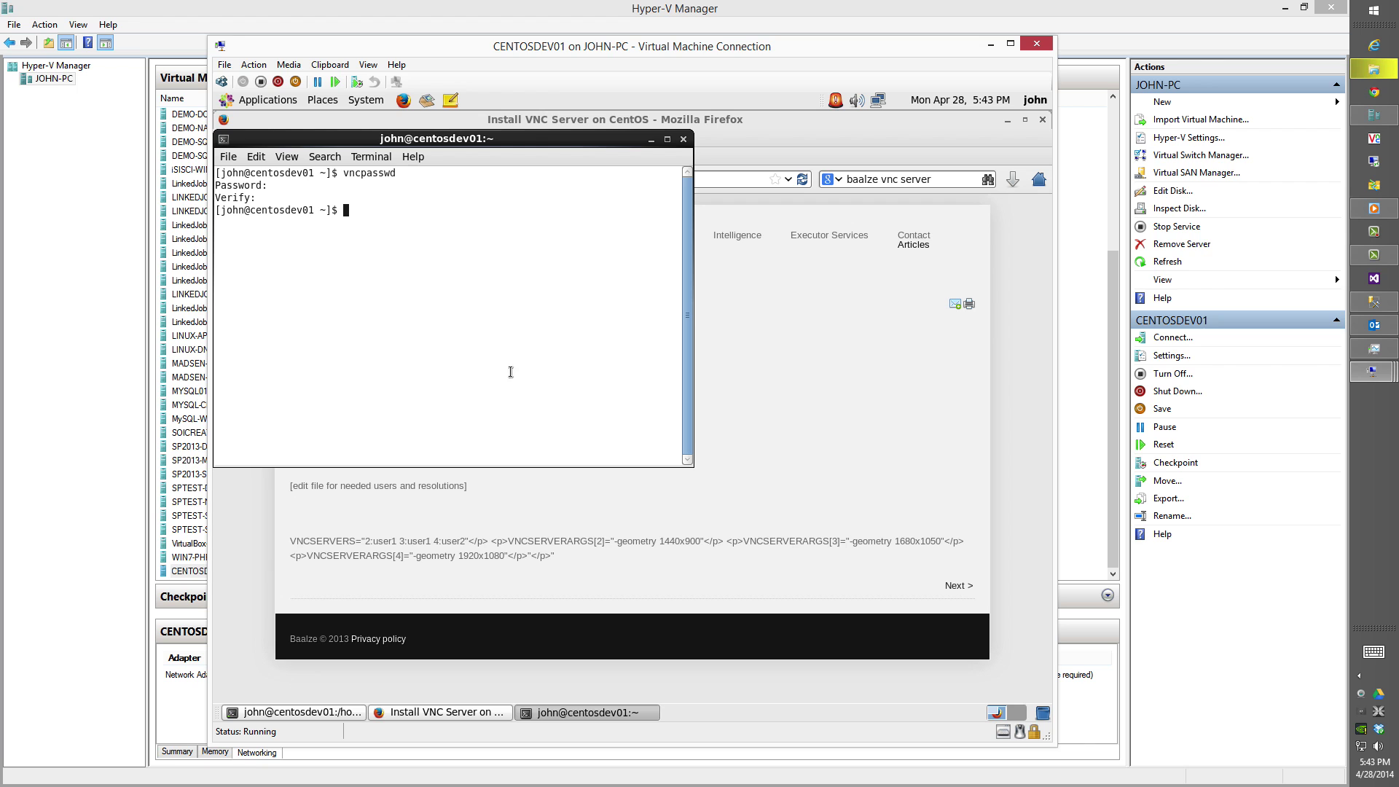
type("exit")
key("Return")
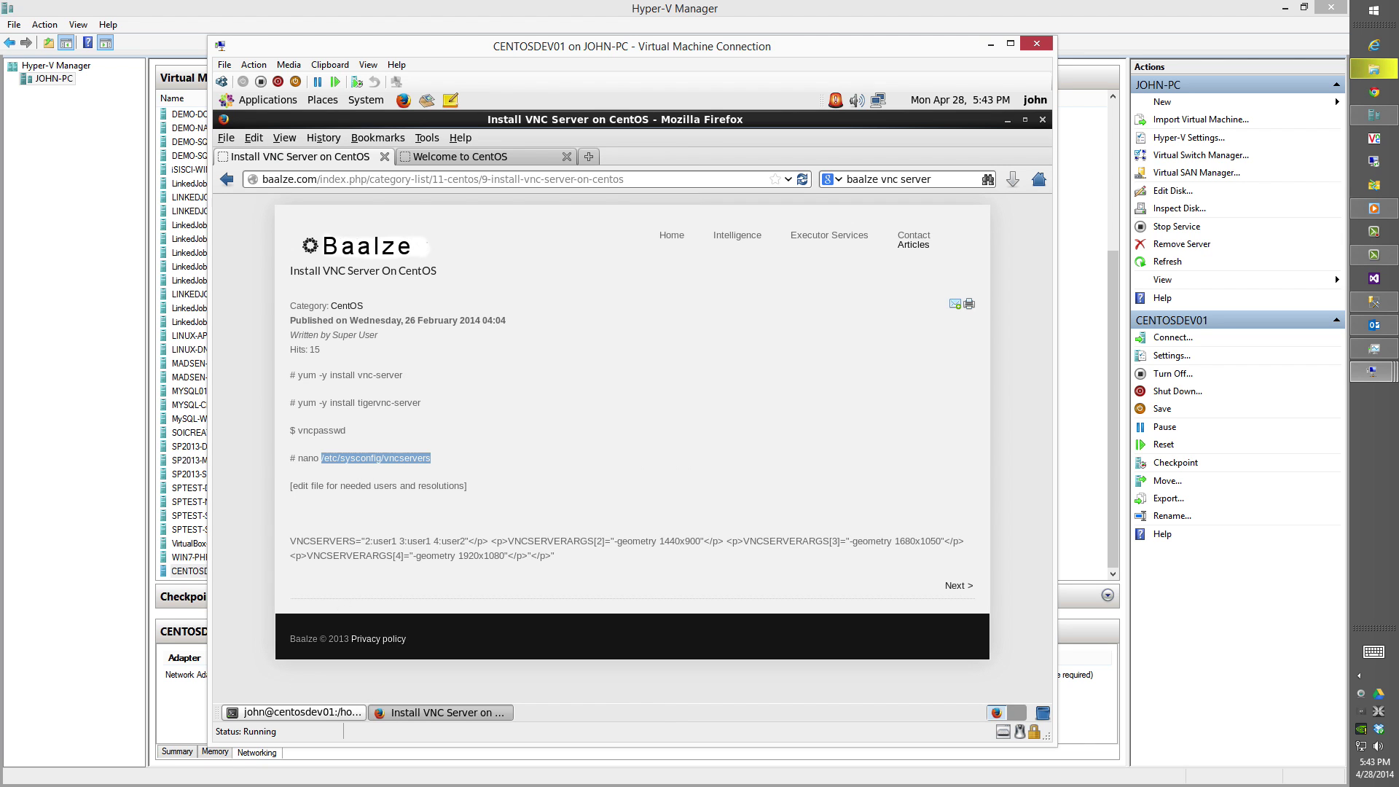
Enter gedit /etc/sysconfig/vncservers at the root terminal prompt.
left_click(302, 712)
type("gedit")
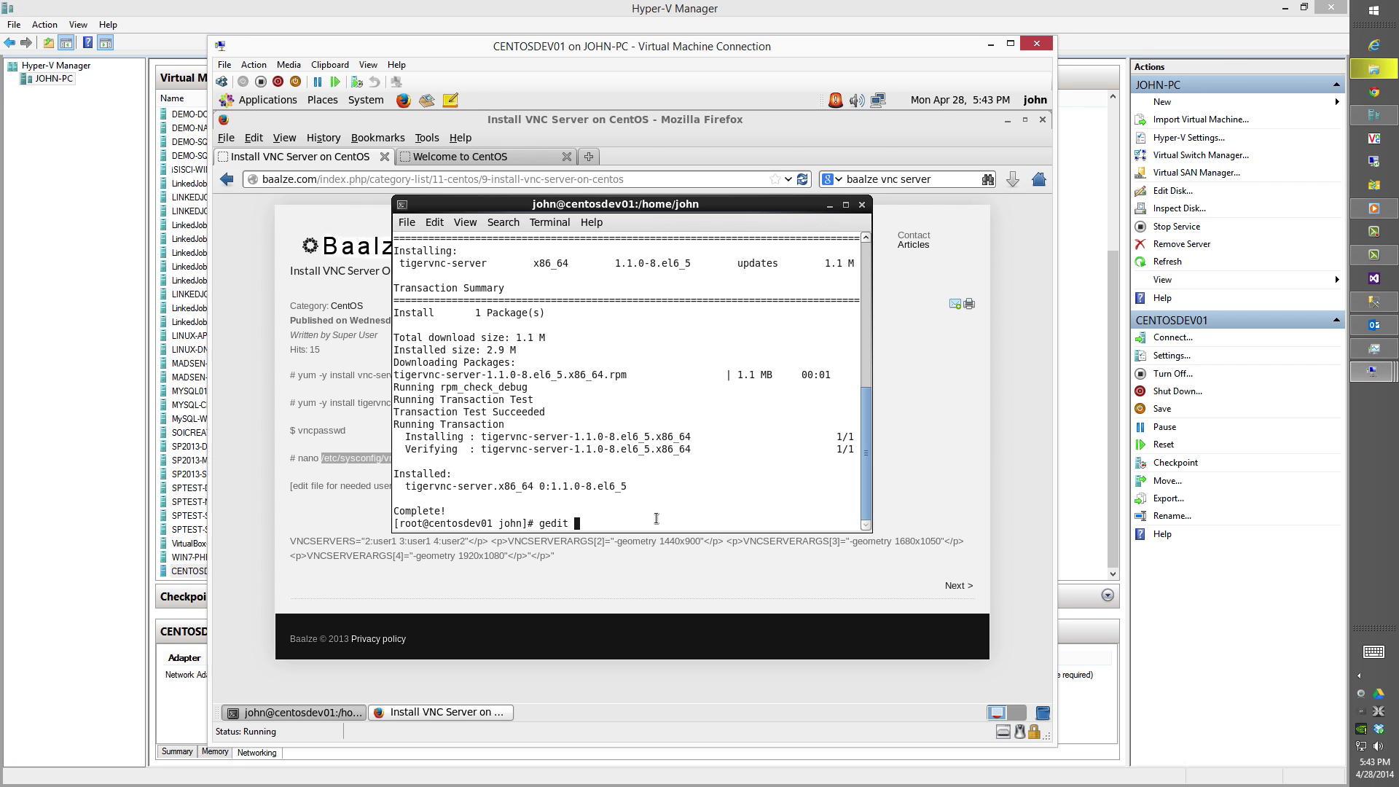
right_click(656, 518)
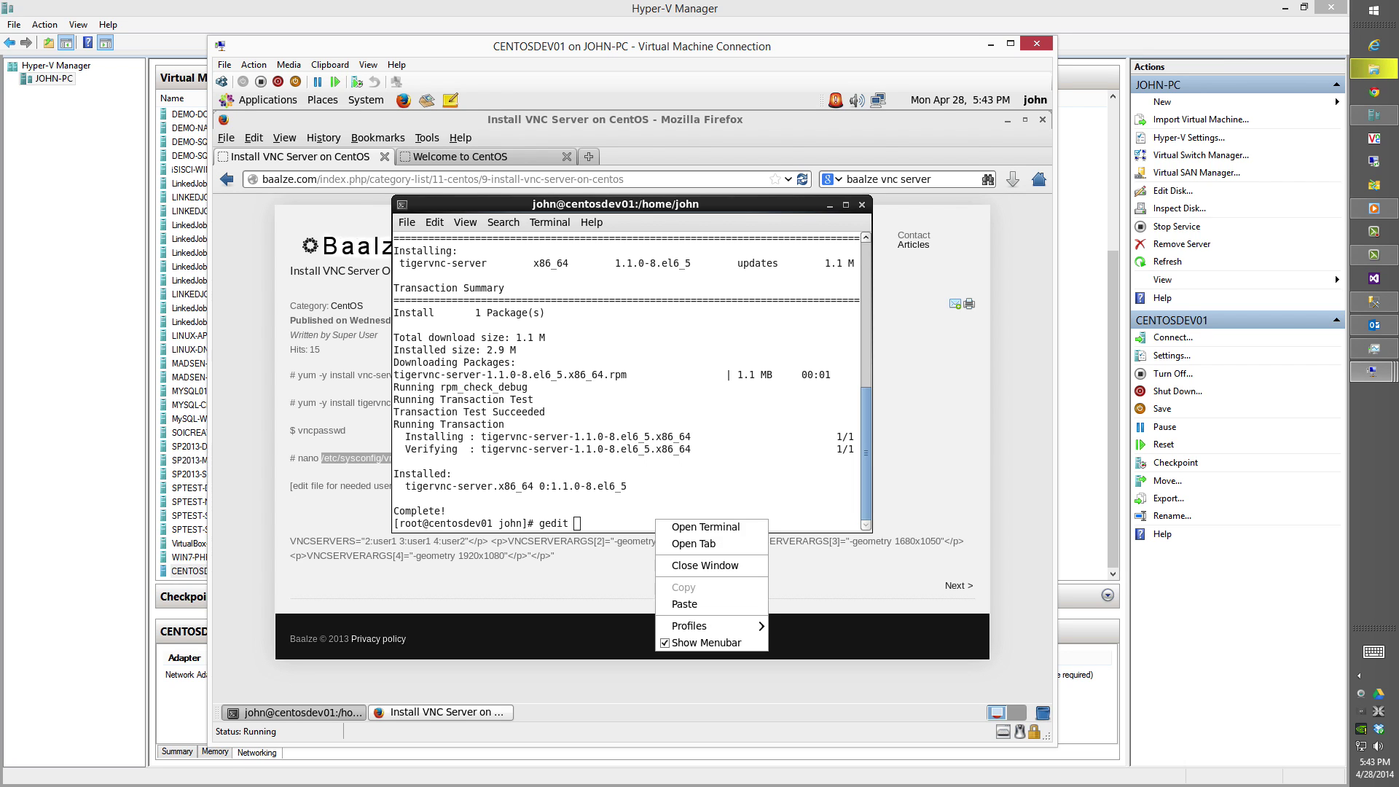
left_click(674, 605)
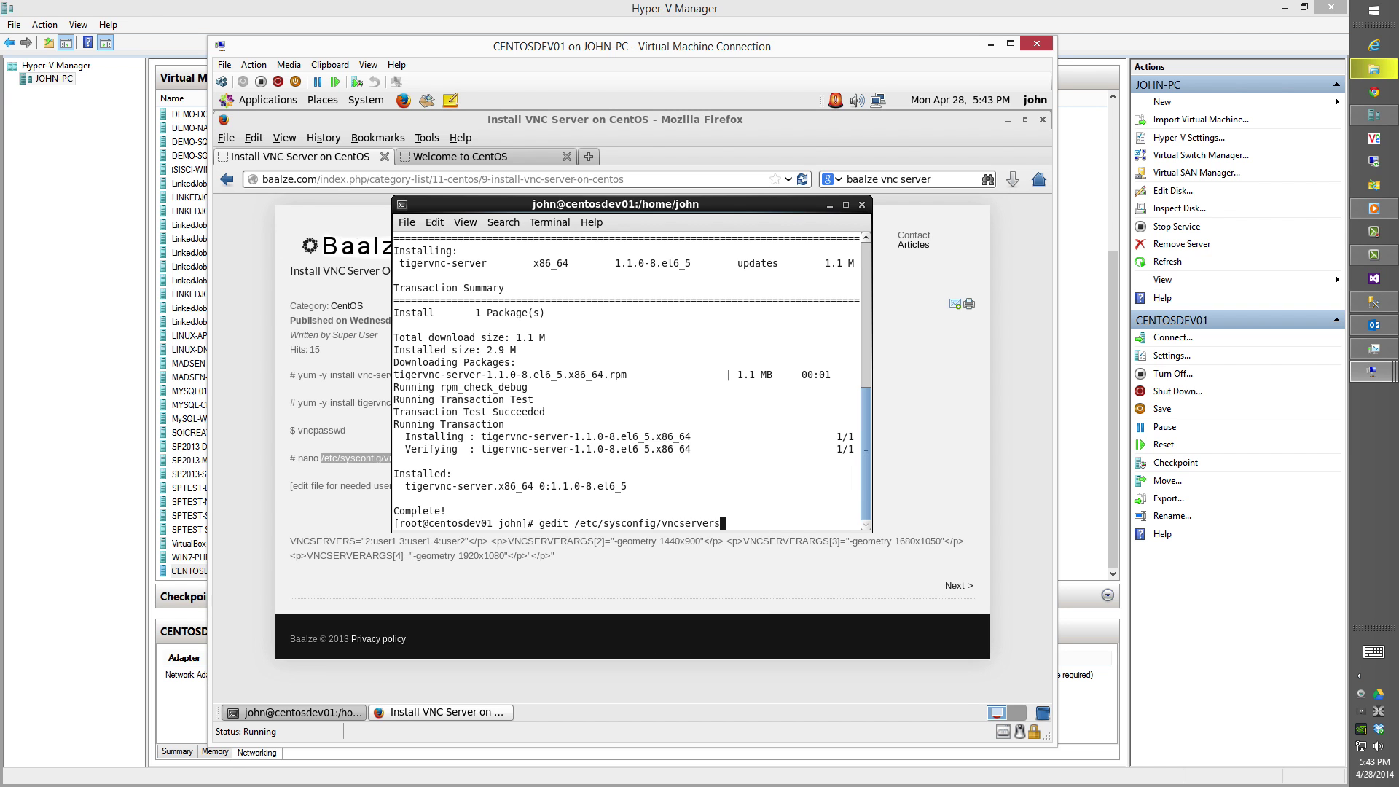
key("Return")
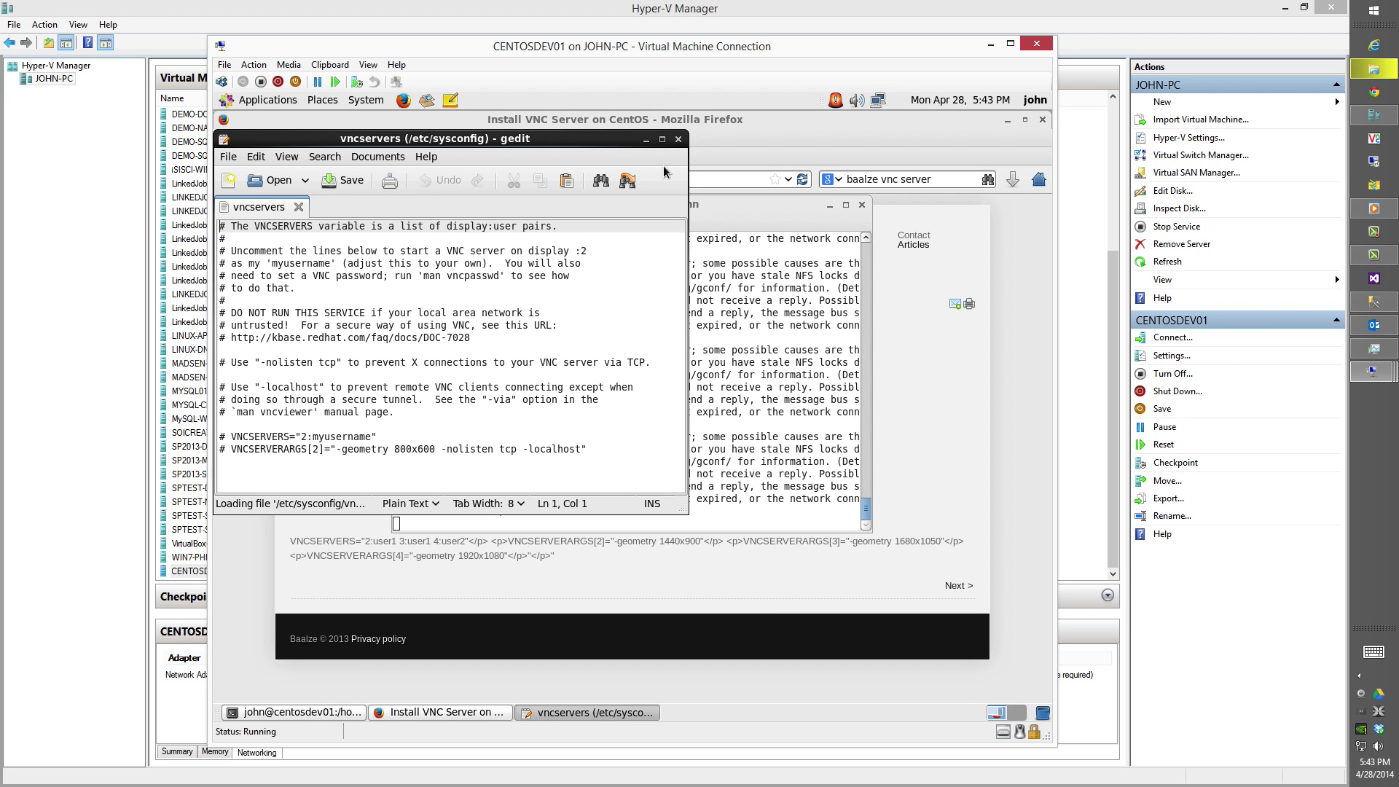
Uncomment VNCSERVERS and VNCSERVERARGS, and delete '800x600 -nolisten tcp -localhost'.
left_click(662, 139)
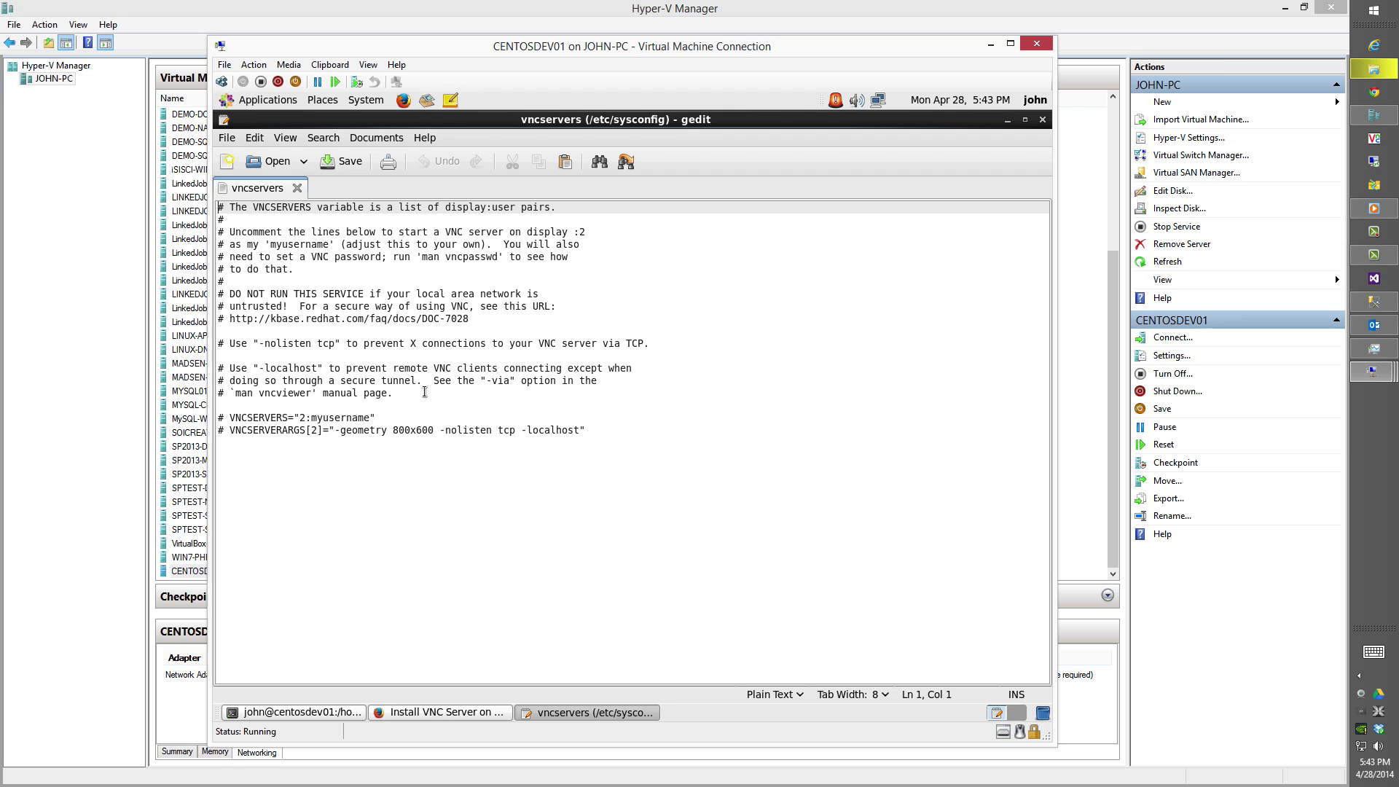
left_click(231, 418)
key("BackSpace")
key("BackSpace")
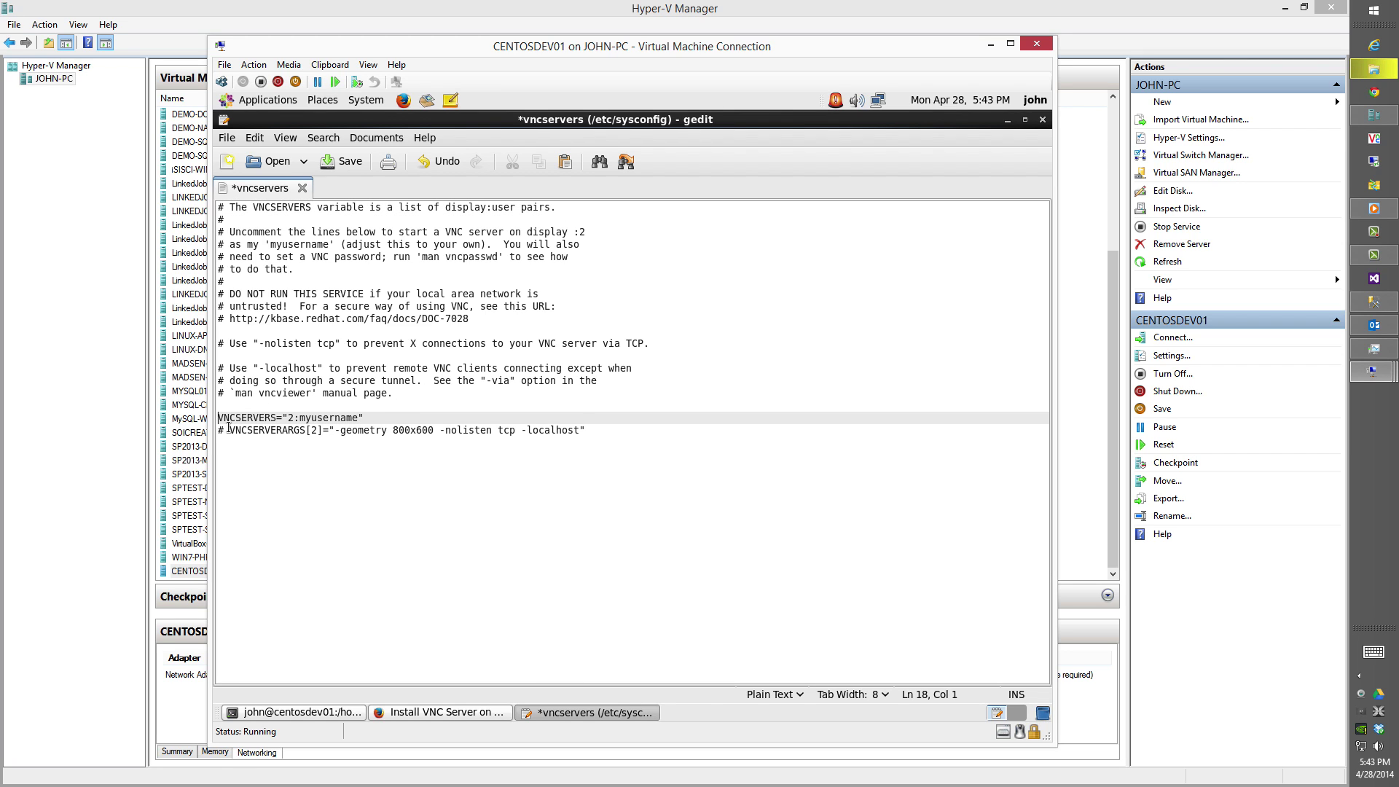
left_click(230, 428)
key("BackSpace")
key("BackSpace")
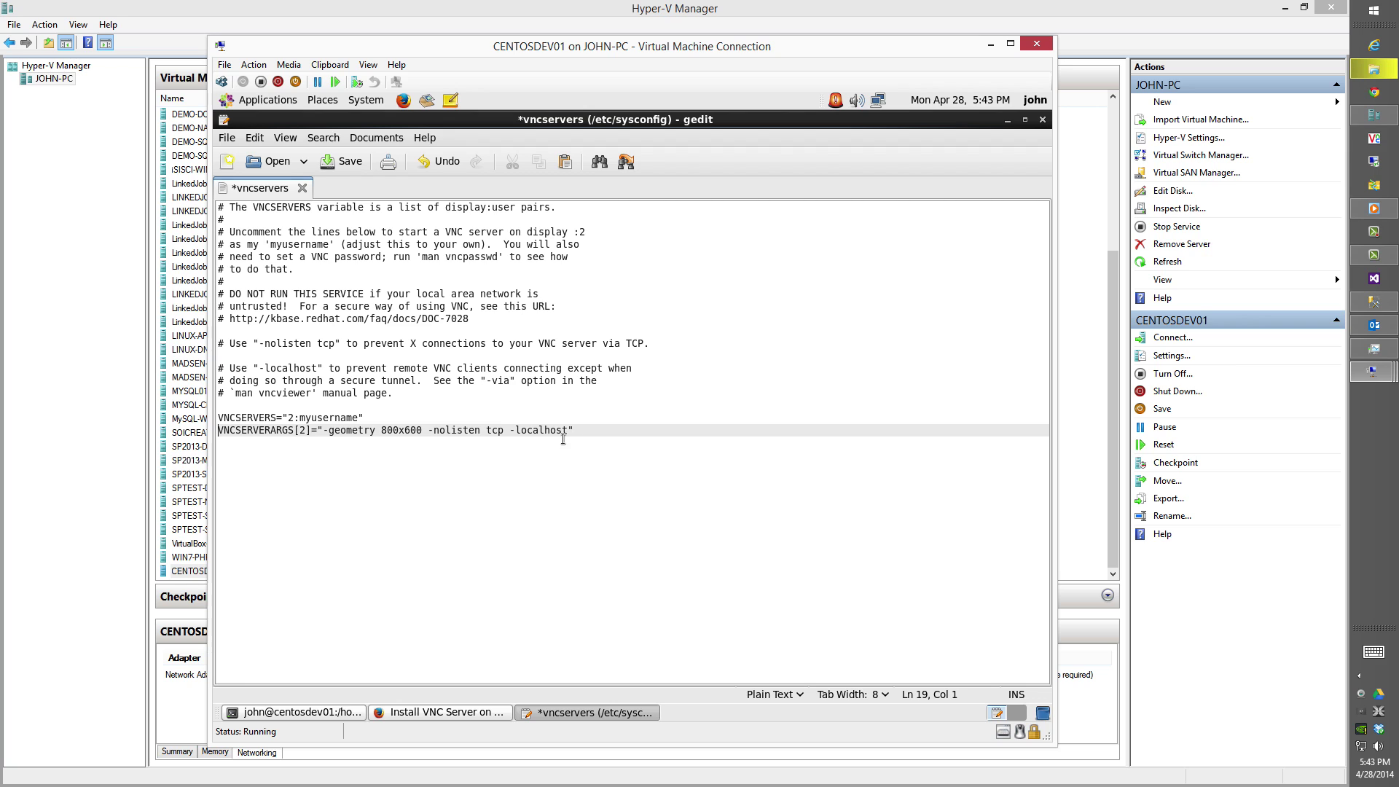
key("shift+Left")
key("shift+Left")
key("shift+Left")
key("shift+Left")
key("shift+Left")
key("shift+Left")
key("shift+Left")
key("shift+Left")
key("shift+Left")
key("shift+Left")
key("shift+Left")
key("shift+Left")
key("shift+Left")
key("shift+Left")
key("shift+Left")
key("shift+Left")
key("shift+Left")
key("shift+Left")
key("shift+Left")
key("shift+Left")
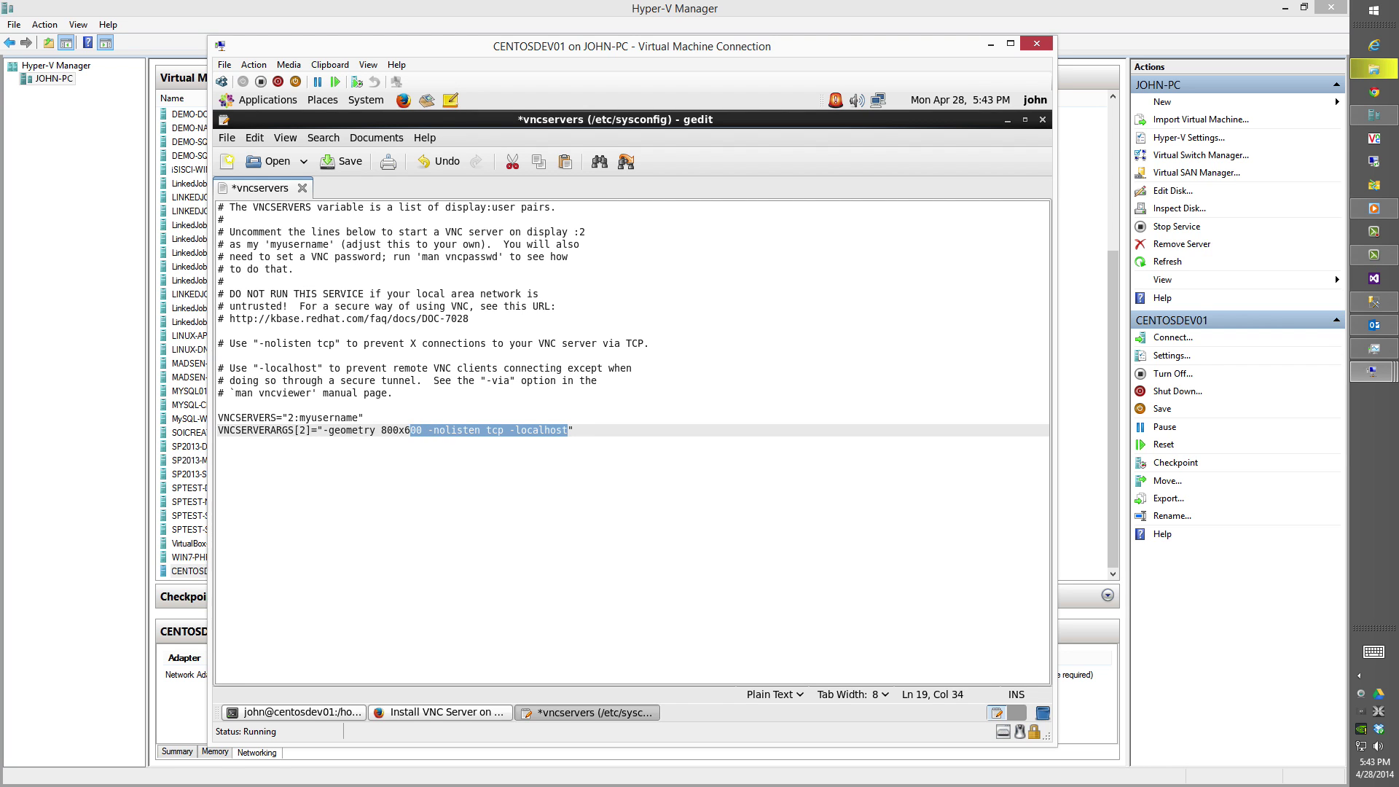
key("Delete")
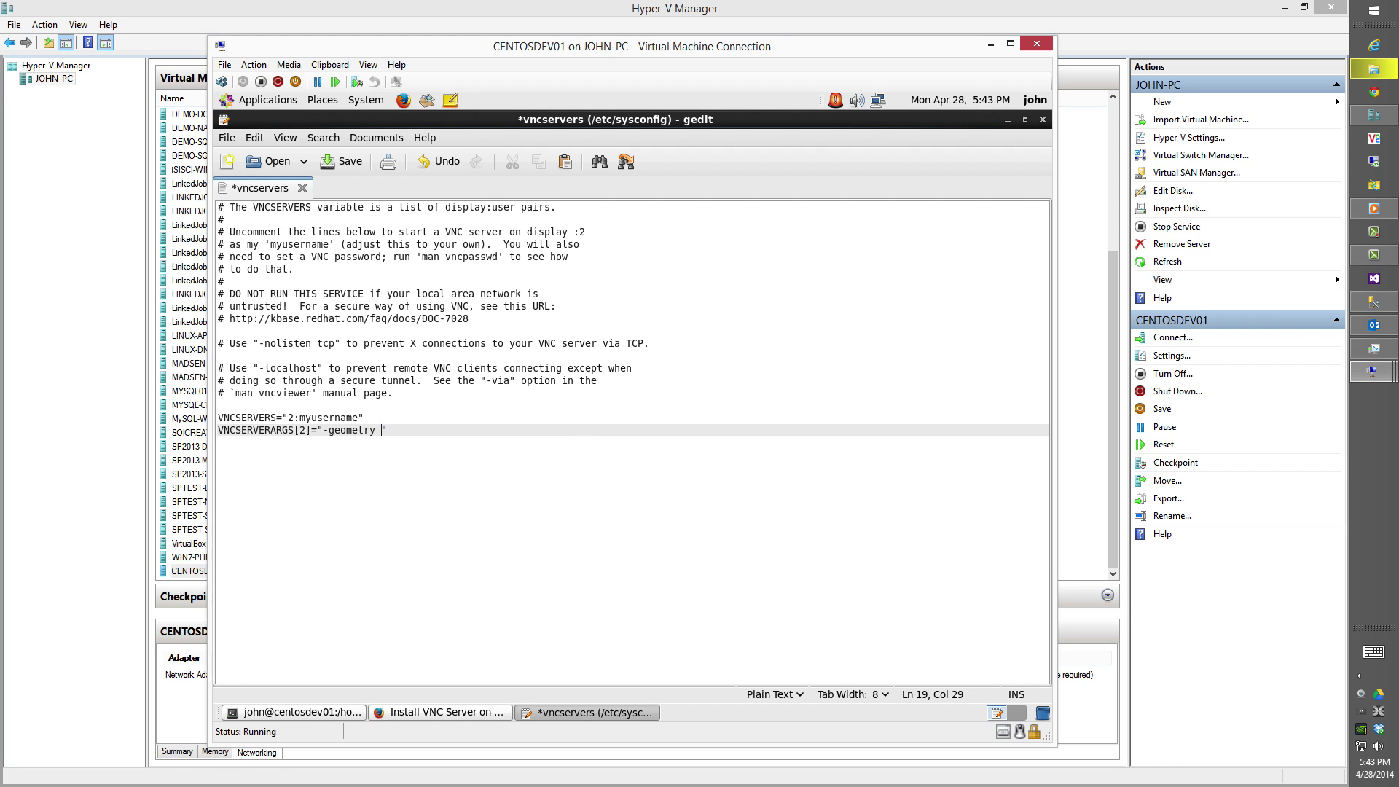
Duplicate the VNCSERVERARGS line for display 3 and list the user on displays 2 and 3.
key("shift+Left")
key("shift+Left")
key("shift+Left")
key("shift+Left")
key("shift+Left")
key("shift+Left")
key("shift+Left")
key("shift+Left")
key("shift+Left")
key("shift+Left")
key("shift+Left")
key("shift+Left")
key("shift+Left")
key("shift+Left")
key("shift+Left")
key("shift+Left")
key("shift+Left")
key("shift+Left")
key("shift+Left")
key("shift+Left")
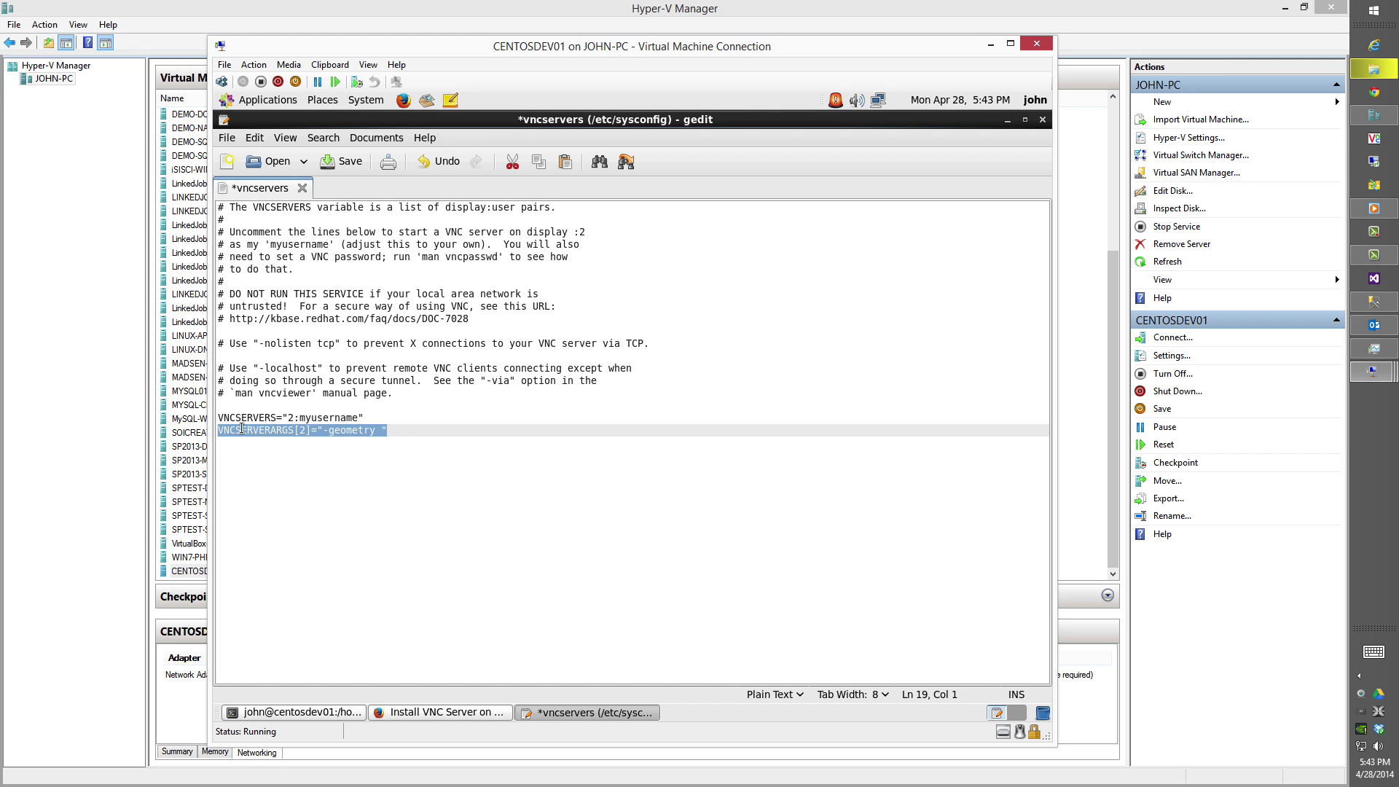
right_click(242, 429)
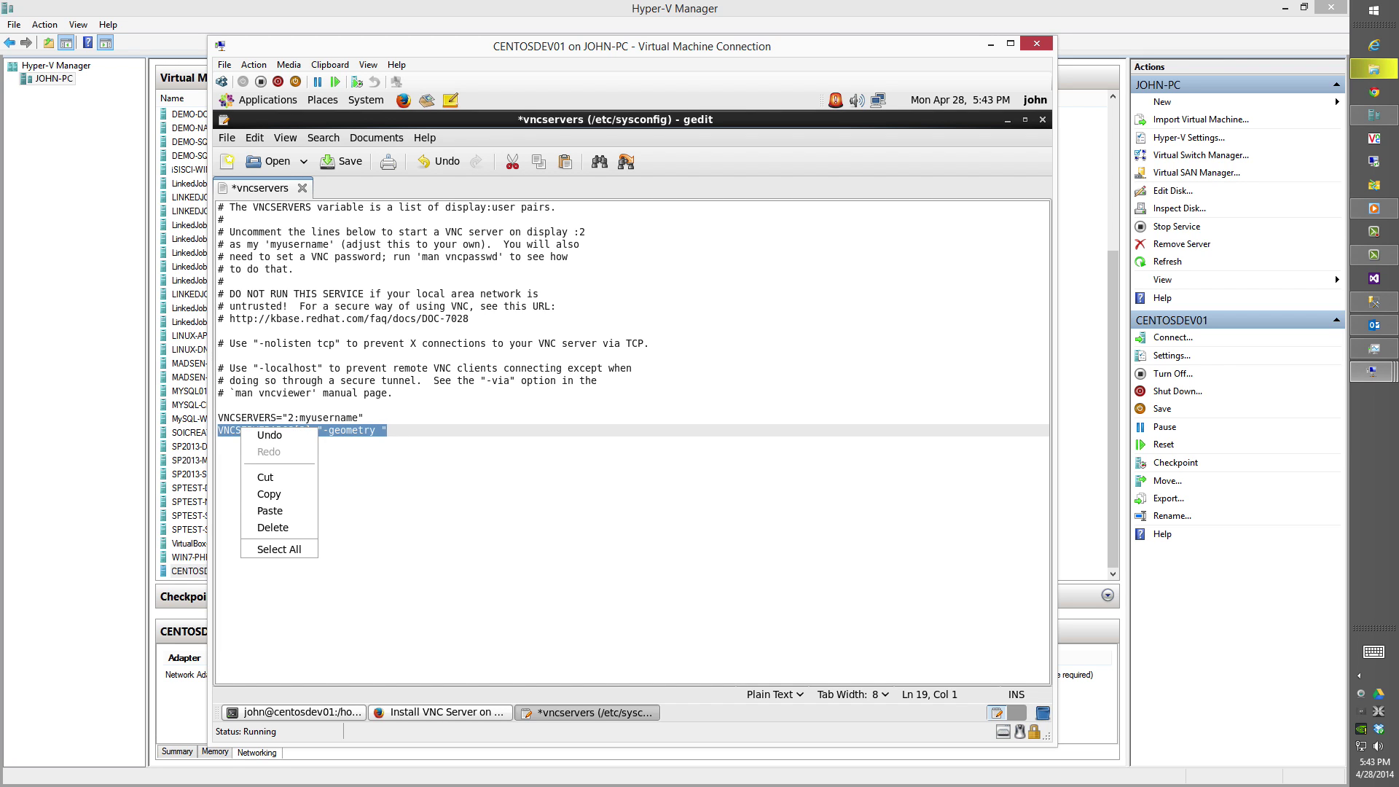
left_click(265, 495)
key("Down")
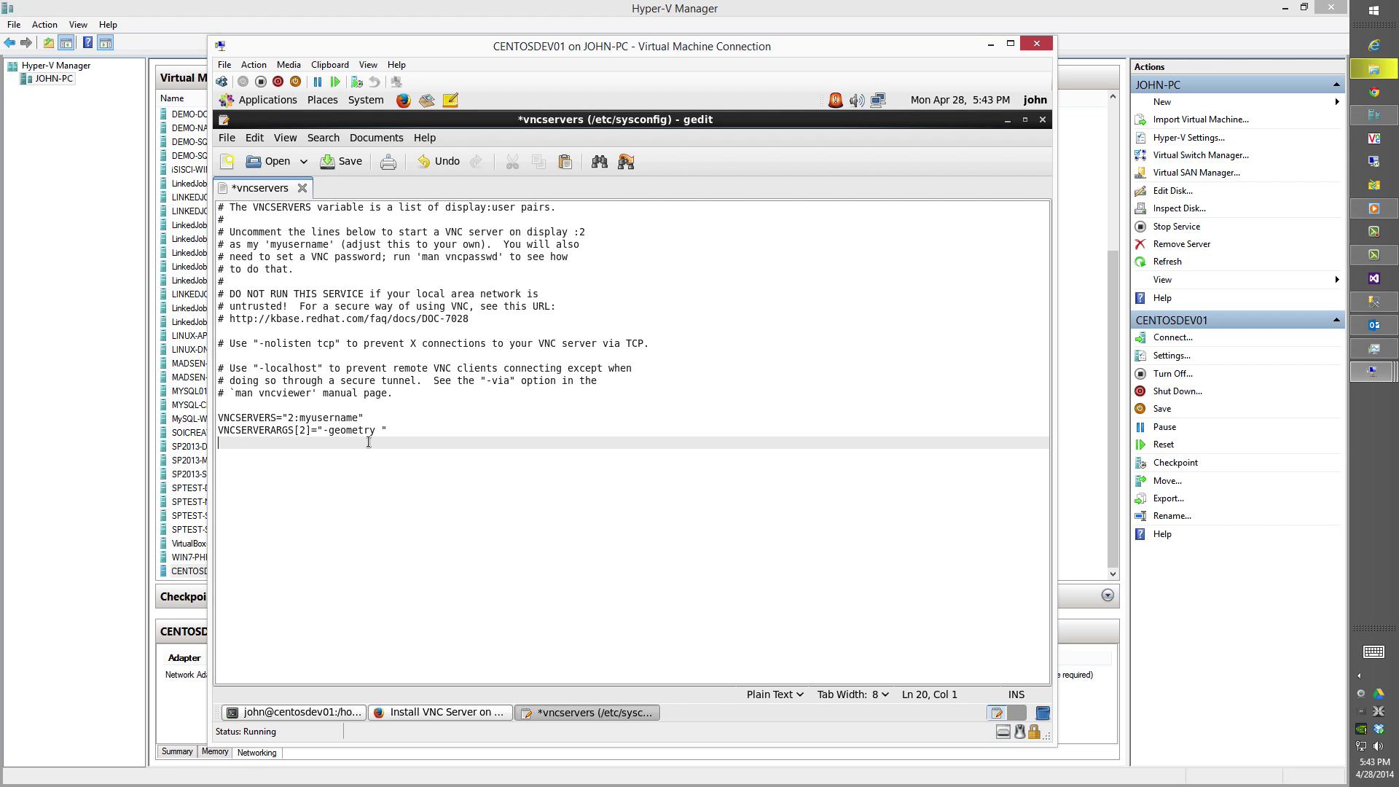
right_click(369, 441)
left_click(393, 526)
key("BackSpace")
type("3")
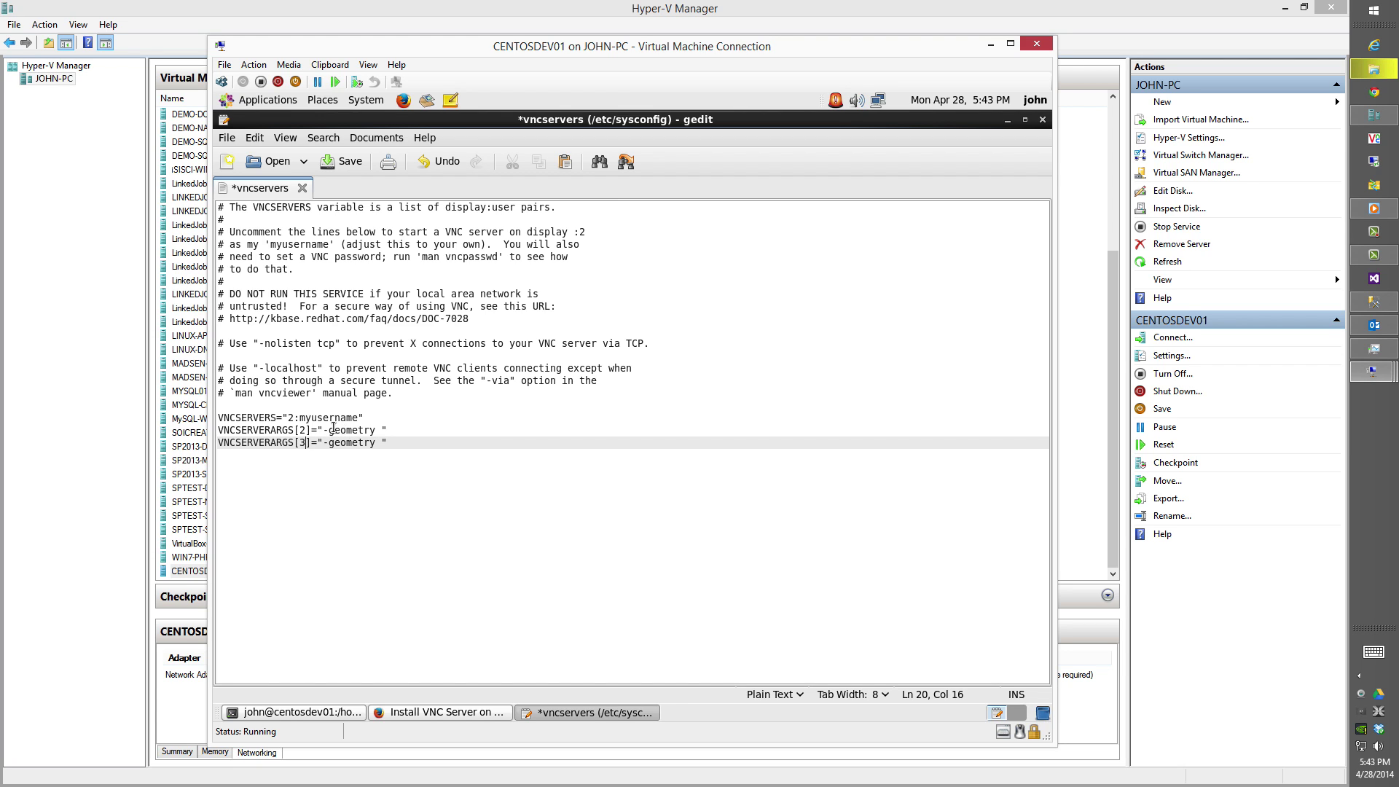
double_click(328, 418)
type("john 3:john")
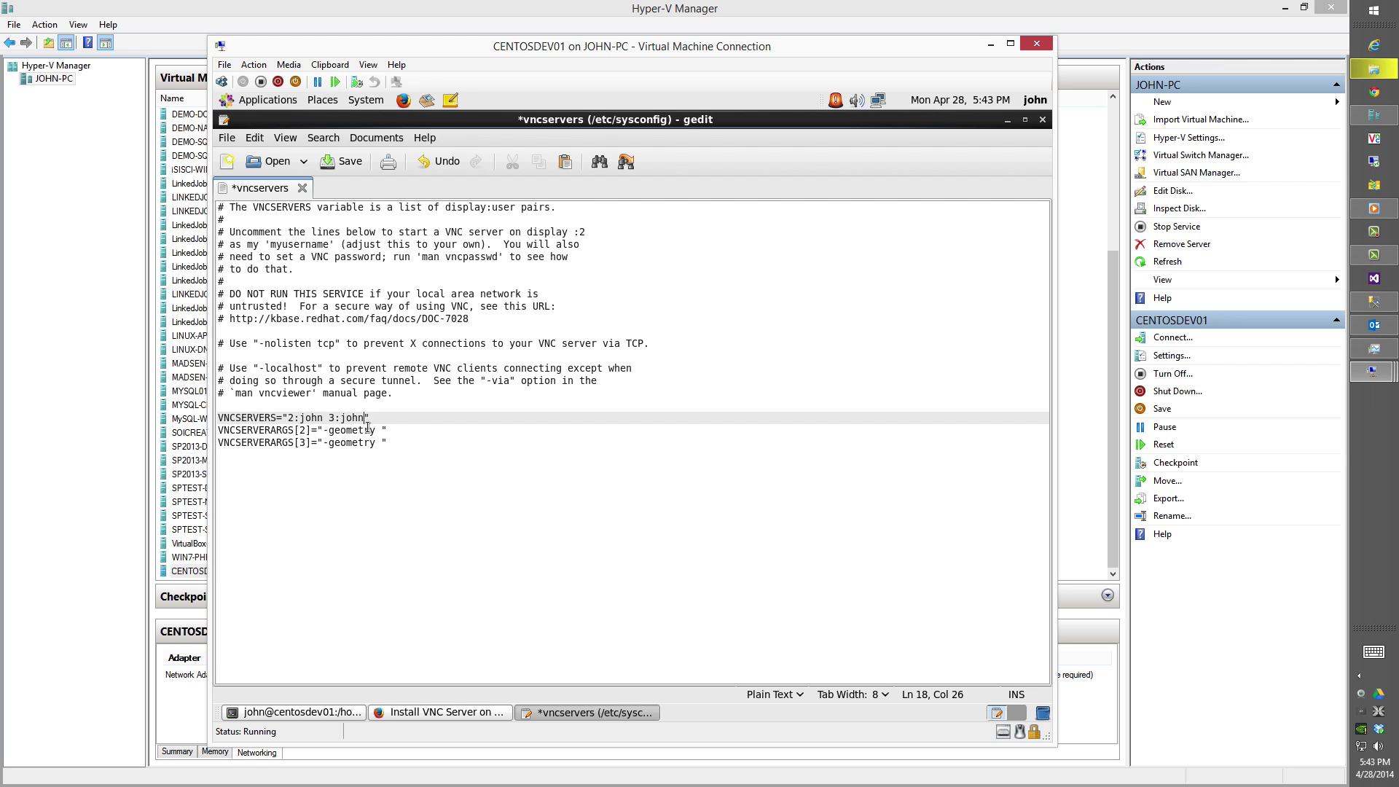
Enter 1920x1080 as display 3's geometry and save the vncservers file.
left_click(380, 430)
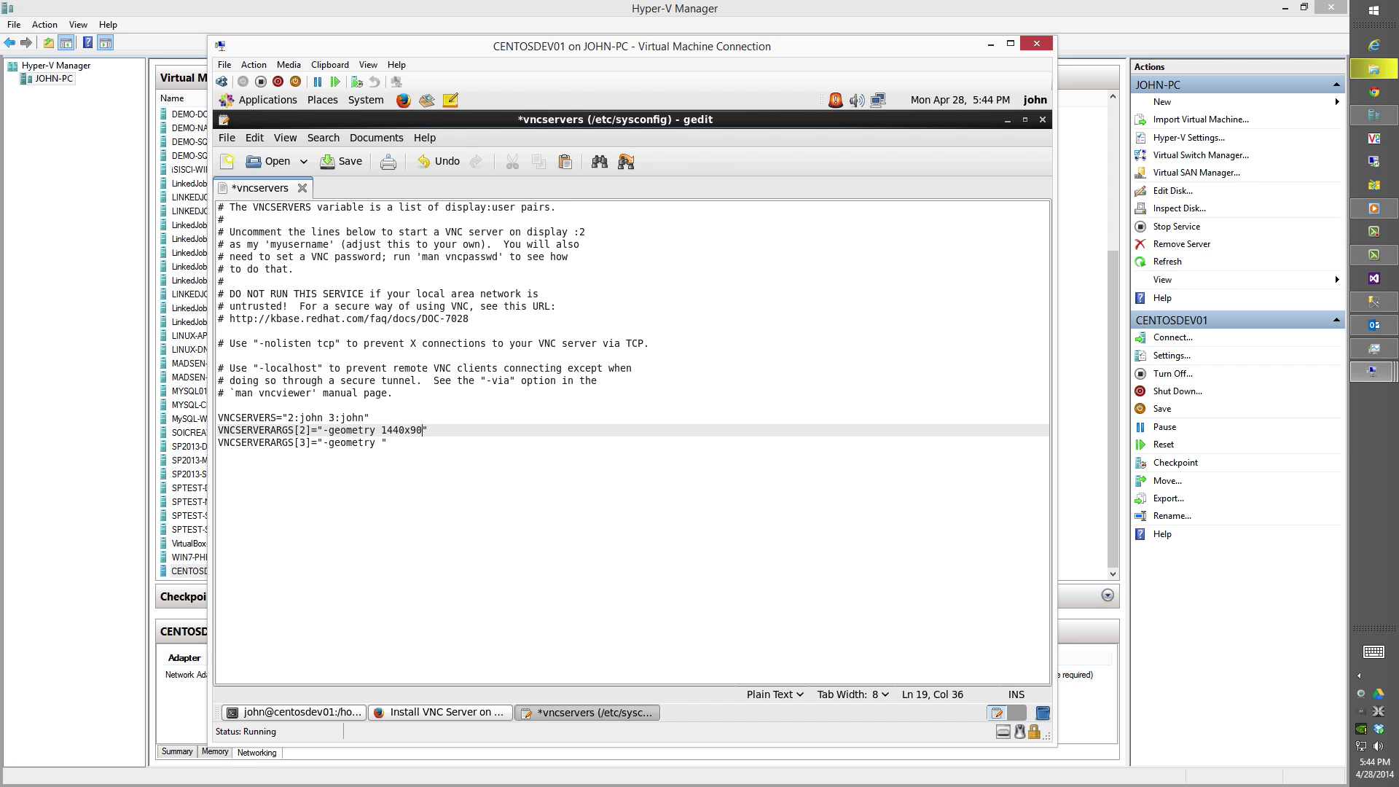
left_click(381, 442)
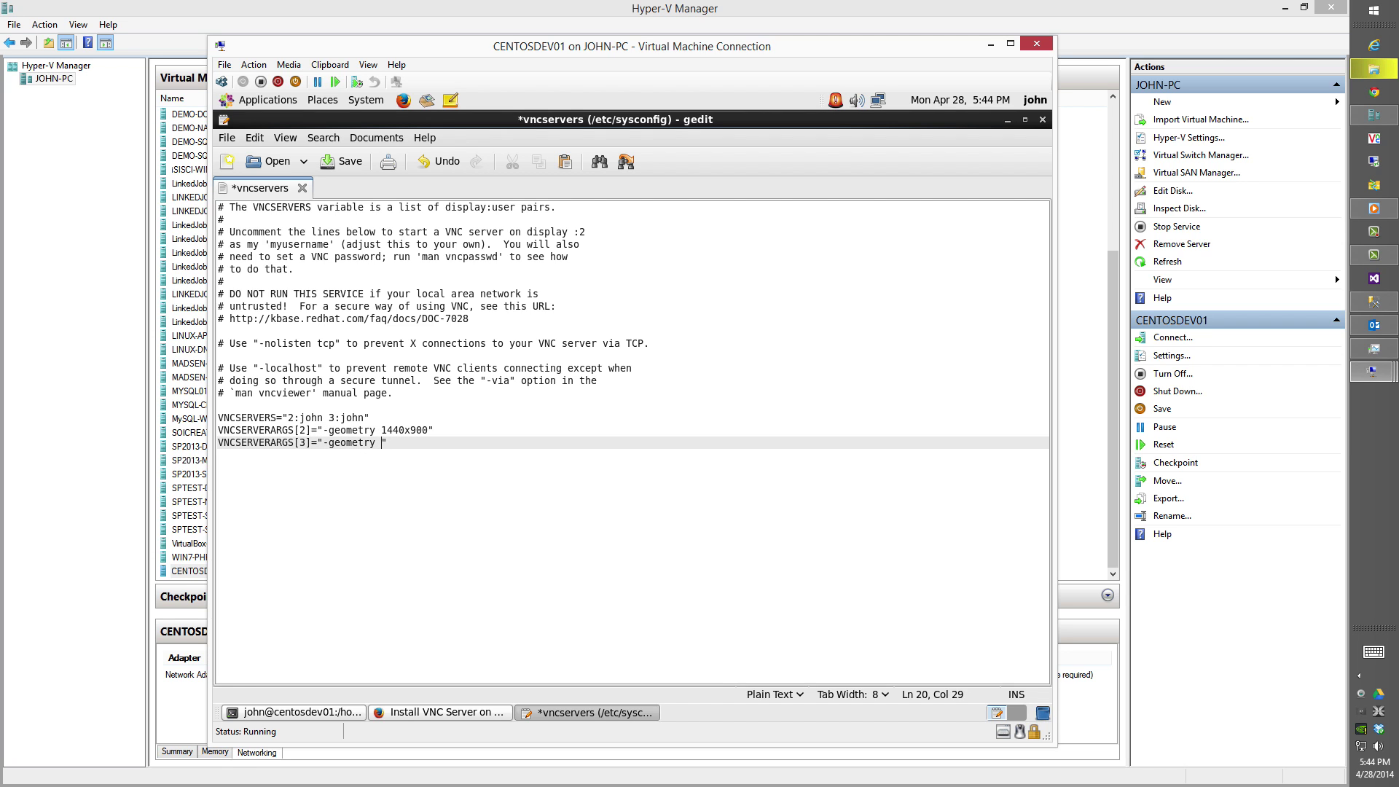
type("1920x1080")
left_click(328, 162)
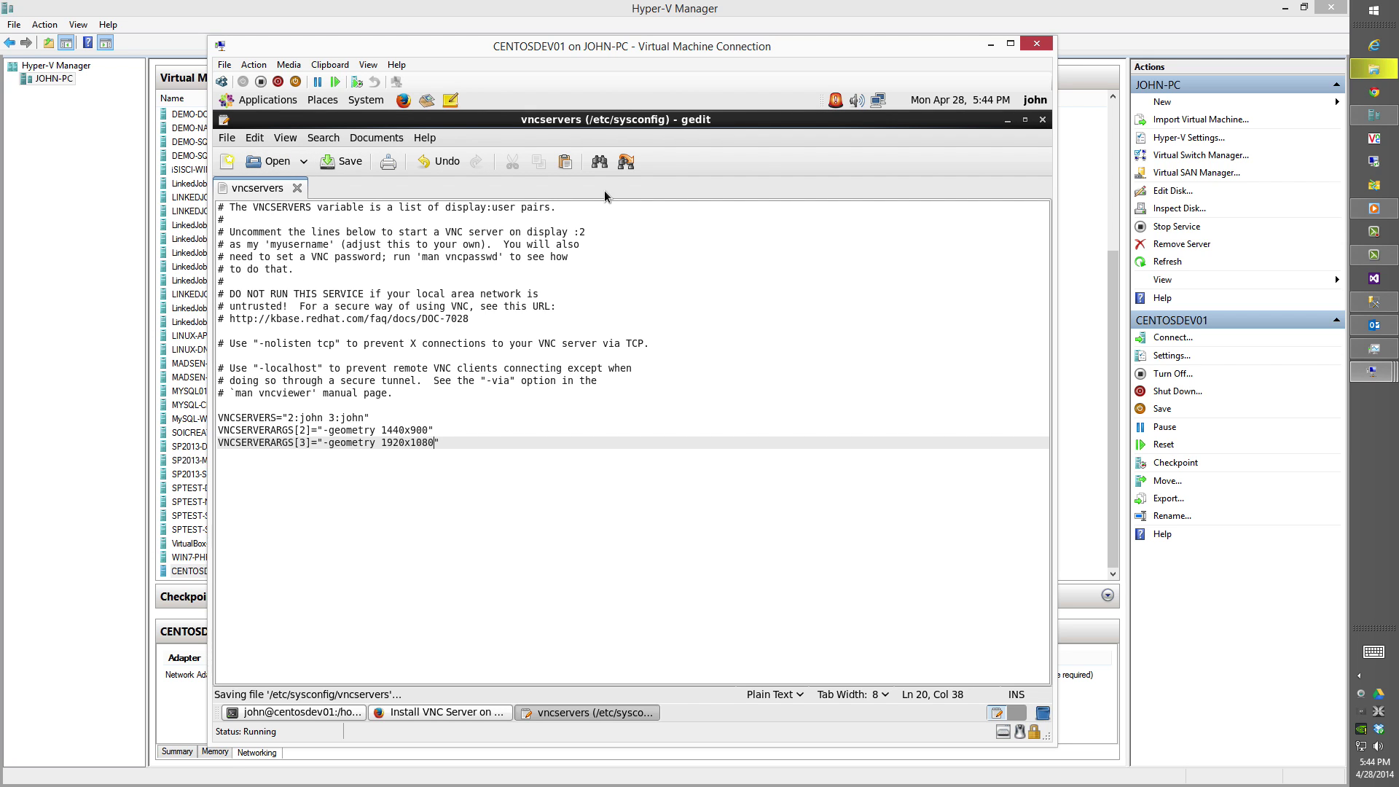
Close gedit and reboot the VM from the root terminal.
left_click(1042, 120)
type("r")
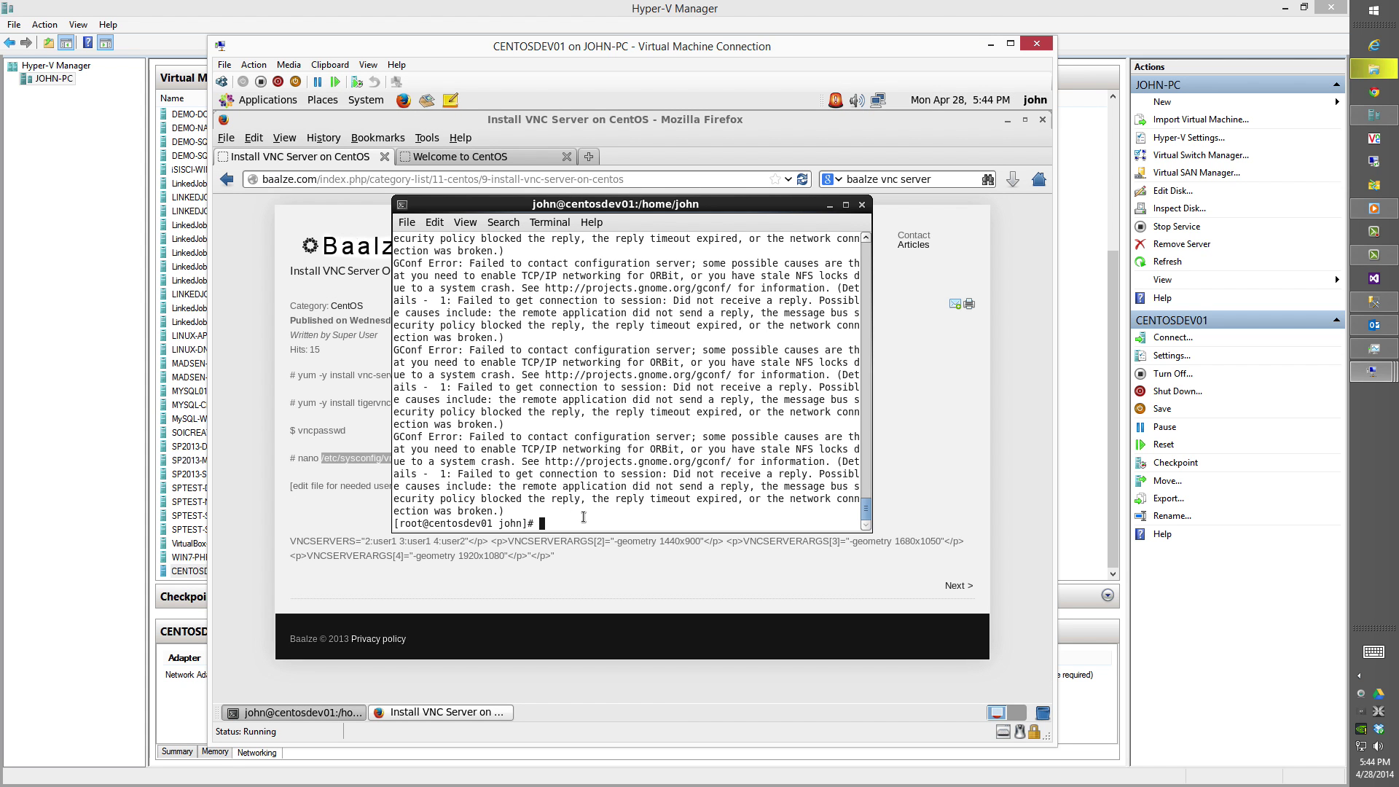
type("eboot")
key("Return")
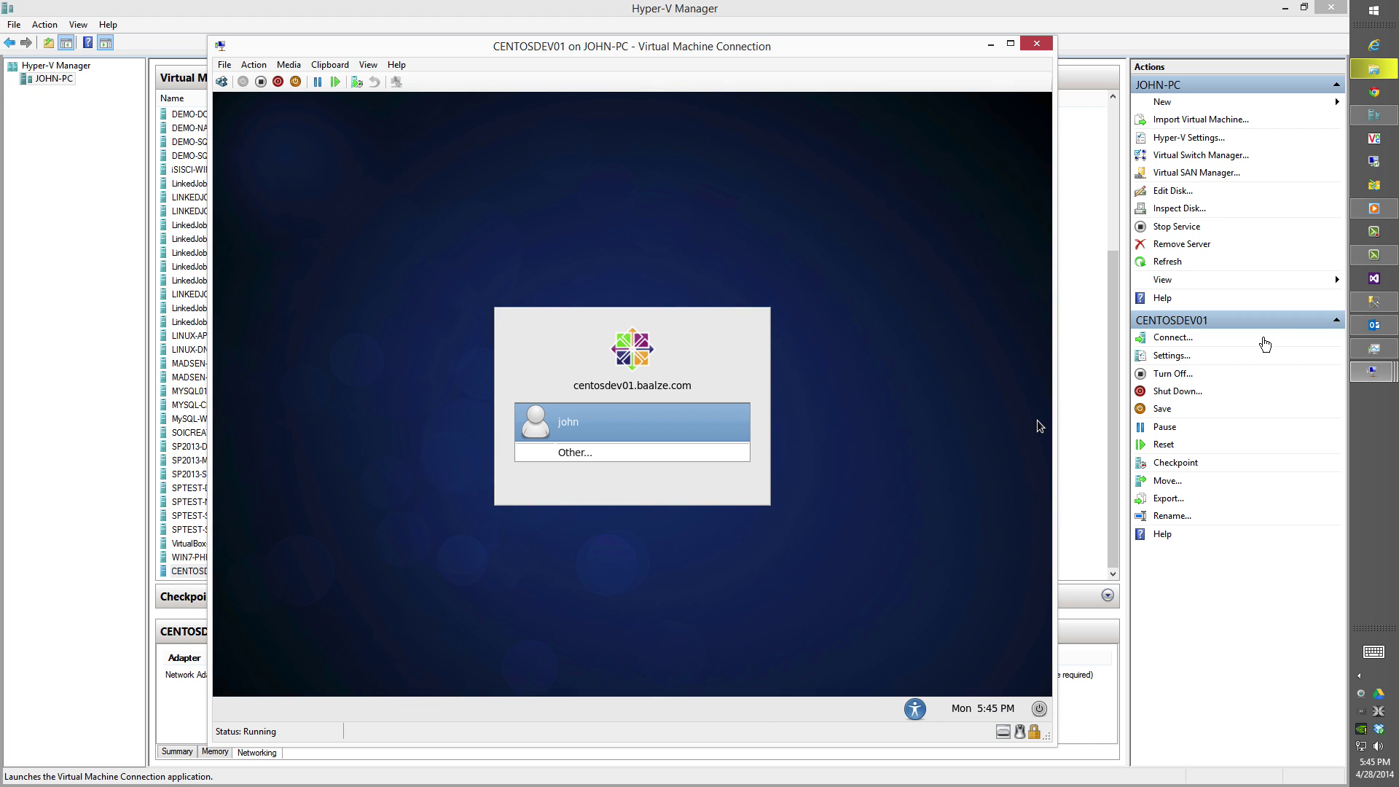
Connect VNC Viewer to 192.168.10.99:2, entering the VNC and root passwords.
left_click(1375, 139)
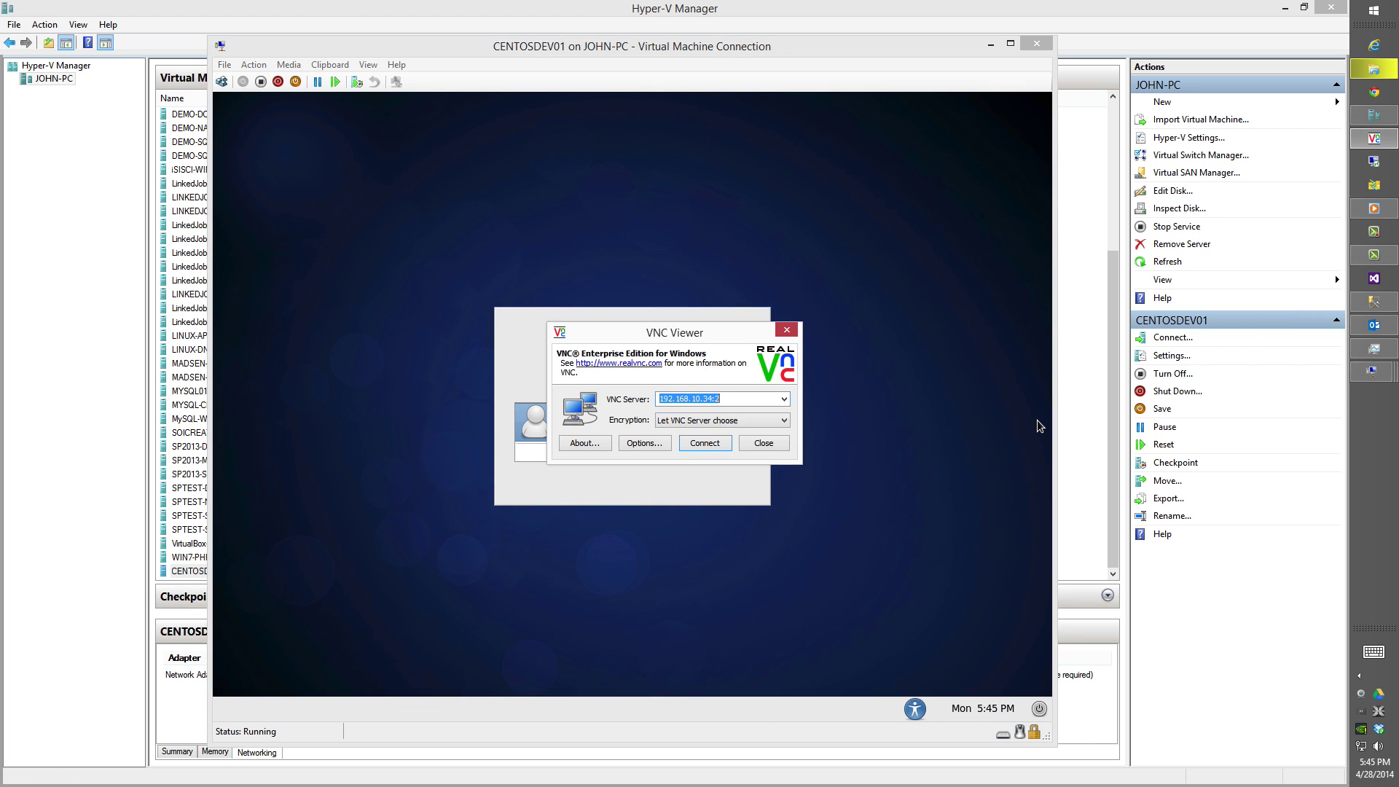
left_click(713, 399)
key("BackSpace")
key("BackSpace")
type("99")
key("Return")
type("****")
key("BackSpace")
key("BackSpace")
key("BackSpace")
key("BackSpace")
type("*")
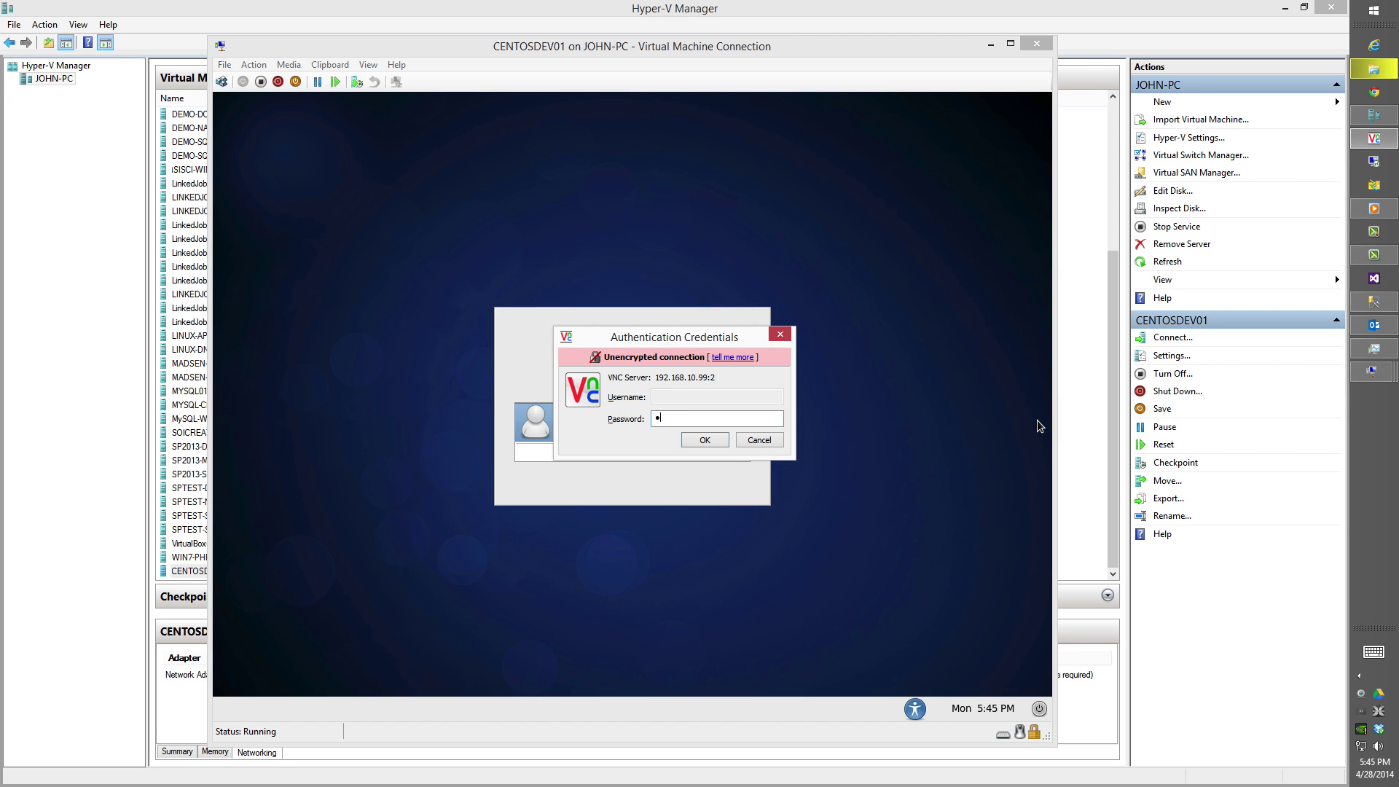
type("****")
key("Return")
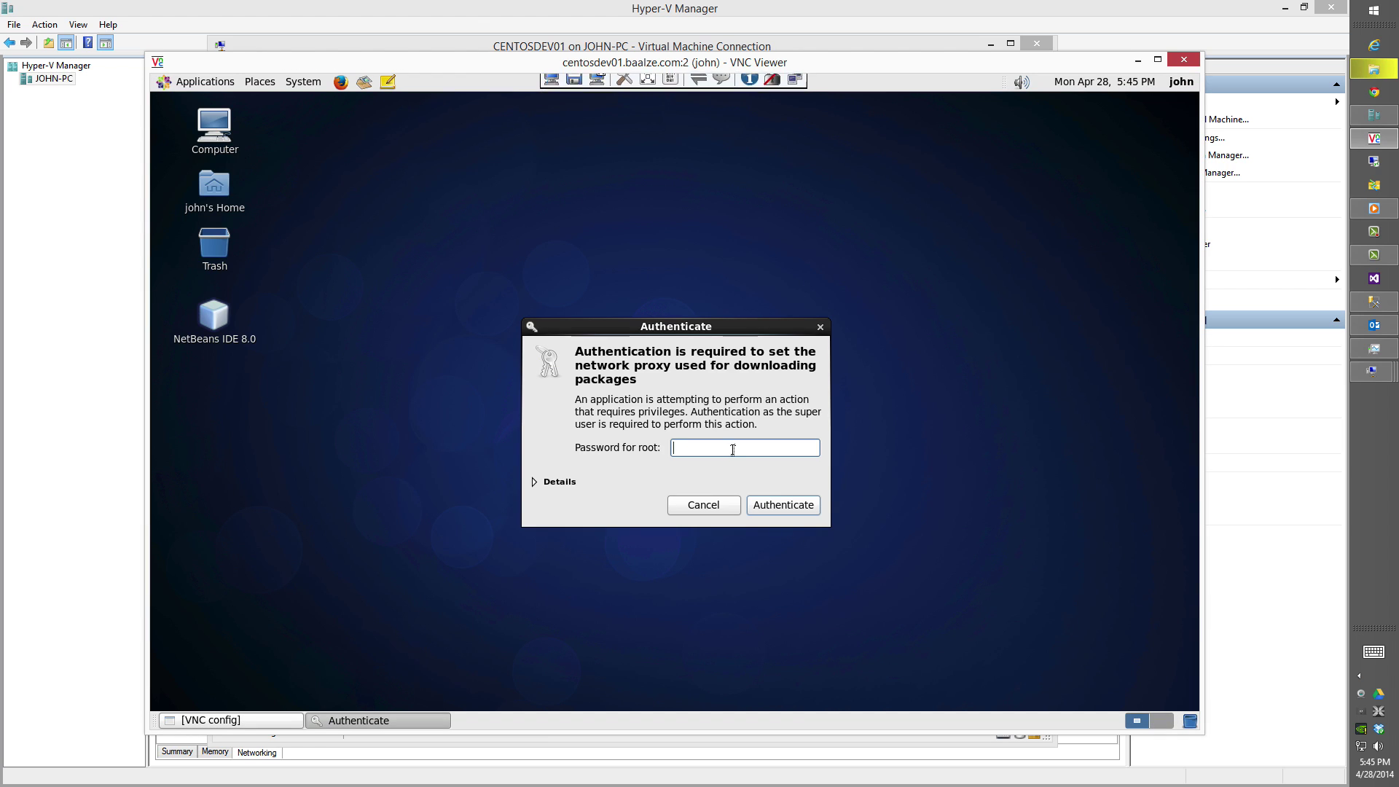
key("Return")
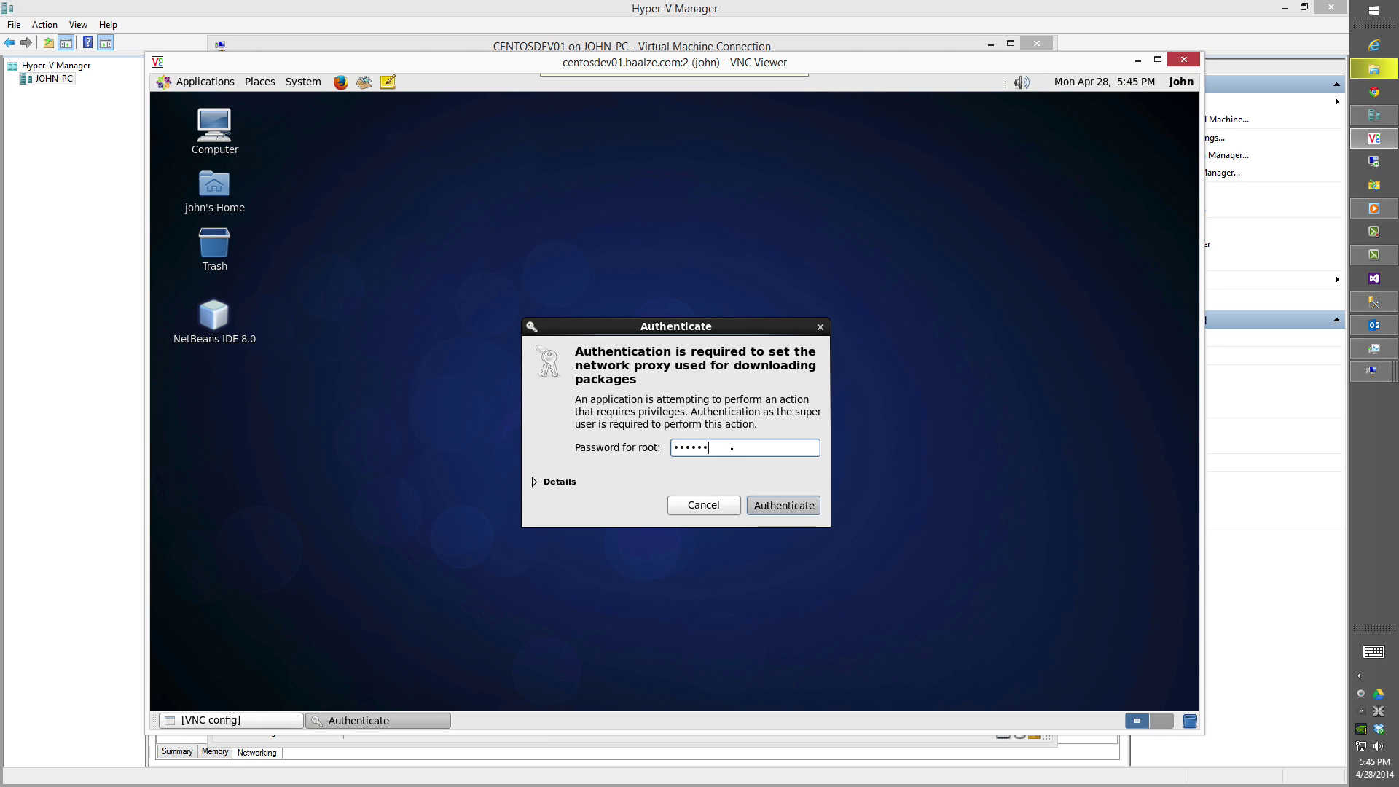
Open a second VNC Viewer connection to 192.168.10.99:3 and log in.
left_click(1373, 138)
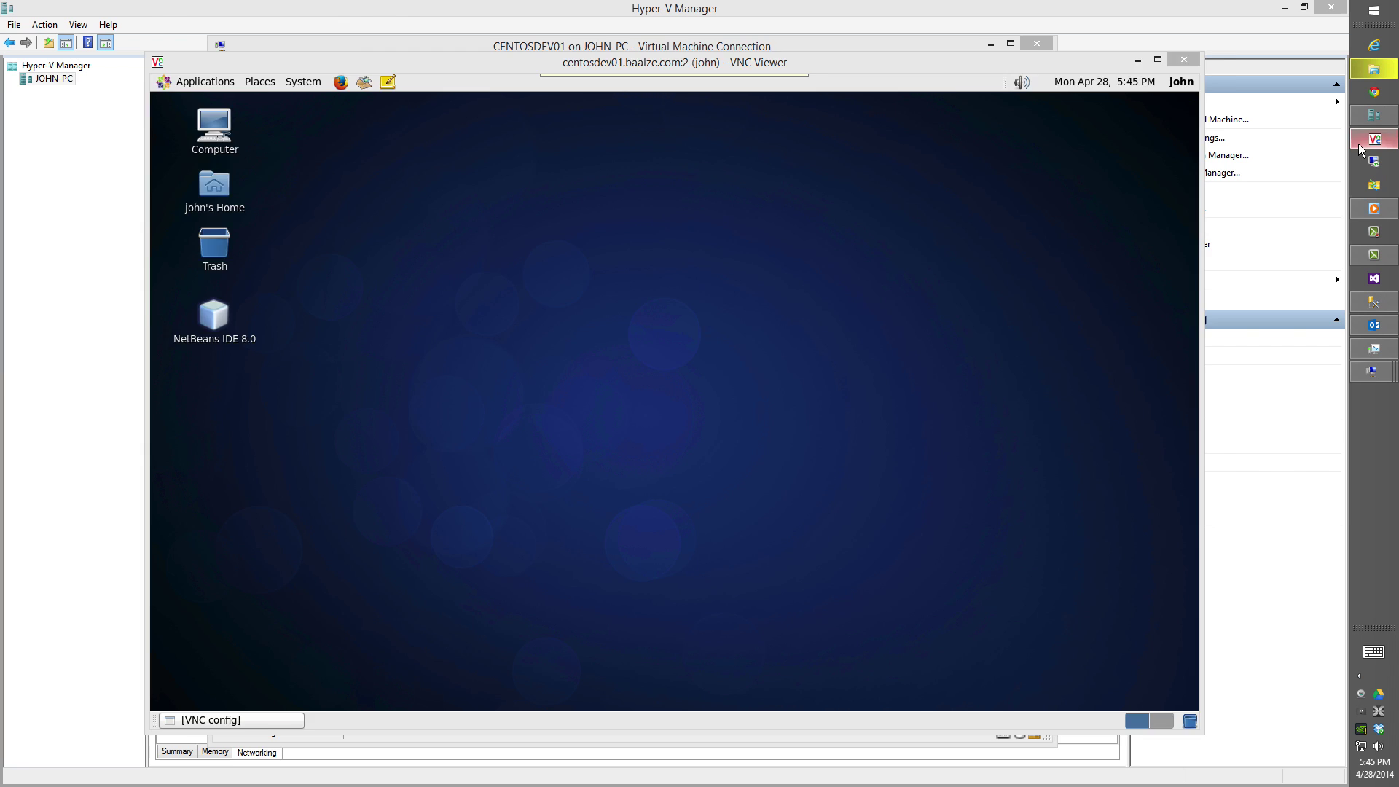
right_click(1373, 138)
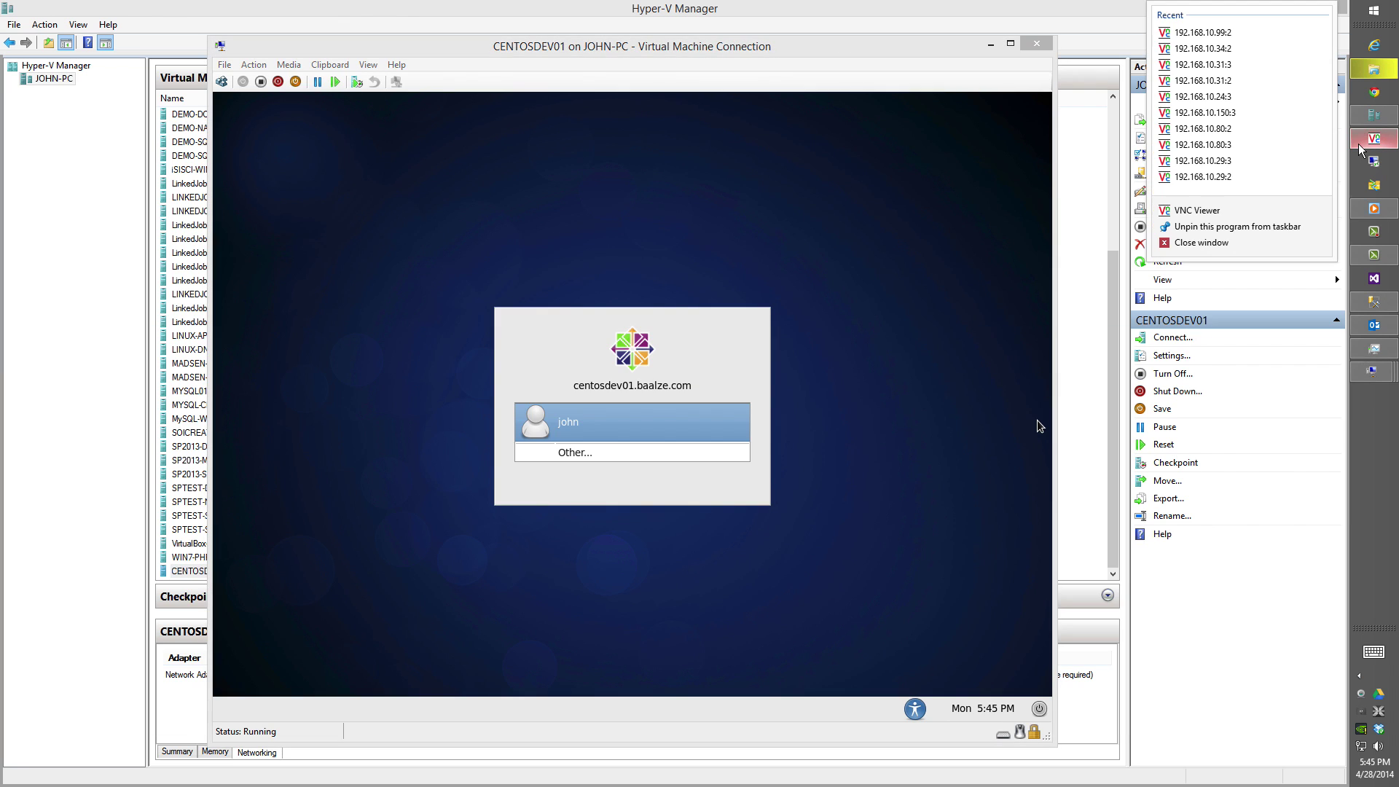
left_click(1223, 211)
left_click(725, 400)
key("BackSpace")
type("3")
key("Return")
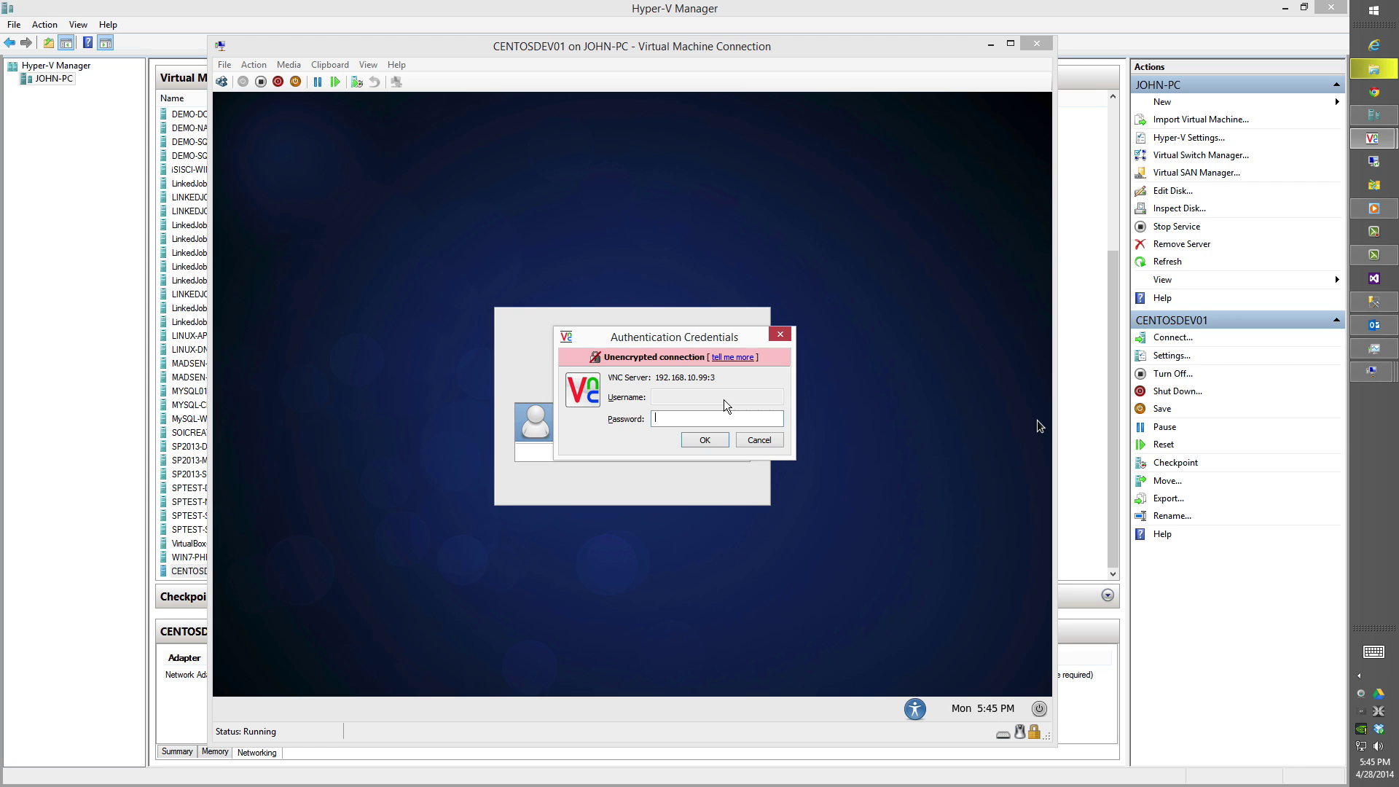
type("******")
key("Return")
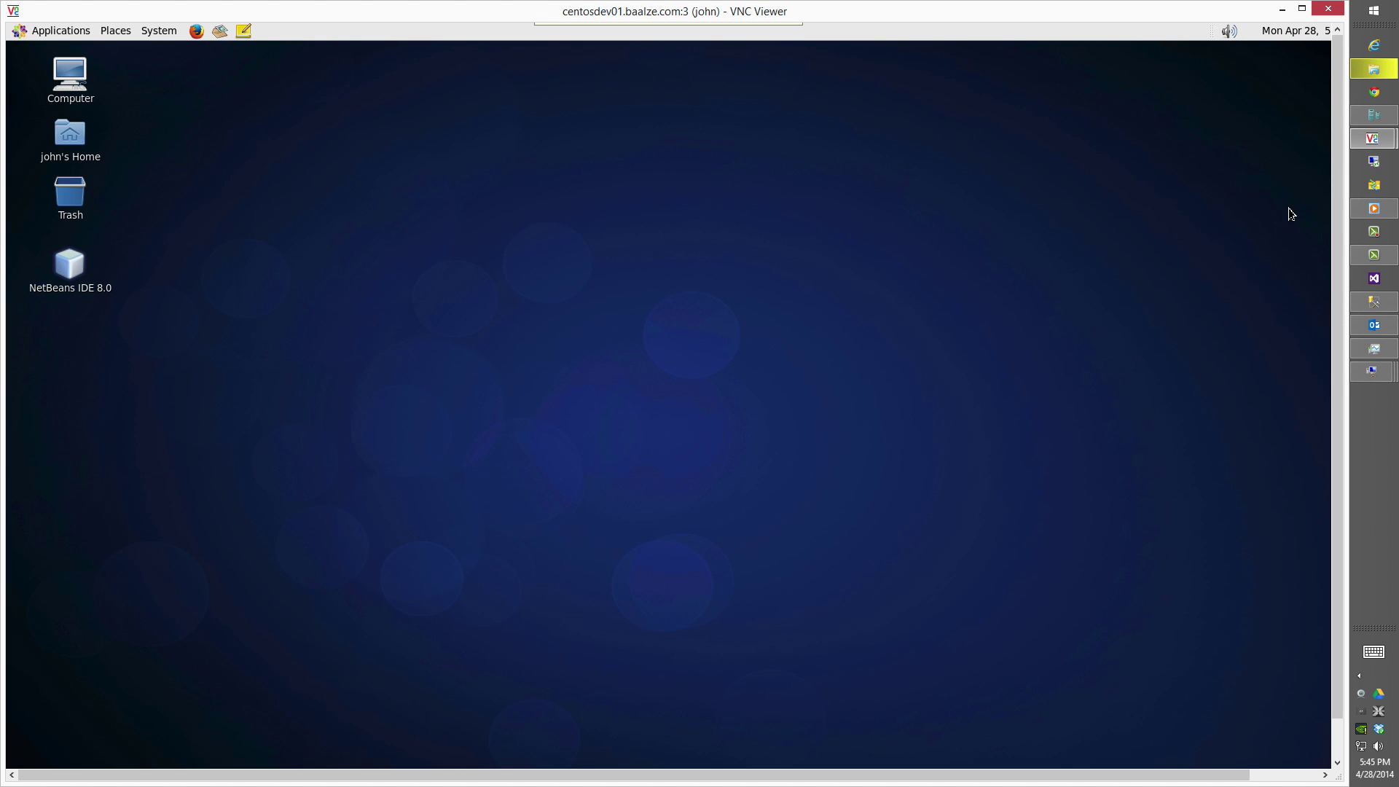
Launch NetBeans IDE 8.0 on display 3, keeping the display 2 session connected.
left_click(68, 270)
double_click(68, 270)
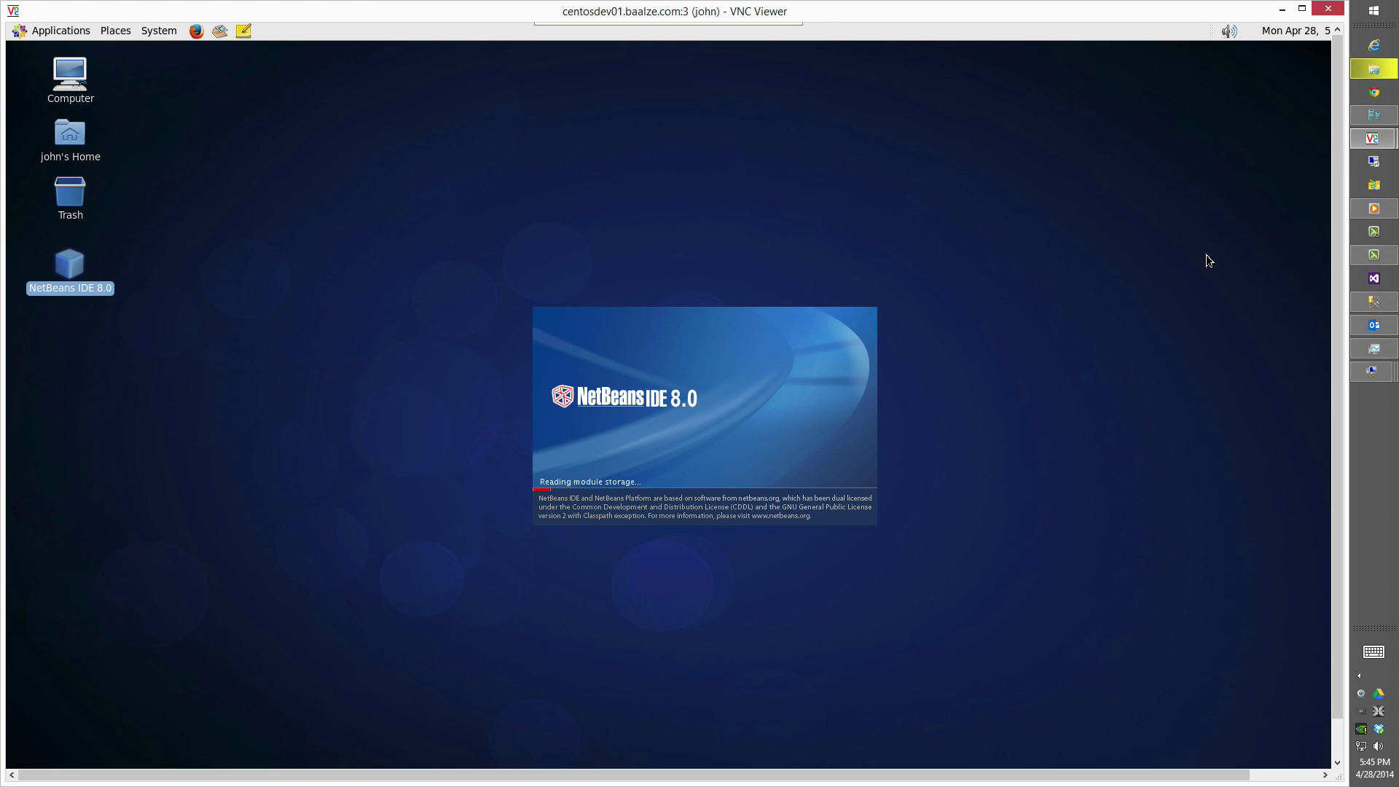
mouse_move(1373, 139)
left_click(1243, 121)
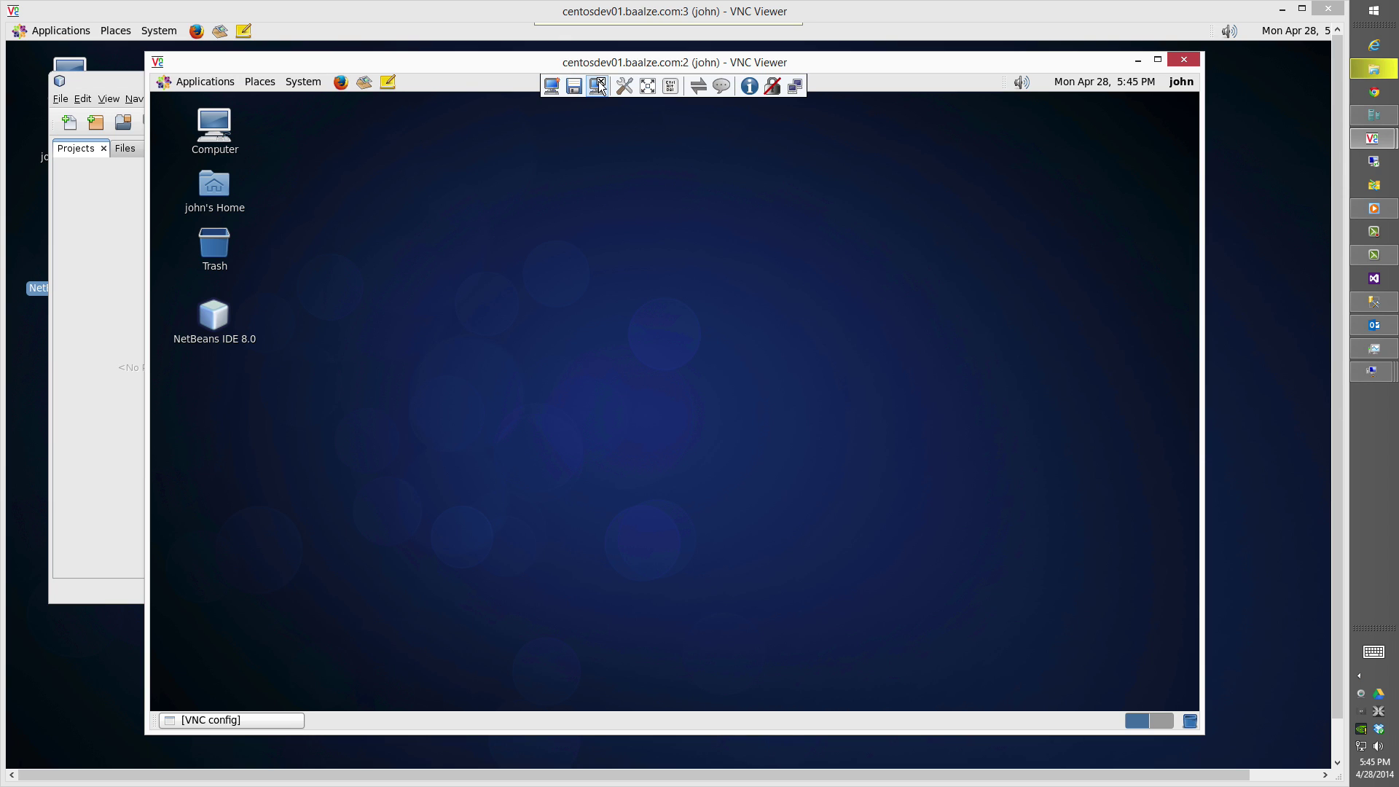
left_click(599, 86)
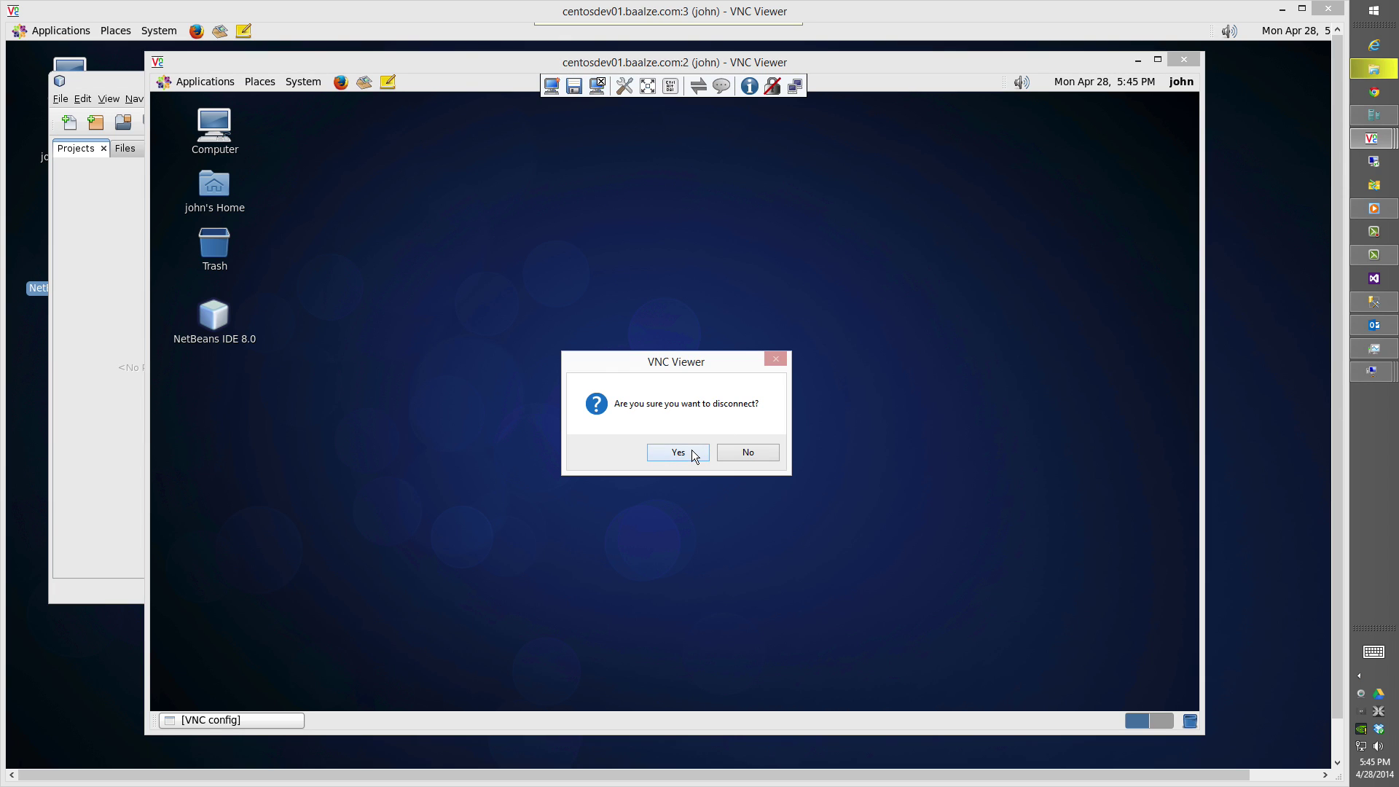
left_click(747, 454)
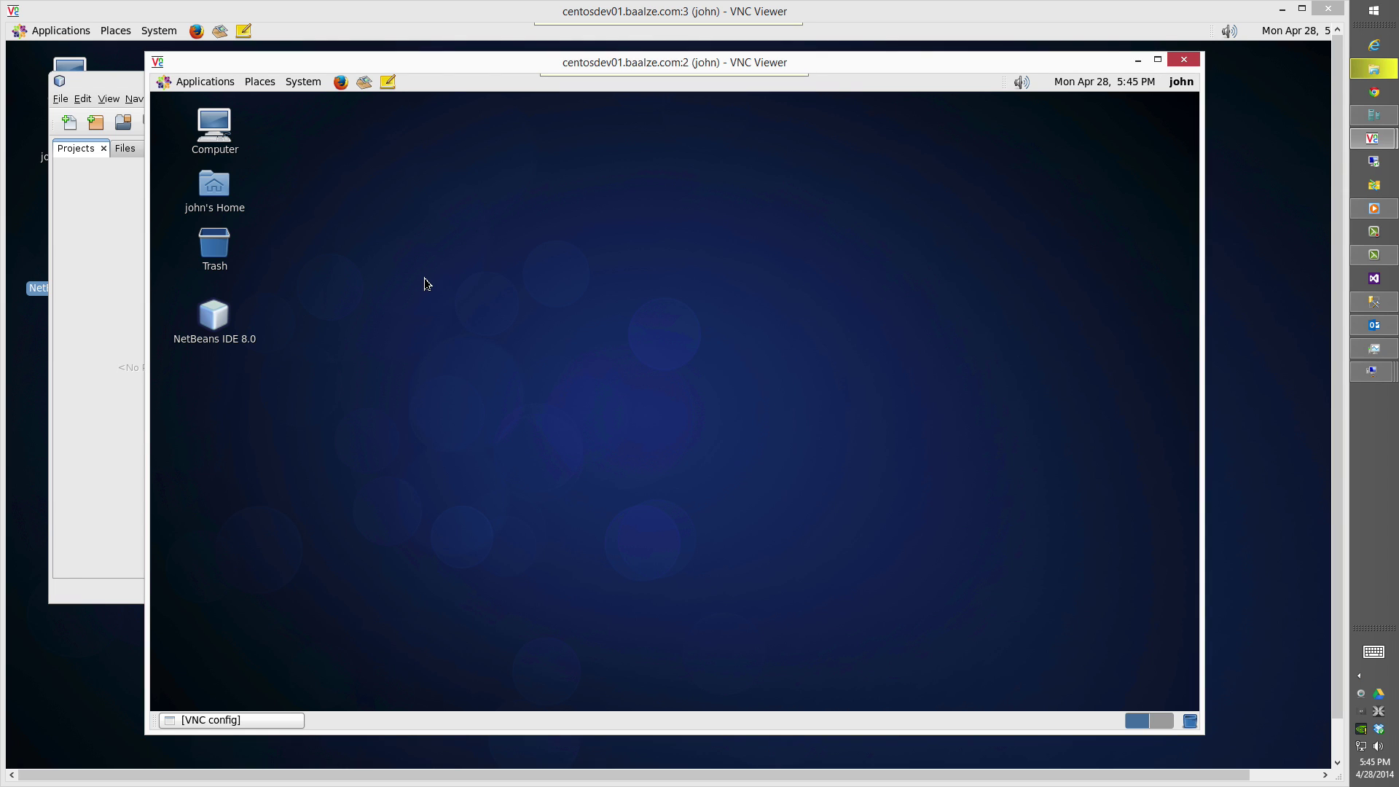
Agree to NetBeans' usage statistics prompt and close NetBeans.
left_click(93, 333)
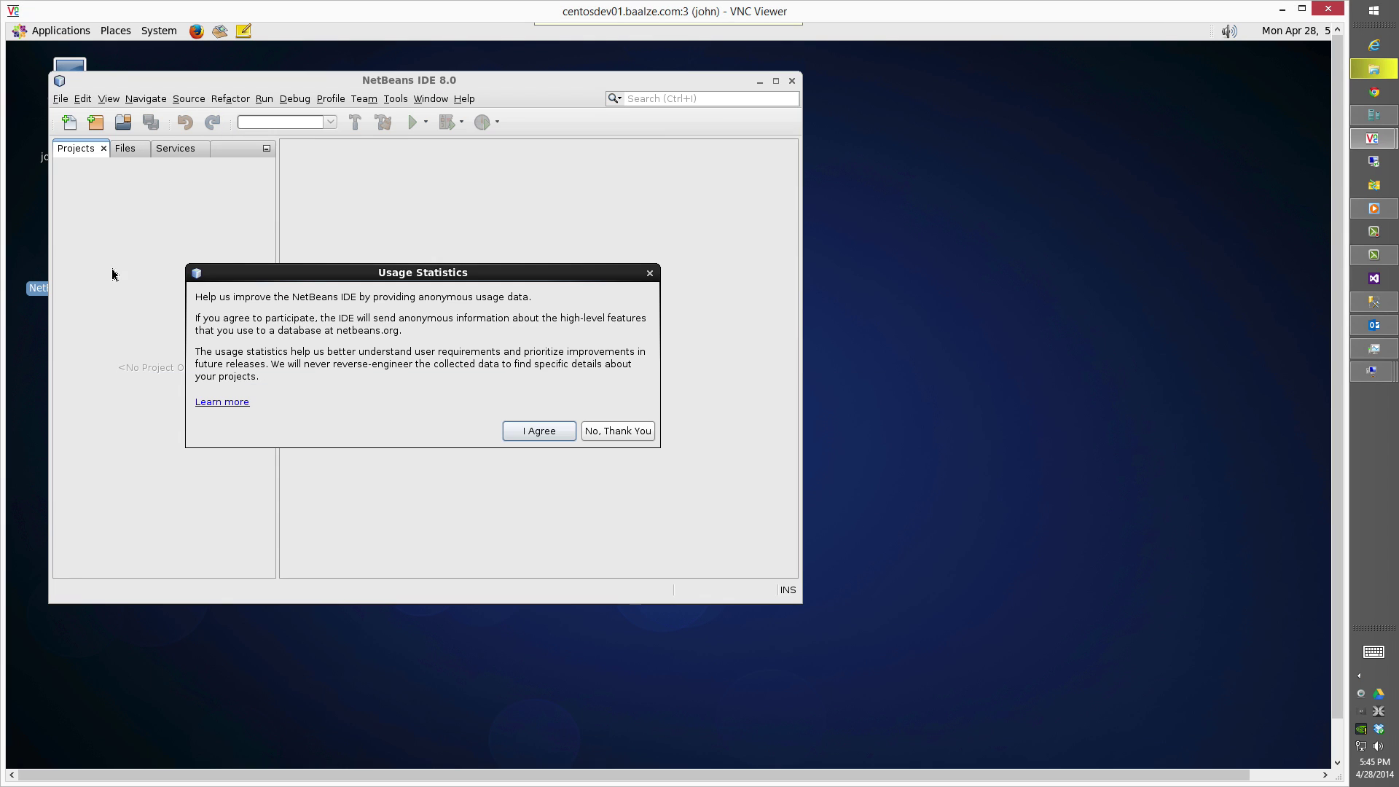
left_click(539, 436)
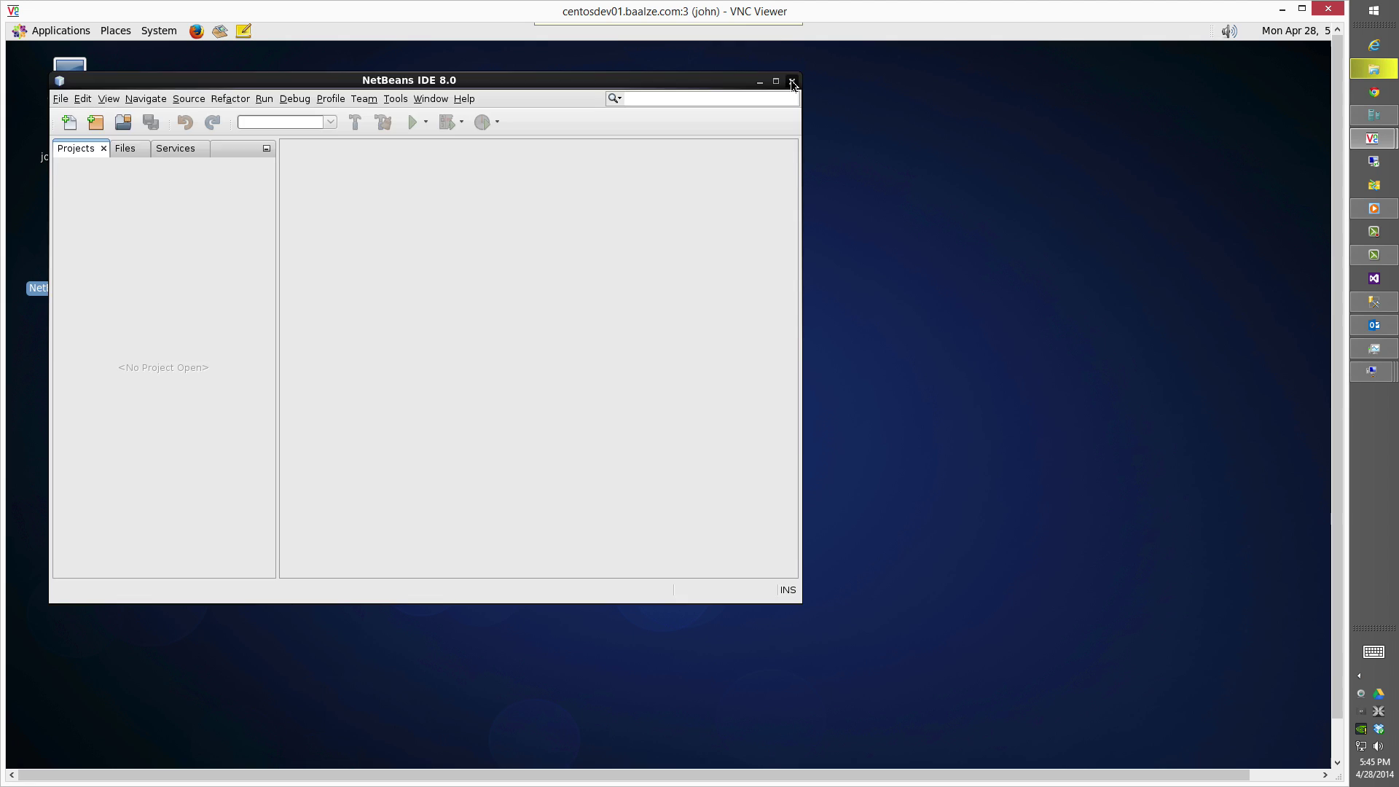
left_click(792, 80)
Disconnect the display :3 VNC session and open the :2 desktop's background preferences.
left_click(591, 34)
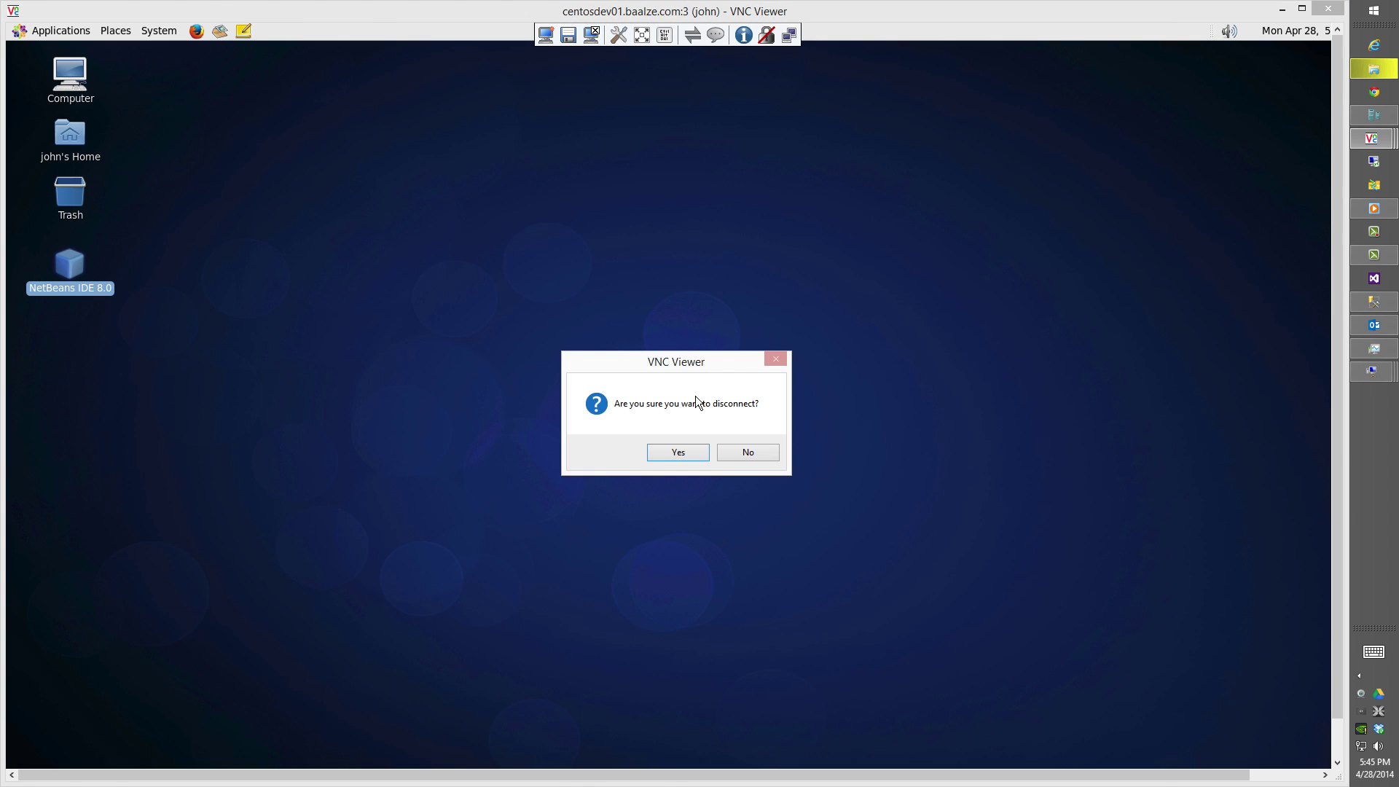
left_click(667, 453)
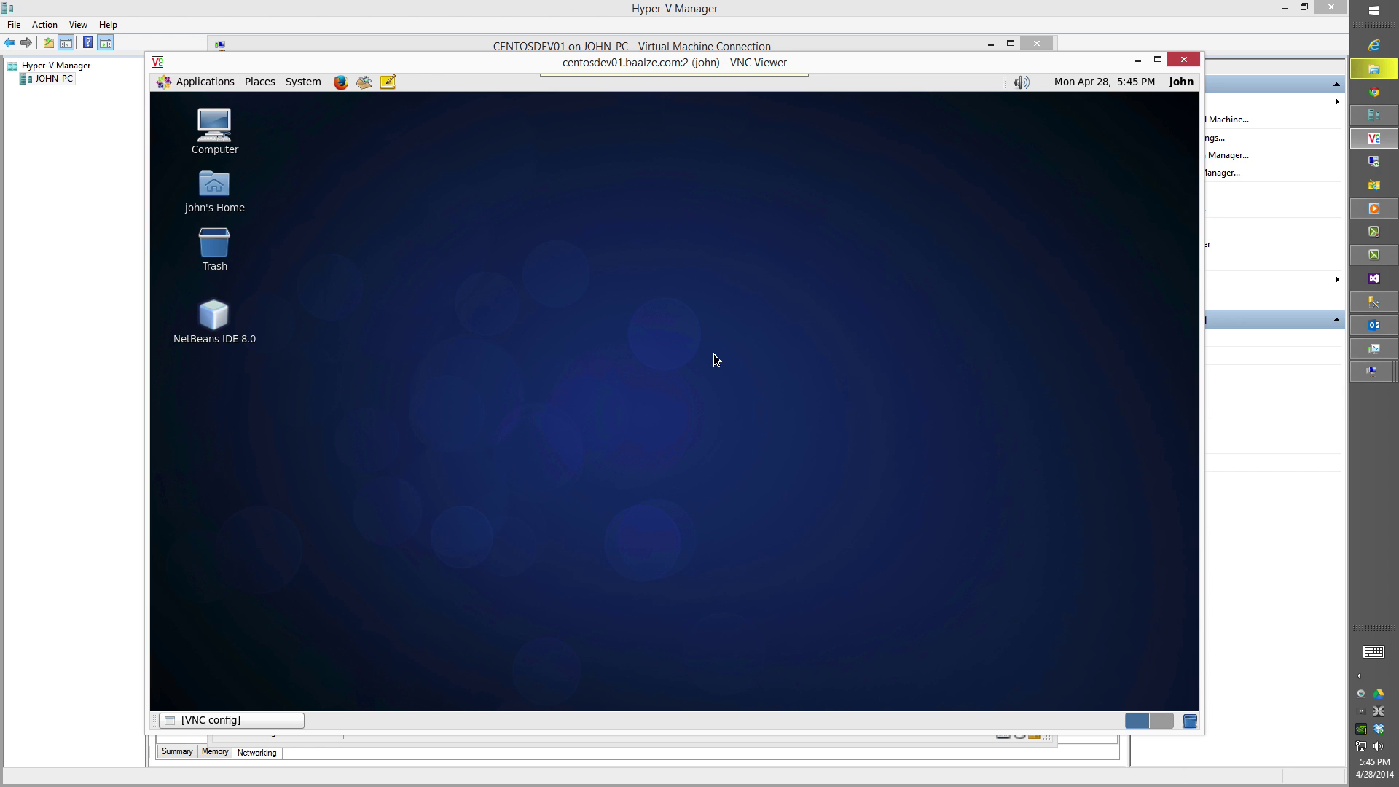
right_click(553, 329)
left_click(611, 473)
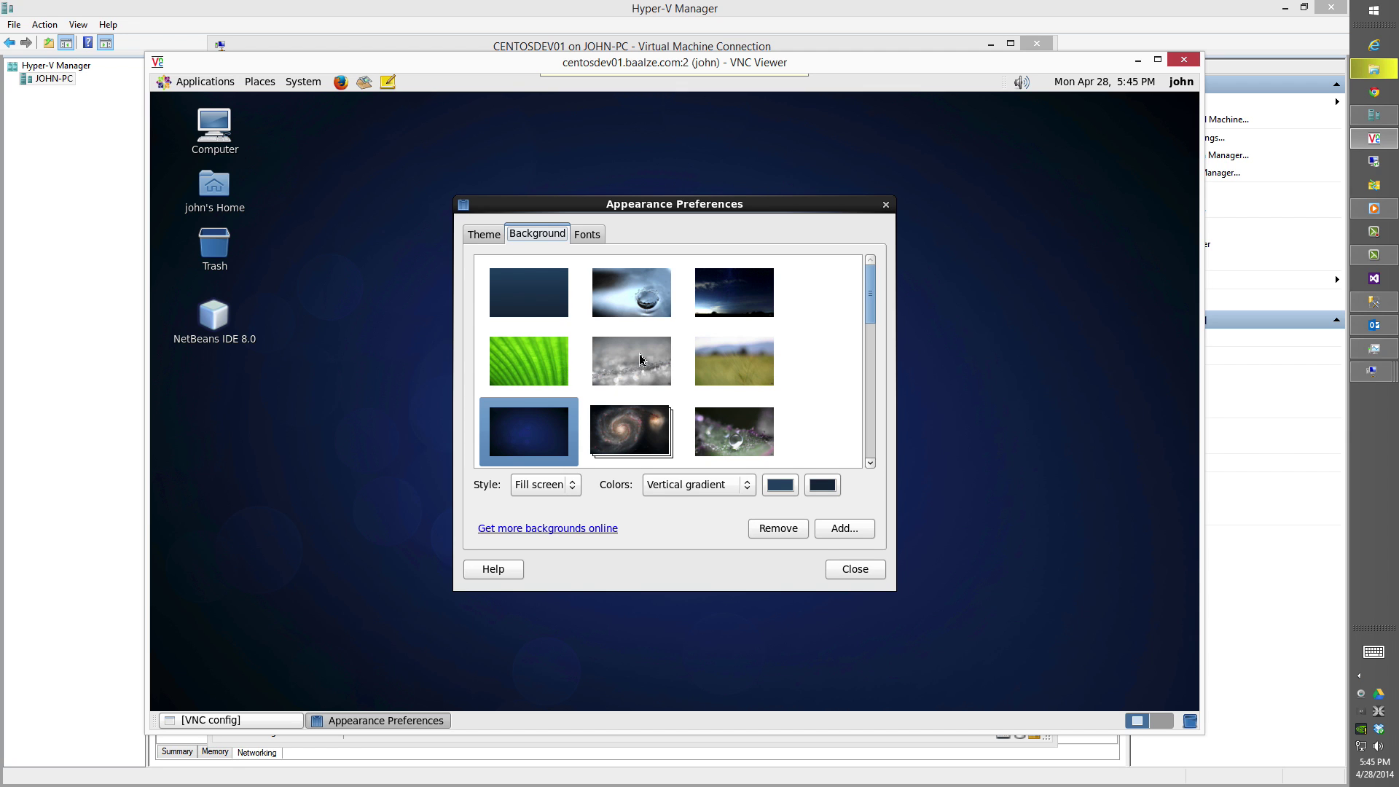
Set the green grass wallpaper as the desktop background, close the preferences, and launch Firefox.
left_click_drag(872, 307, 837, 375)
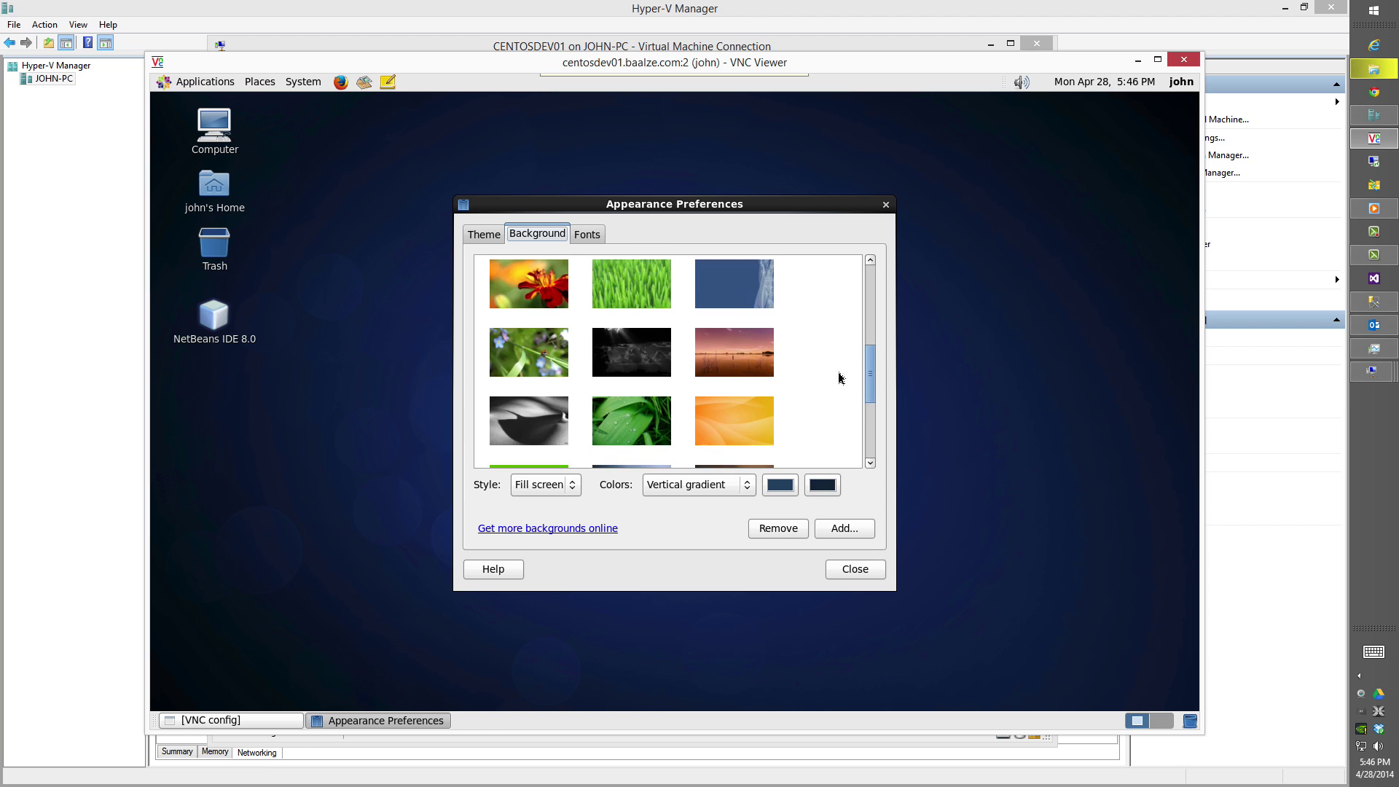
left_click(651, 308)
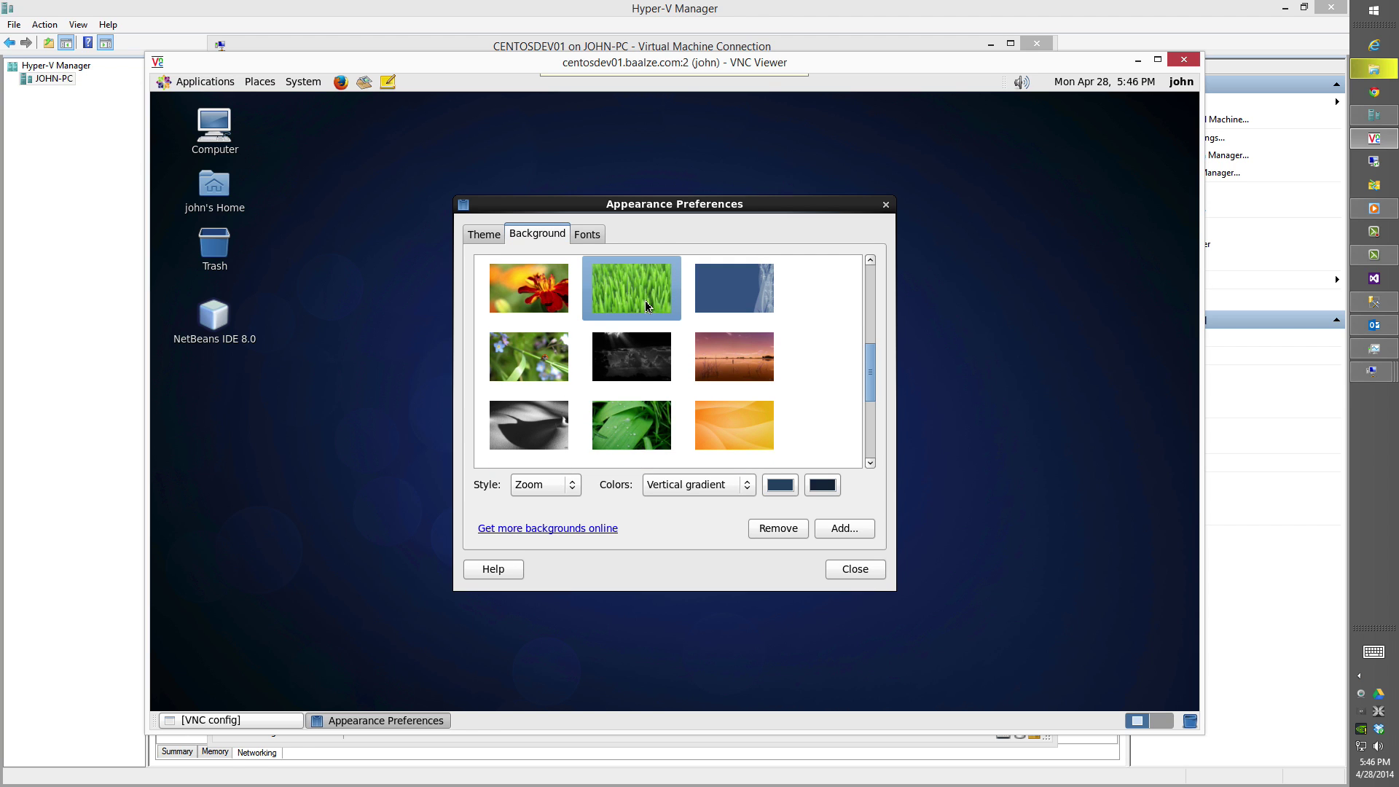
left_click(843, 573)
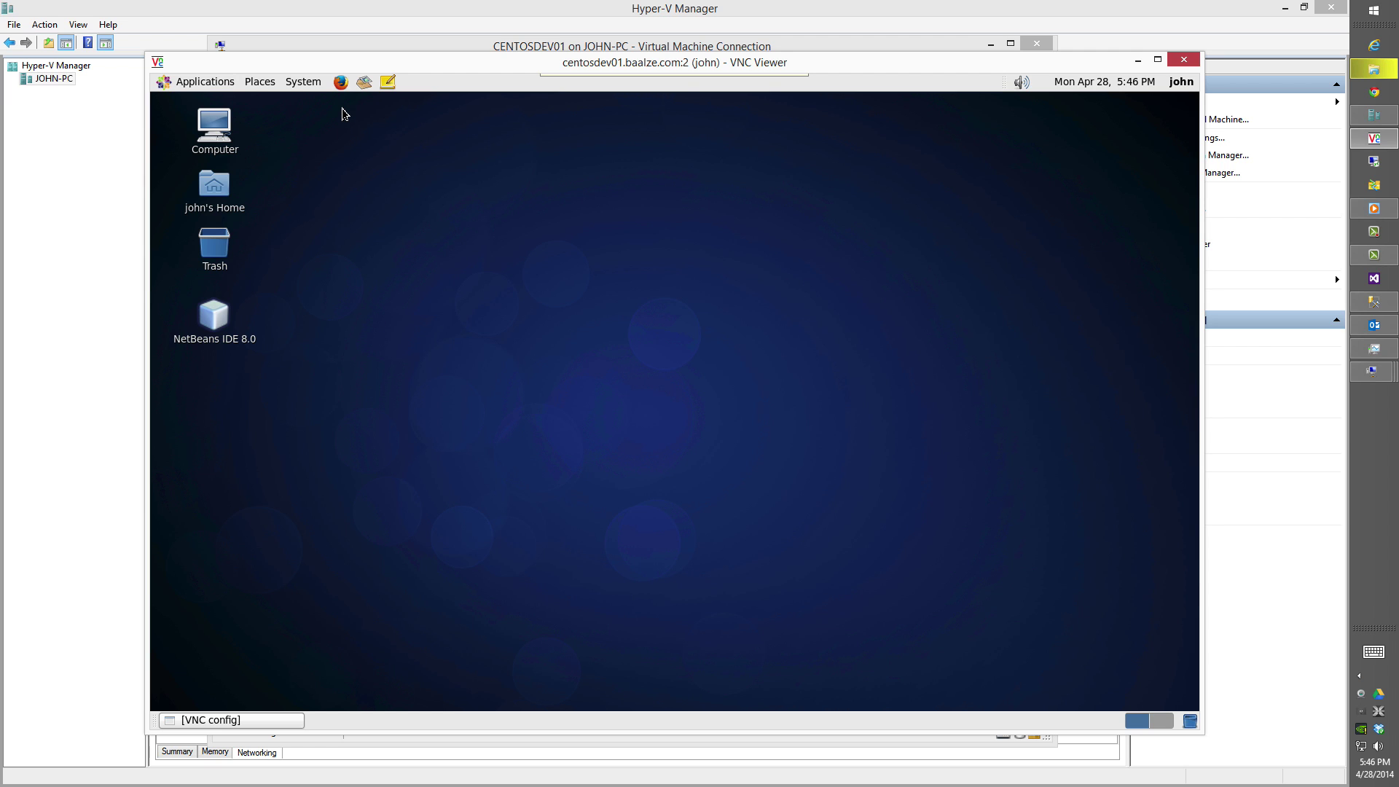
left_click(341, 82)
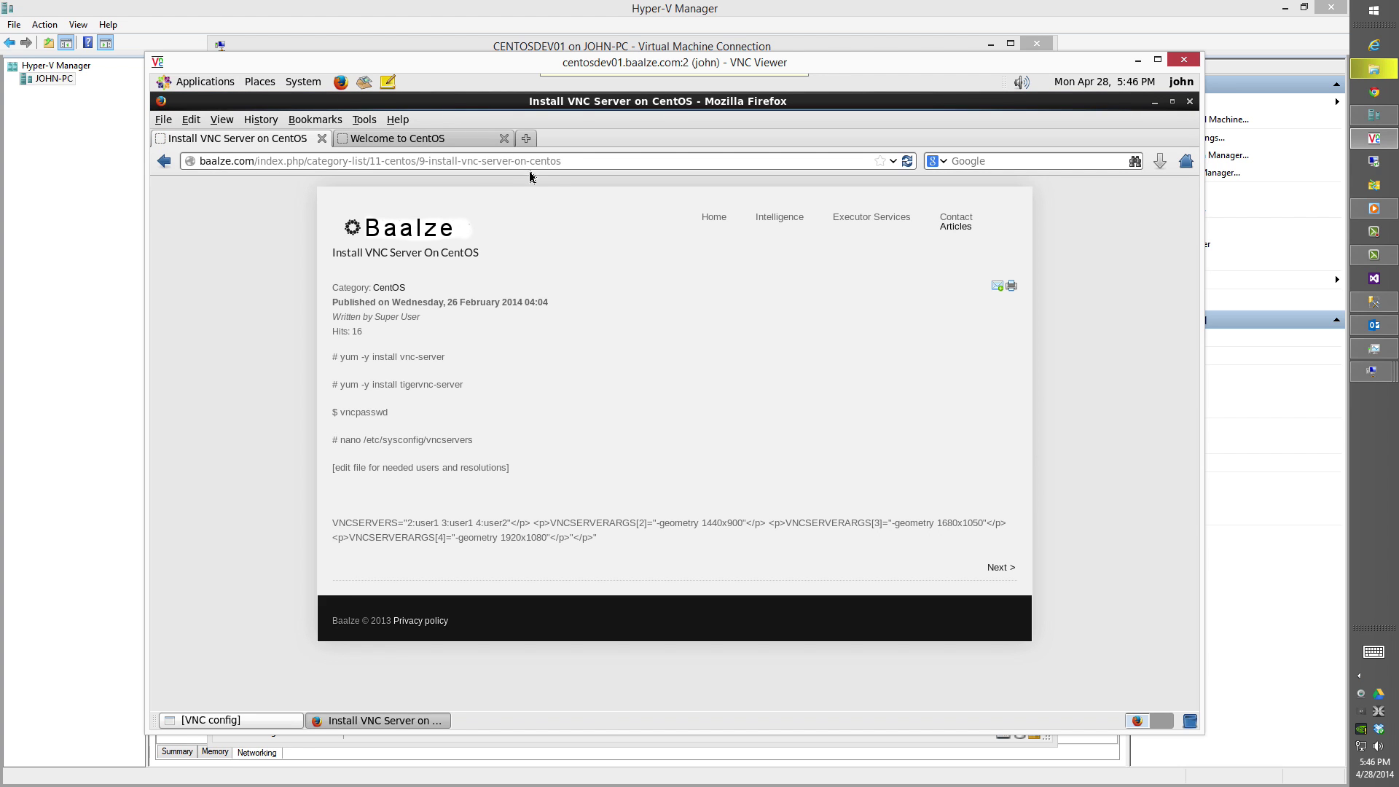
Browse the guide site's CentOS articles to bring up the Chromium install steps.
left_click(950, 228)
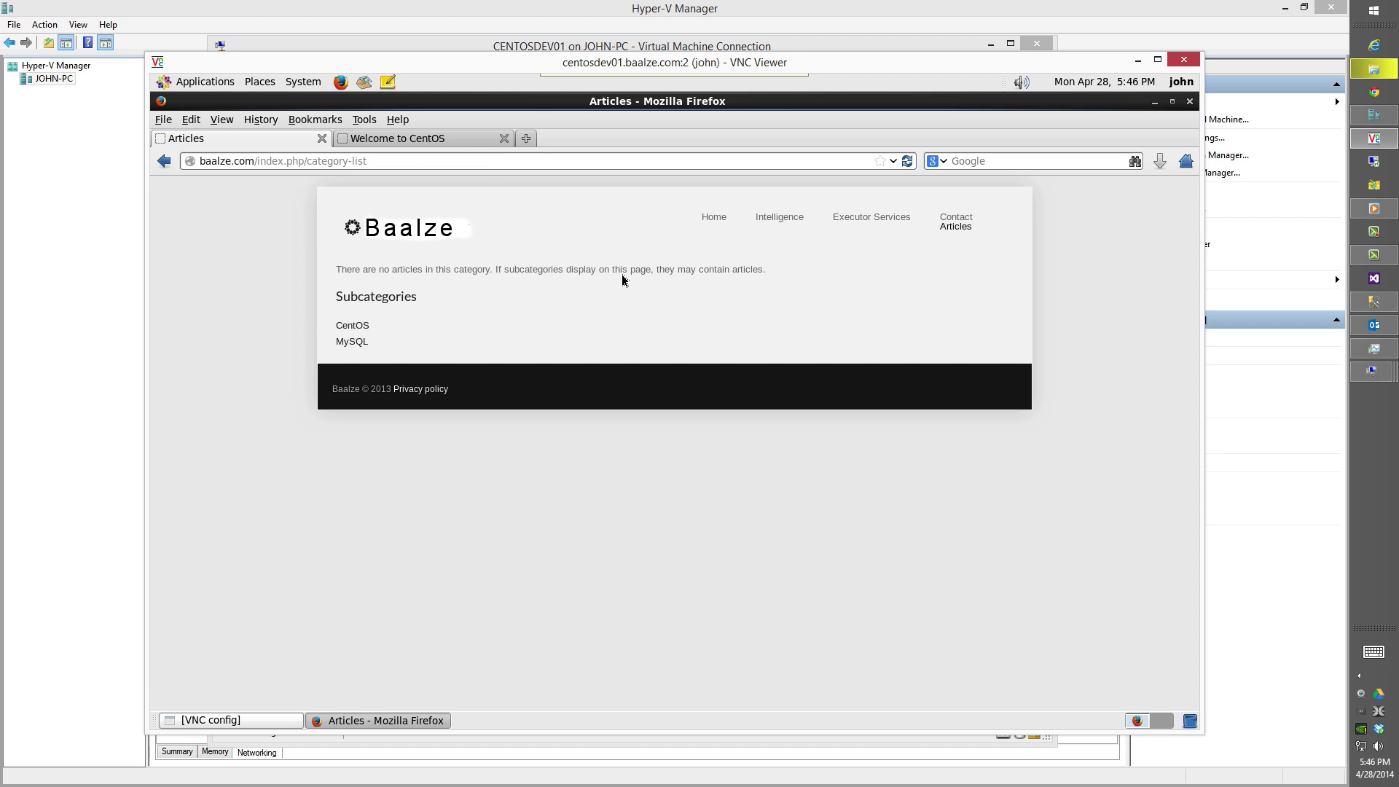
left_click(356, 326)
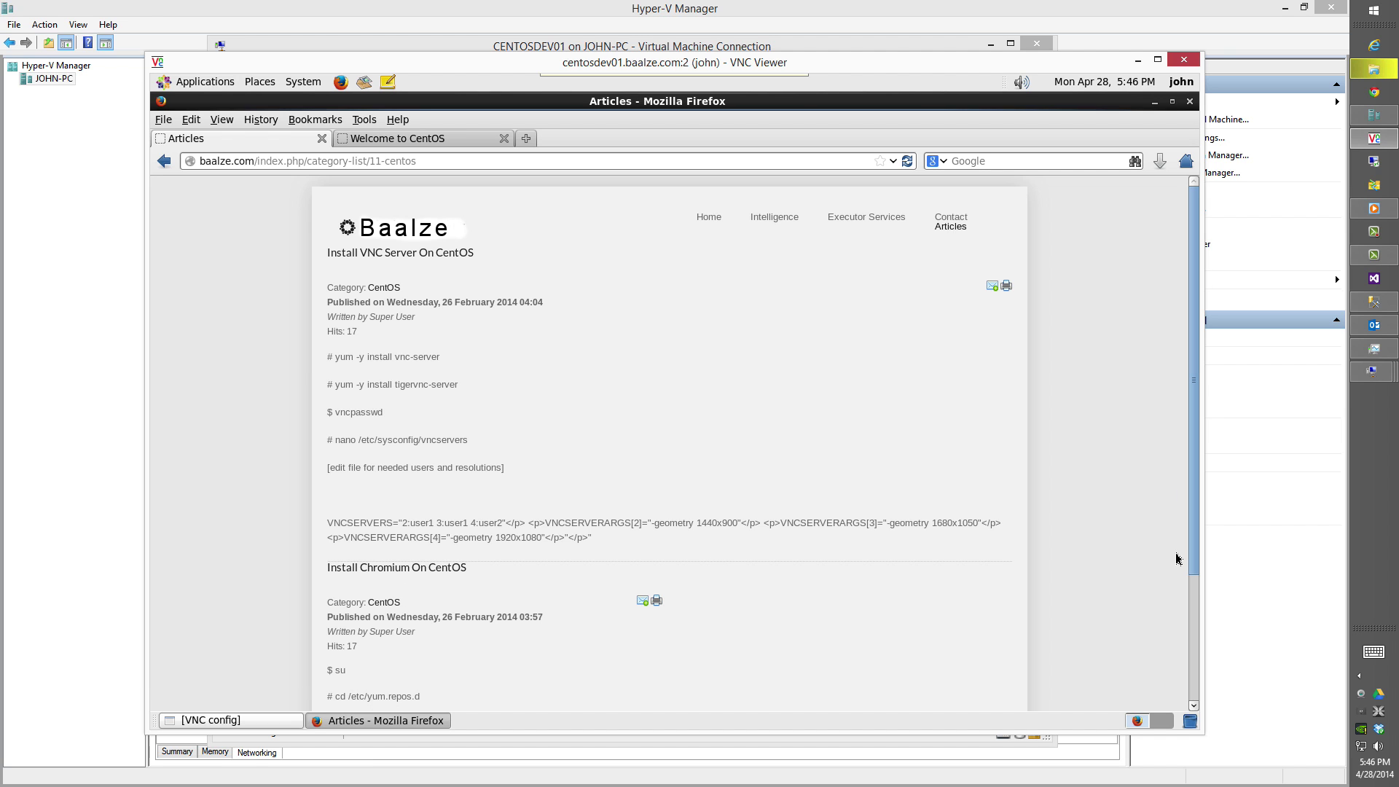
left_click(1195, 596)
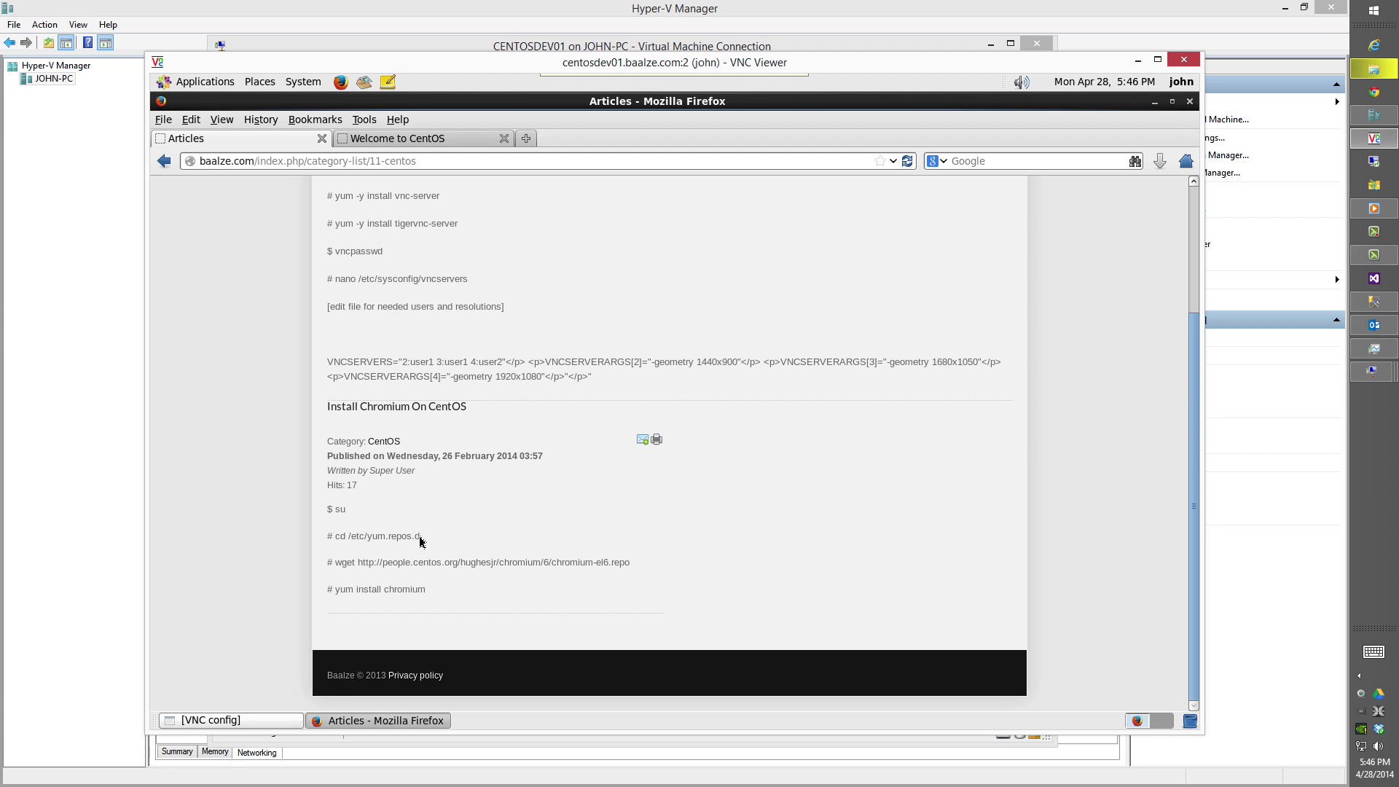
Open a Terminal from the Applications > System Tools menu.
left_click(194, 83)
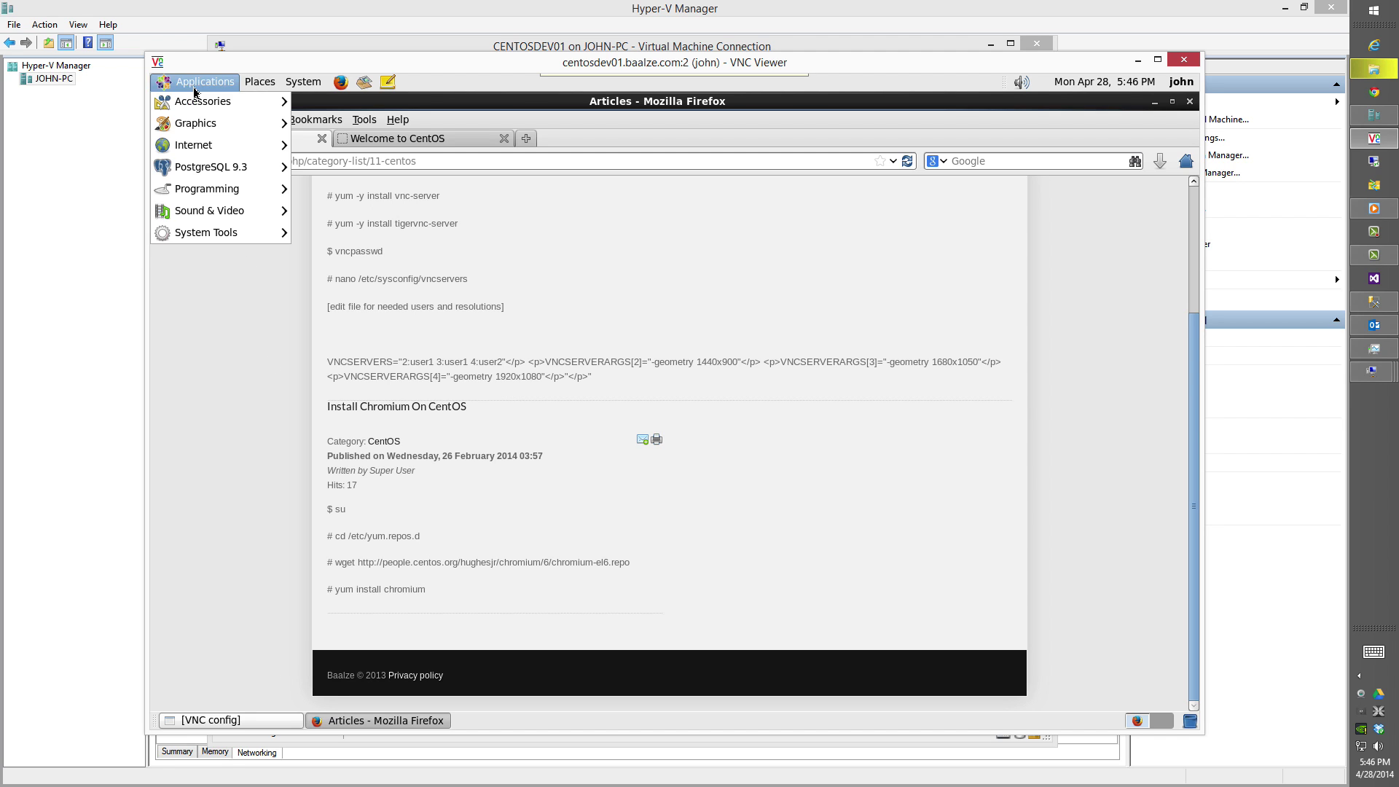
mouse_move(225, 233)
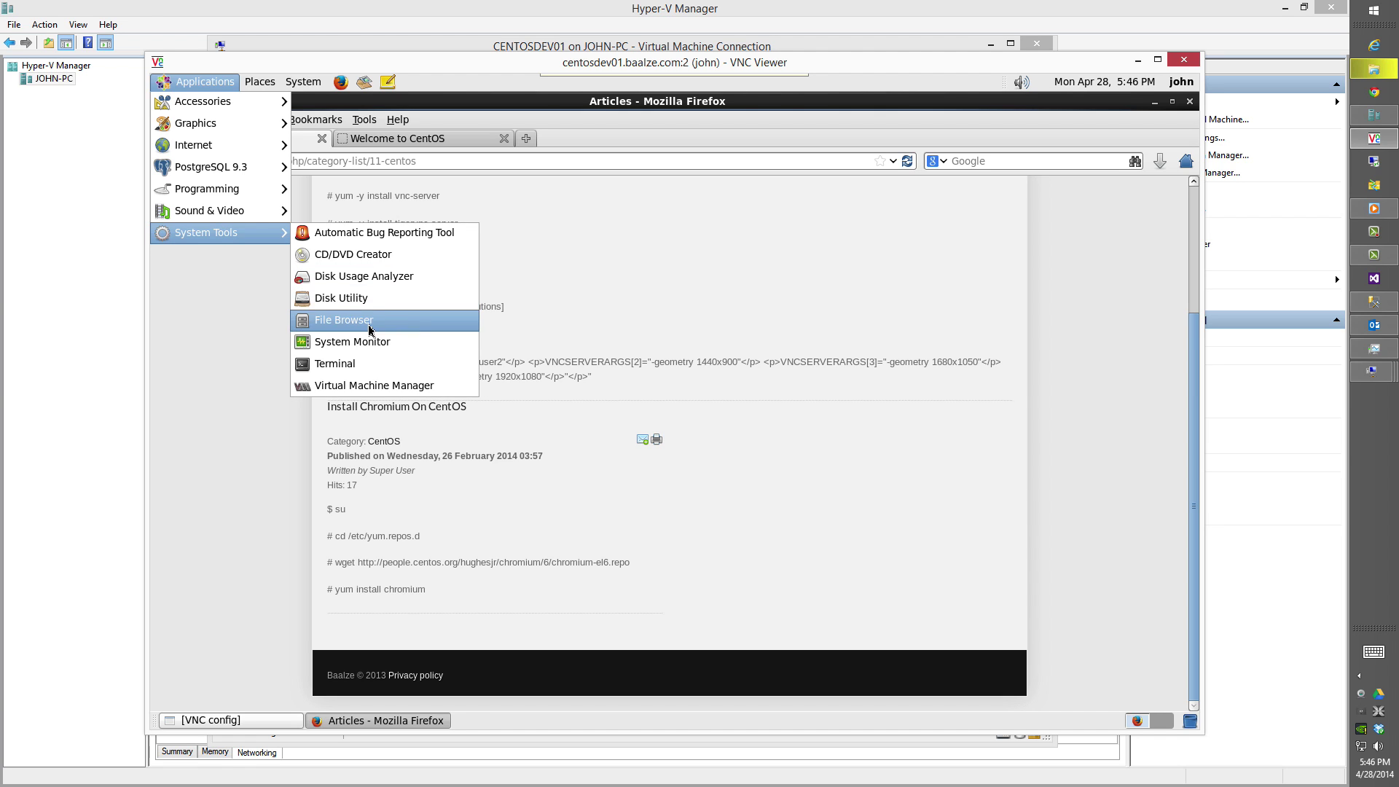
left_click(370, 362)
Become root with su and change into /etc/yum.repos.d.
type("su")
key("Return")
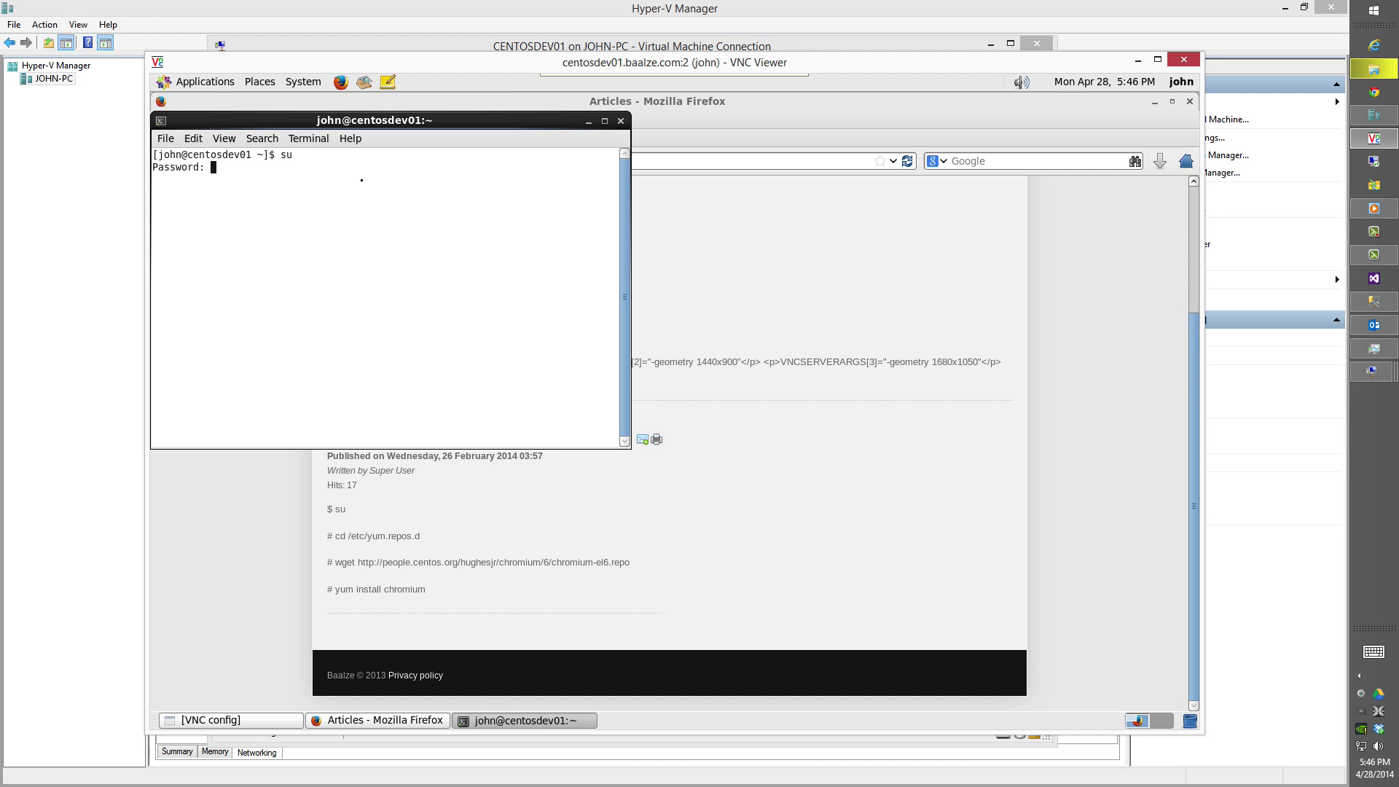
key("Return")
type("cd /e")
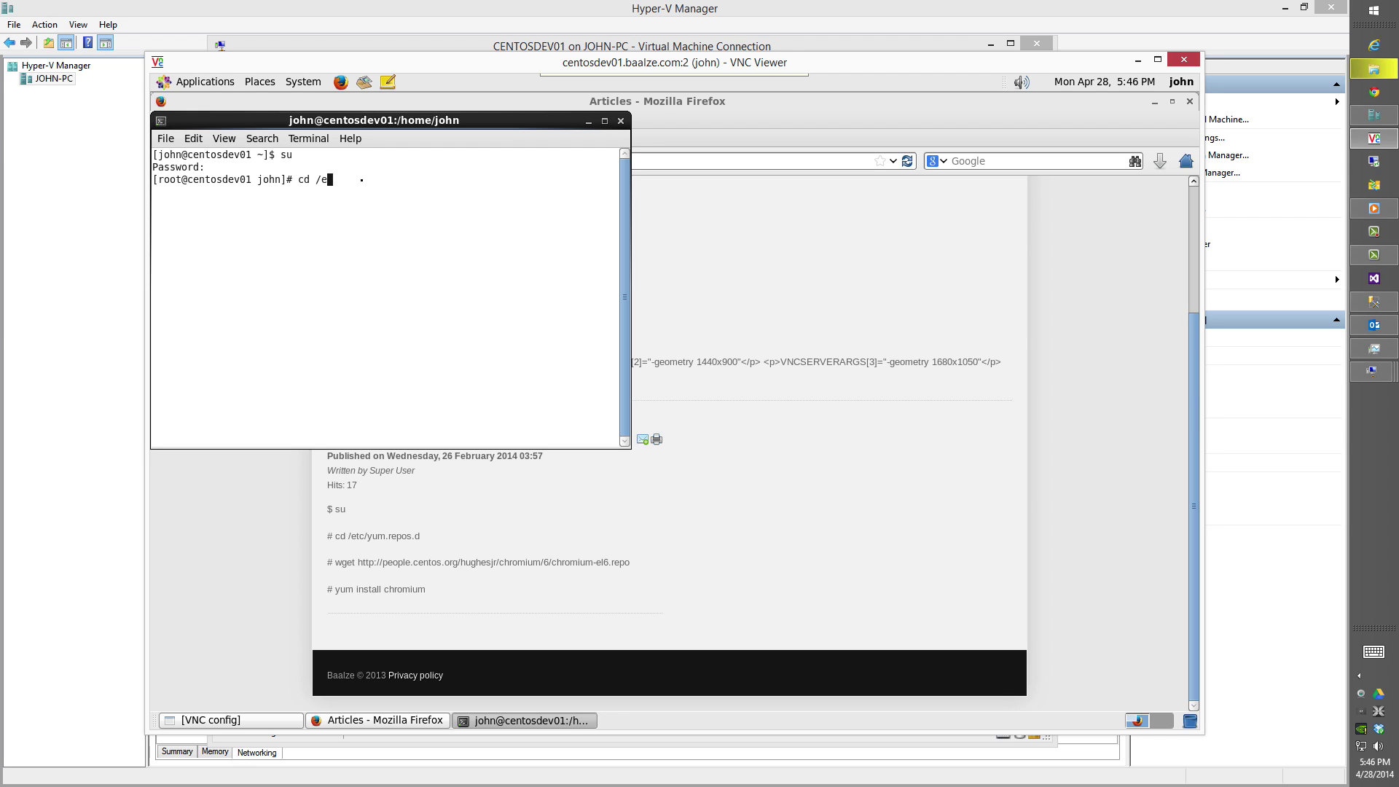
type("tc/yum.r")
key("Tab")
key("Return")
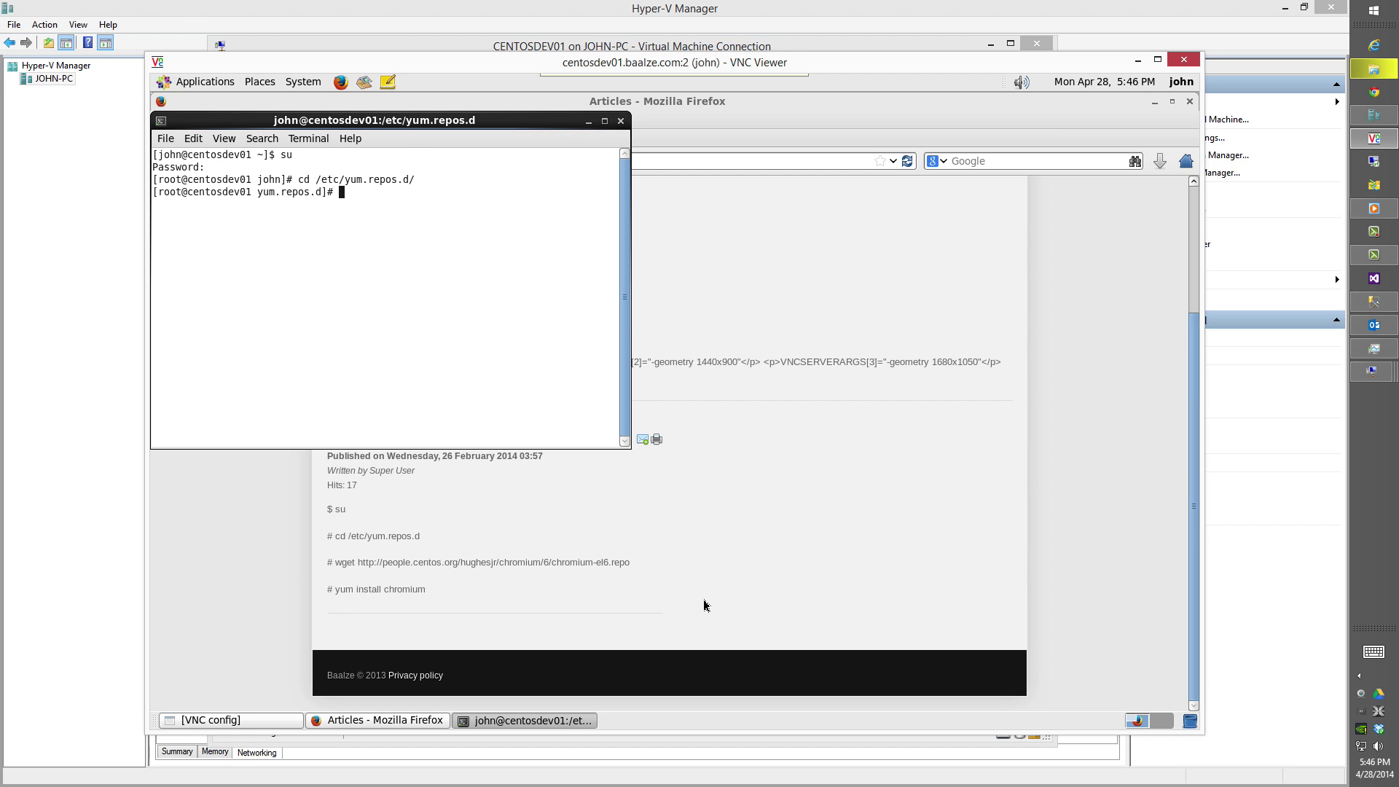
Copy the tutorial's wget command and run it to download chromium-el6.repo.
left_click_drag(631, 565, 346, 563)
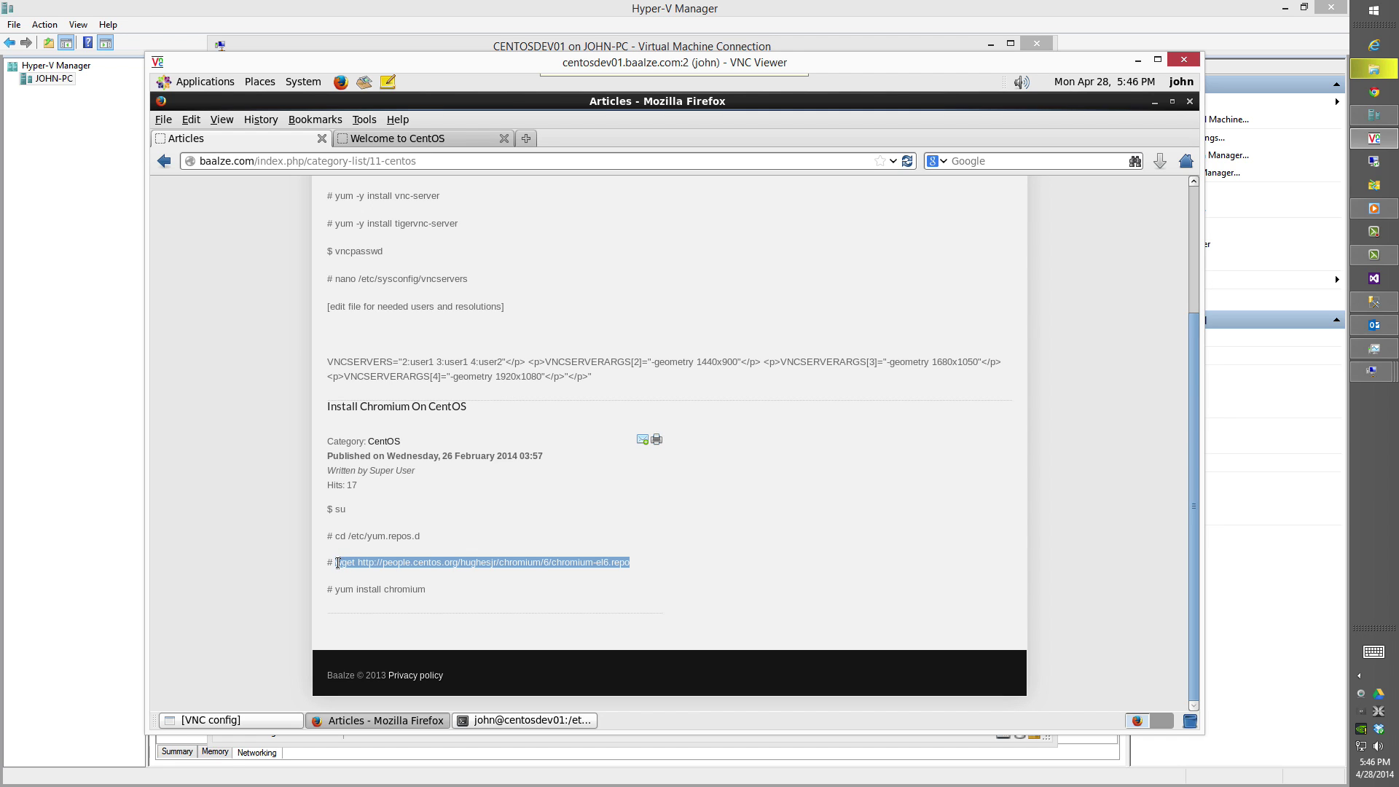
right_click(360, 562)
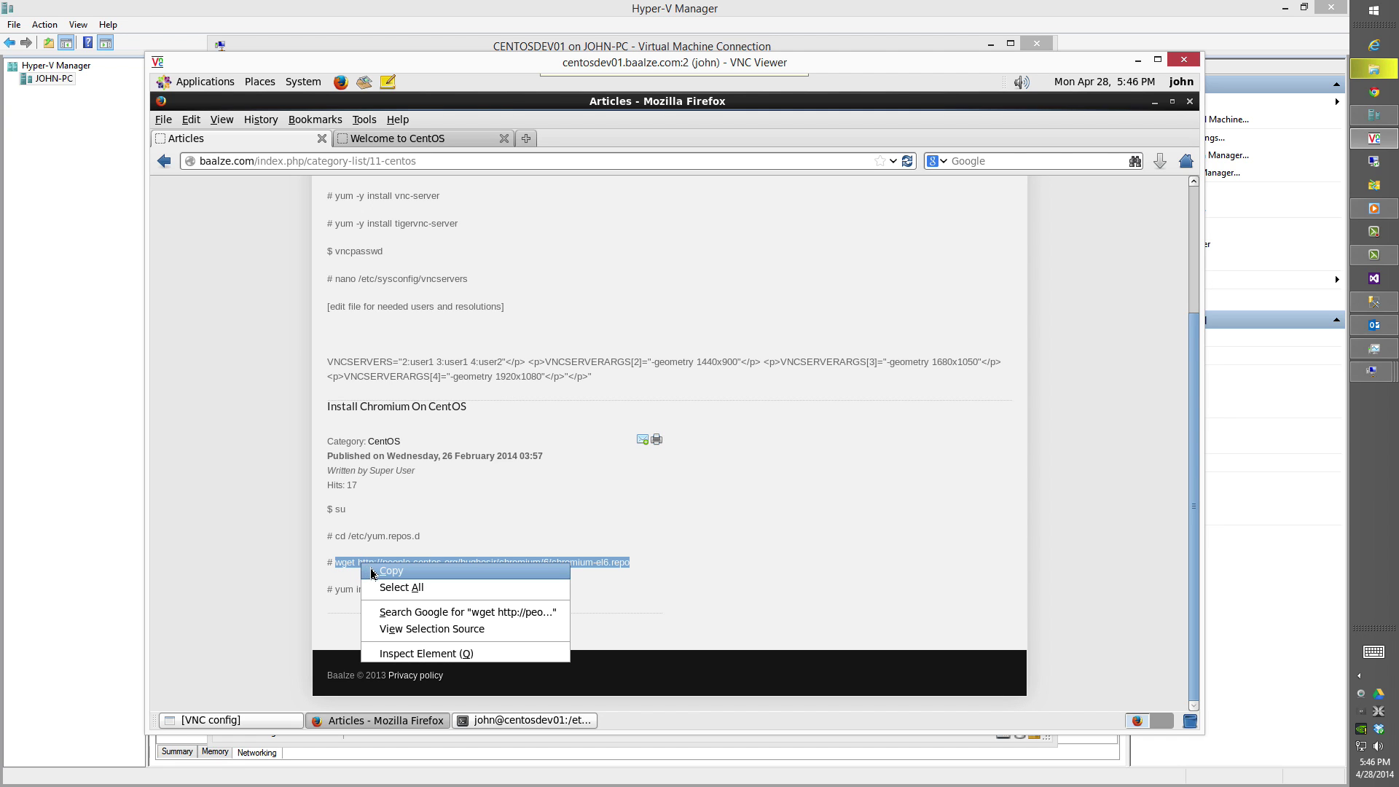
left_click(376, 571)
left_click(496, 722)
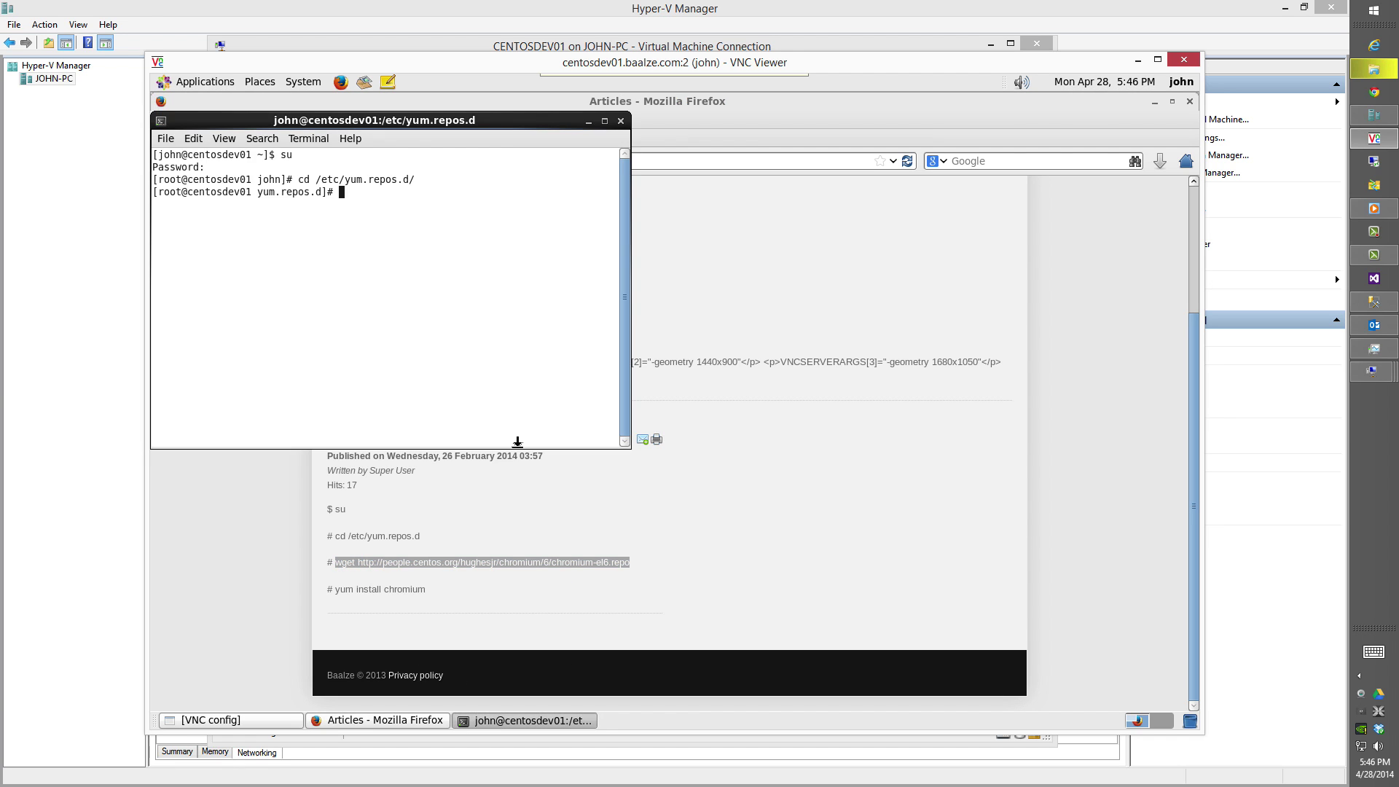
right_click(516, 374)
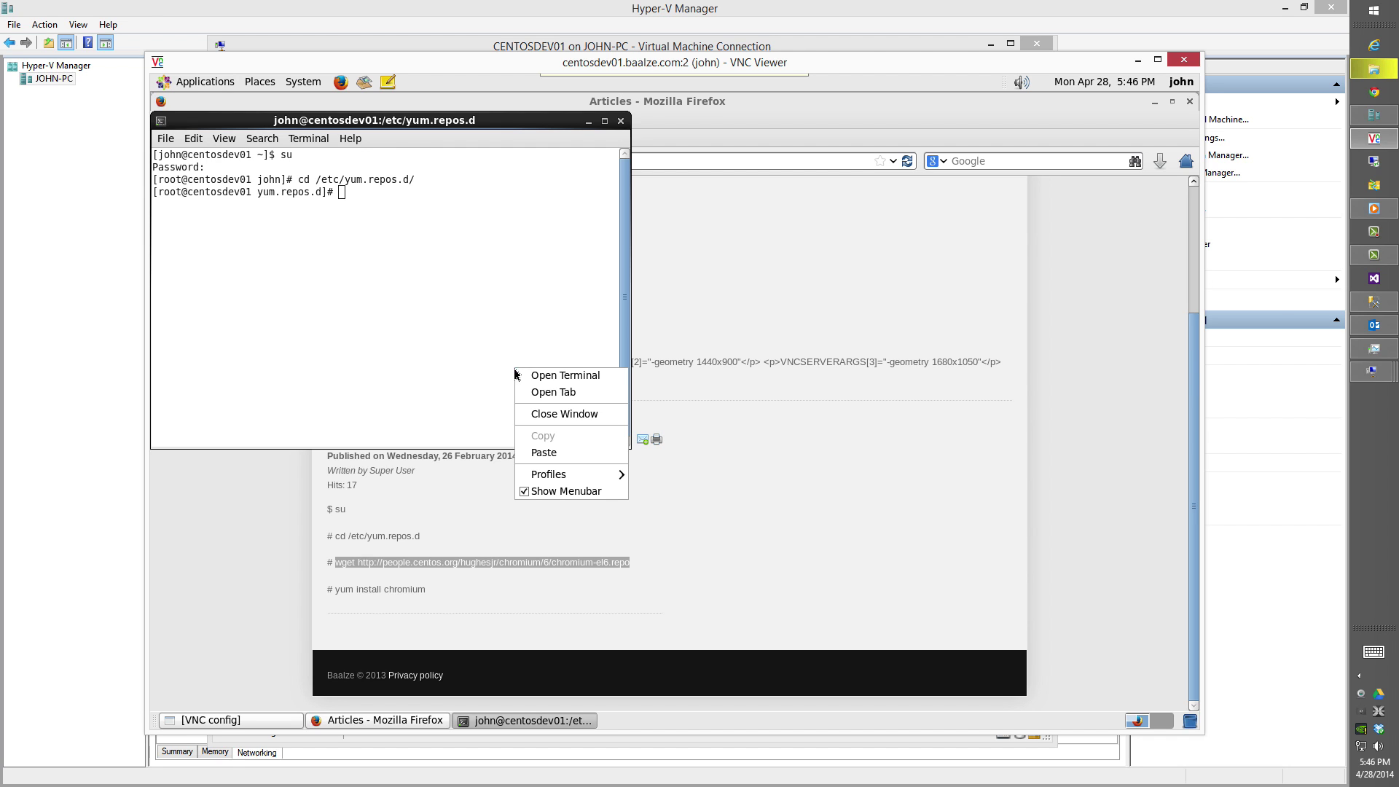
left_click(543, 452)
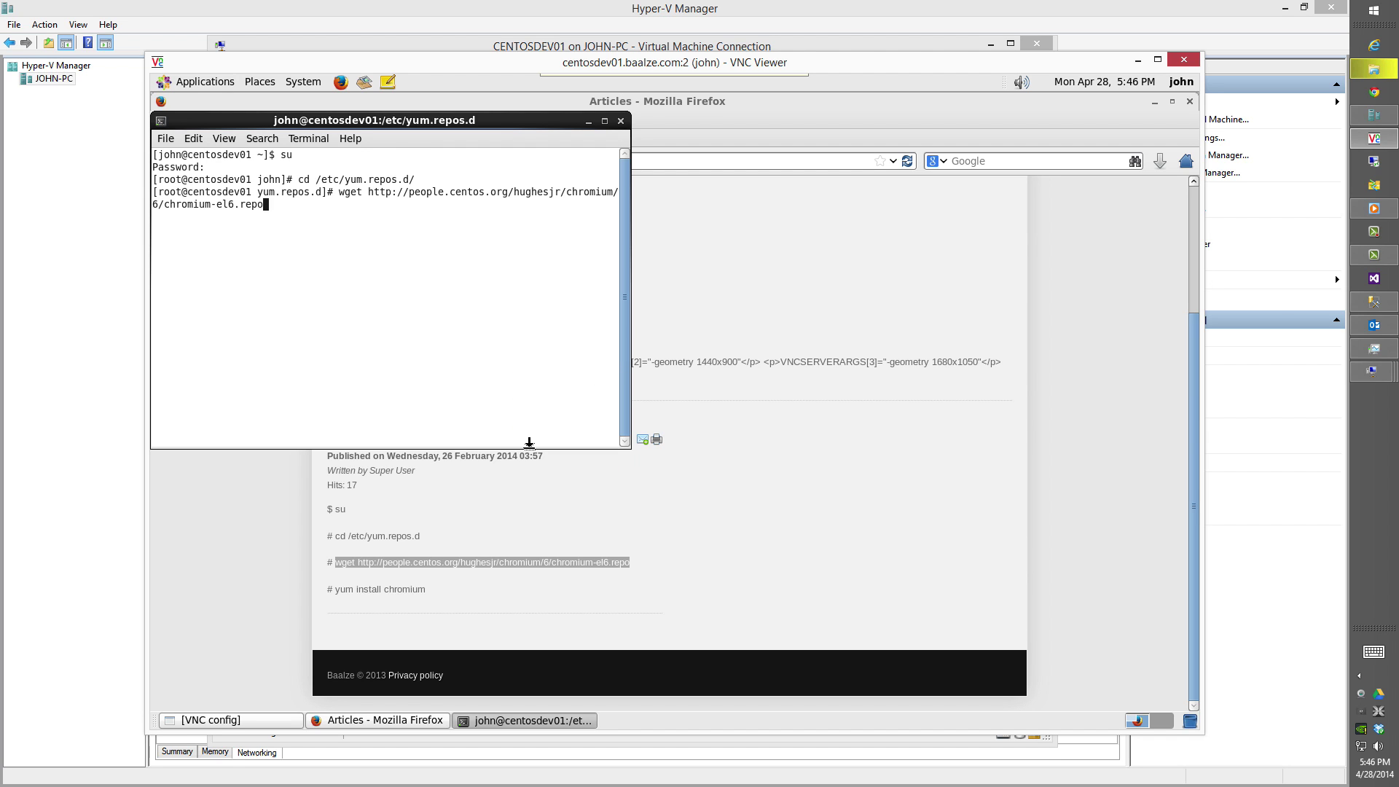
key("Return")
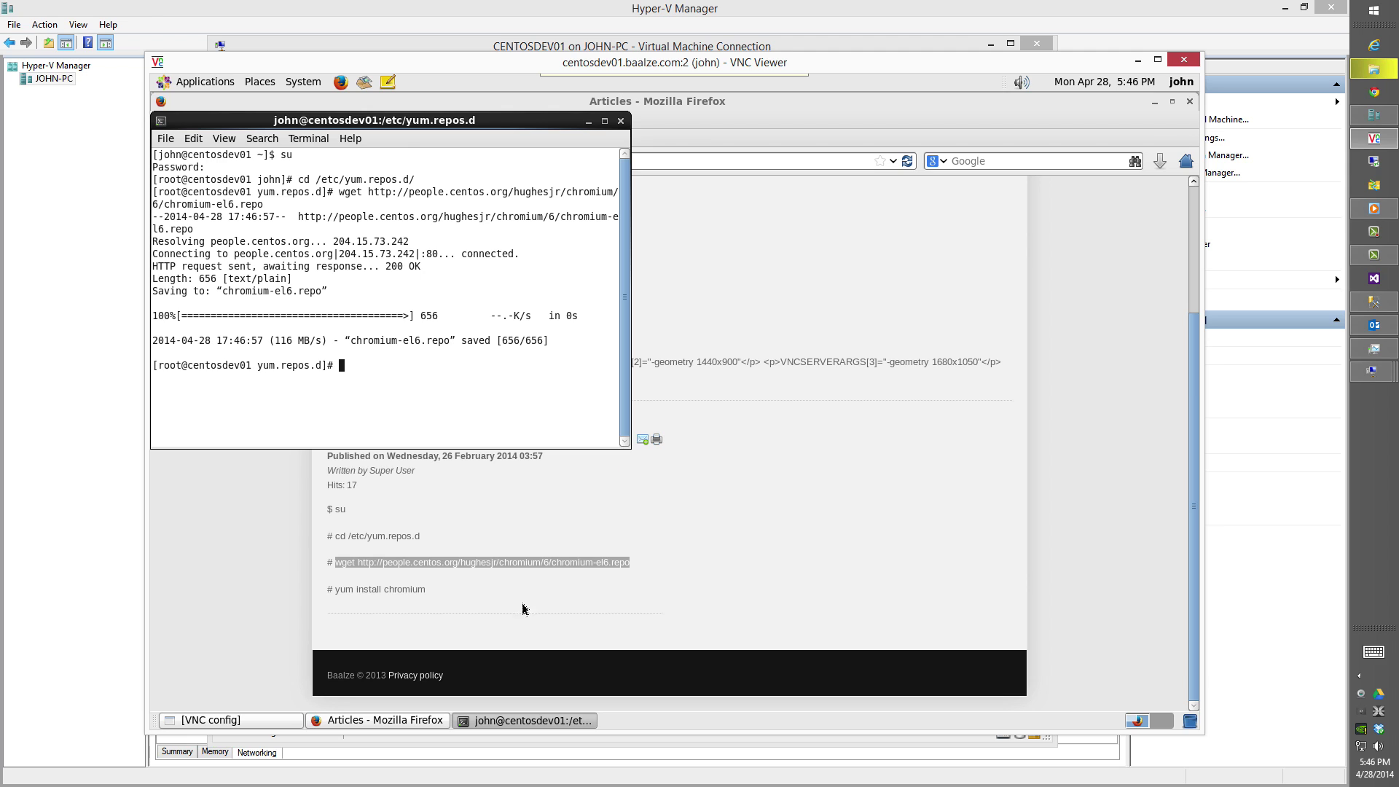
Copy the 'yum install chromium' line from the tutorial for pasting into the terminal.
left_click(437, 594)
left_click_drag(438, 594, 337, 589)
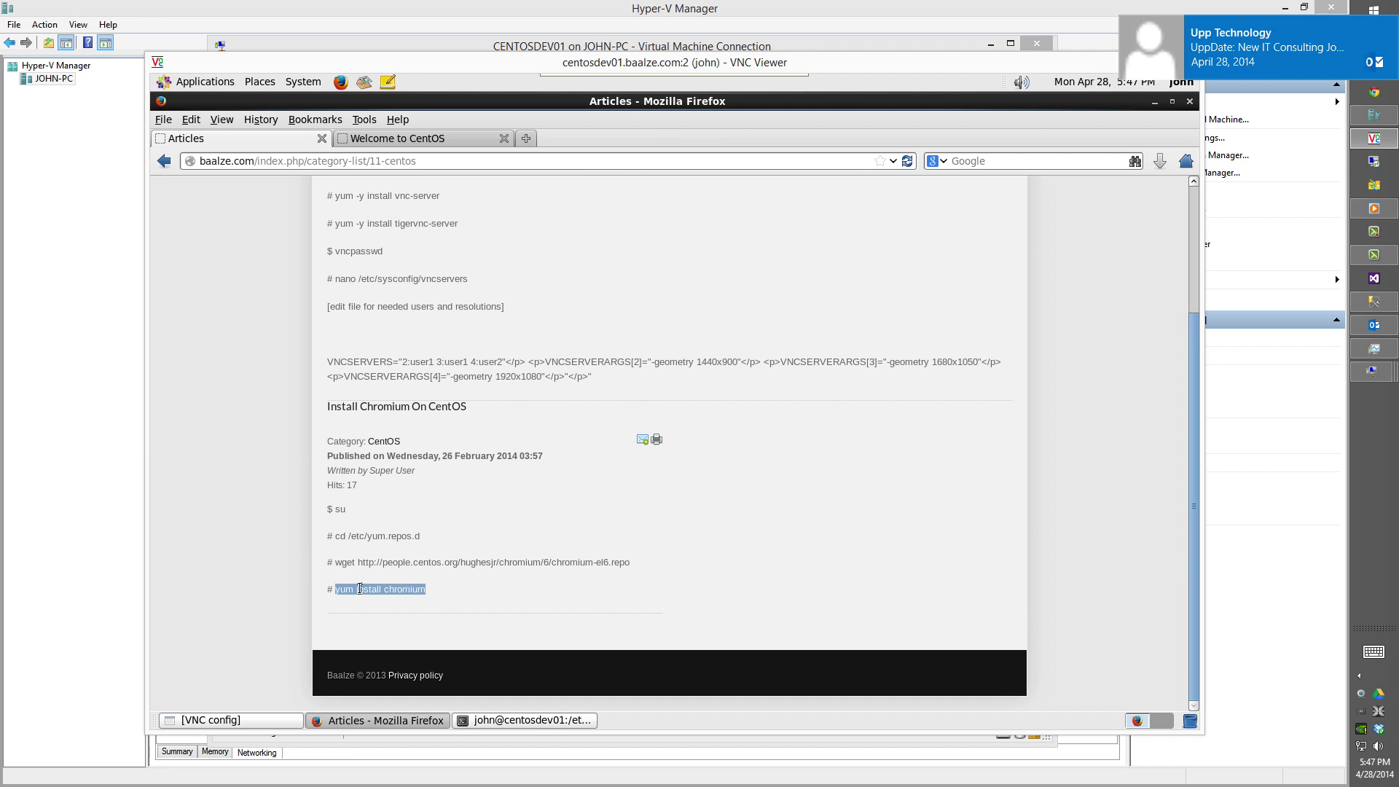
right_click(360, 589)
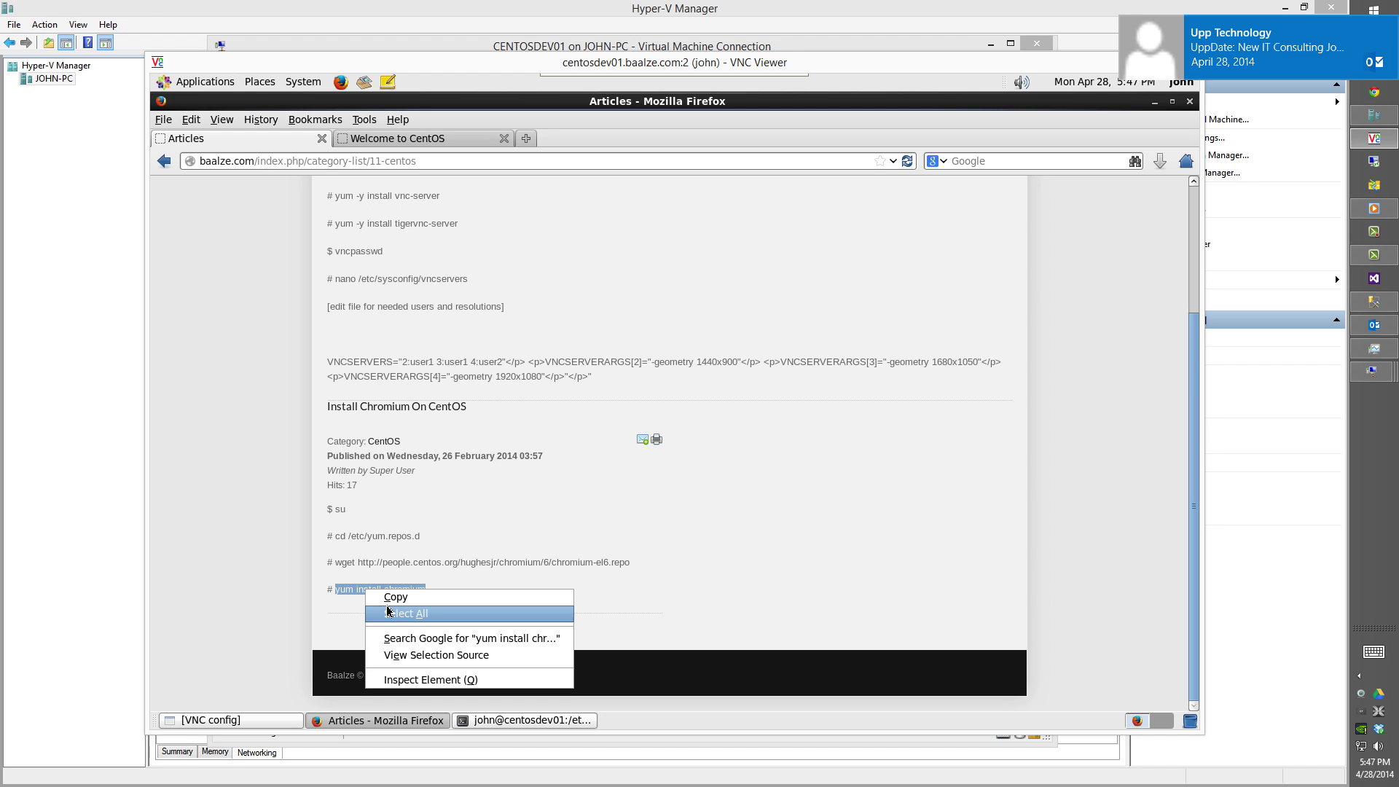
left_click(394, 597)
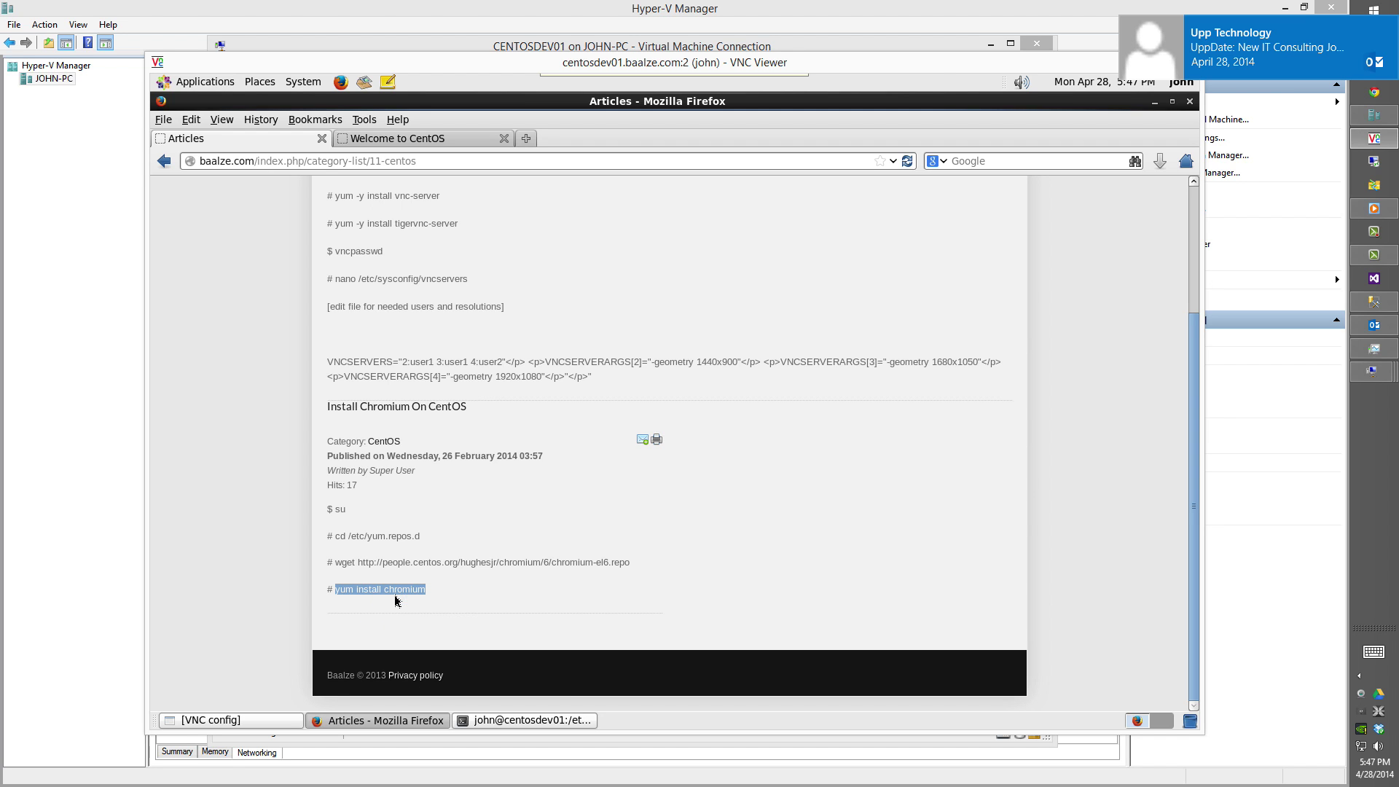
left_click(487, 721)
right_click(506, 392)
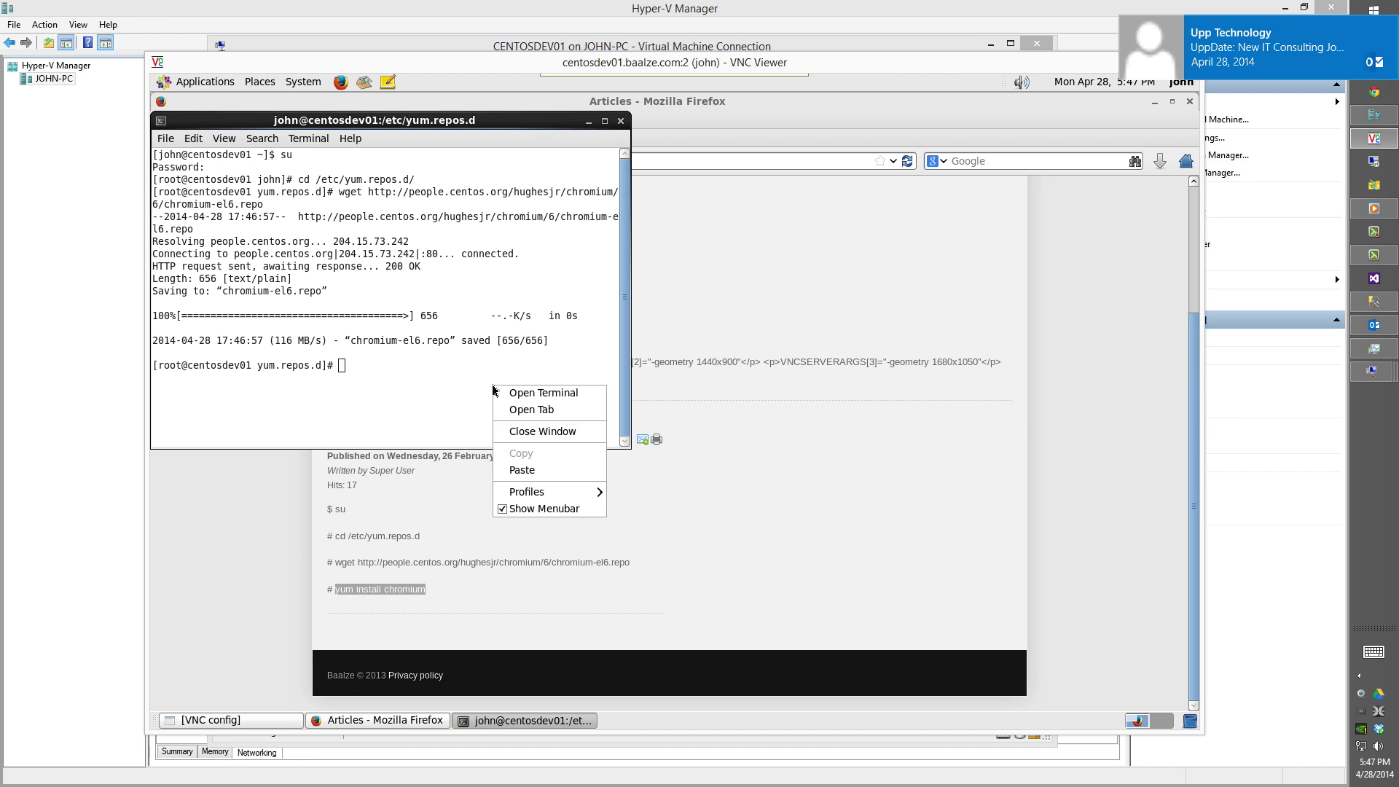
Install chromium with yum, accepting the package and signing key, then run yum -y update.
left_click(538, 472)
key("Return")
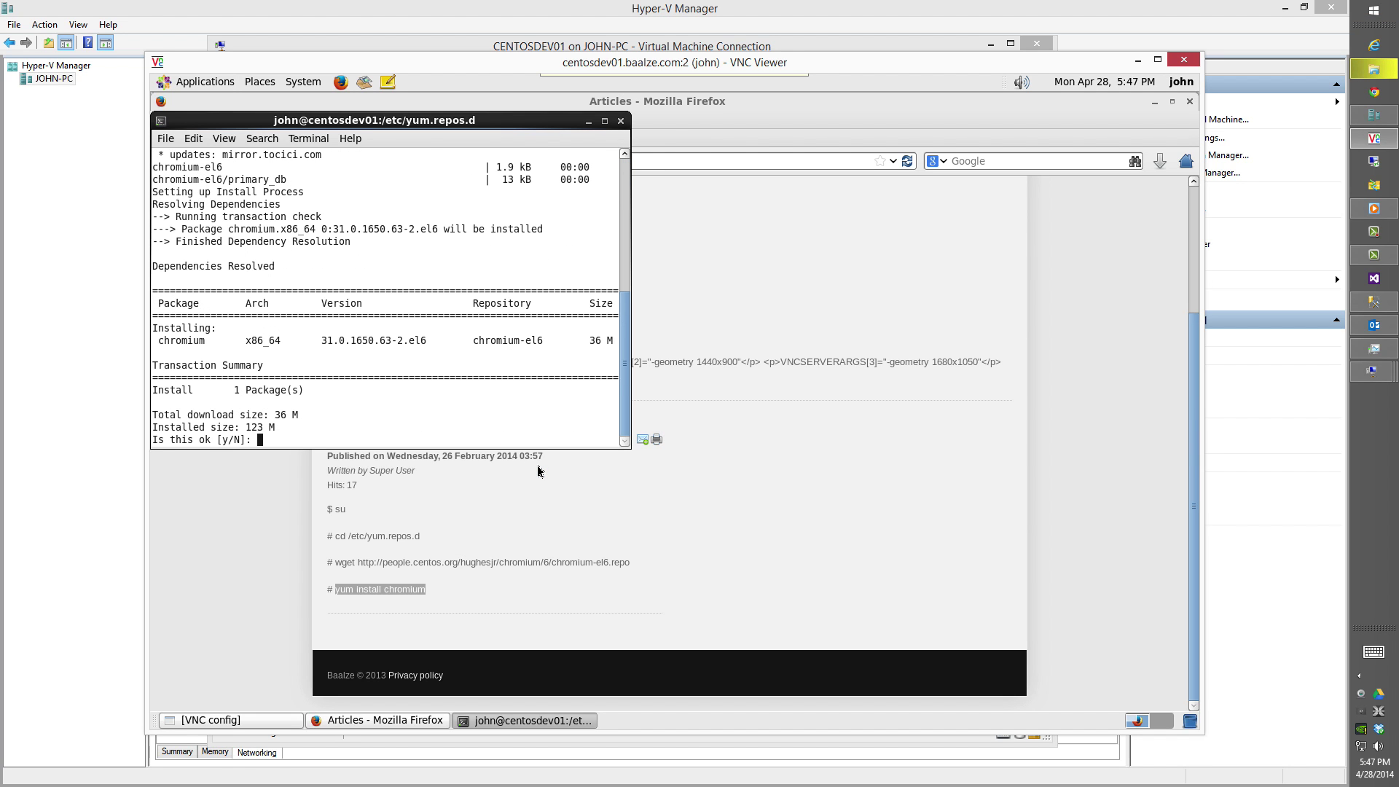
type("y")
key("Return")
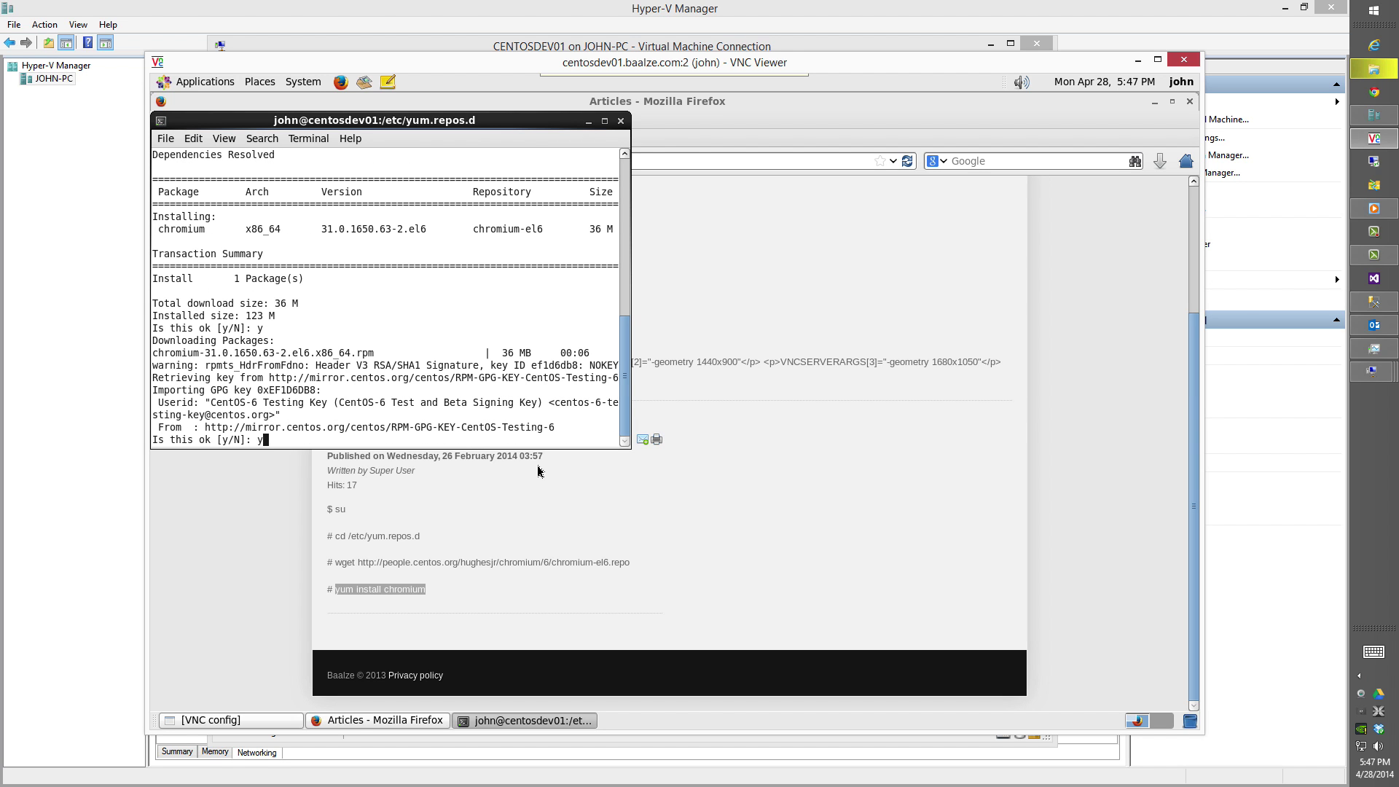
type("y")
key("Return")
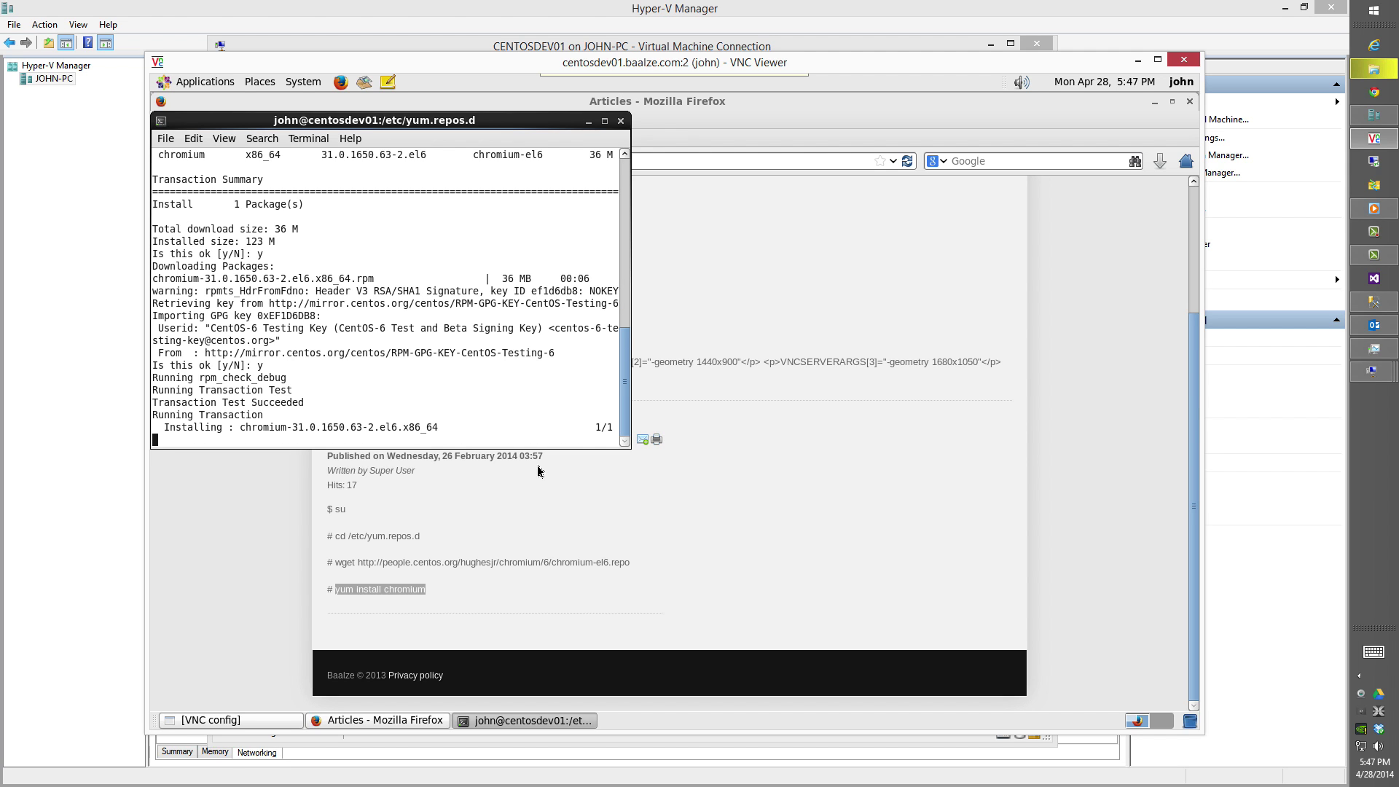
type("yu")
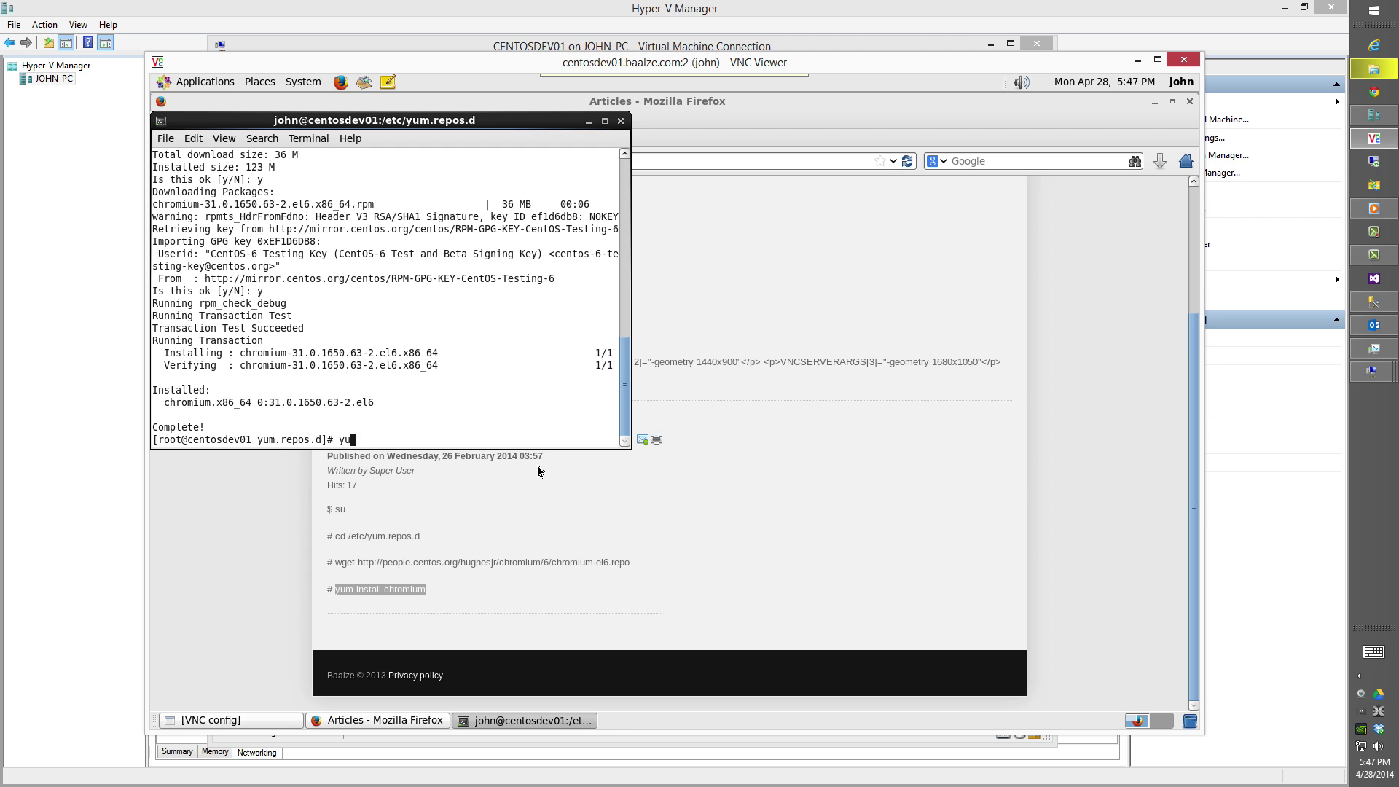
type("m -y update")
key("Return")
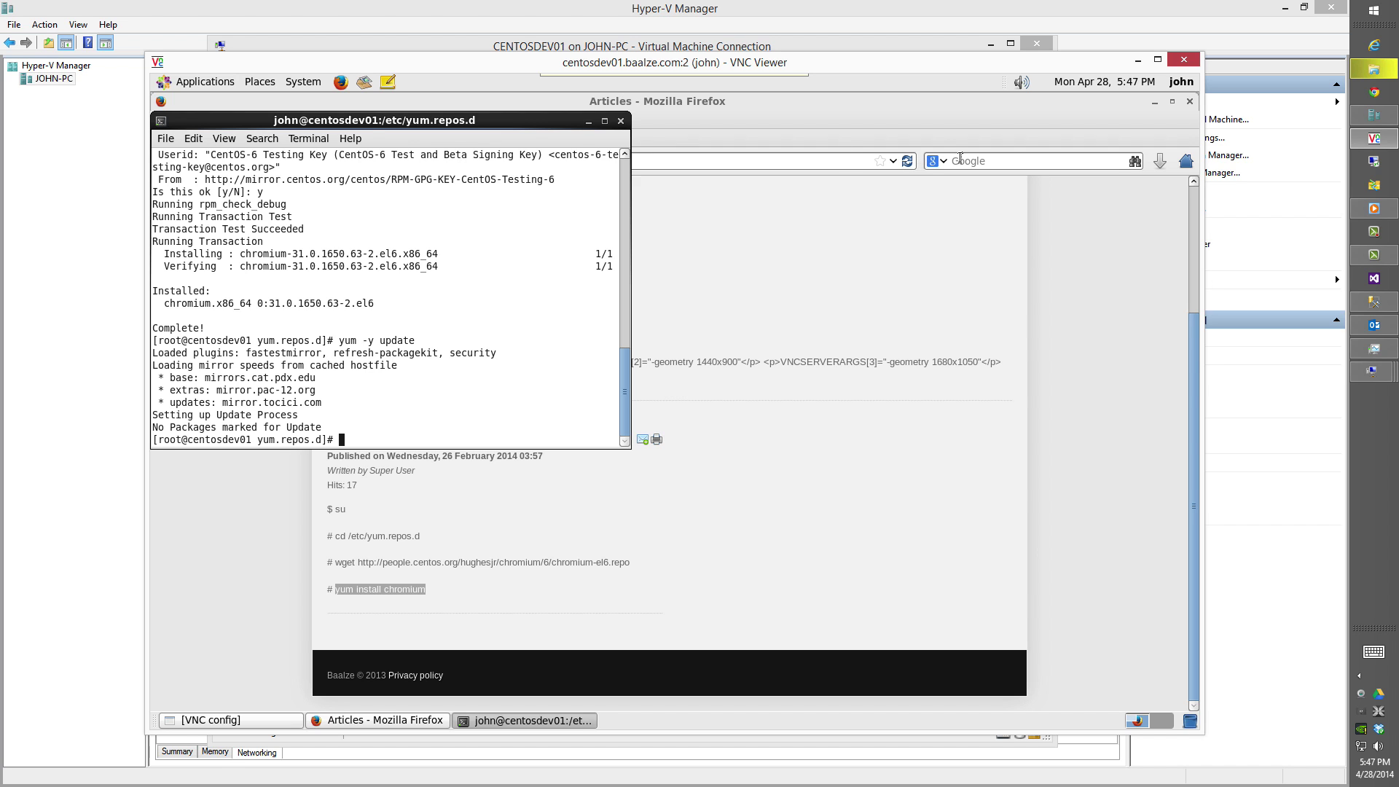
Search the web for 'dropbox' in Firefox.
left_click(959, 160)
left_click(960, 159)
type("dropbox")
key("Return")
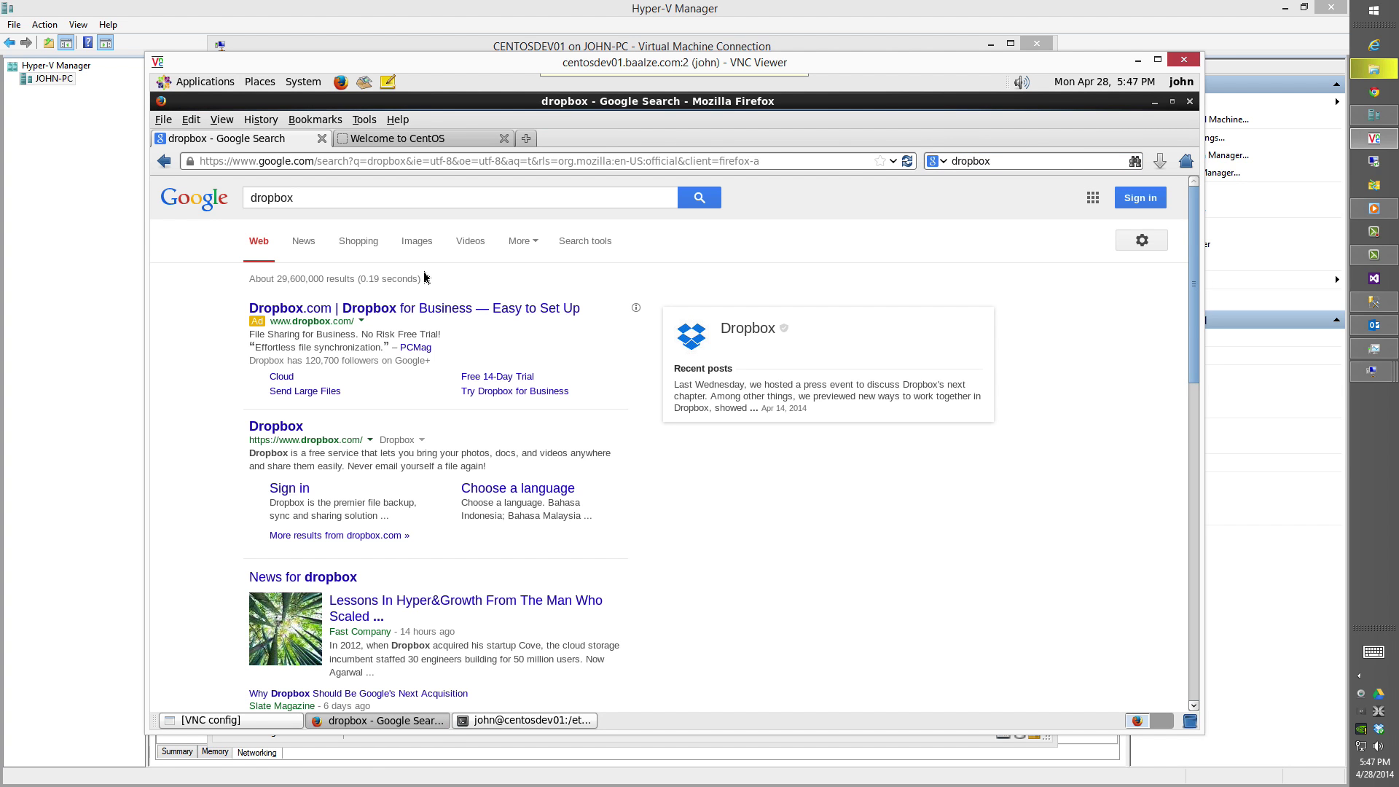
Download the 64-bit Fedora Dropbox RPM from dropbox.com and open it with the Package Installer.
left_click(281, 426)
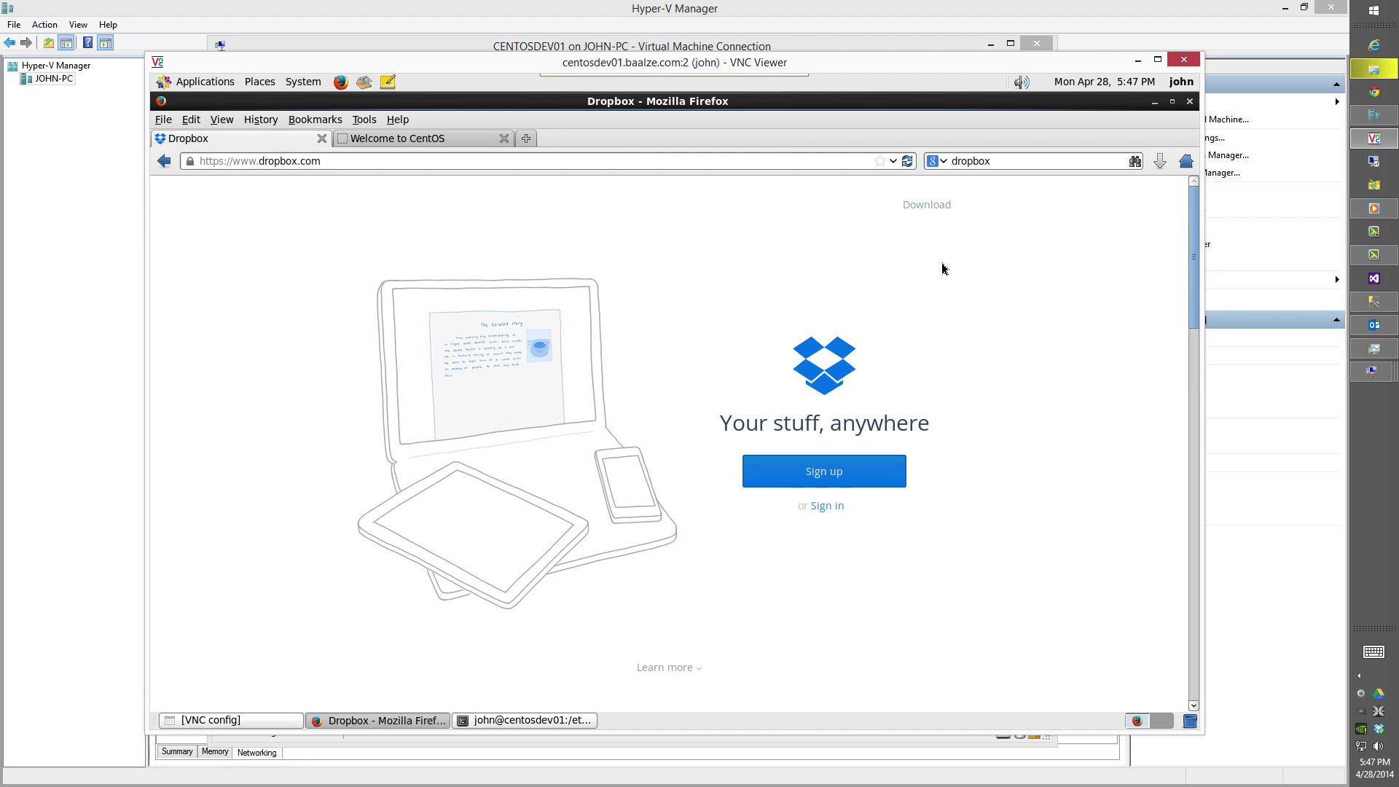
left_click(922, 207)
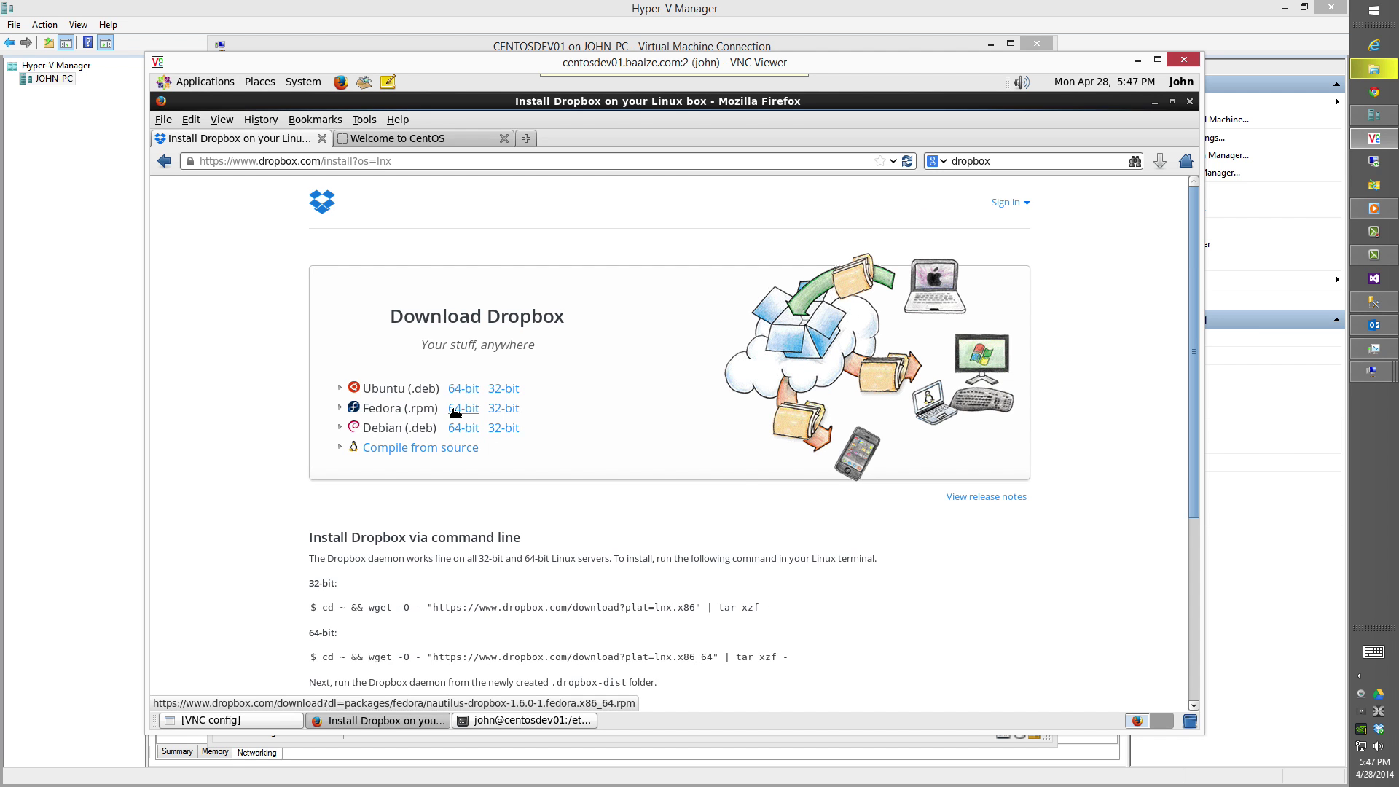
left_click(464, 408)
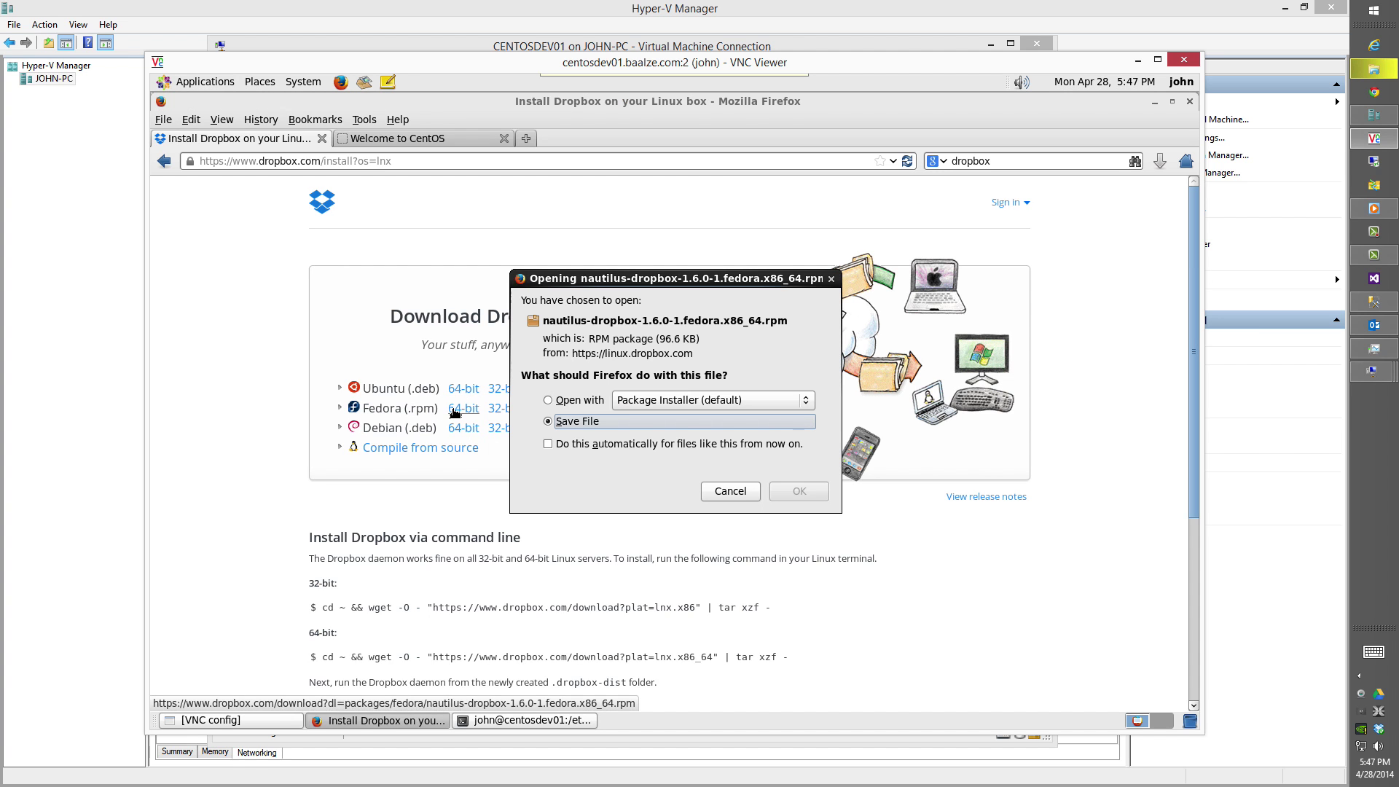
left_click(585, 402)
left_click(783, 492)
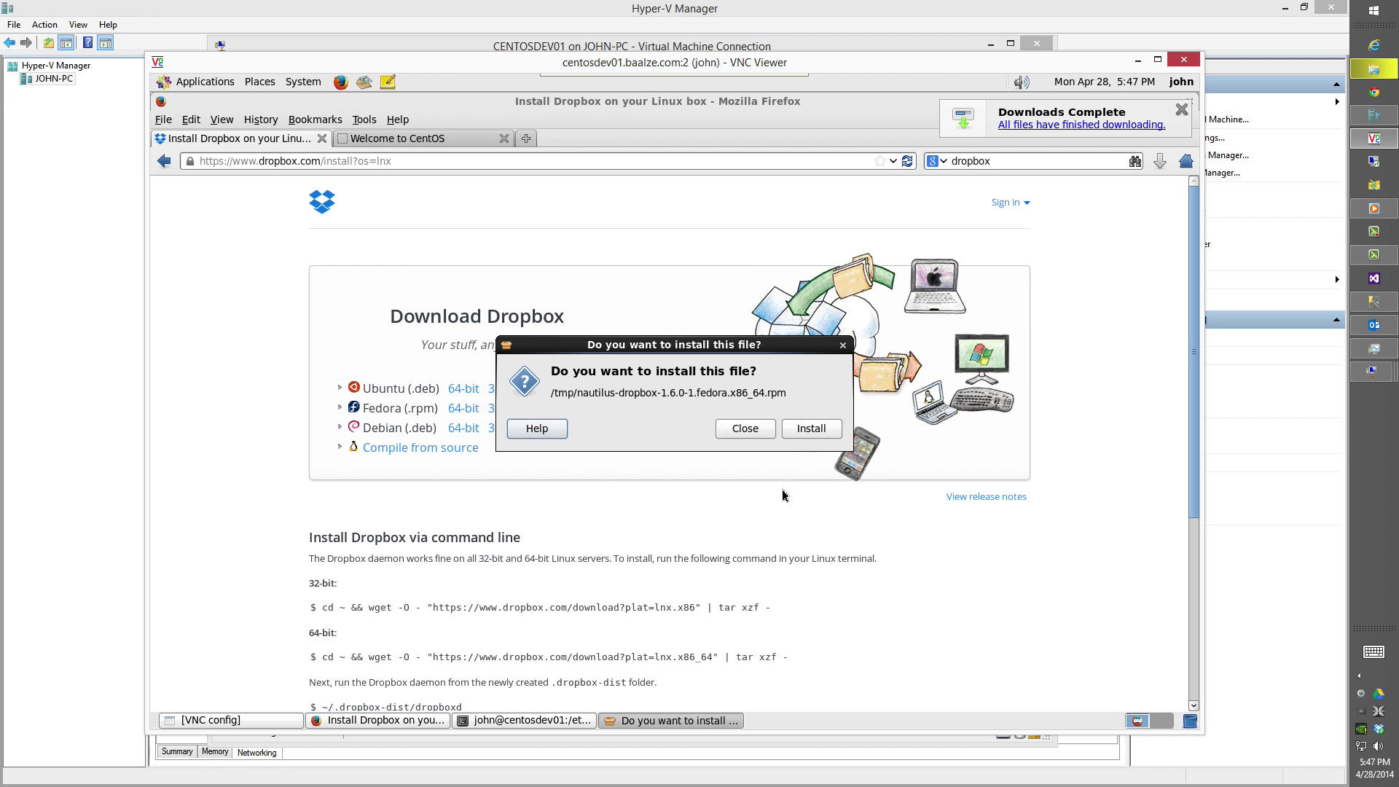
Install the Dropbox package, authenticating with the root password.
left_click(817, 430)
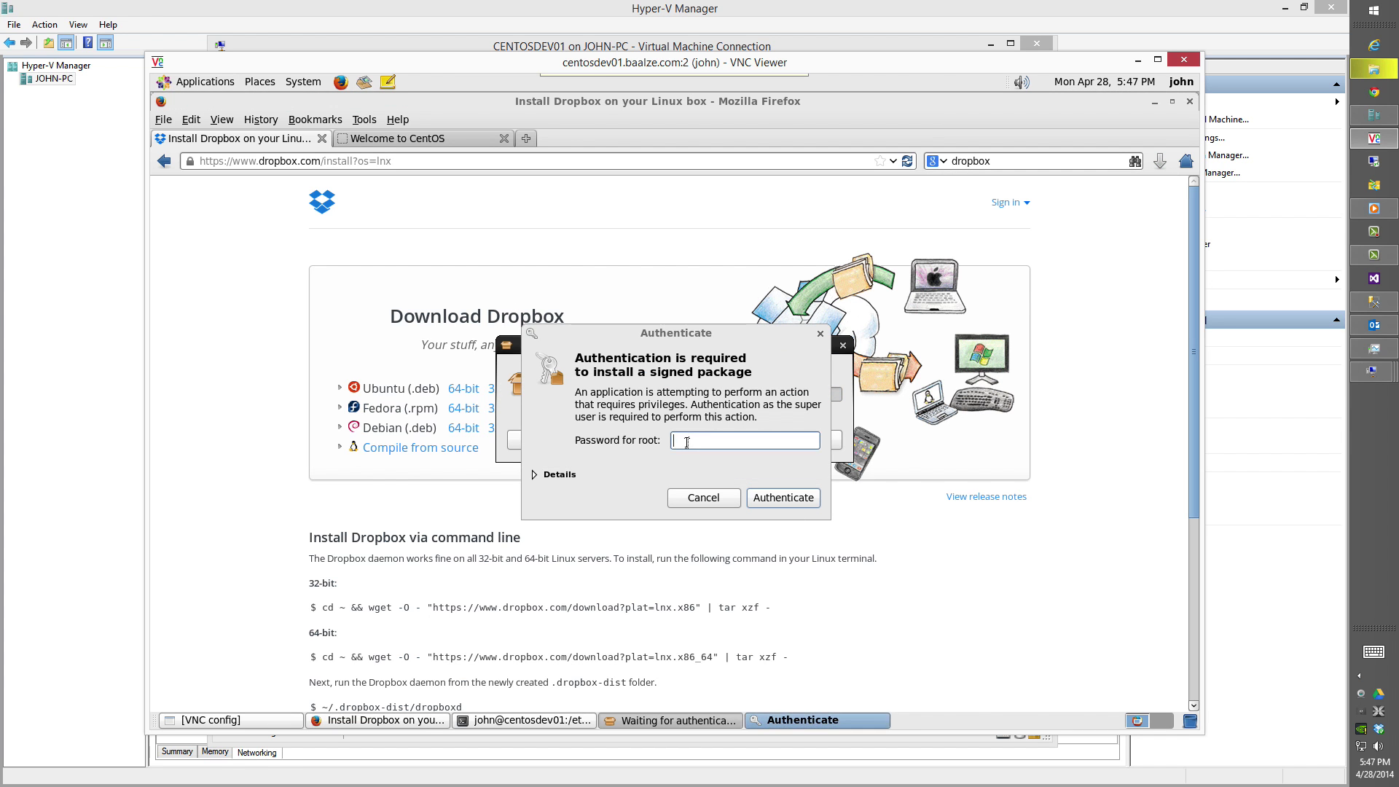
left_click(687, 442)
key("Return")
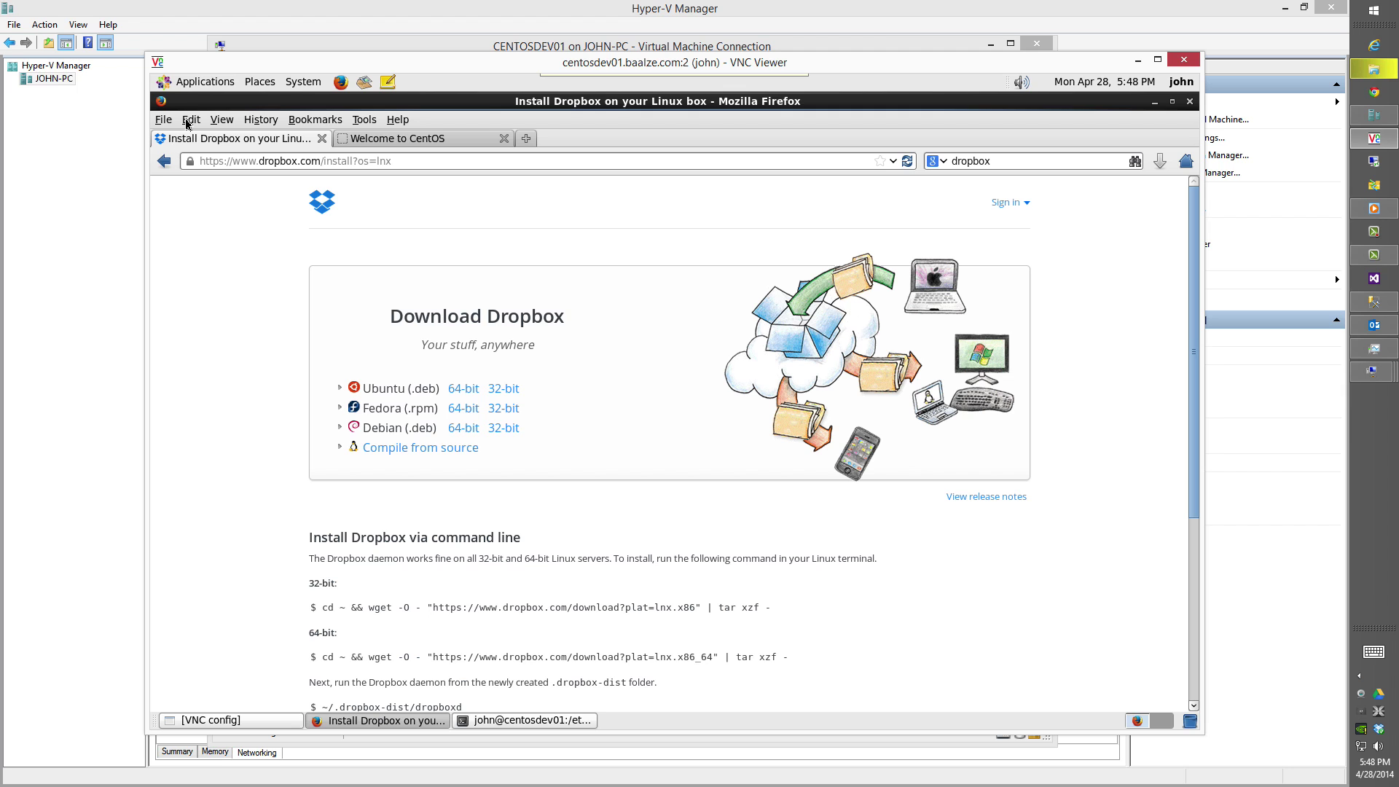
left_click(191, 90)
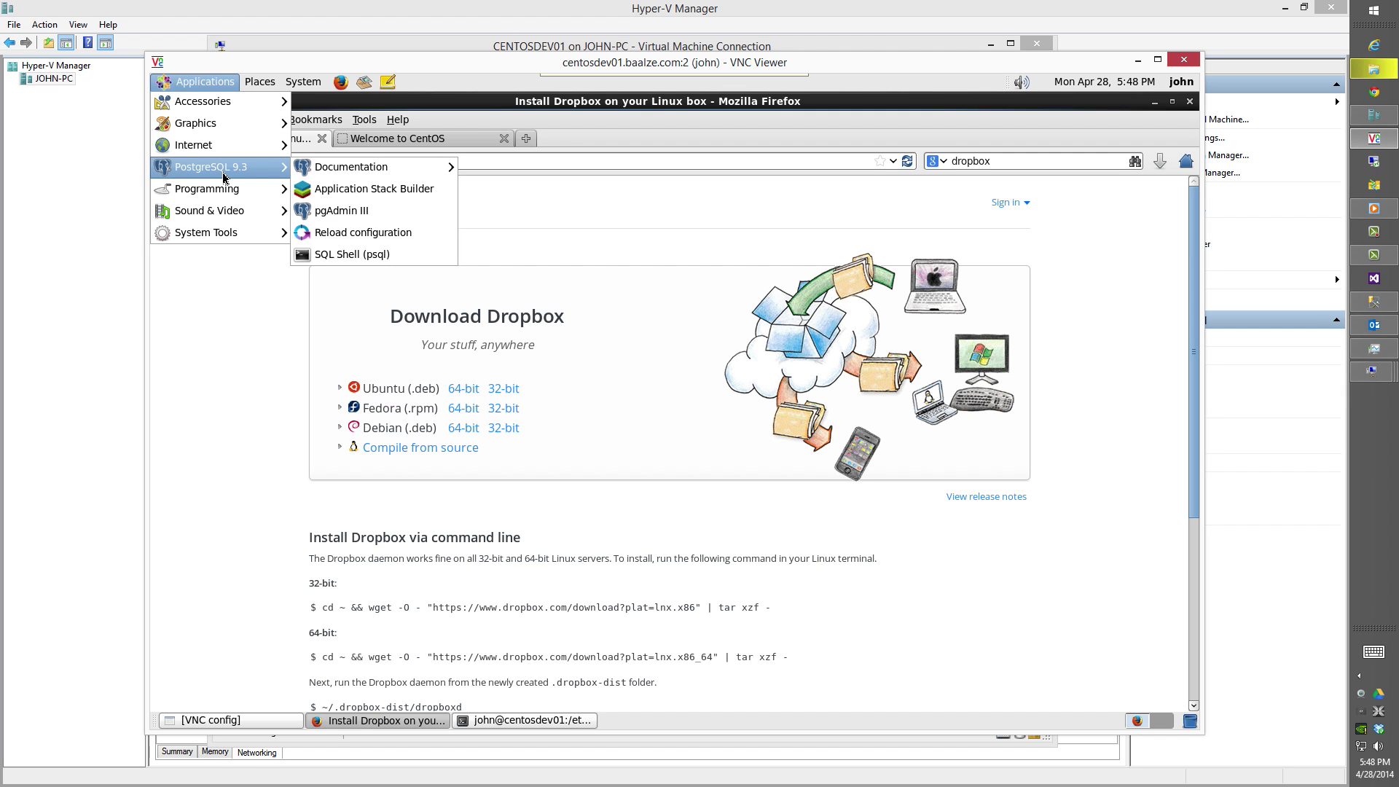
Launch Chromium Web Browser from Applications > Internet and open its 'sign in' page.
mouse_move(248, 155)
left_click(319, 148)
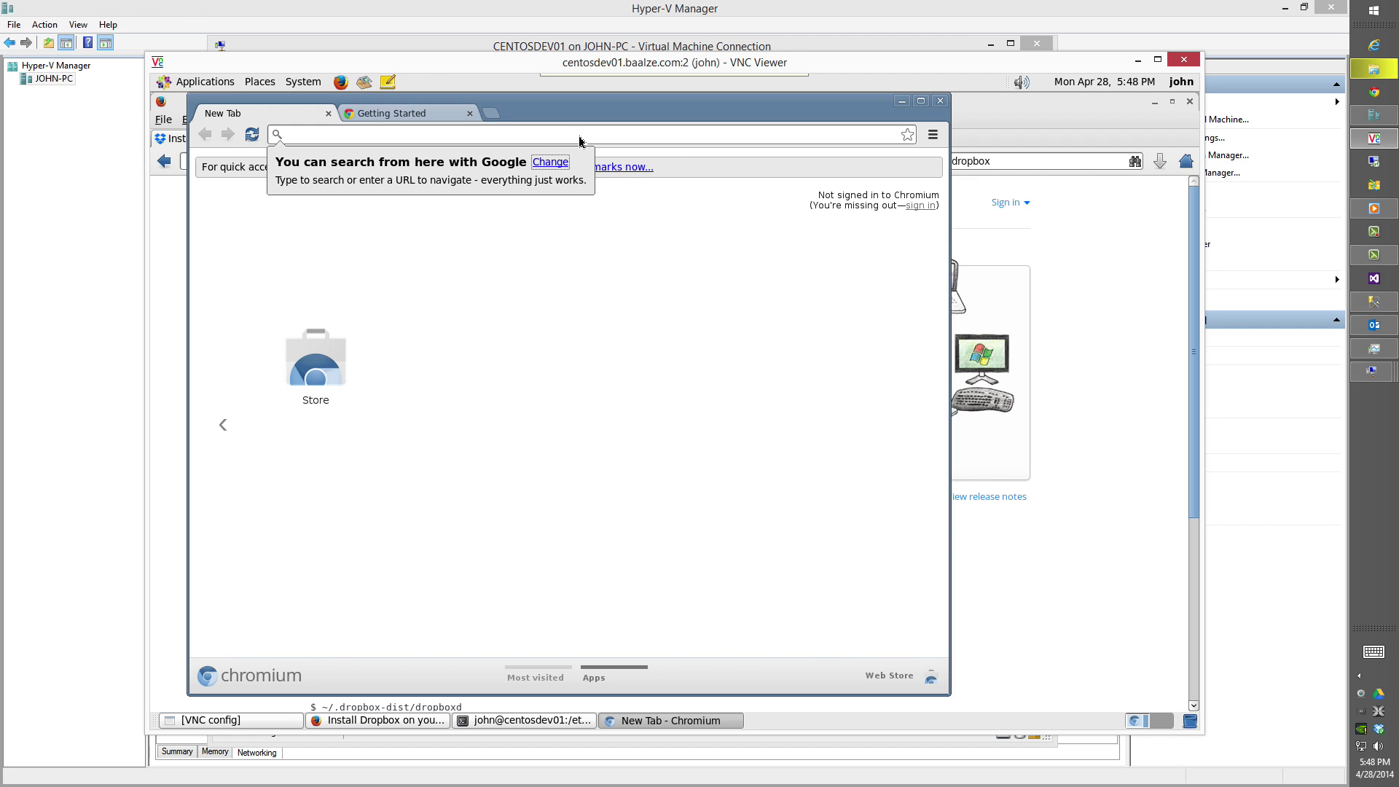
left_click(921, 205)
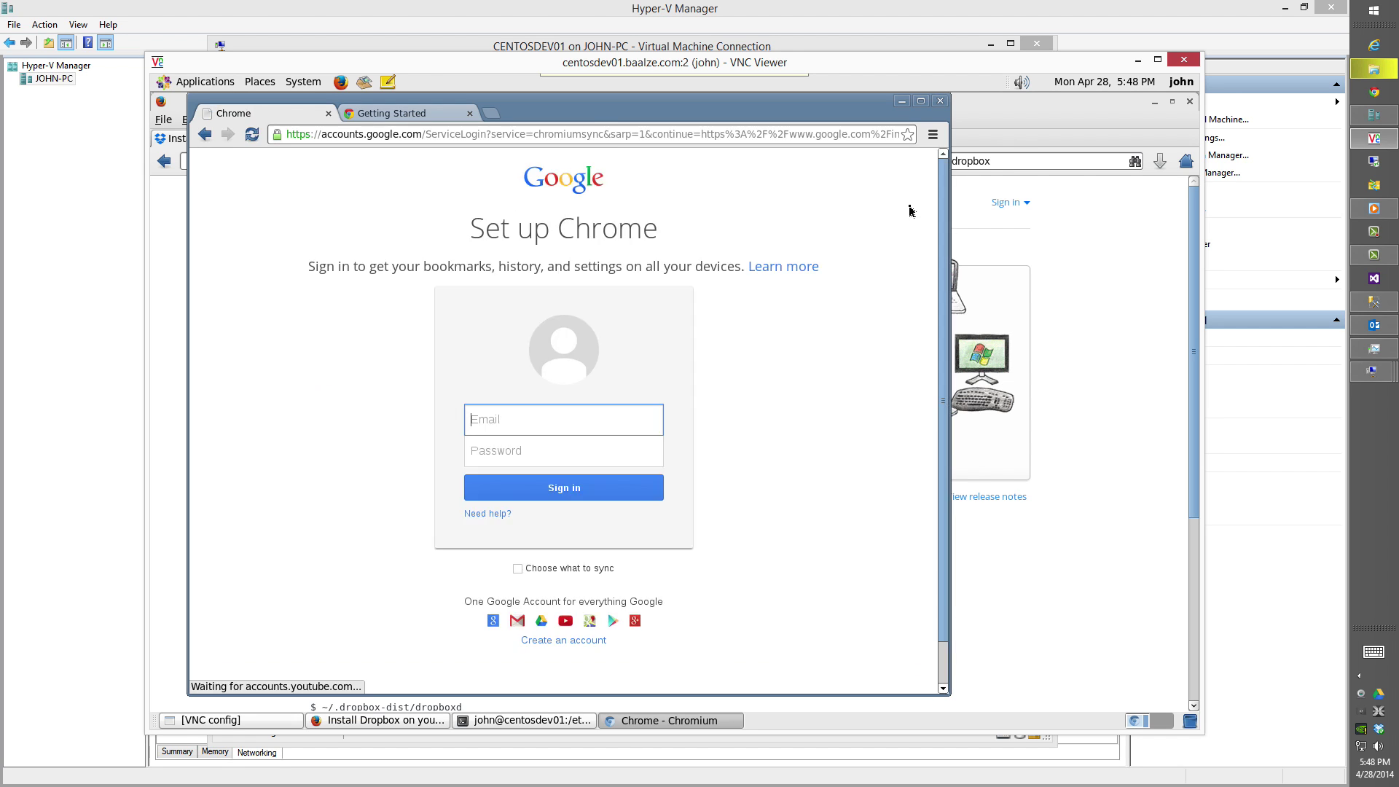